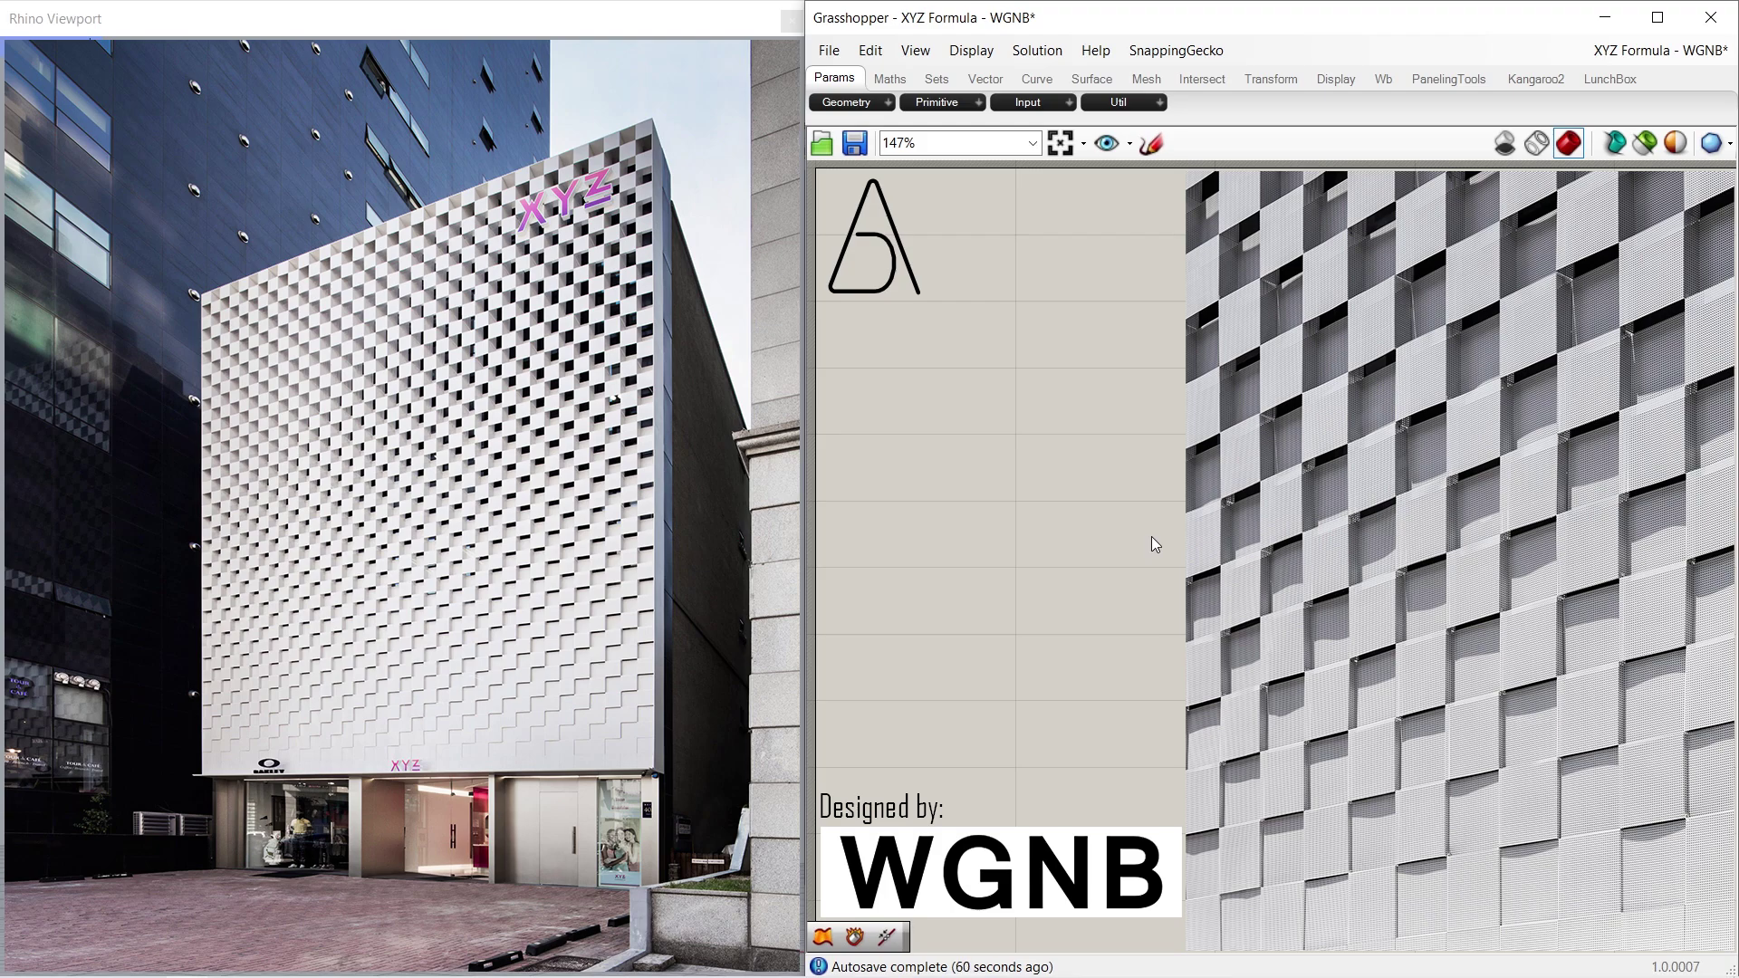
Add a Plane Surface component to the canvas
double_click(1145, 523)
type("p")
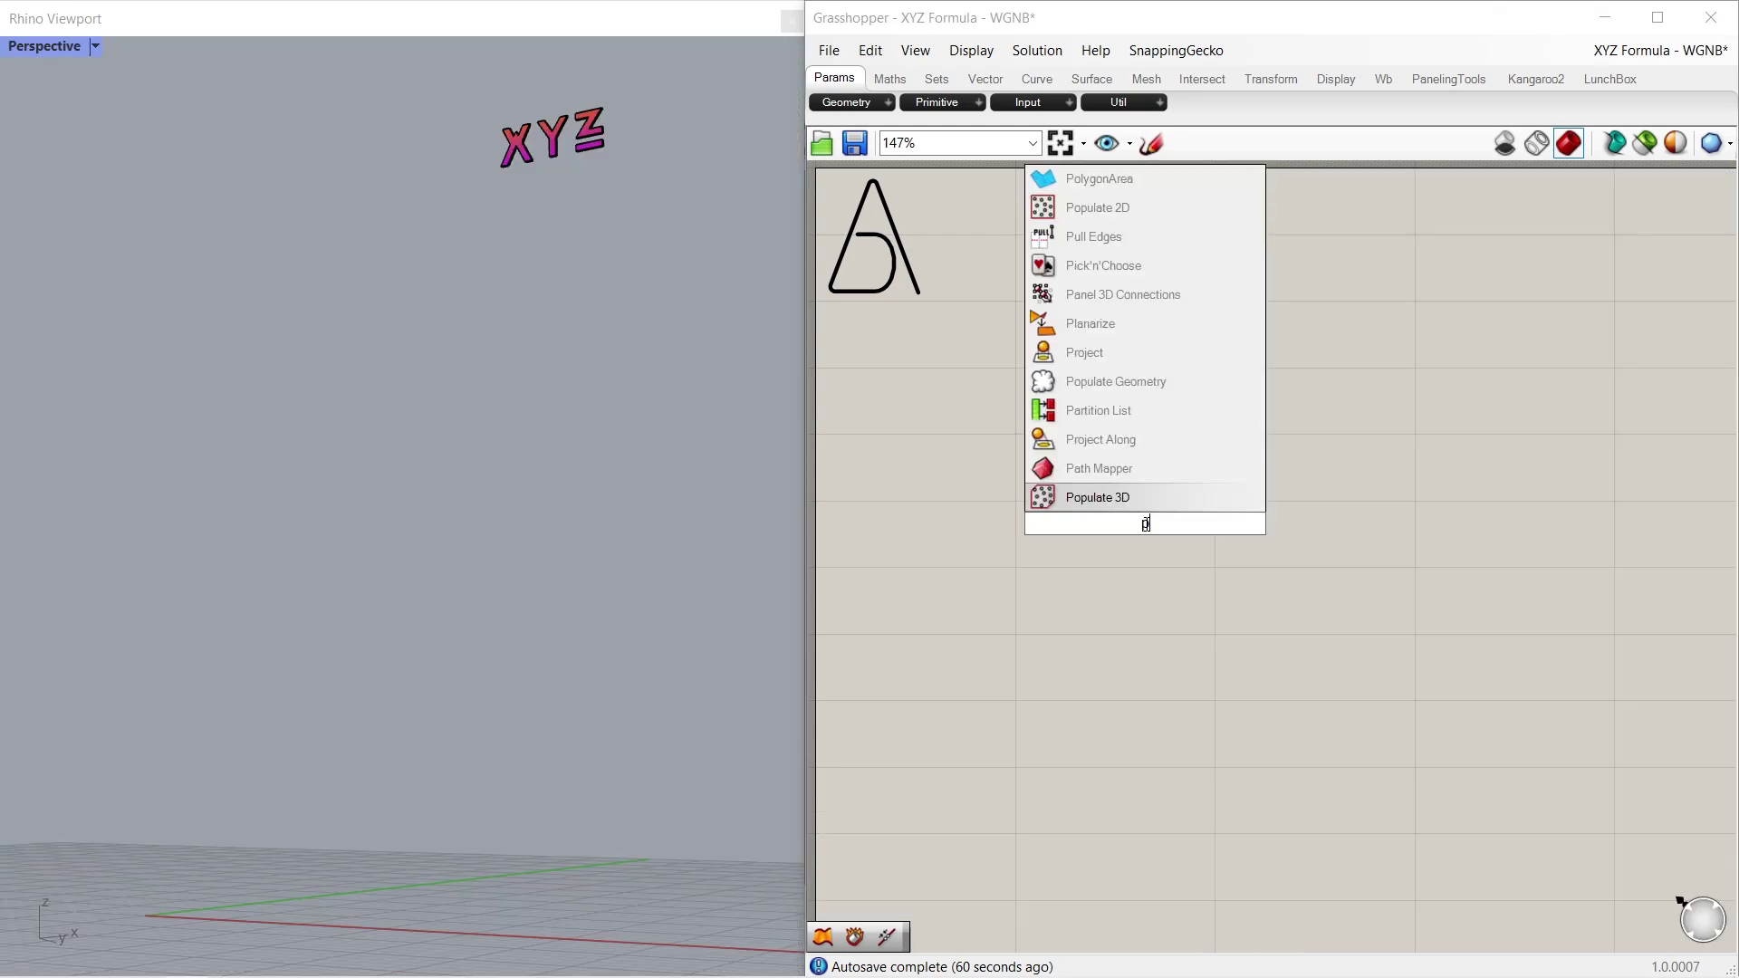
type("lane")
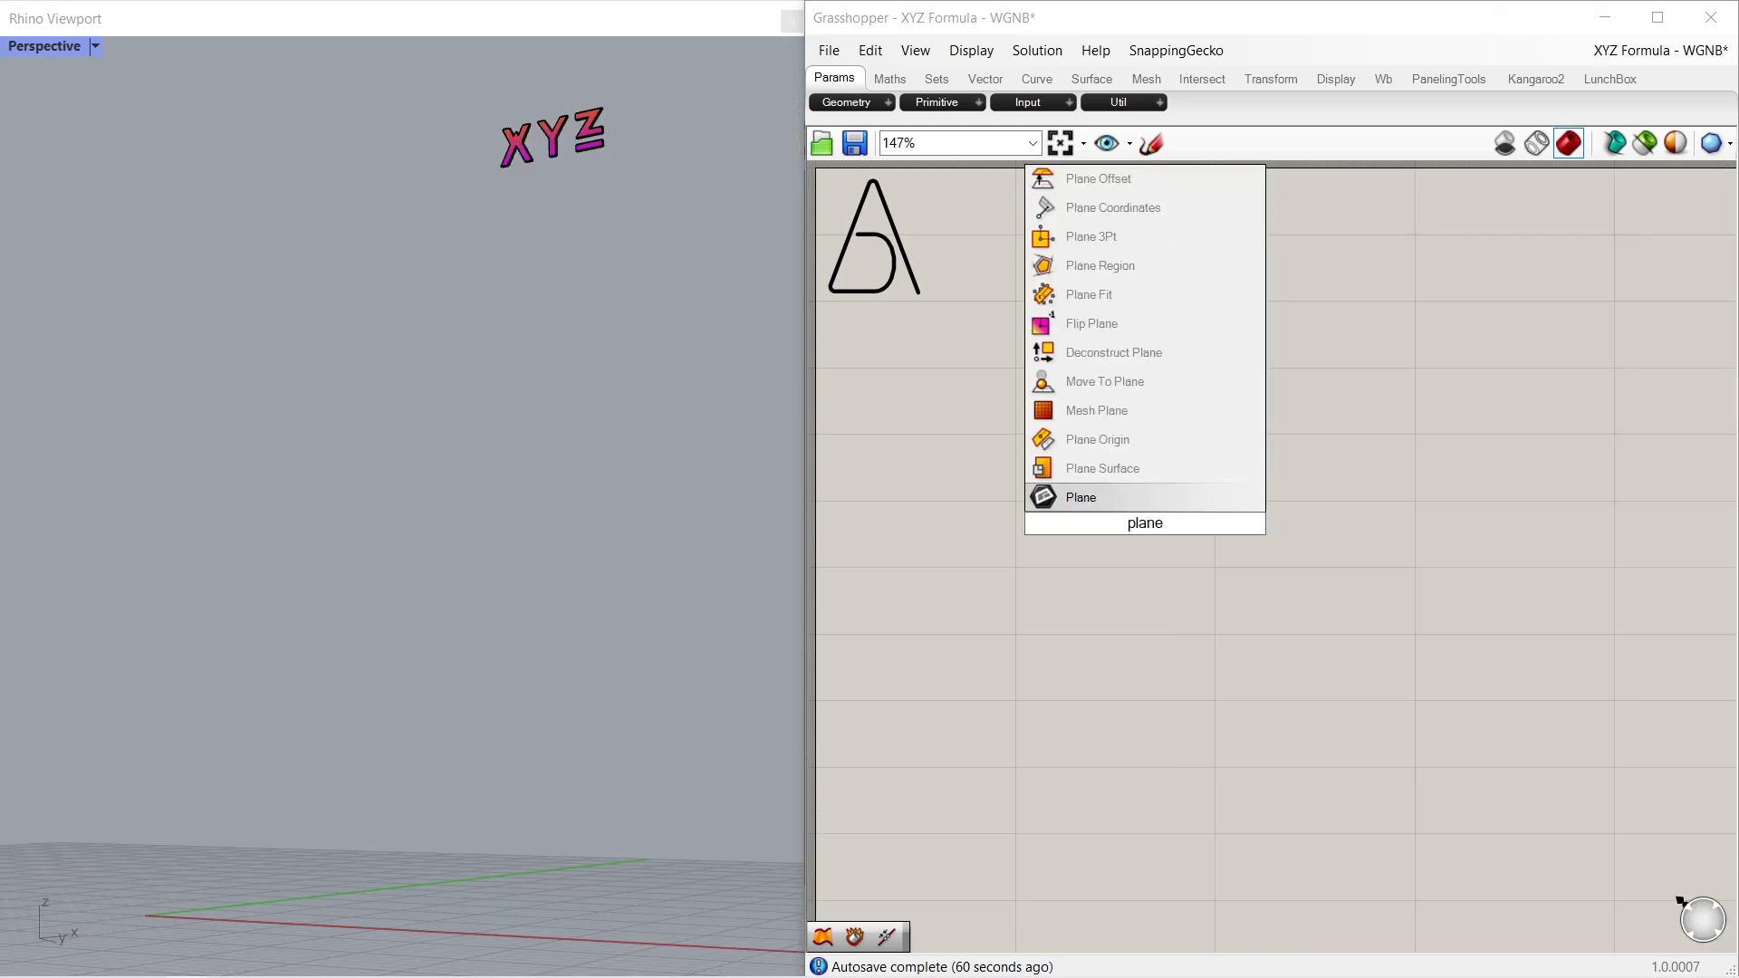
left_click(1155, 469)
left_click(1138, 529)
left_click_drag(1138, 529, 1191, 534)
Add an XZ Plane component and connect it to the Plane Surface's plane input
double_click(1057, 502)
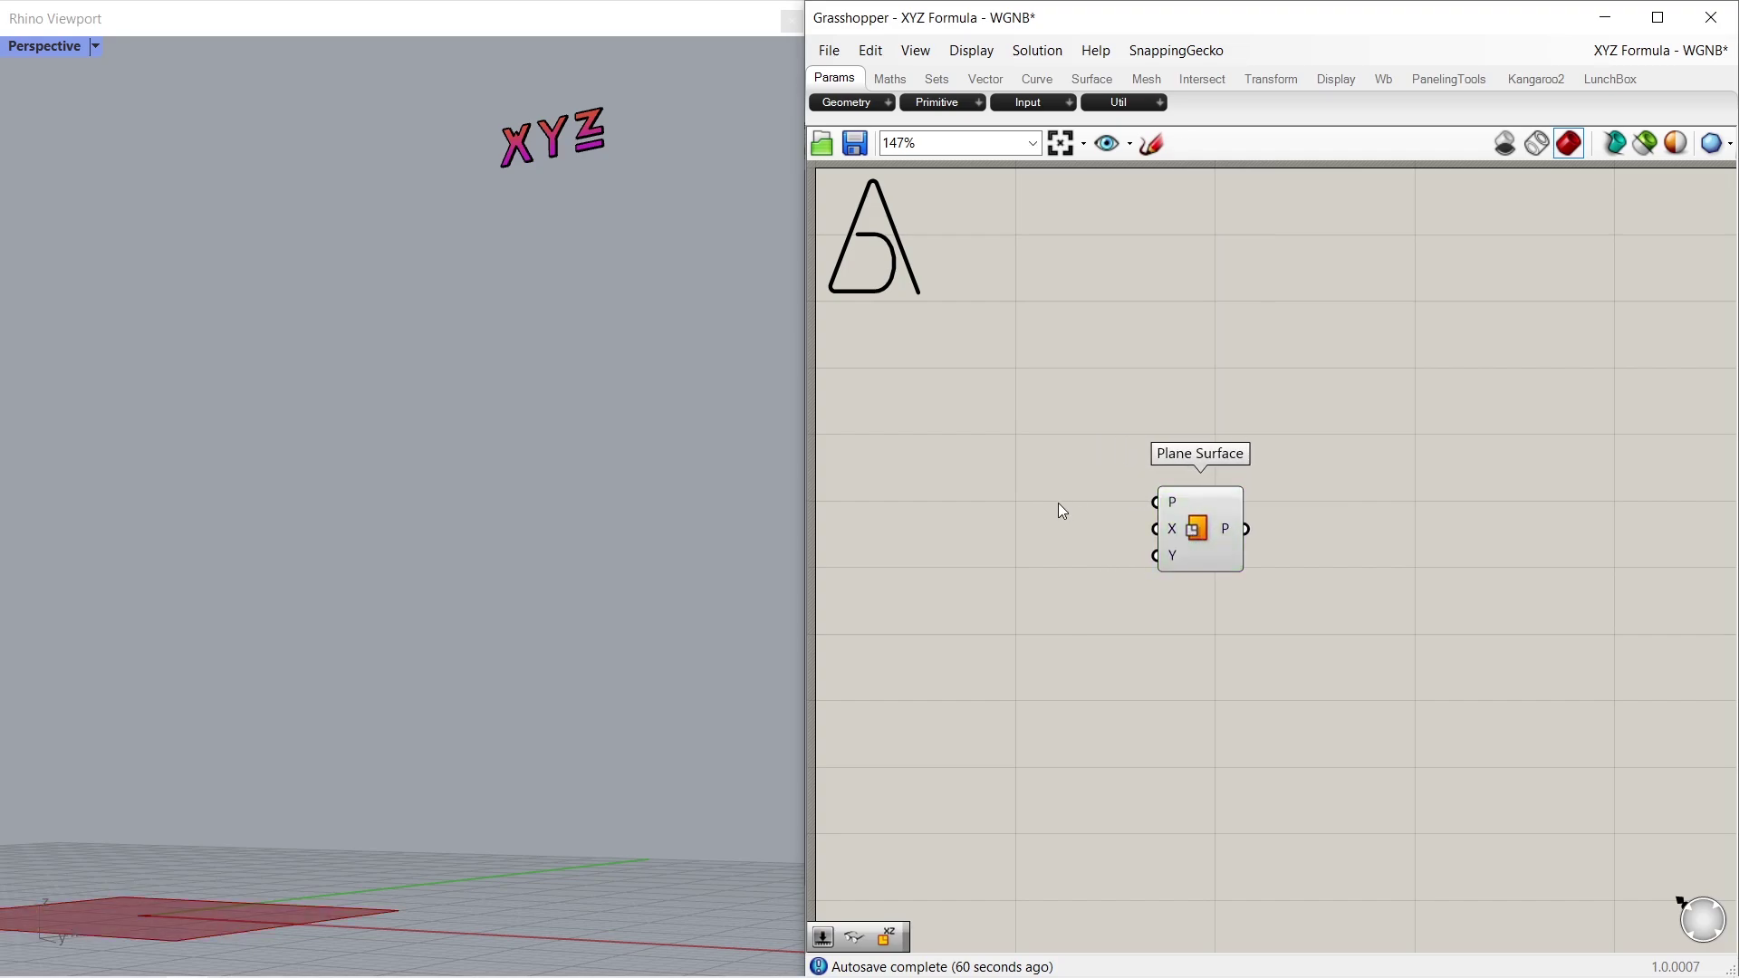
type("xz")
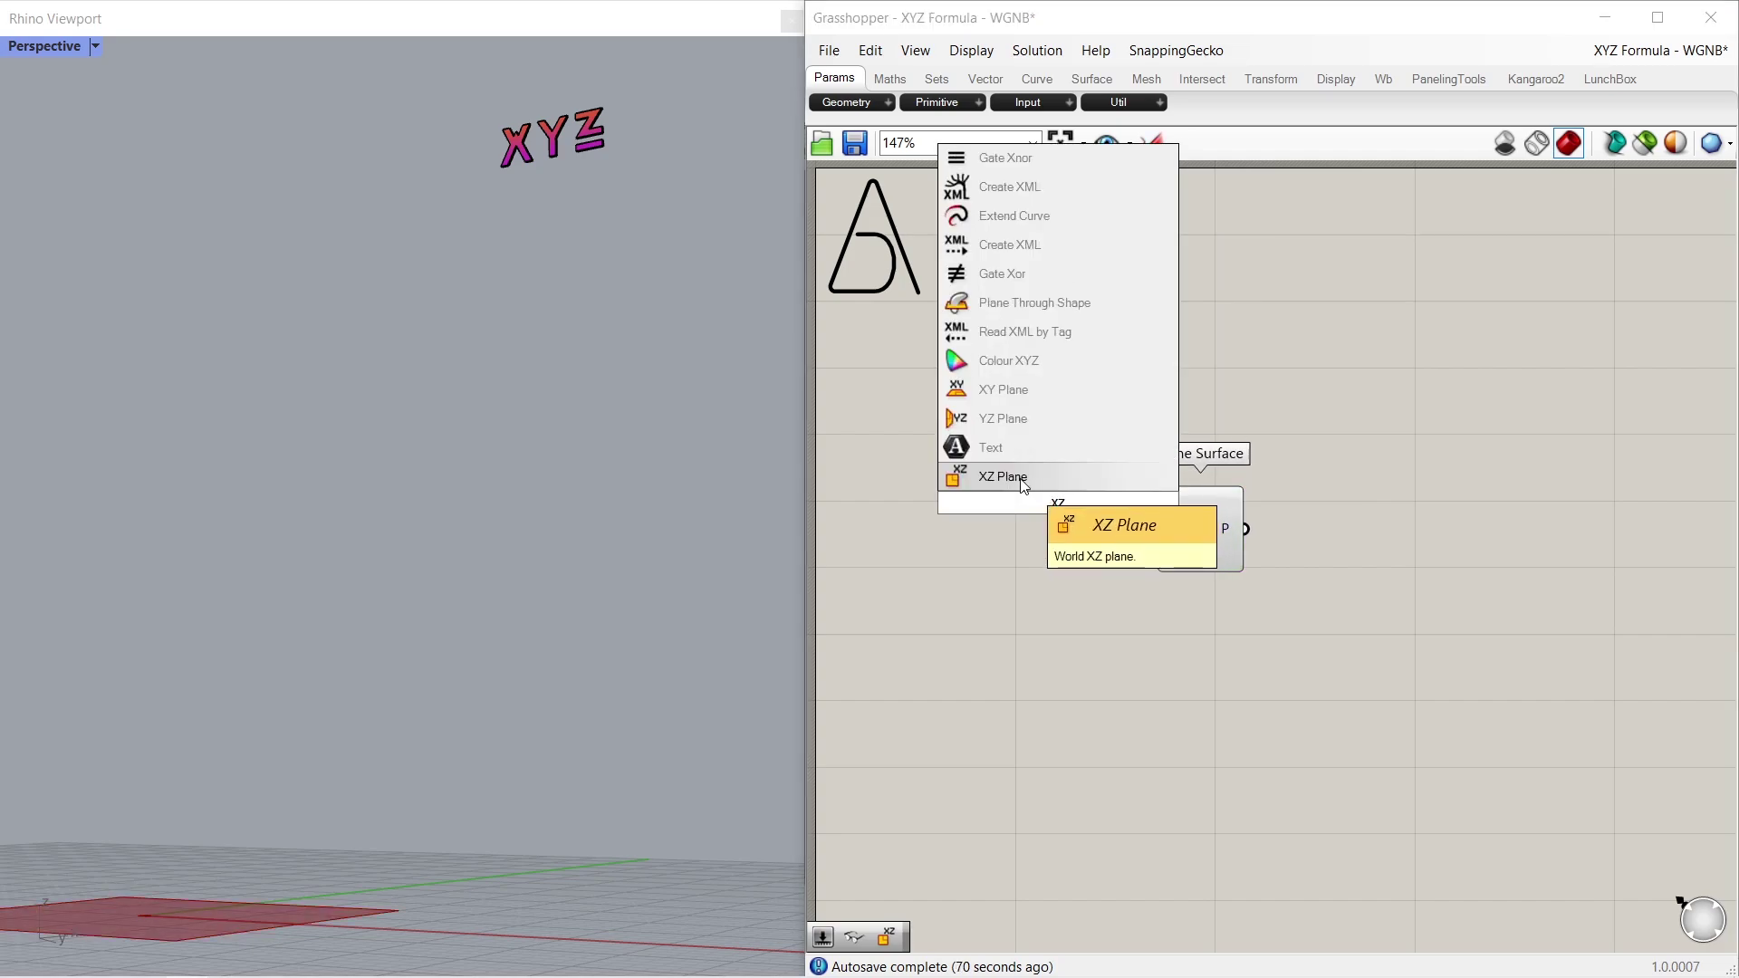
left_click(1024, 478)
left_click_drag(1104, 505, 1155, 503)
left_click(1067, 507)
left_click(1036, 576)
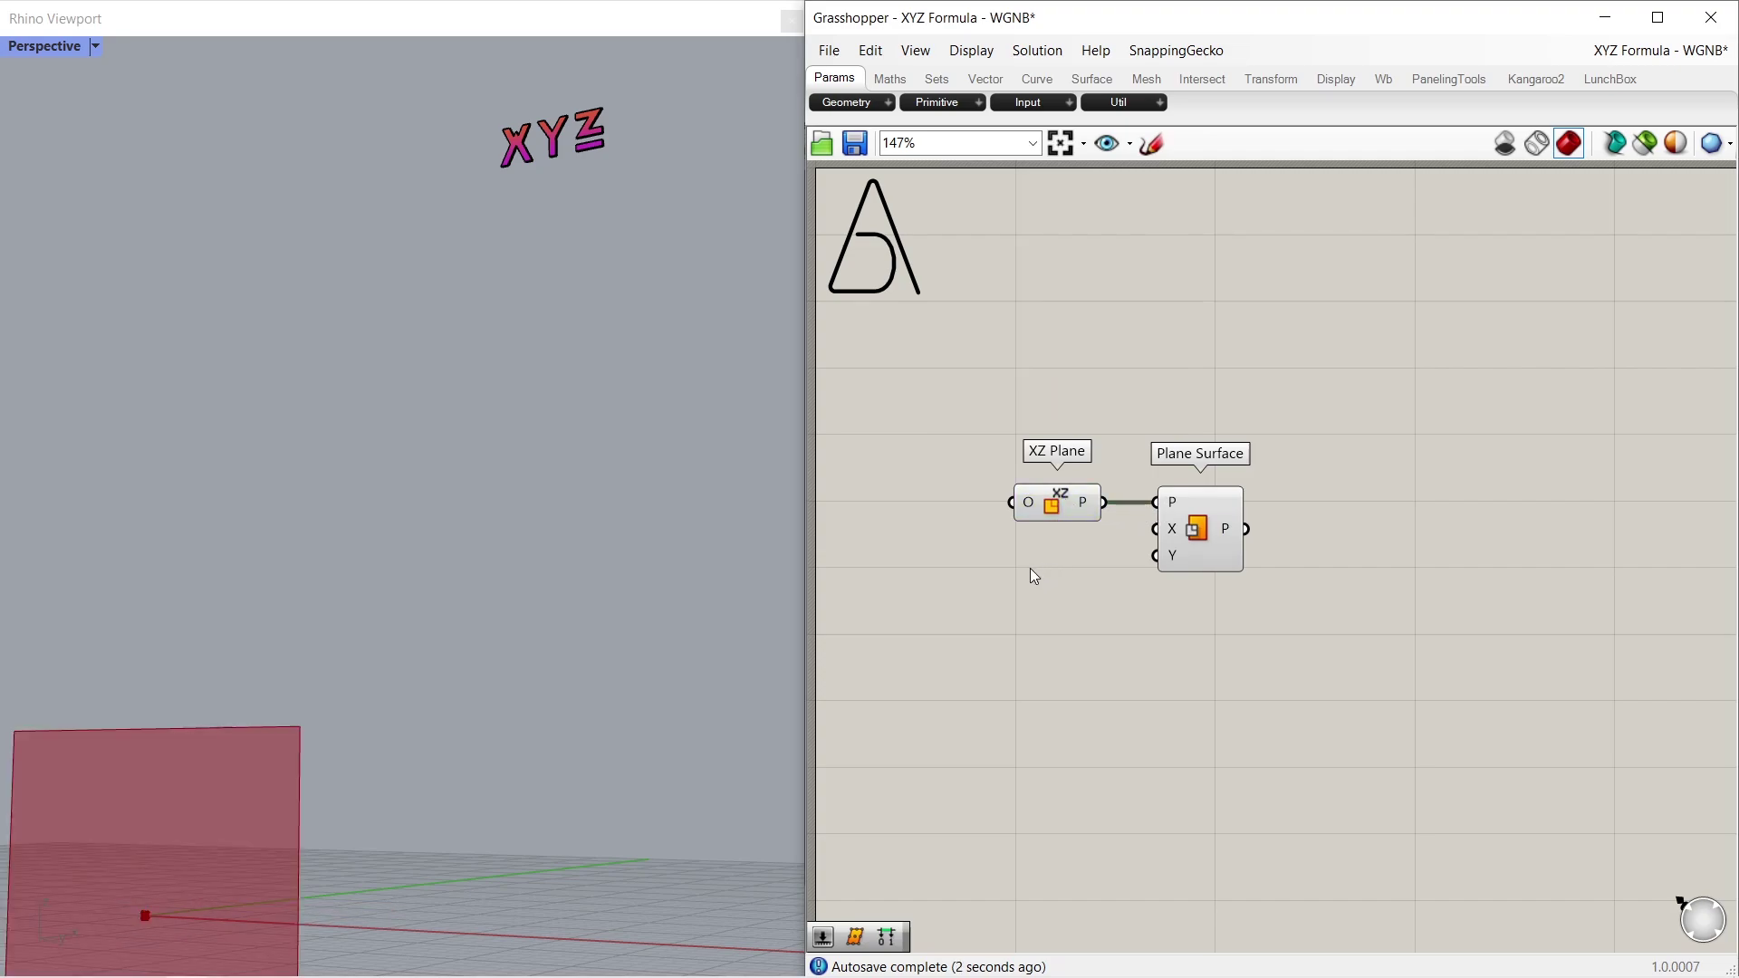
Create two number sliders with the value 30 and connect the first to the Plane Surface's X input
double_click(993, 576)
type("30")
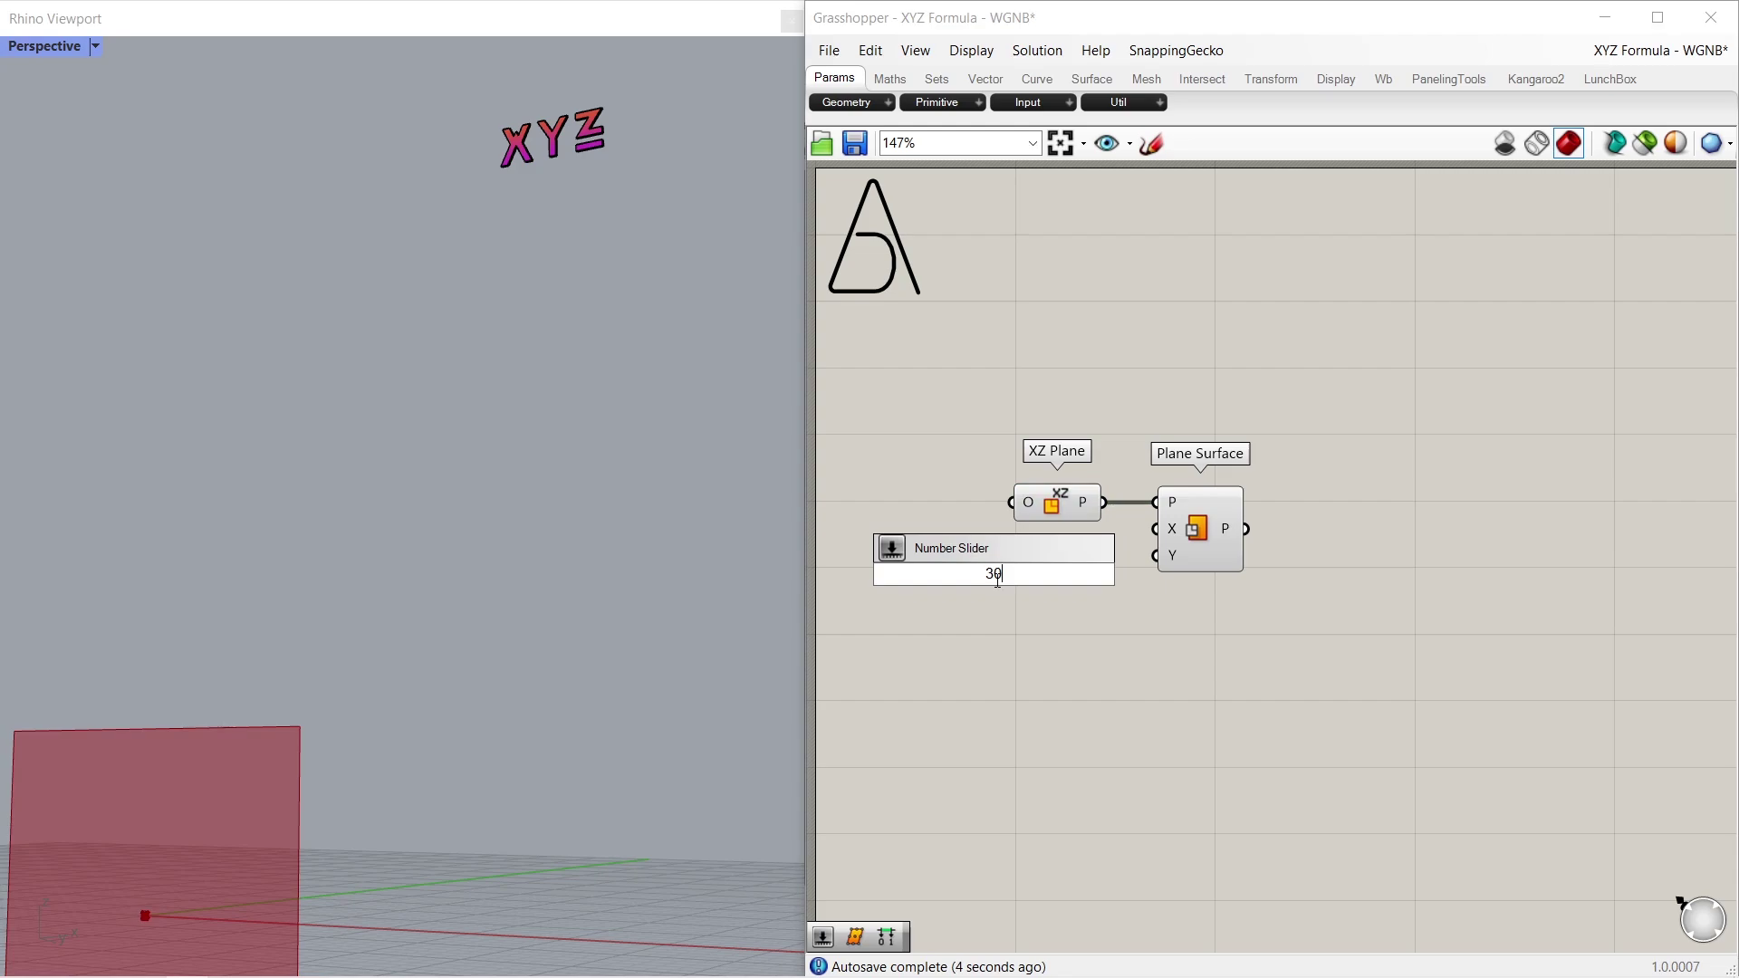
key("Return")
mouse_move(915, 579)
left_mouse_down()
mouse_move(921, 552)
mouse_move(895, 570)
mouse_move(893, 605)
left_mouse_up()
scroll(958, 554, "up", 3)
left_click_drag(1196, 536, 1277, 515)
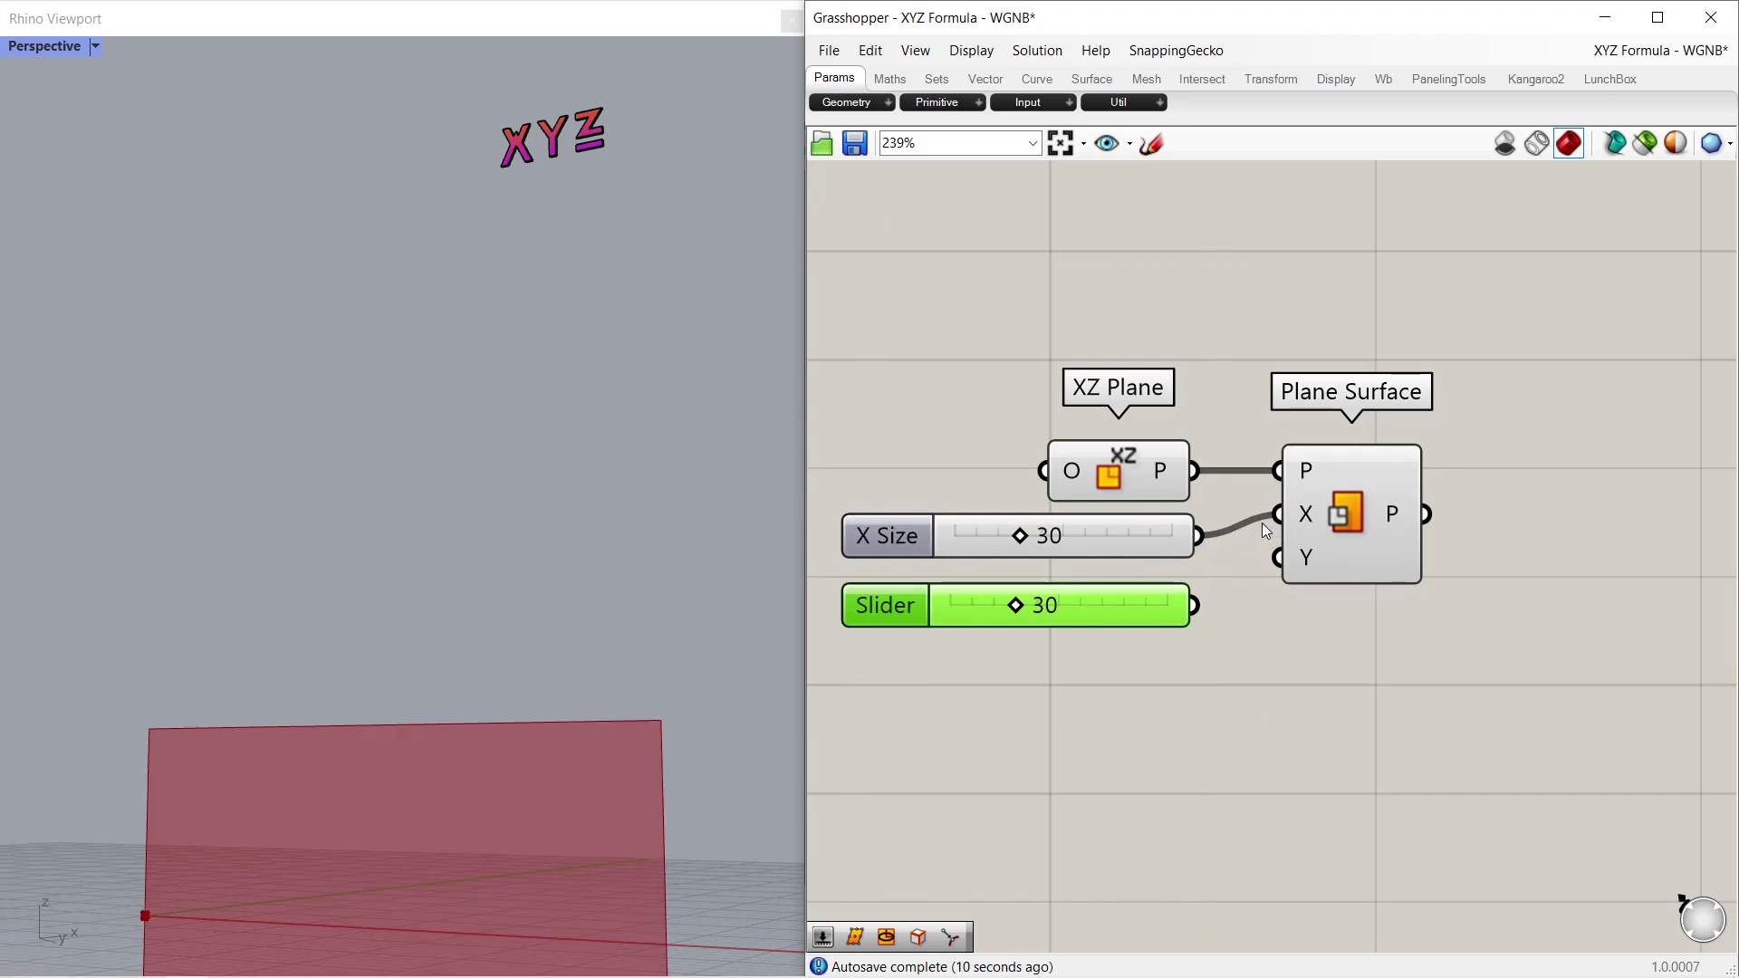
Connect the second slider to the Plane Surface's Y input and set it to 42
left_click_drag(1247, 571, 1261, 569)
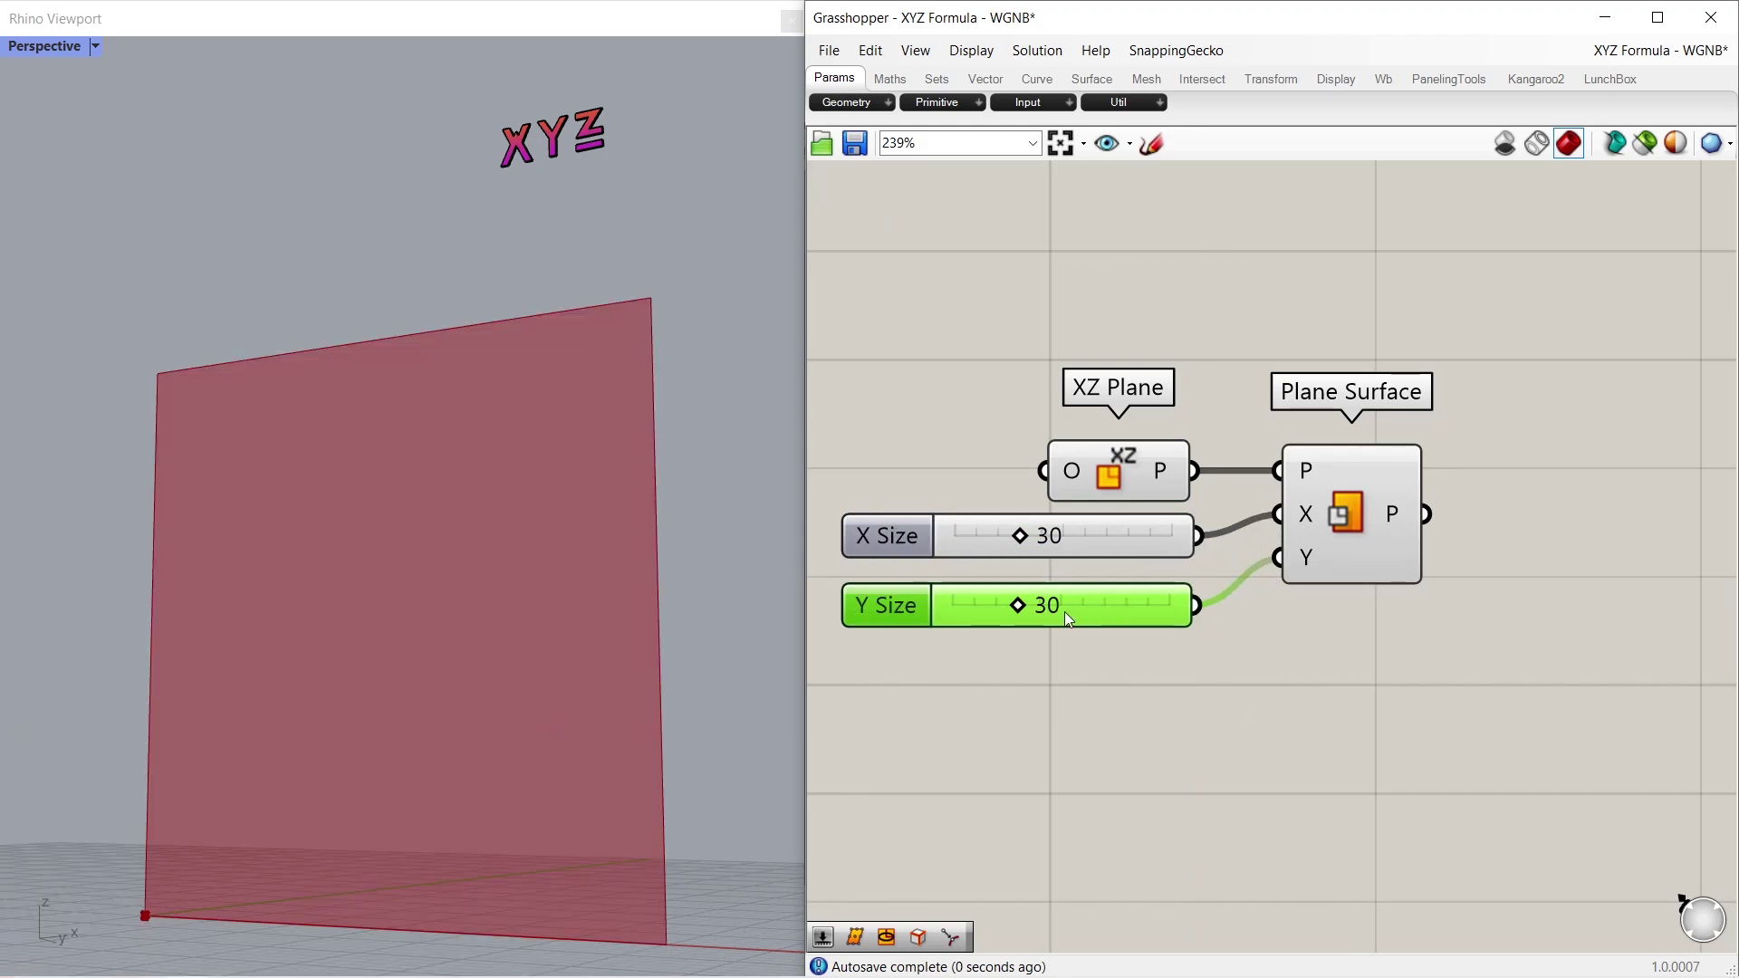
left_click_drag(1012, 605, 1037, 614)
left_click(1201, 683)
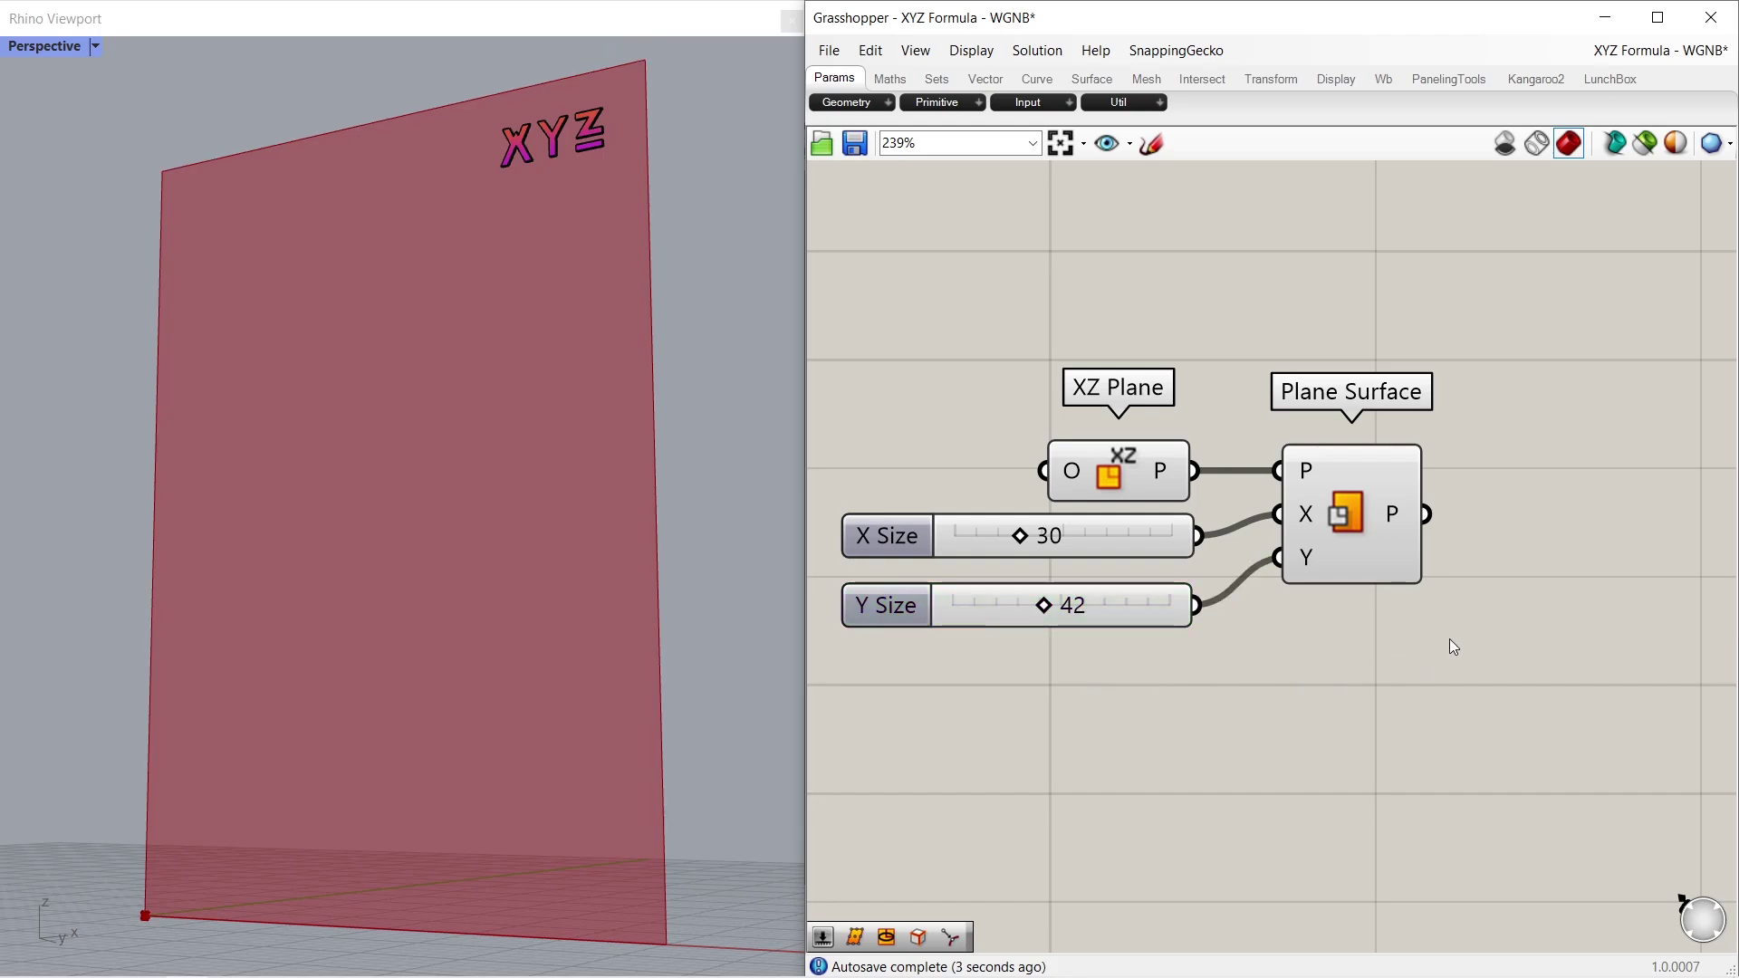
Add an Isotrim component beyond the Plane Surface, leaving room between the two
right_click_drag(1450, 640, 1195, 643)
double_click(1481, 543)
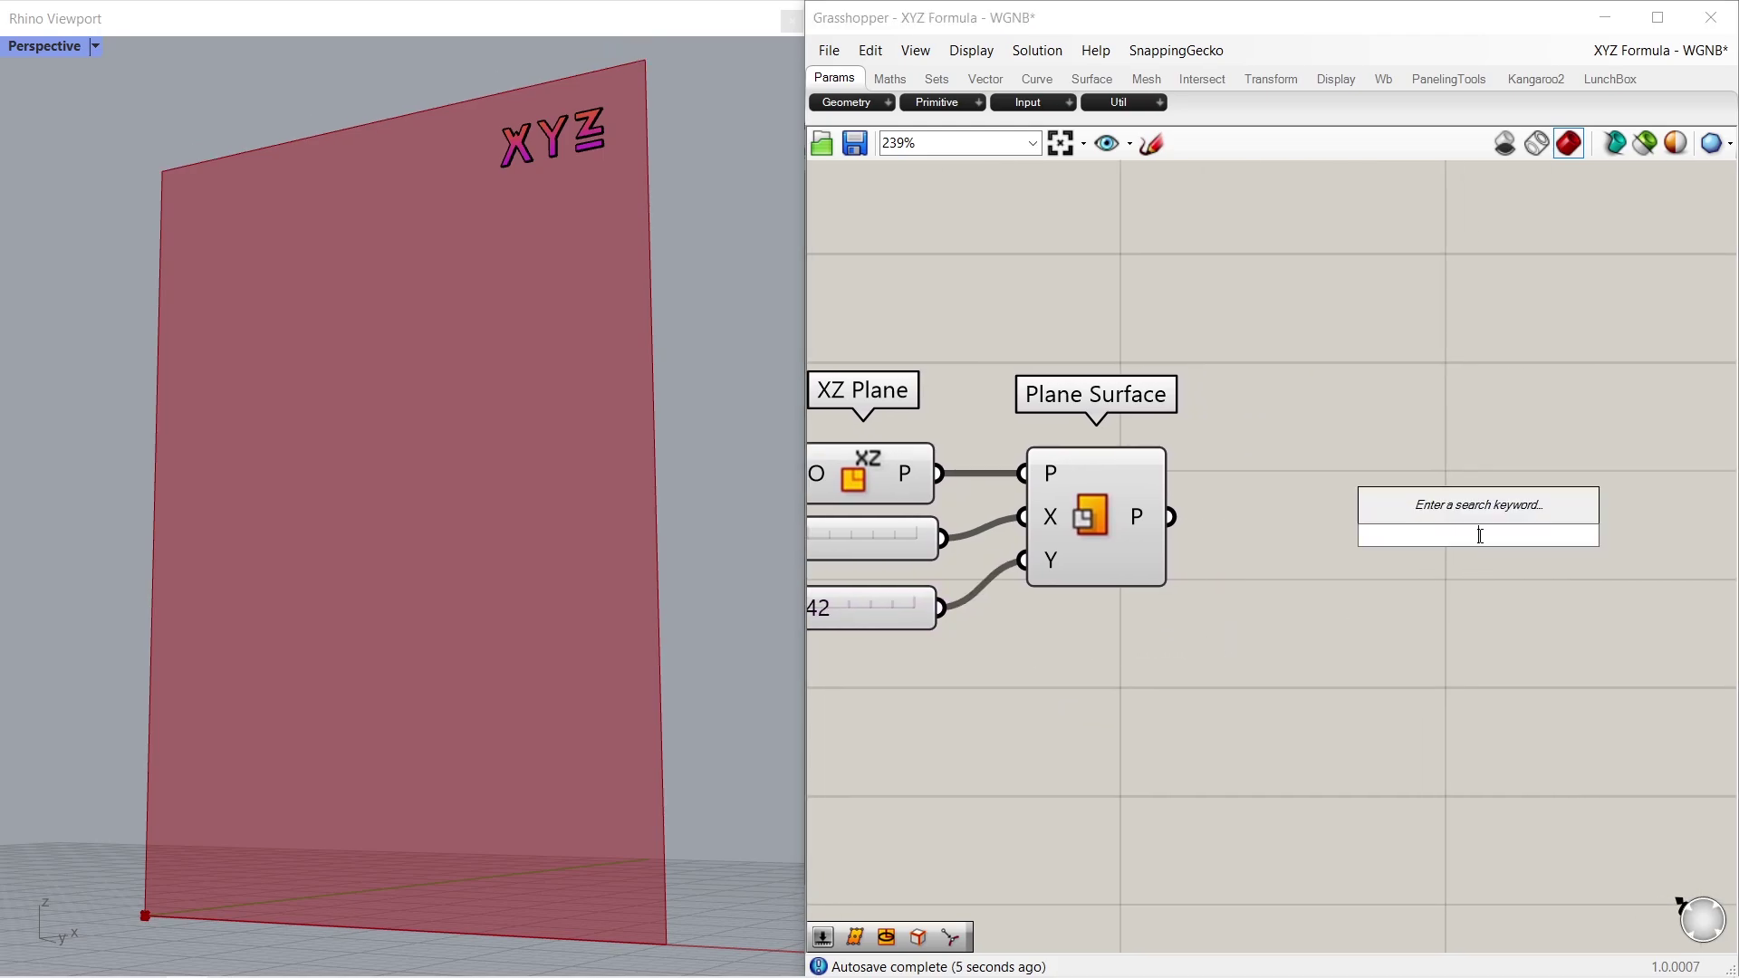
type("isotr")
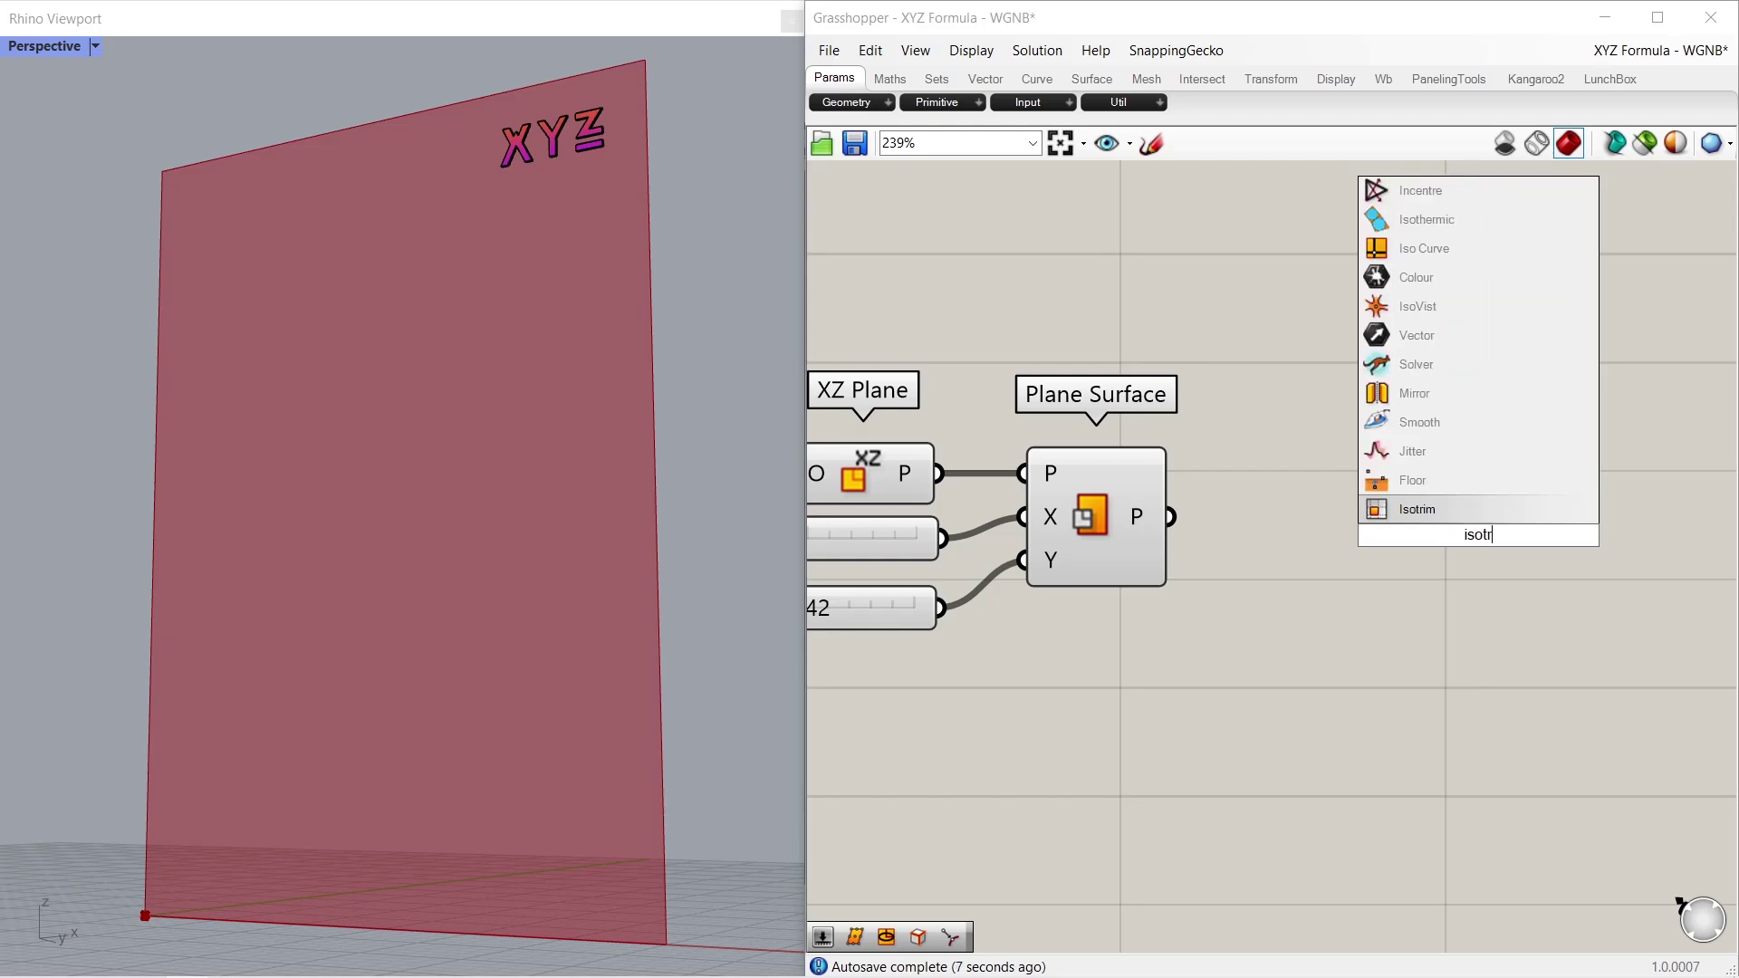
key("Return")
left_click_drag(1476, 542, 1559, 546)
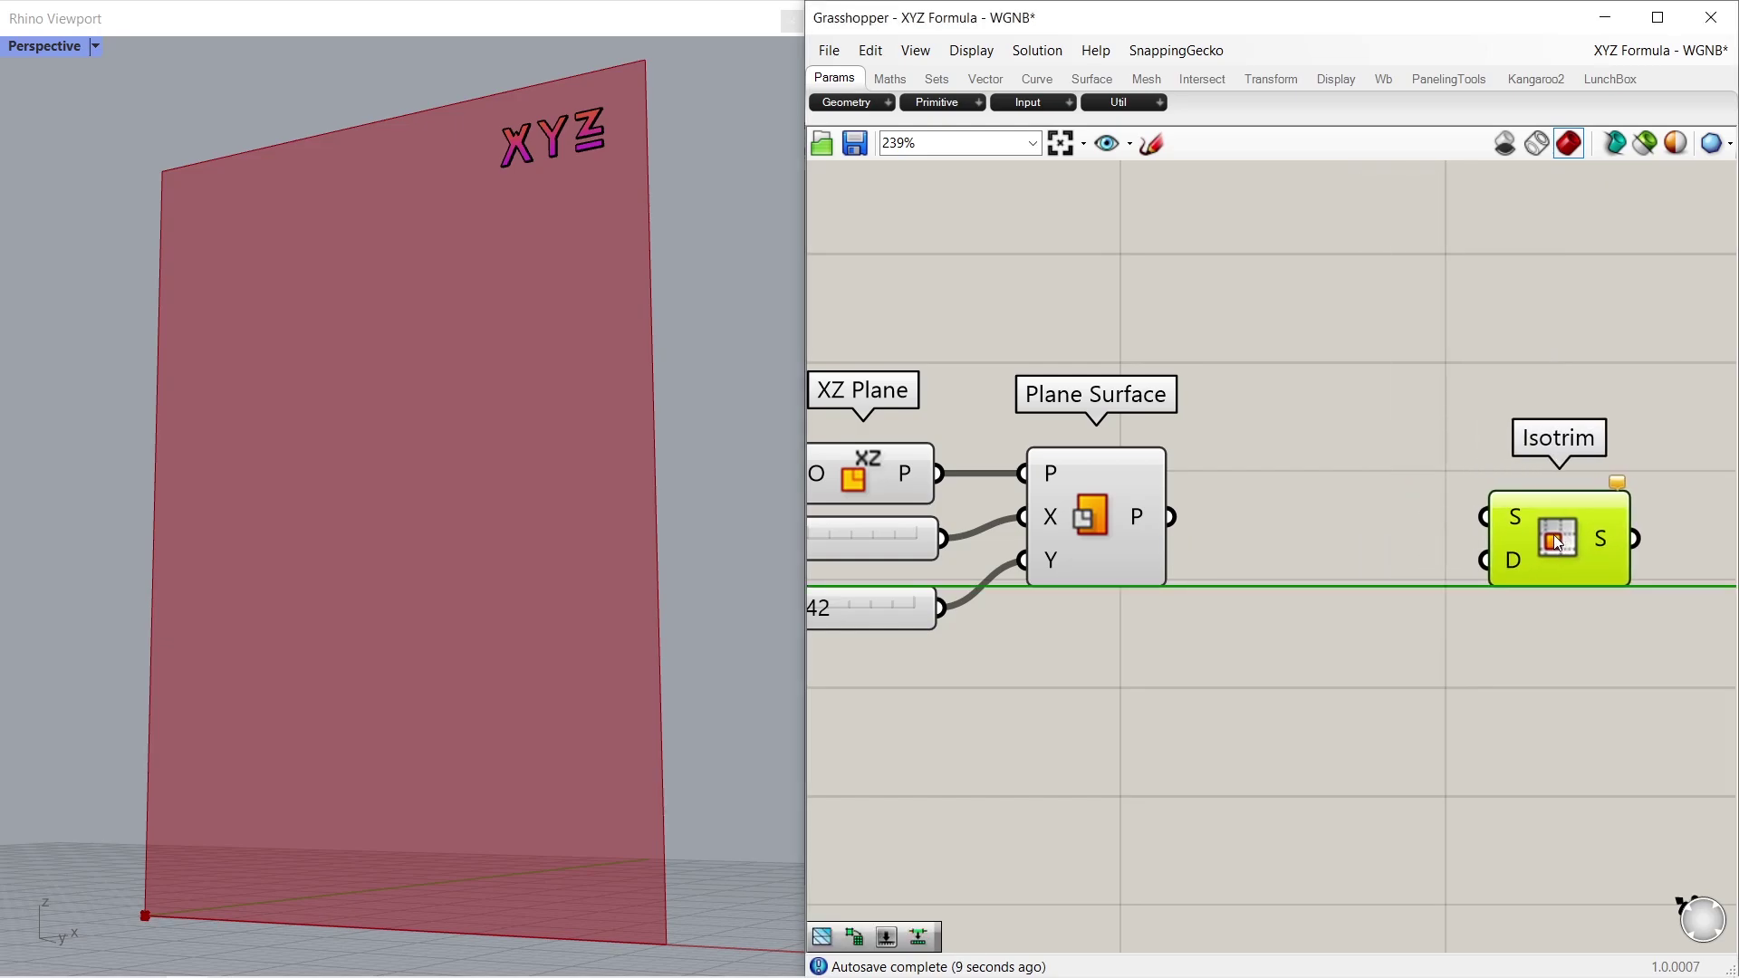
Add a Divide Domain² fed by the plane surface, and connect its segments and the surface to Isotrim's D and S inputs
double_click(1307, 643)
type("divi")
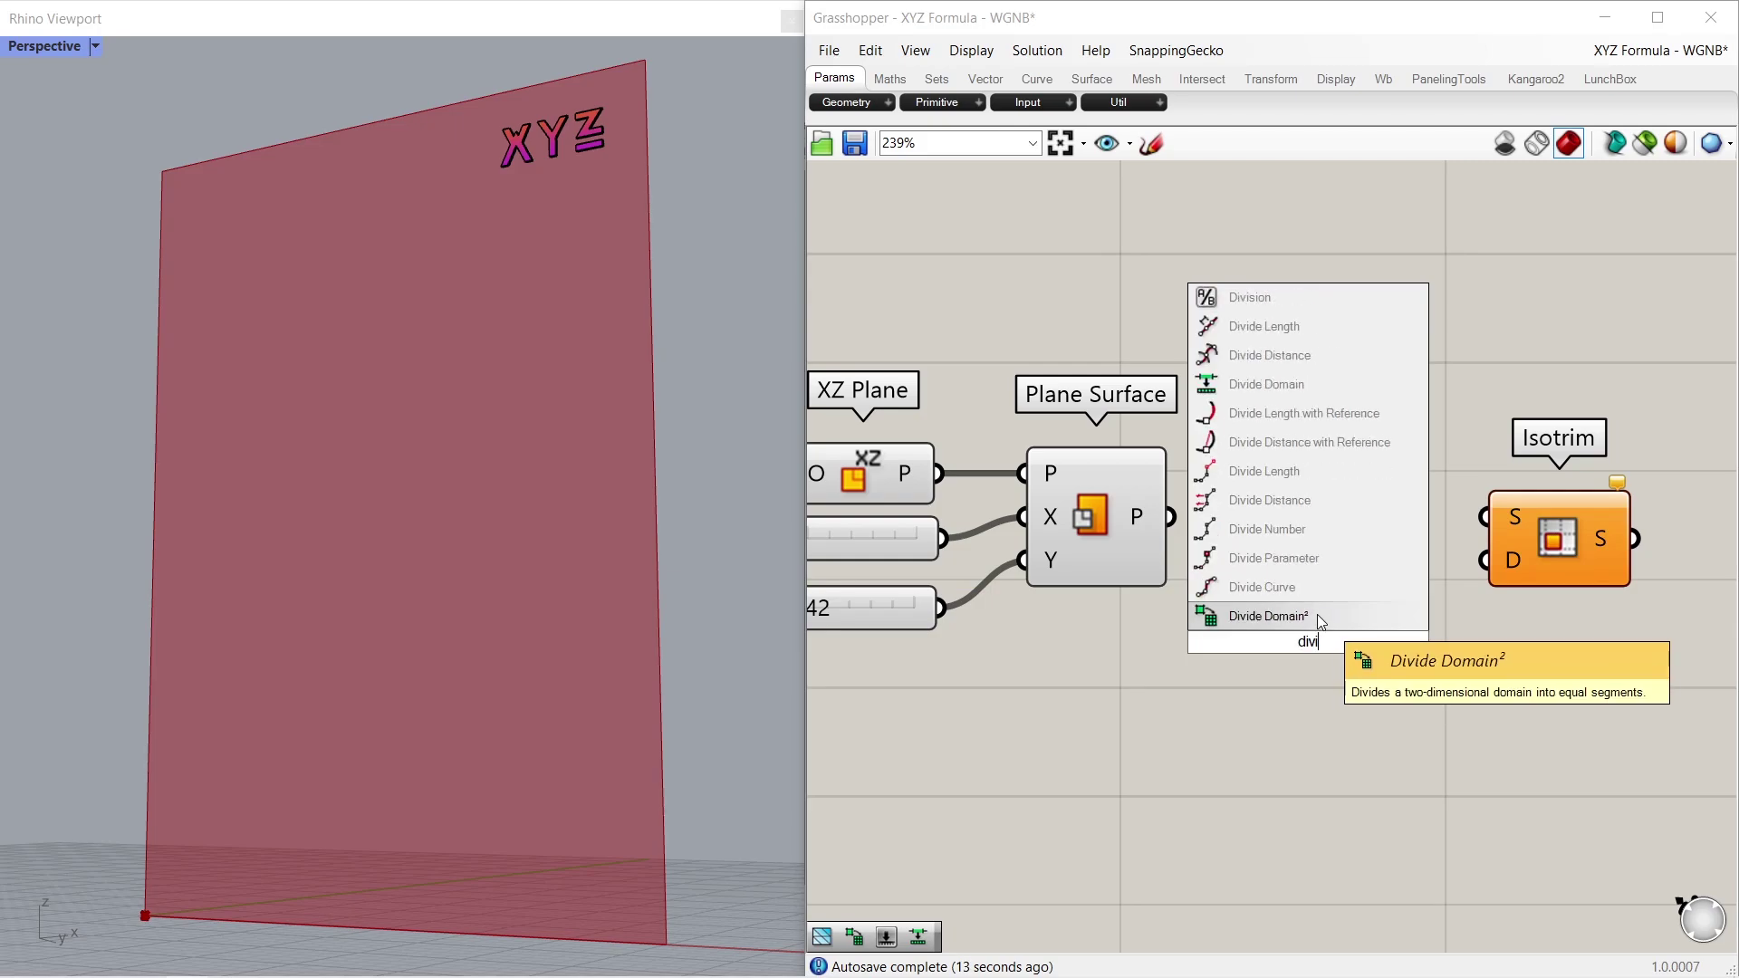
left_click(1311, 622)
left_click_drag(1316, 614, 1336, 693)
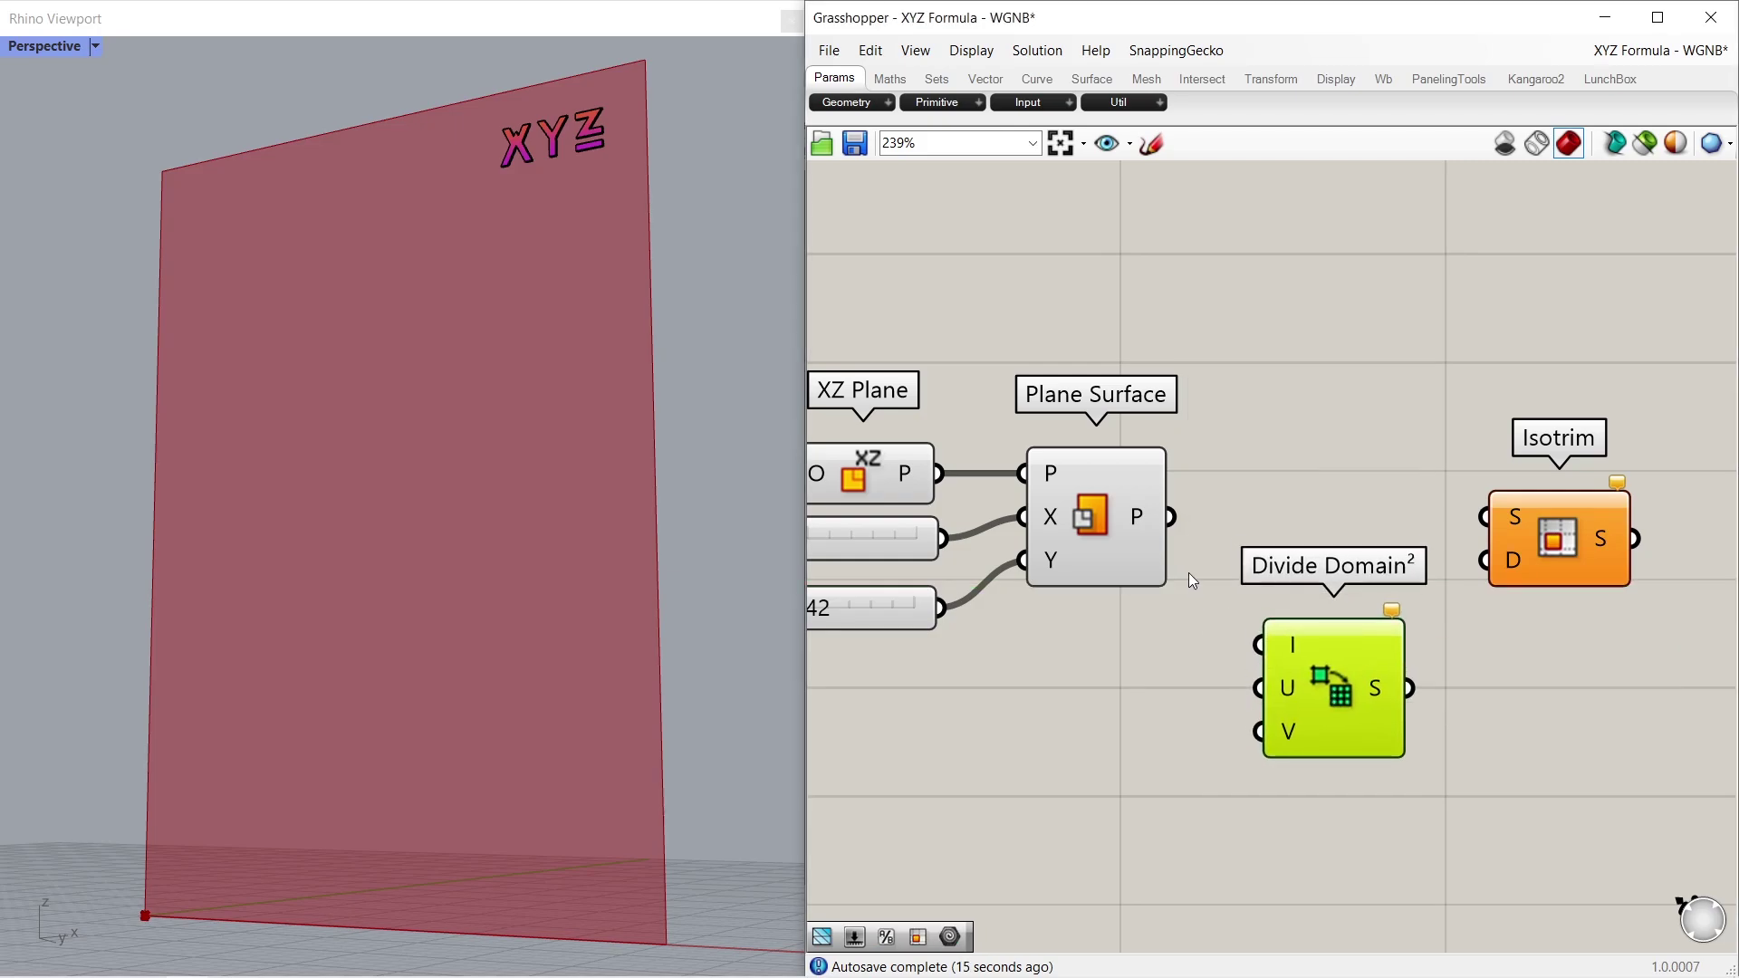
left_click_drag(1172, 516, 1243, 644)
left_click_drag(1408, 688, 1483, 561)
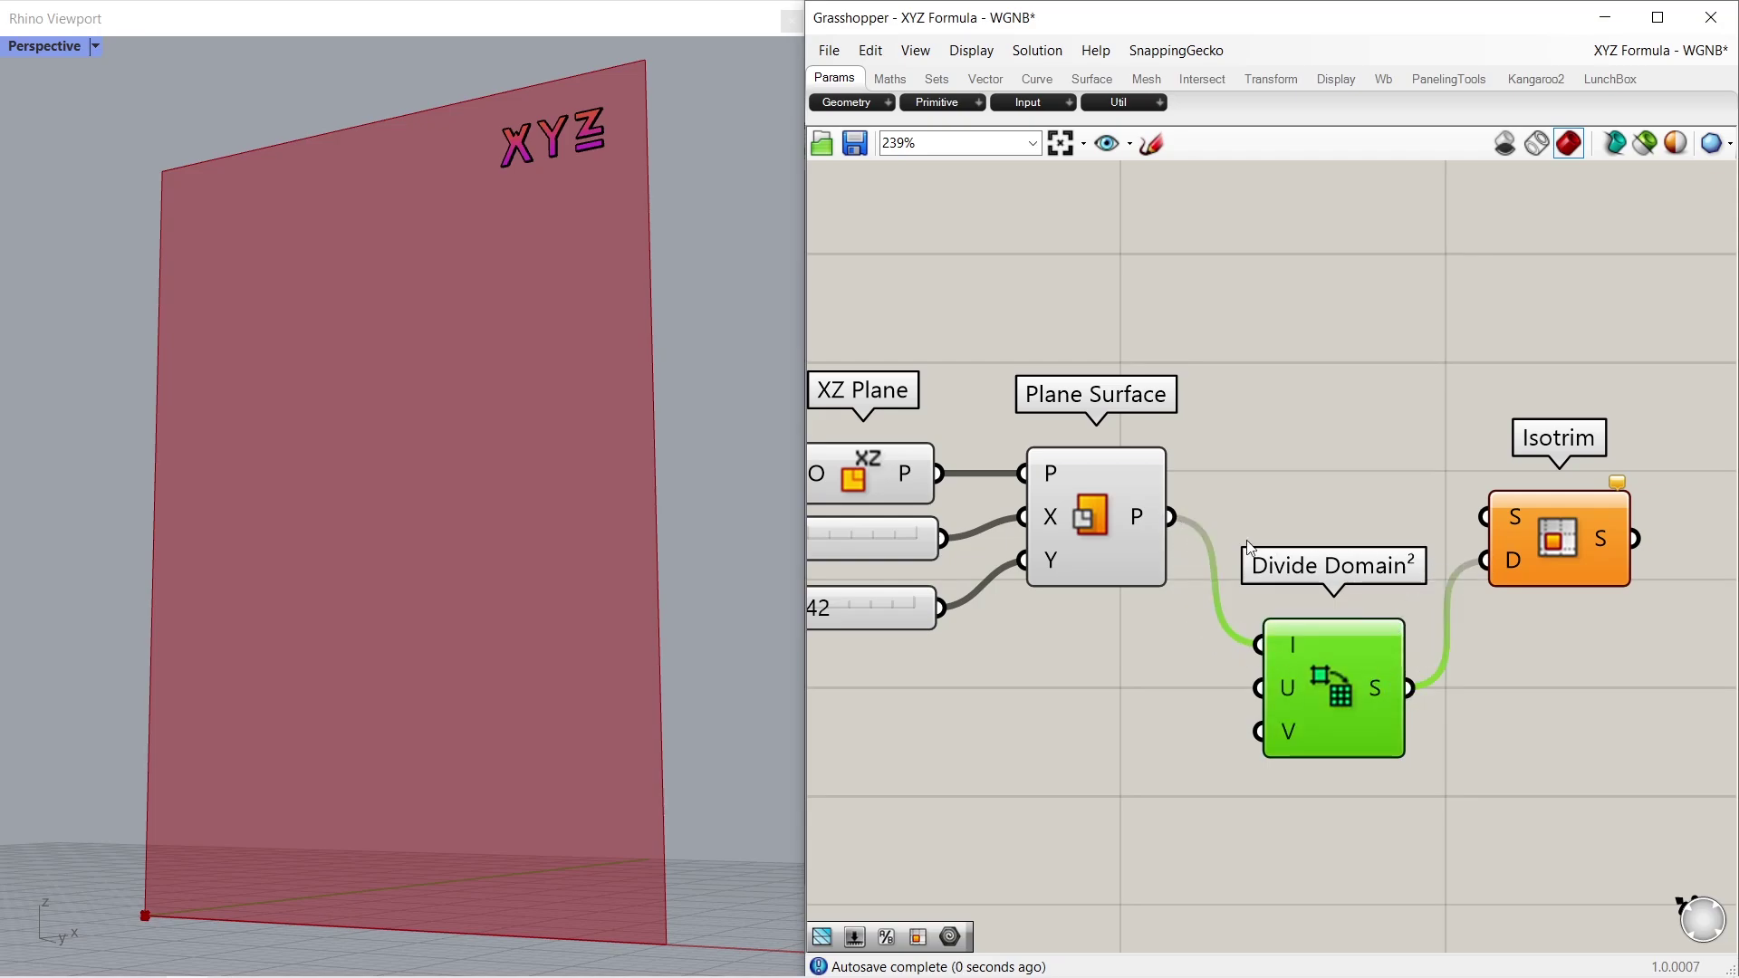
left_click_drag(1175, 518, 1604, 532)
Turn off the preview of the XZ Plane and Plane Surface components
left_click_drag(1136, 310, 866, 653)
middle_click(872, 468)
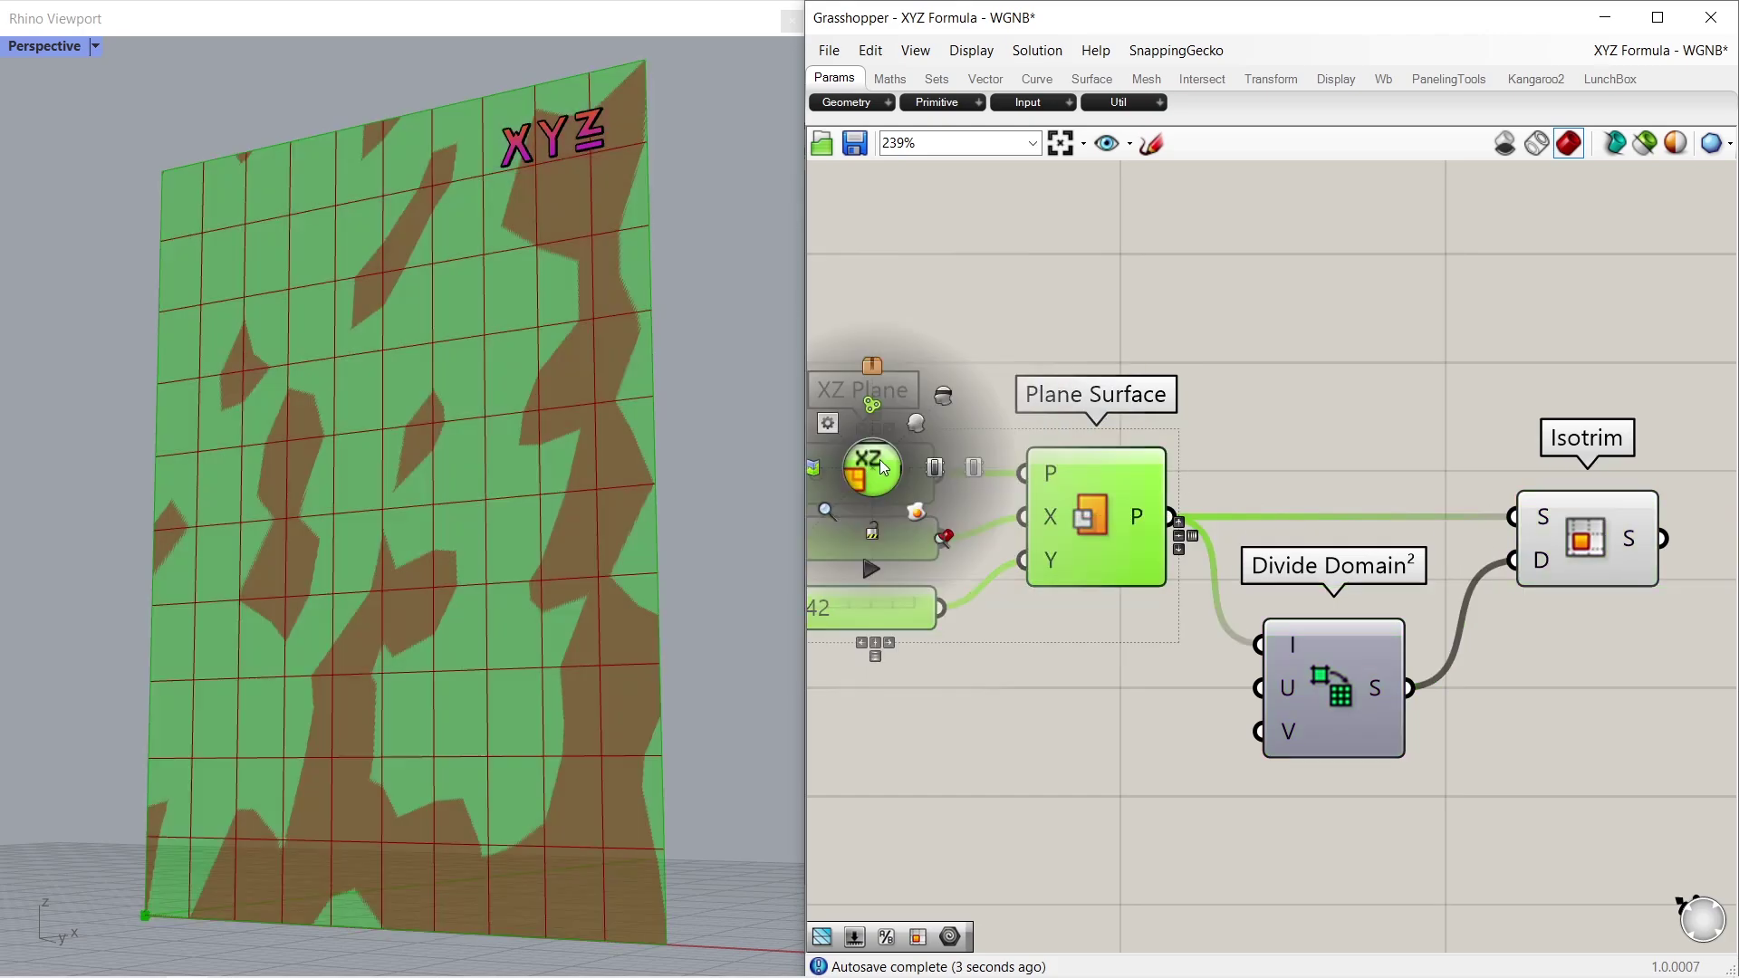
left_click(943, 399)
Add two Division components with a divisor of 2 below the Plane Surface
scroll(1188, 574, "down", 2)
right_click_drag(1188, 573, 1248, 495)
left_click(1393, 605)
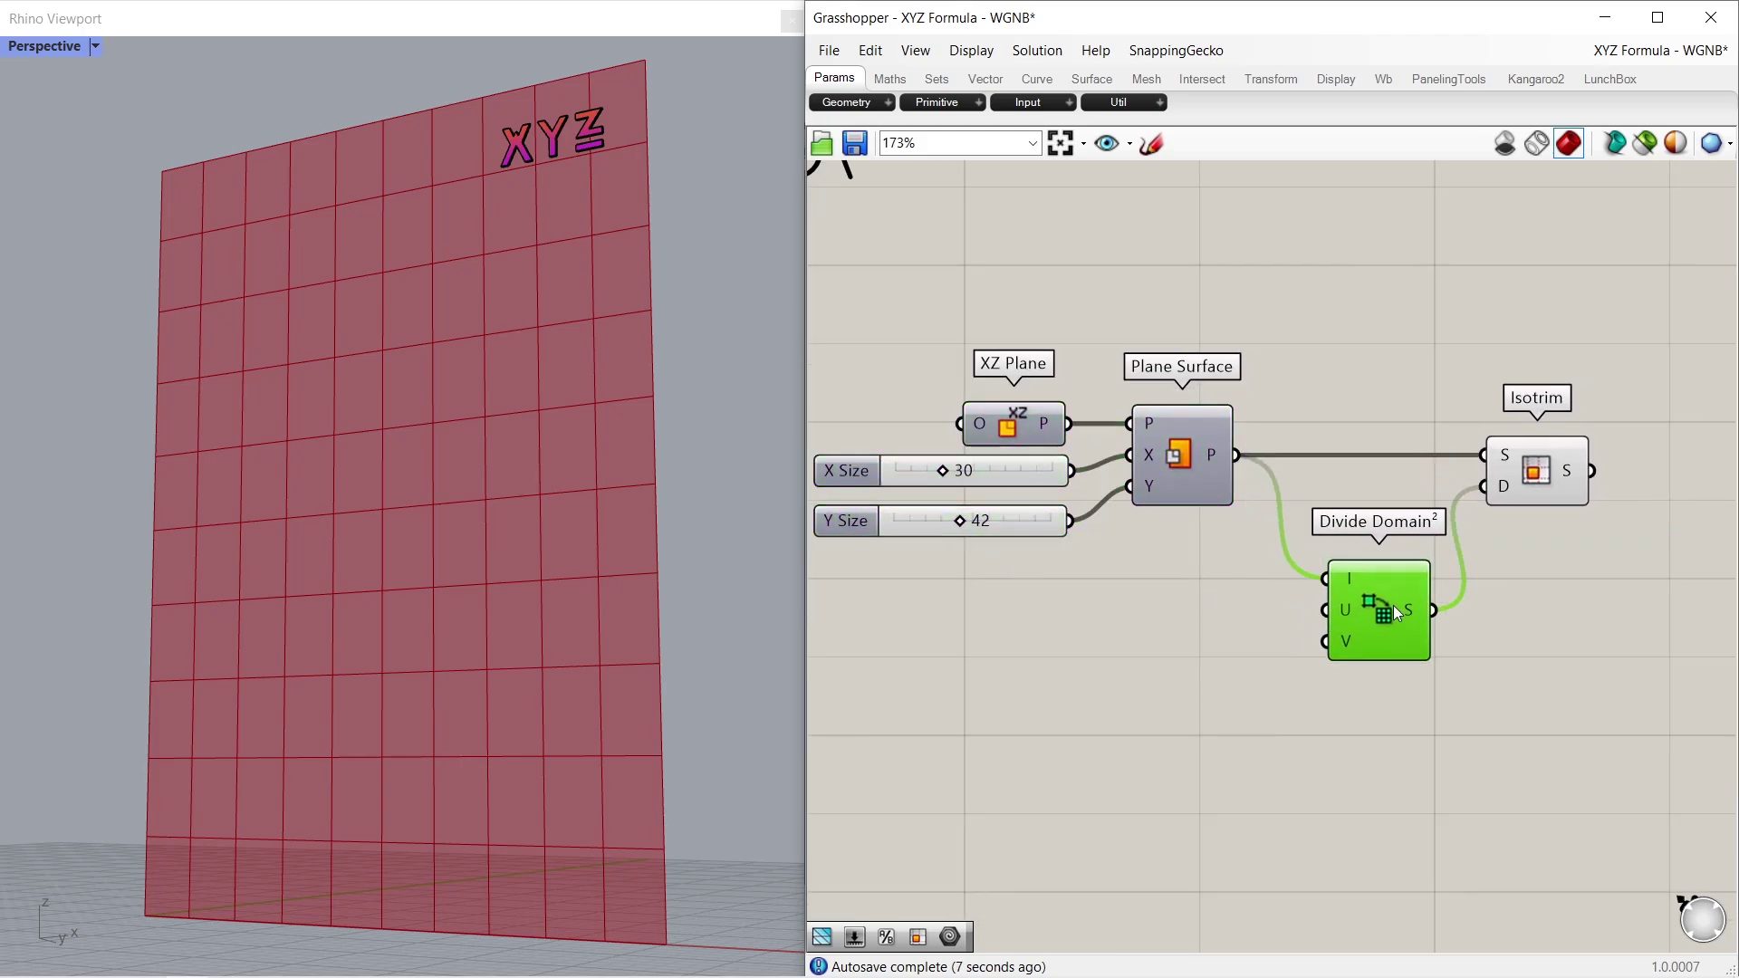
double_click(1107, 628)
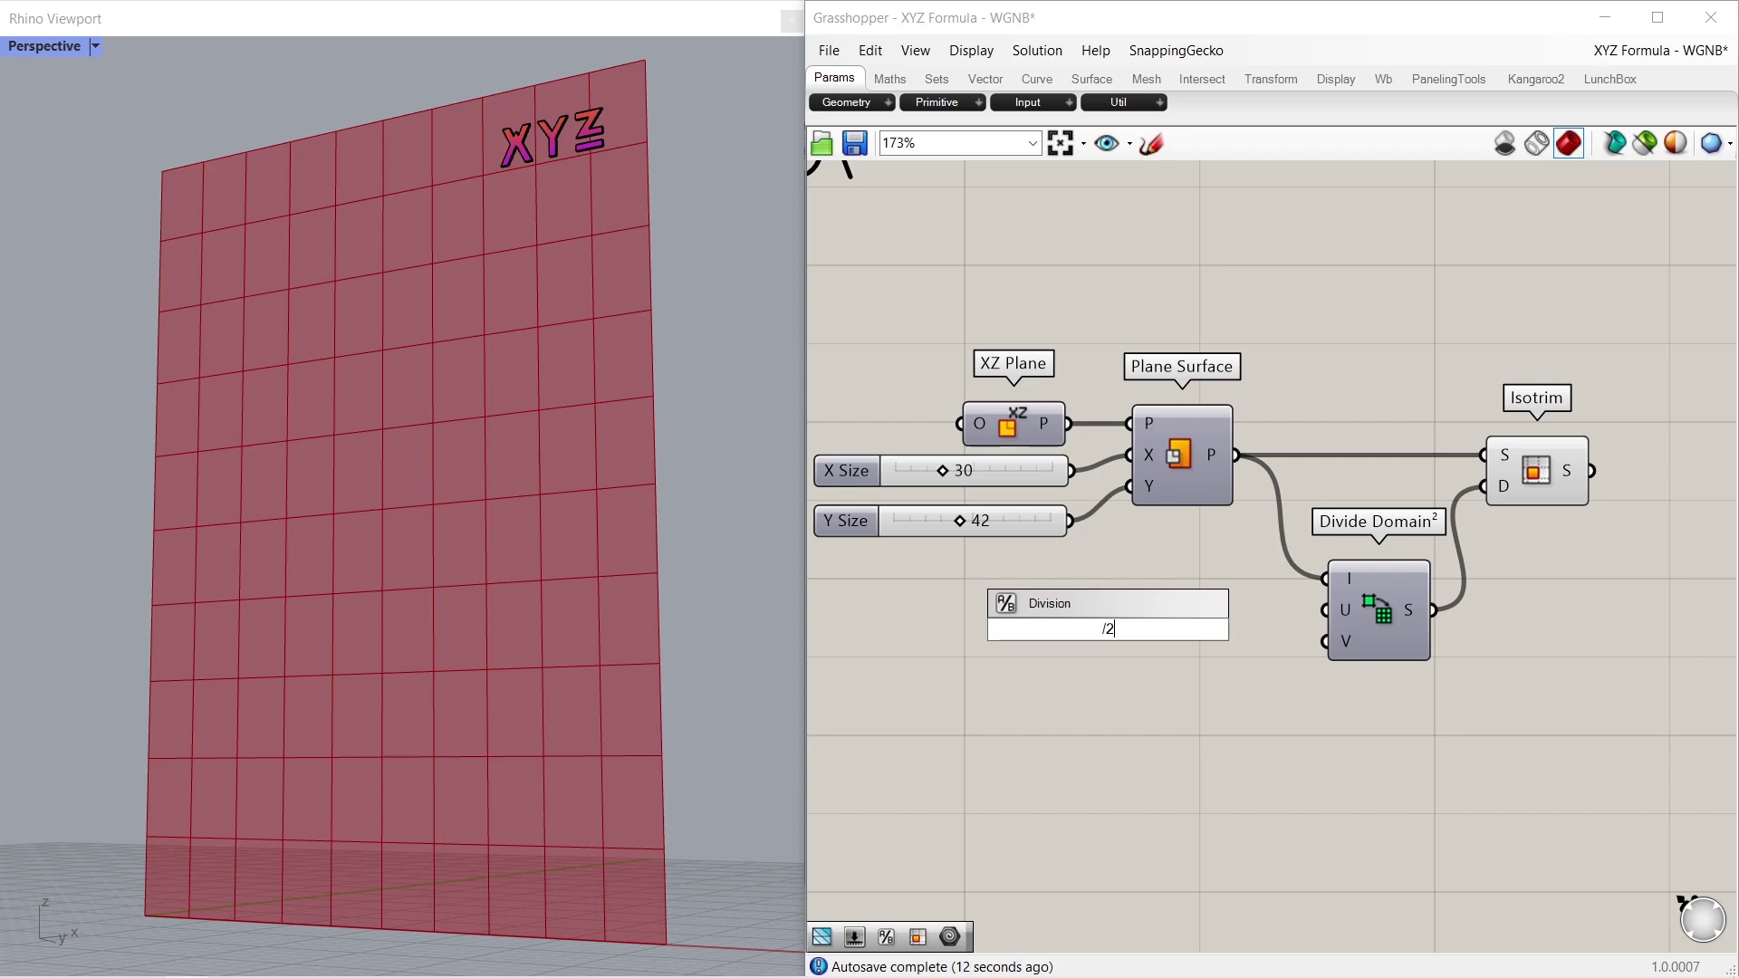
key("Return")
left_click_drag(1132, 638, 1181, 715)
left_click(1036, 621)
Route the X Size and Y Size sliders through the divisions into the U and V inputs of Divide Domain²
left_click_drag(1070, 471, 1129, 610)
left_click_drag(1235, 625, 1325, 609)
left_click_drag(1071, 522, 1325, 642)
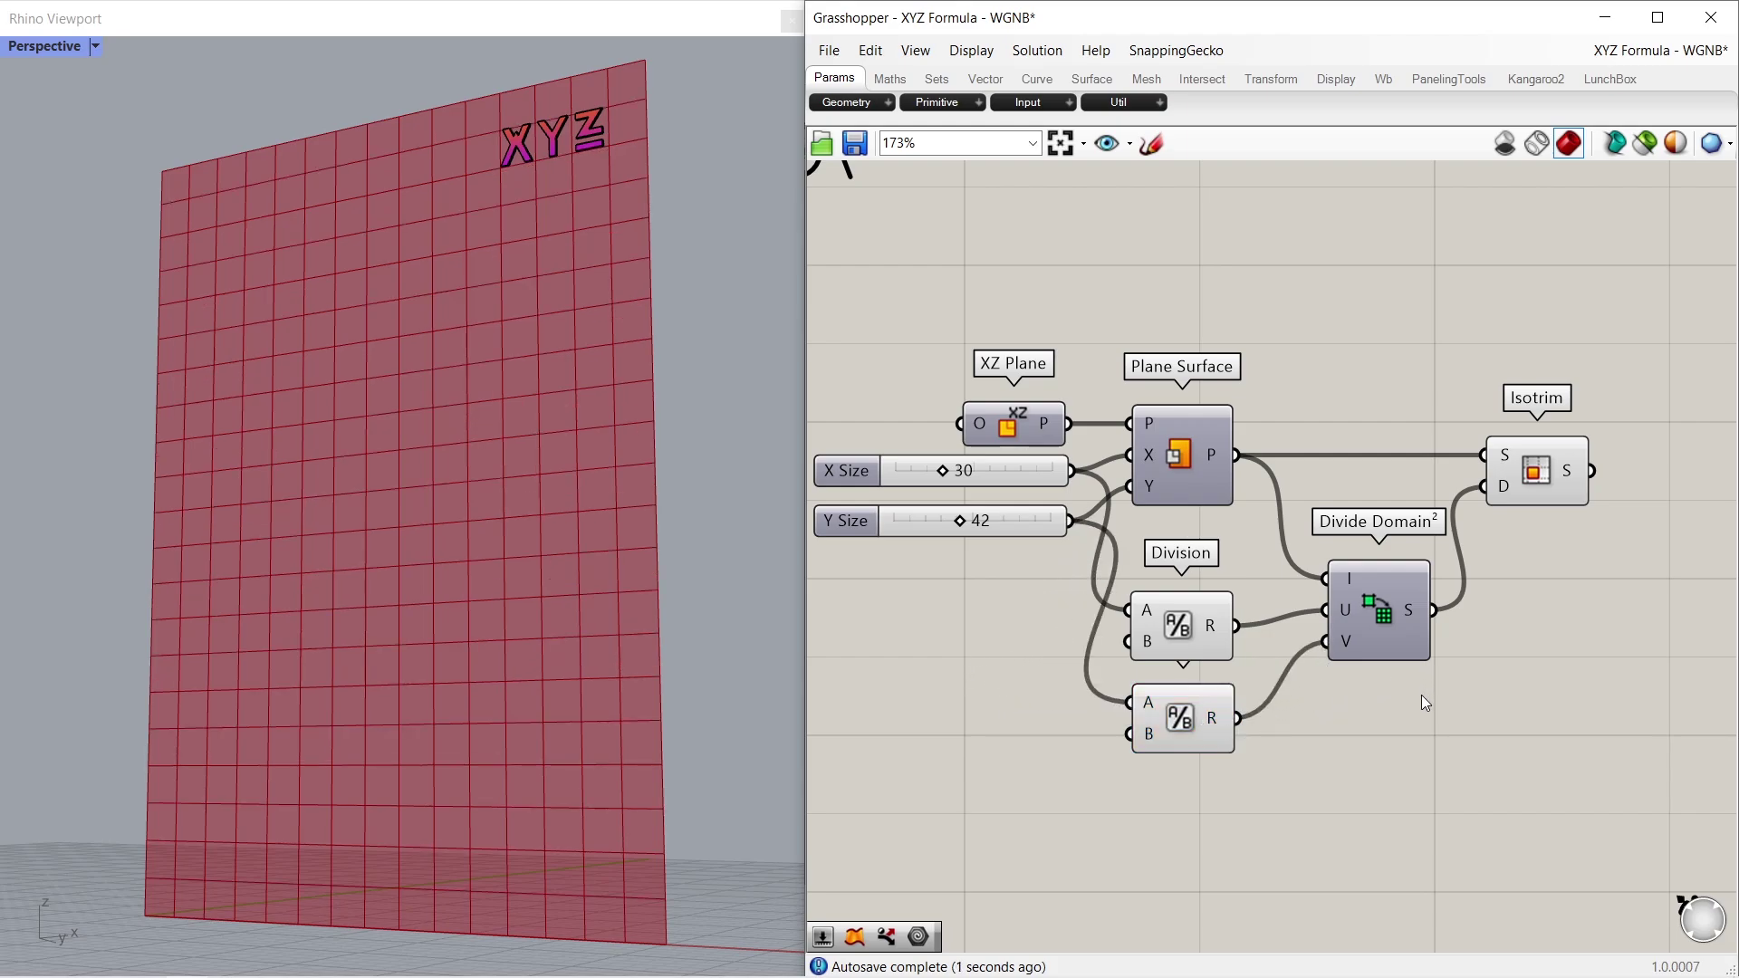
Add a Dispatch component and connect the Isotrim surfaces to its list input
right_click_drag(1565, 603, 1228, 638)
left_click(1204, 518)
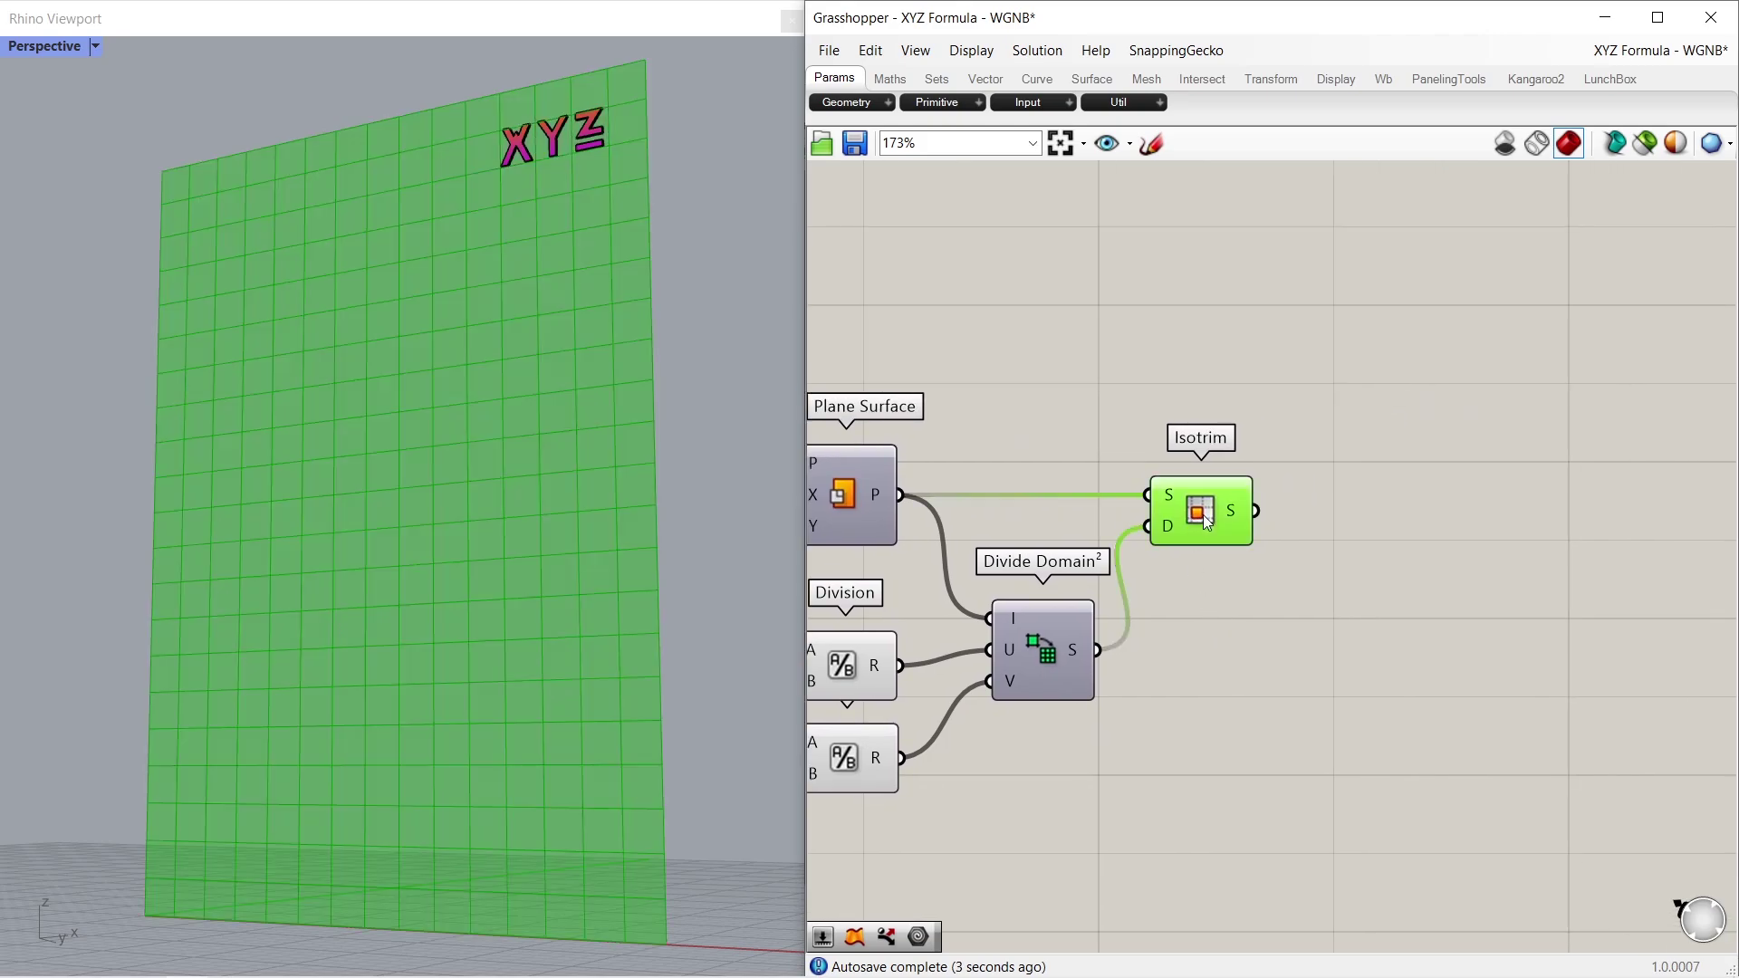
double_click(1436, 502)
type("d")
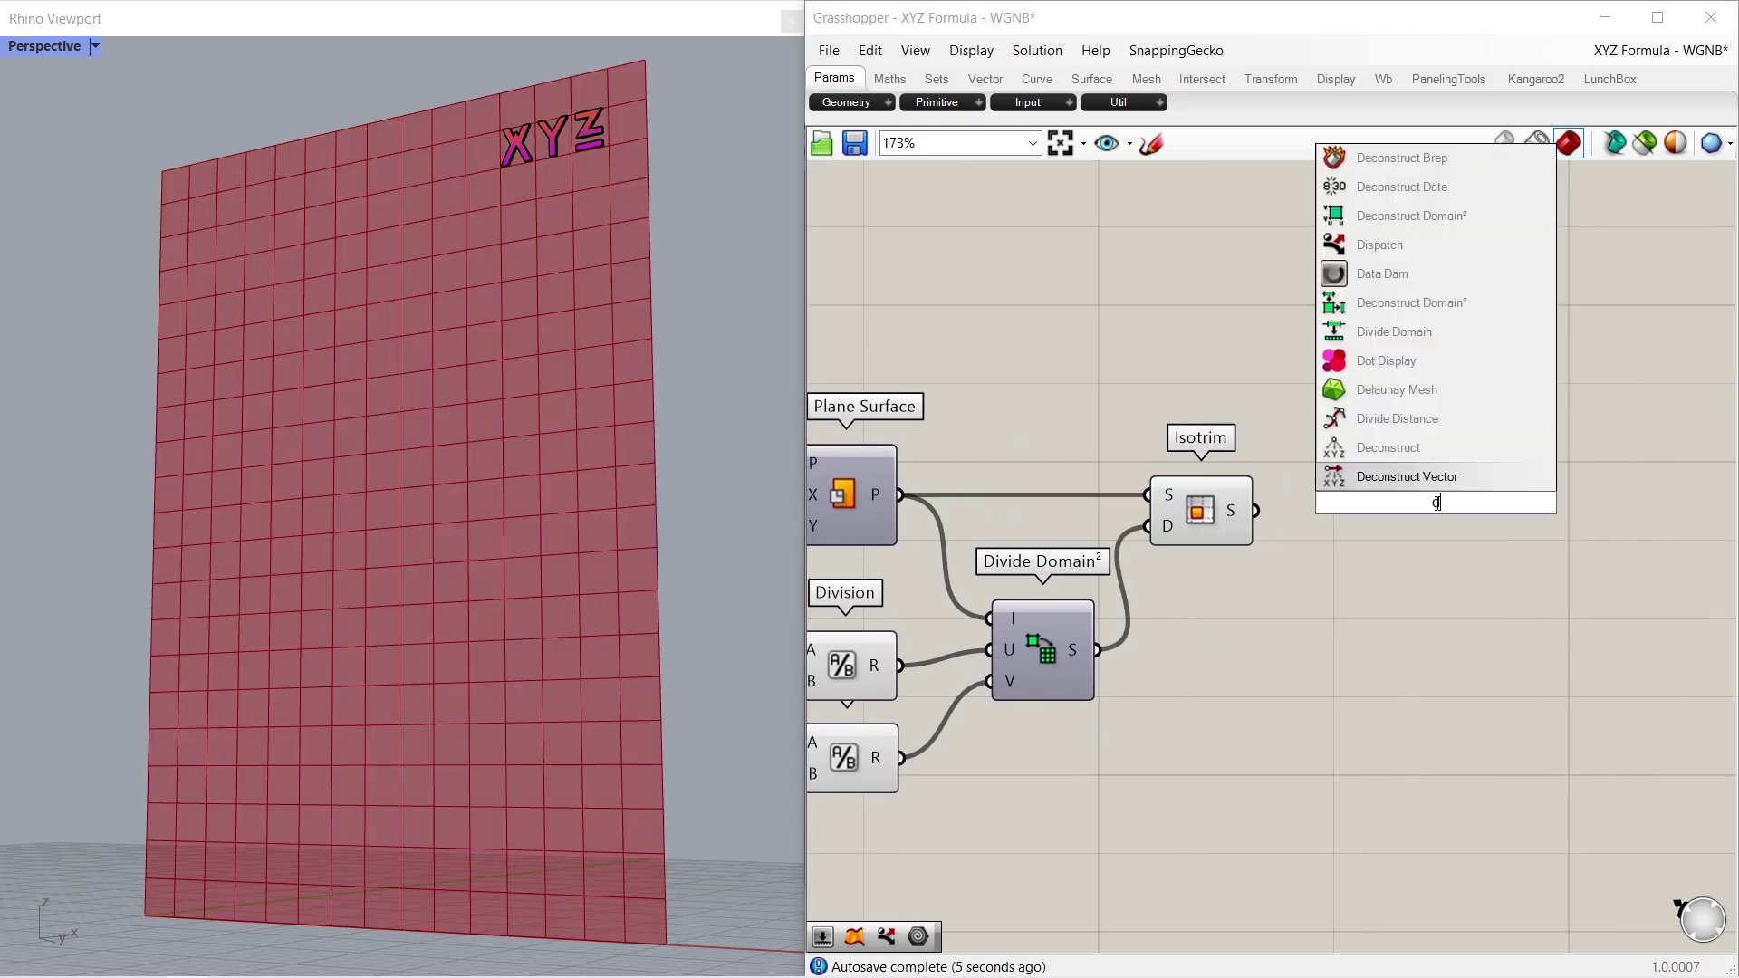
type("isp")
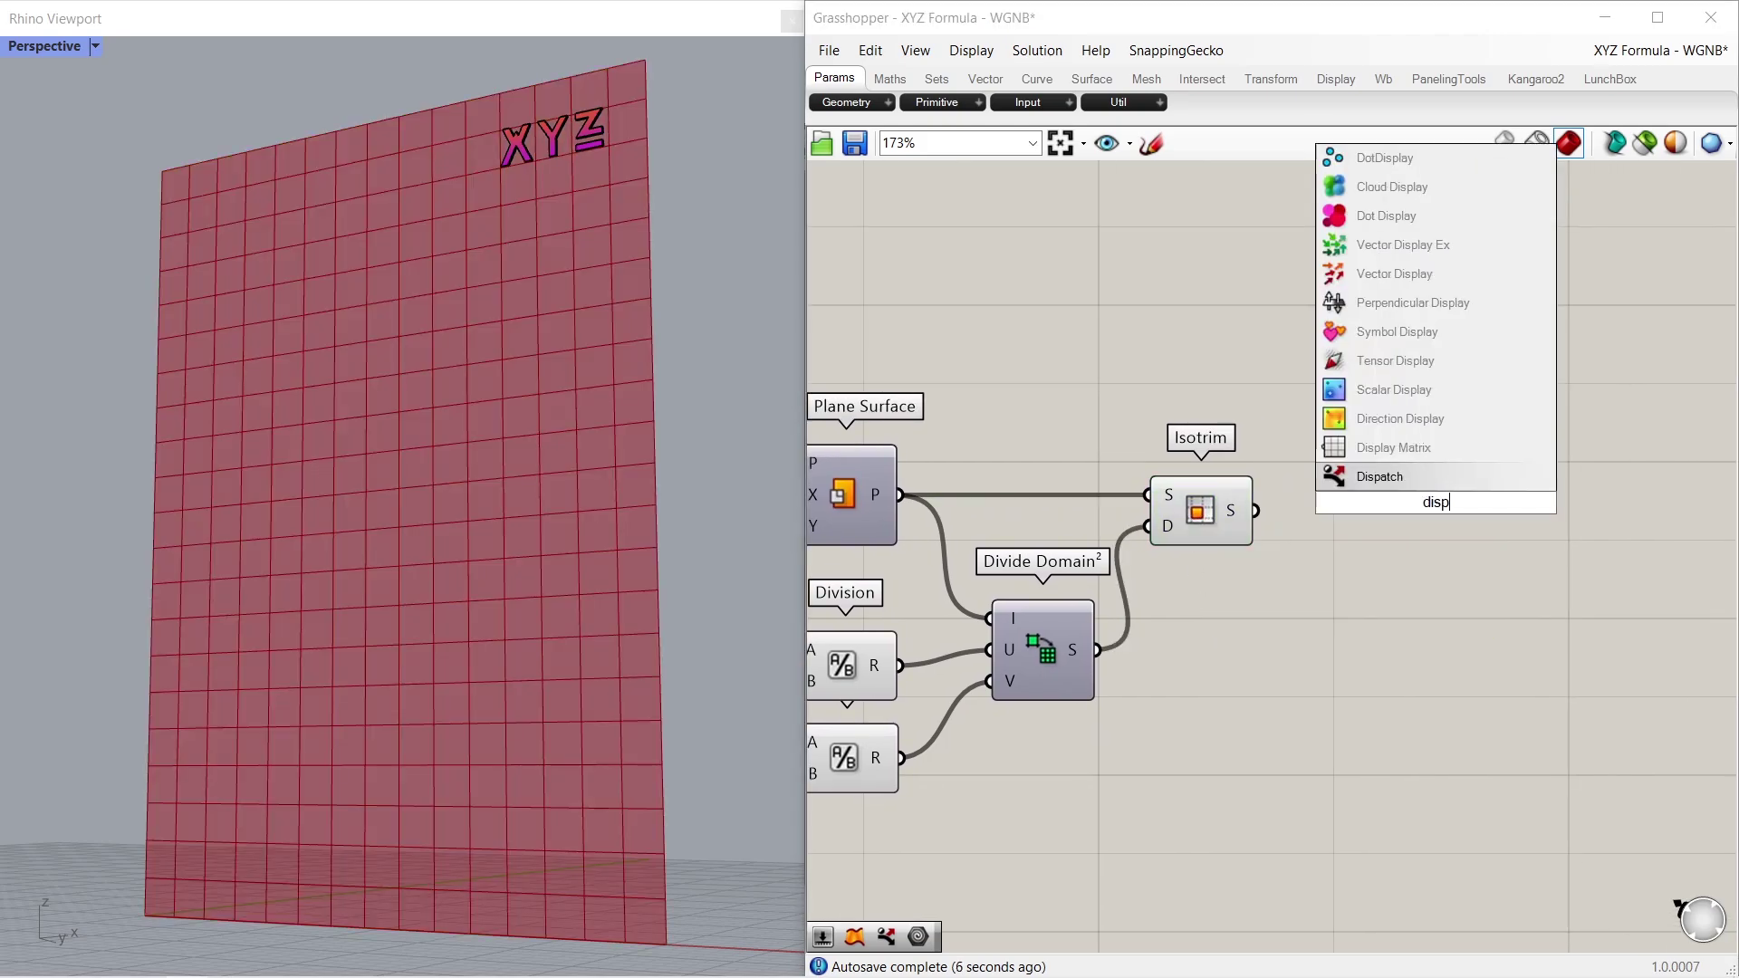
left_click(1428, 480)
left_click_drag(1255, 510, 1410, 528)
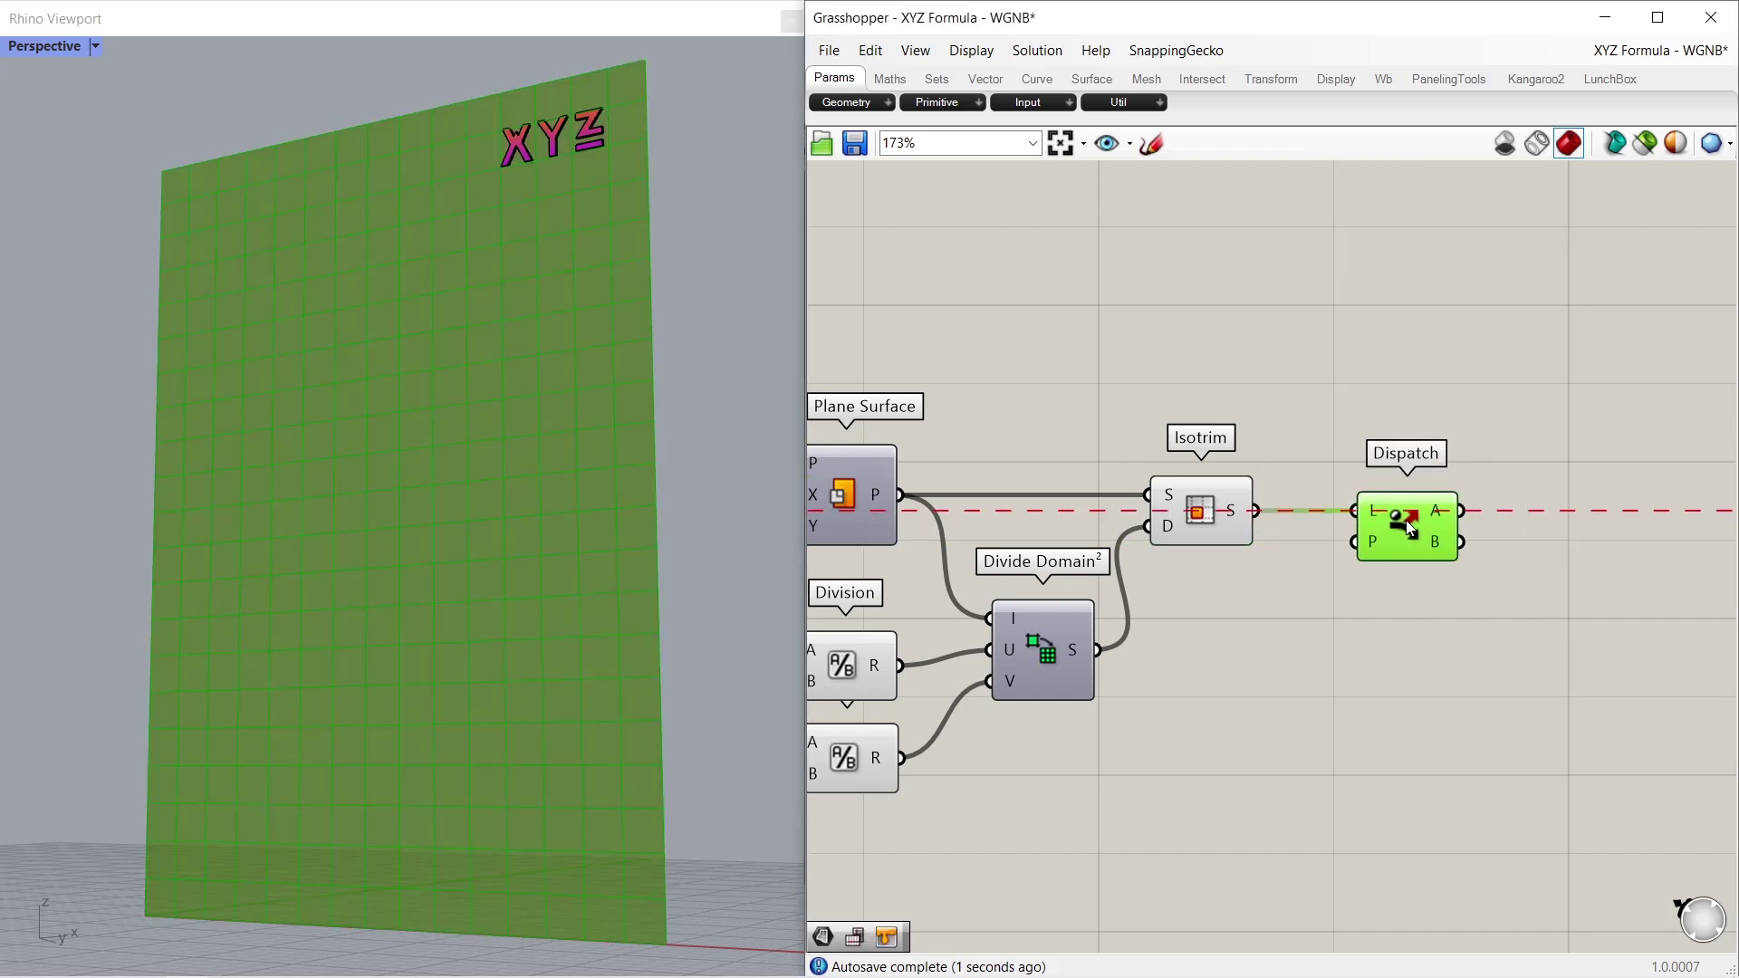
Add a Geometry container and connect Dispatch's A output to it
left_click(1553, 492)
double_click(1560, 491)
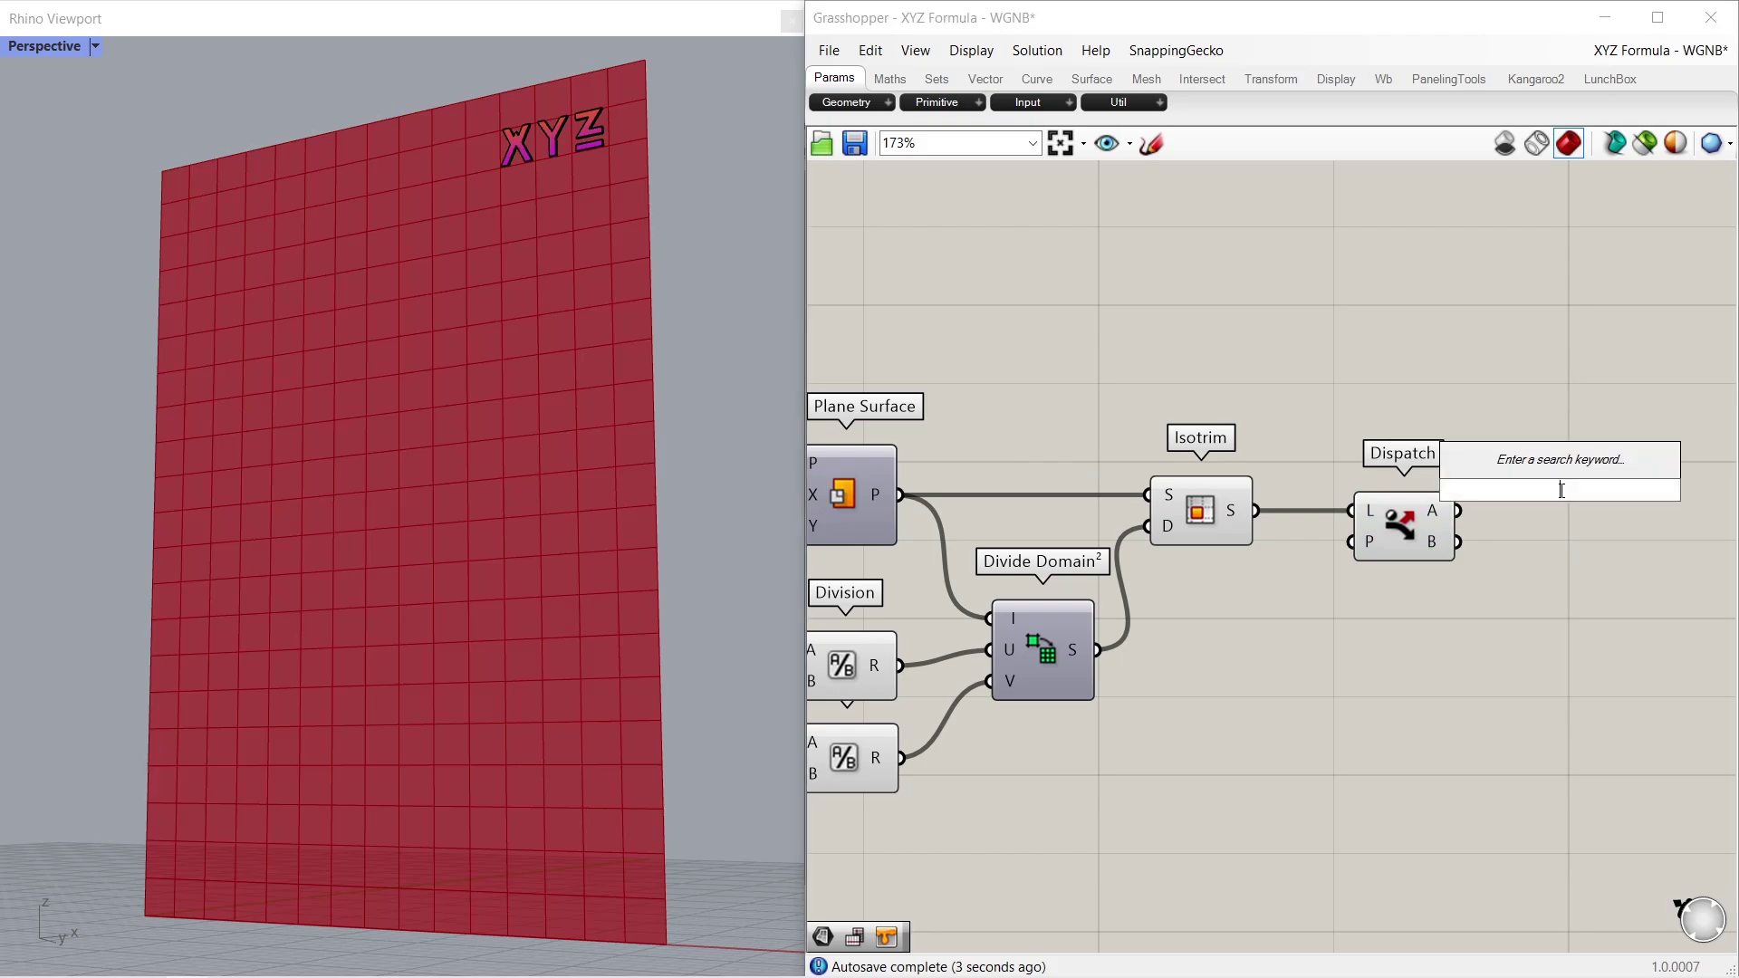
type("geo")
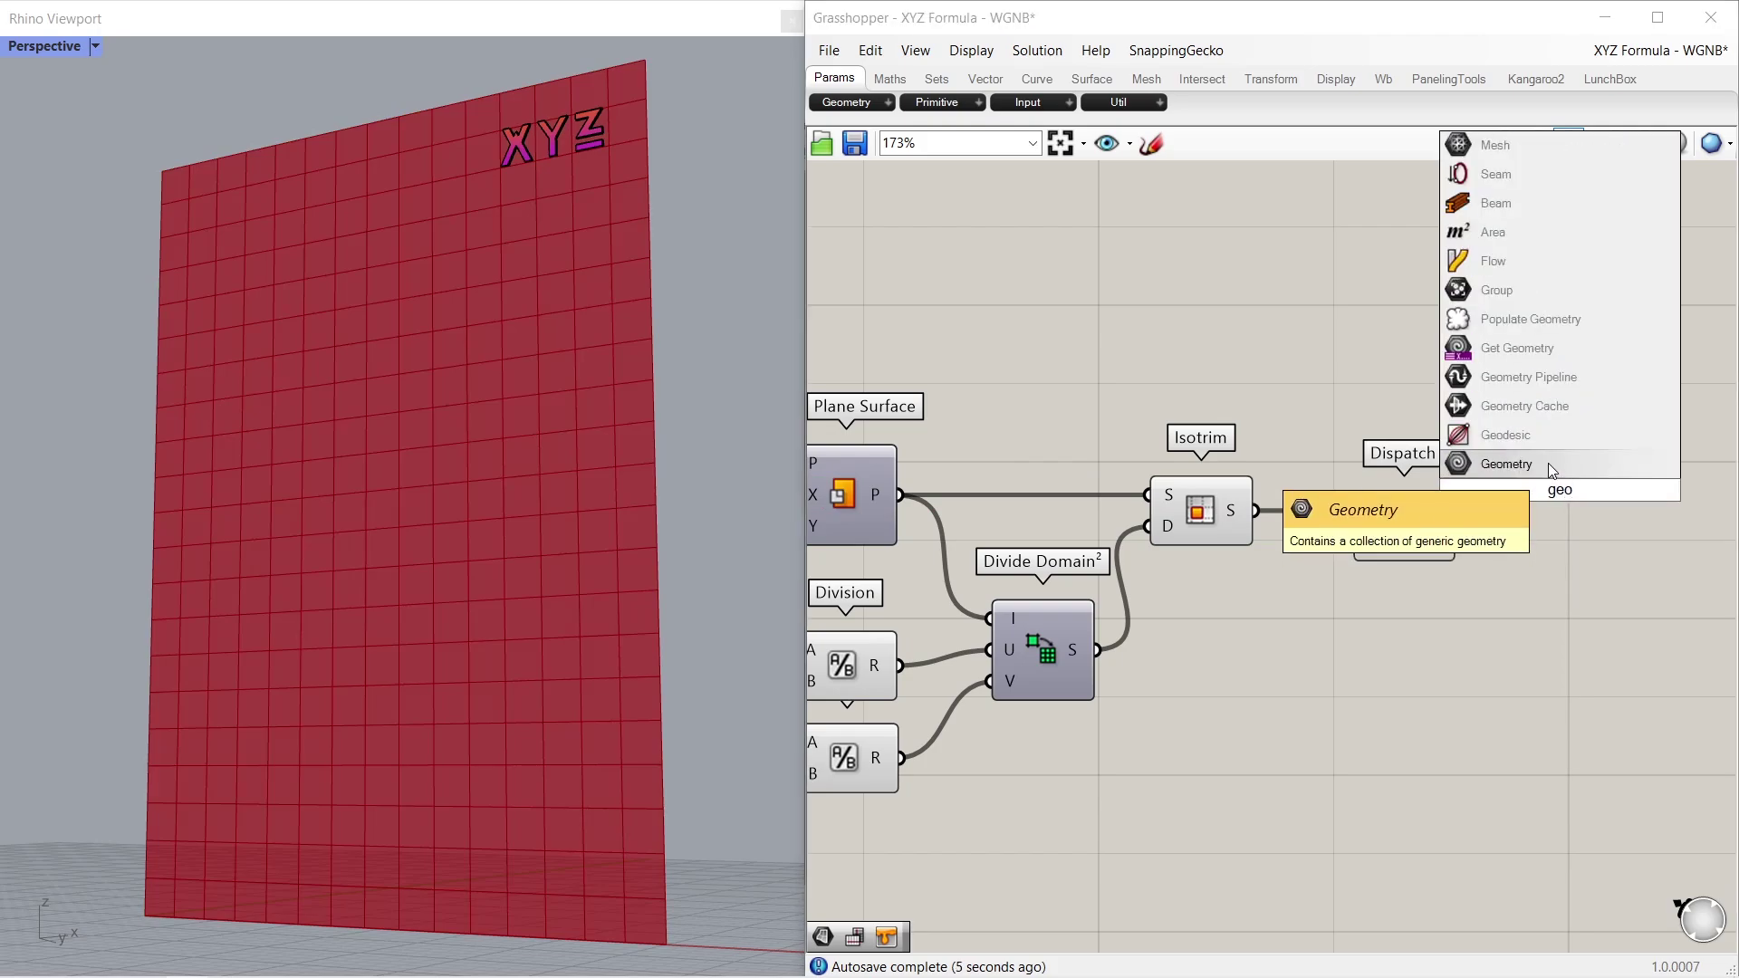
left_click(1547, 464)
left_click_drag(1460, 510, 1559, 496)
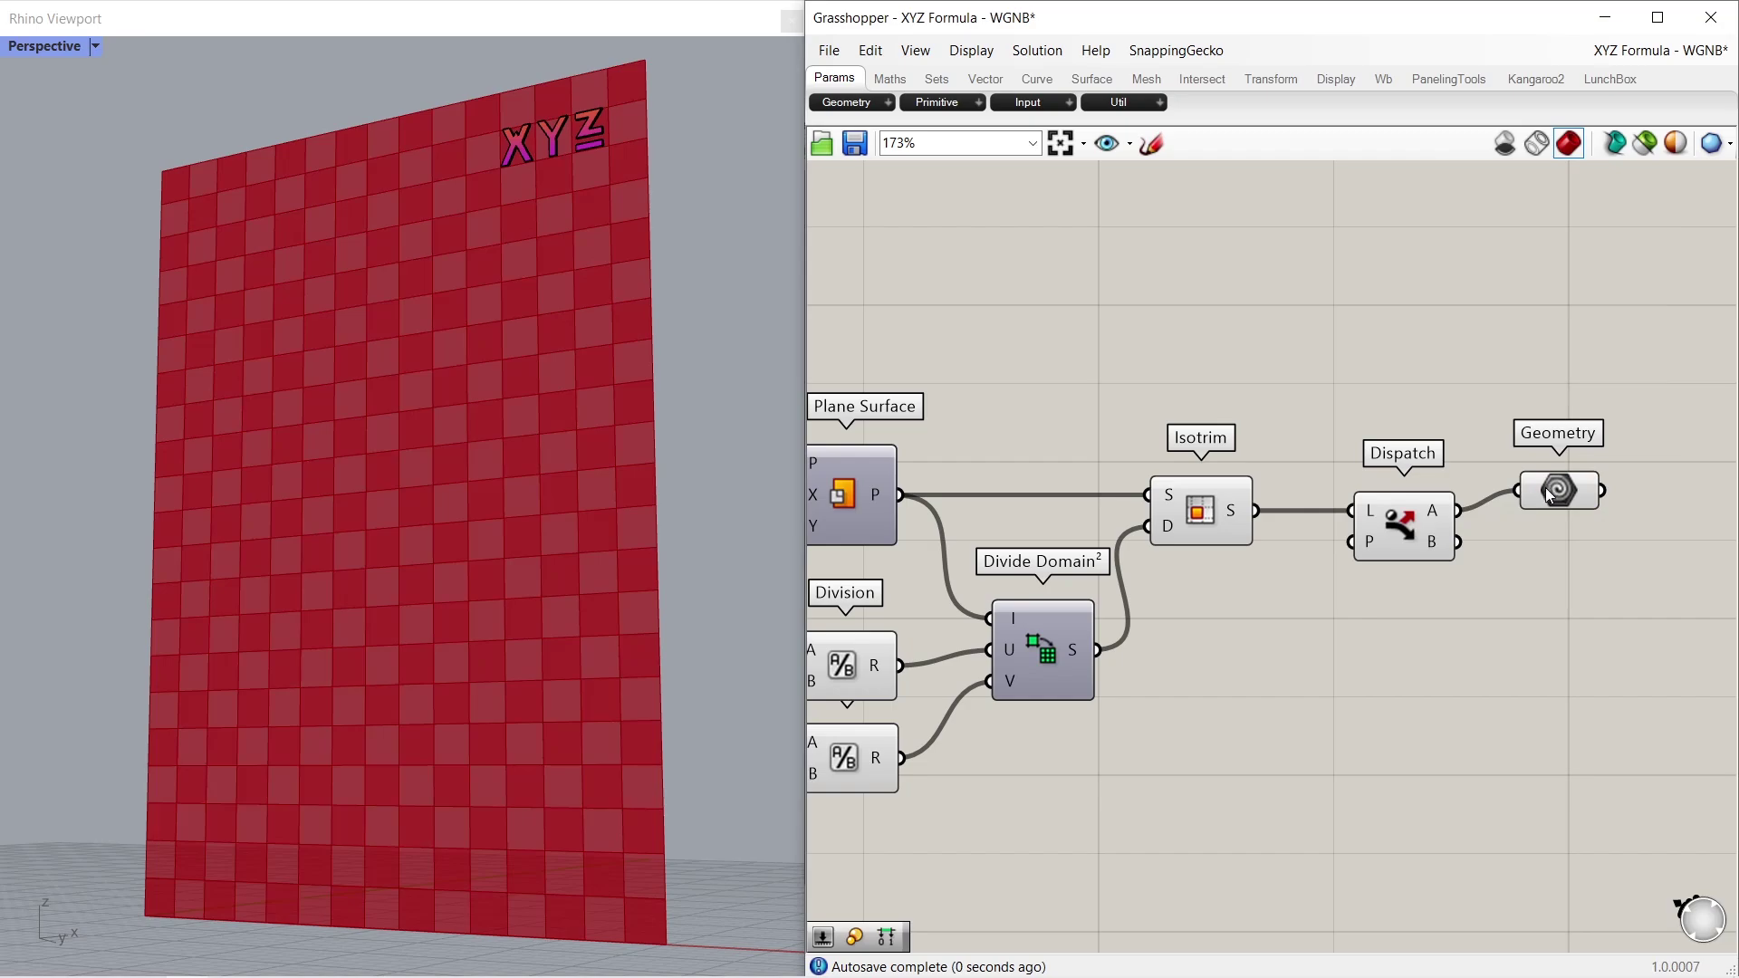
Turn off the preview of Isotrim and Dispatch and line up the Geometry container with Dispatch's A output
left_click_drag(1431, 380, 1208, 562)
middle_click(1203, 507)
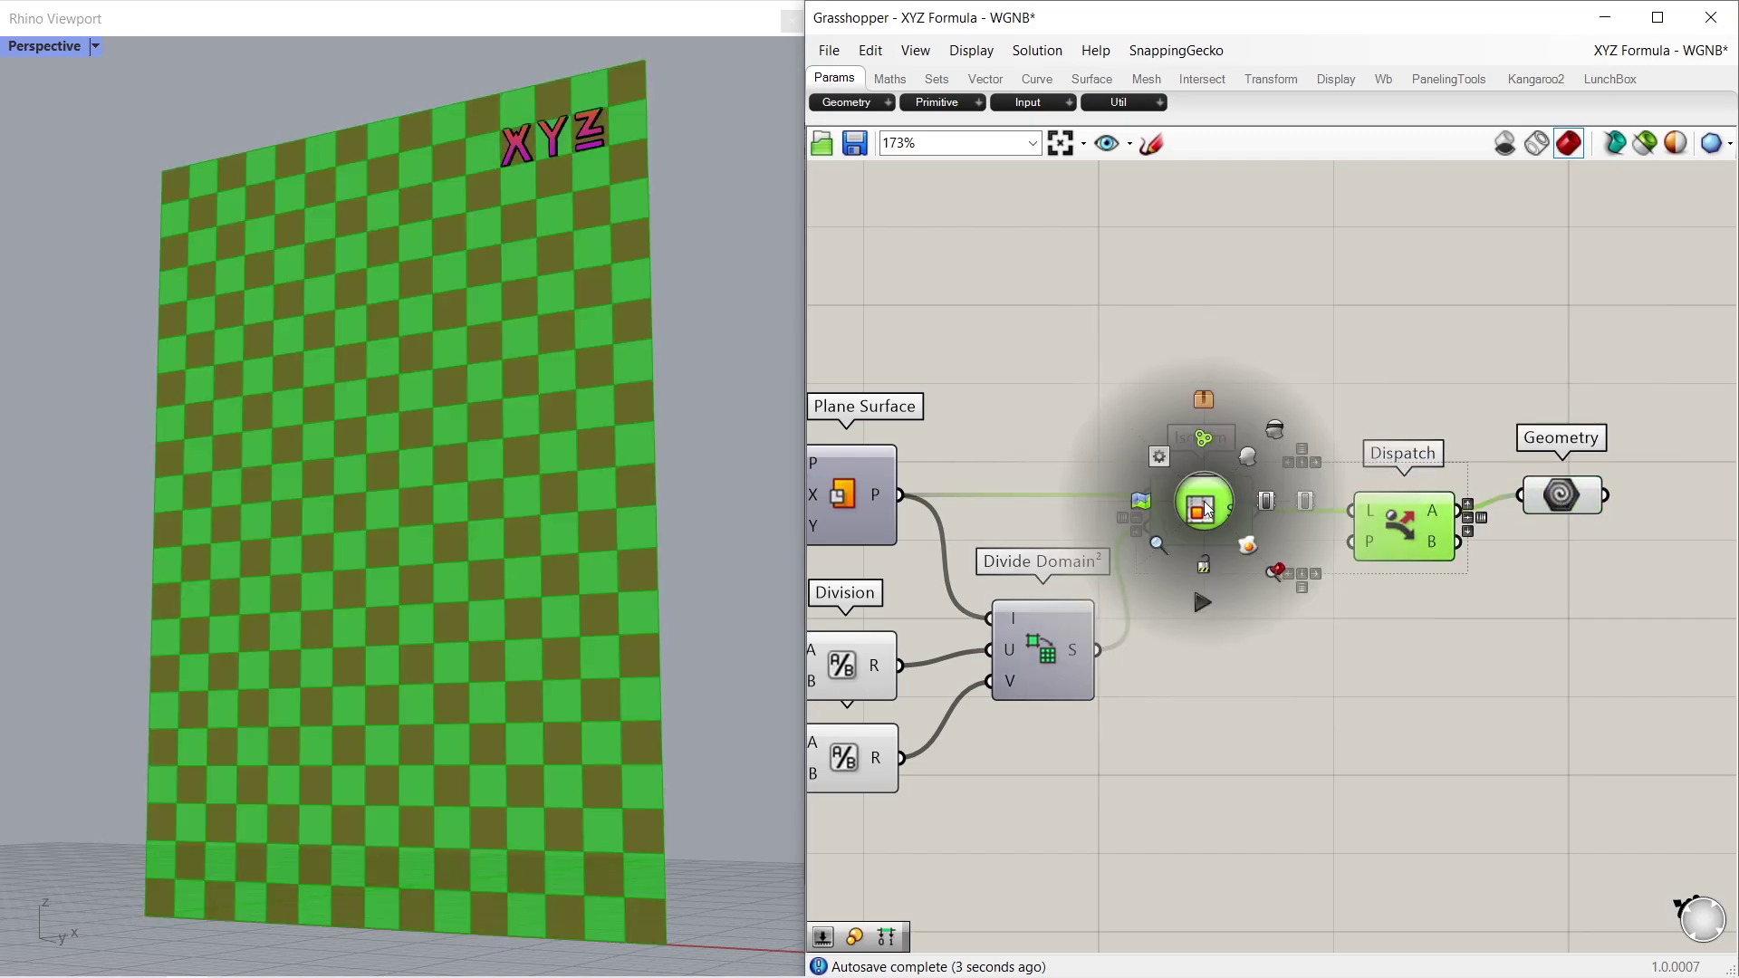
left_click(1277, 429)
left_click_drag(1584, 497, 1580, 513)
right_click_drag(1585, 543, 1425, 549)
left_click_drag(1398, 527, 1420, 591, "alt")
left_click(1465, 599)
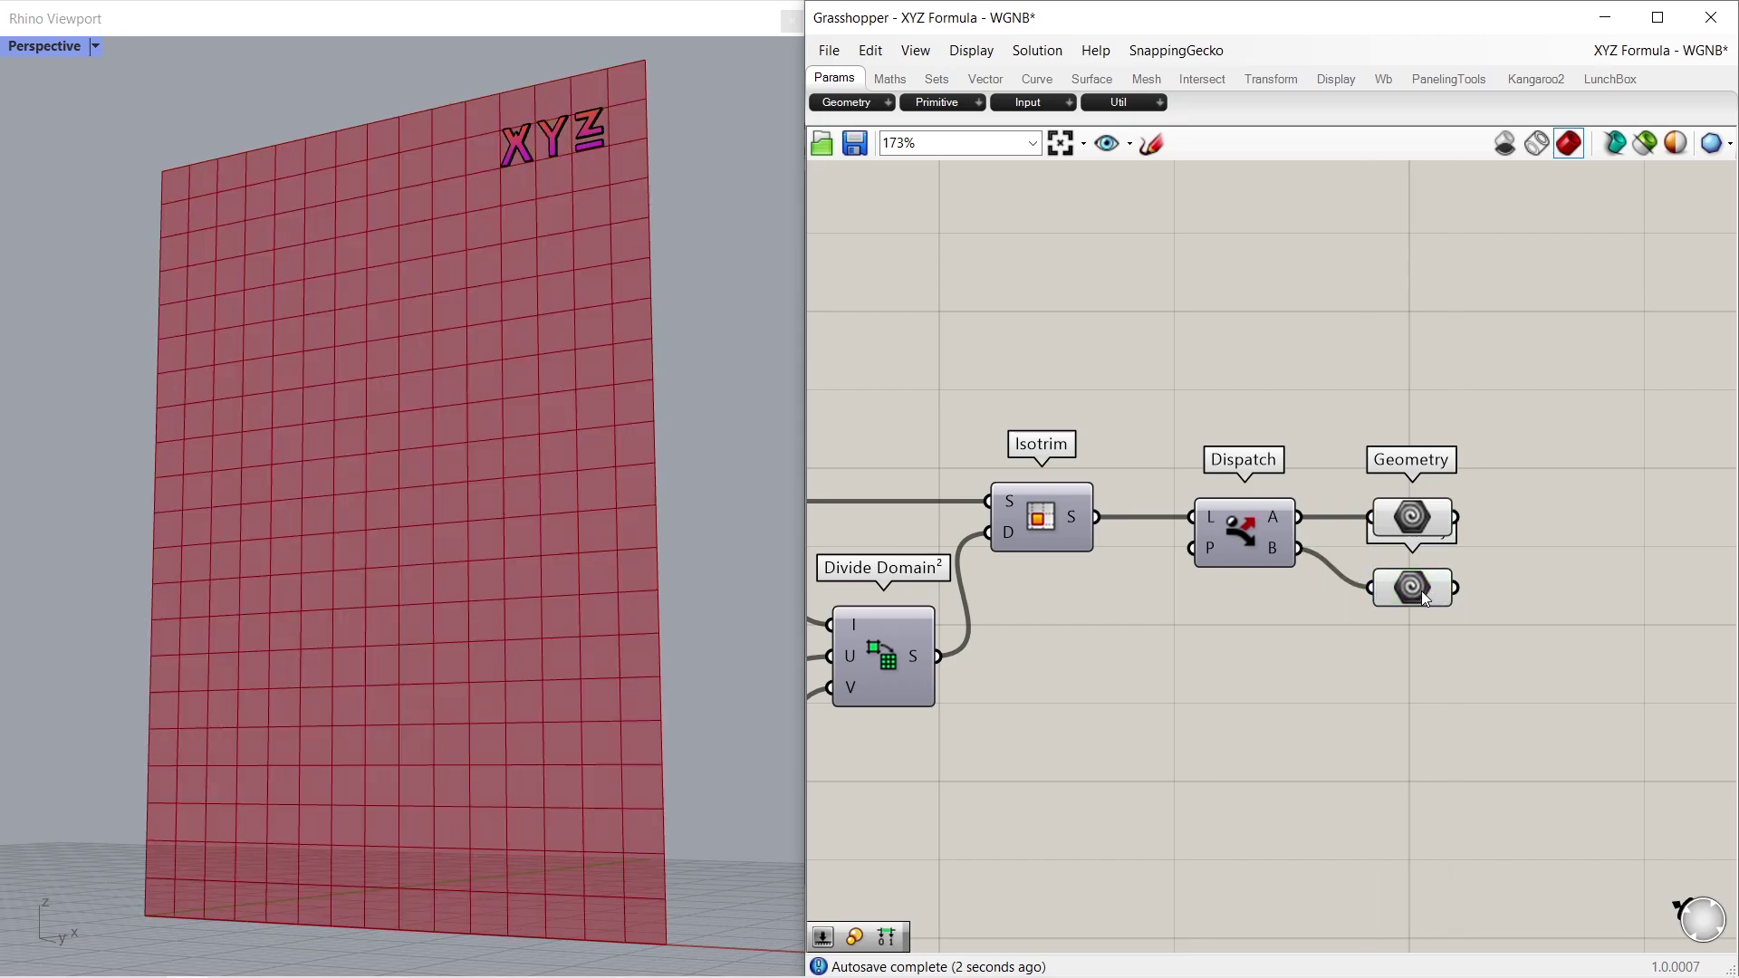
left_click(1421, 590)
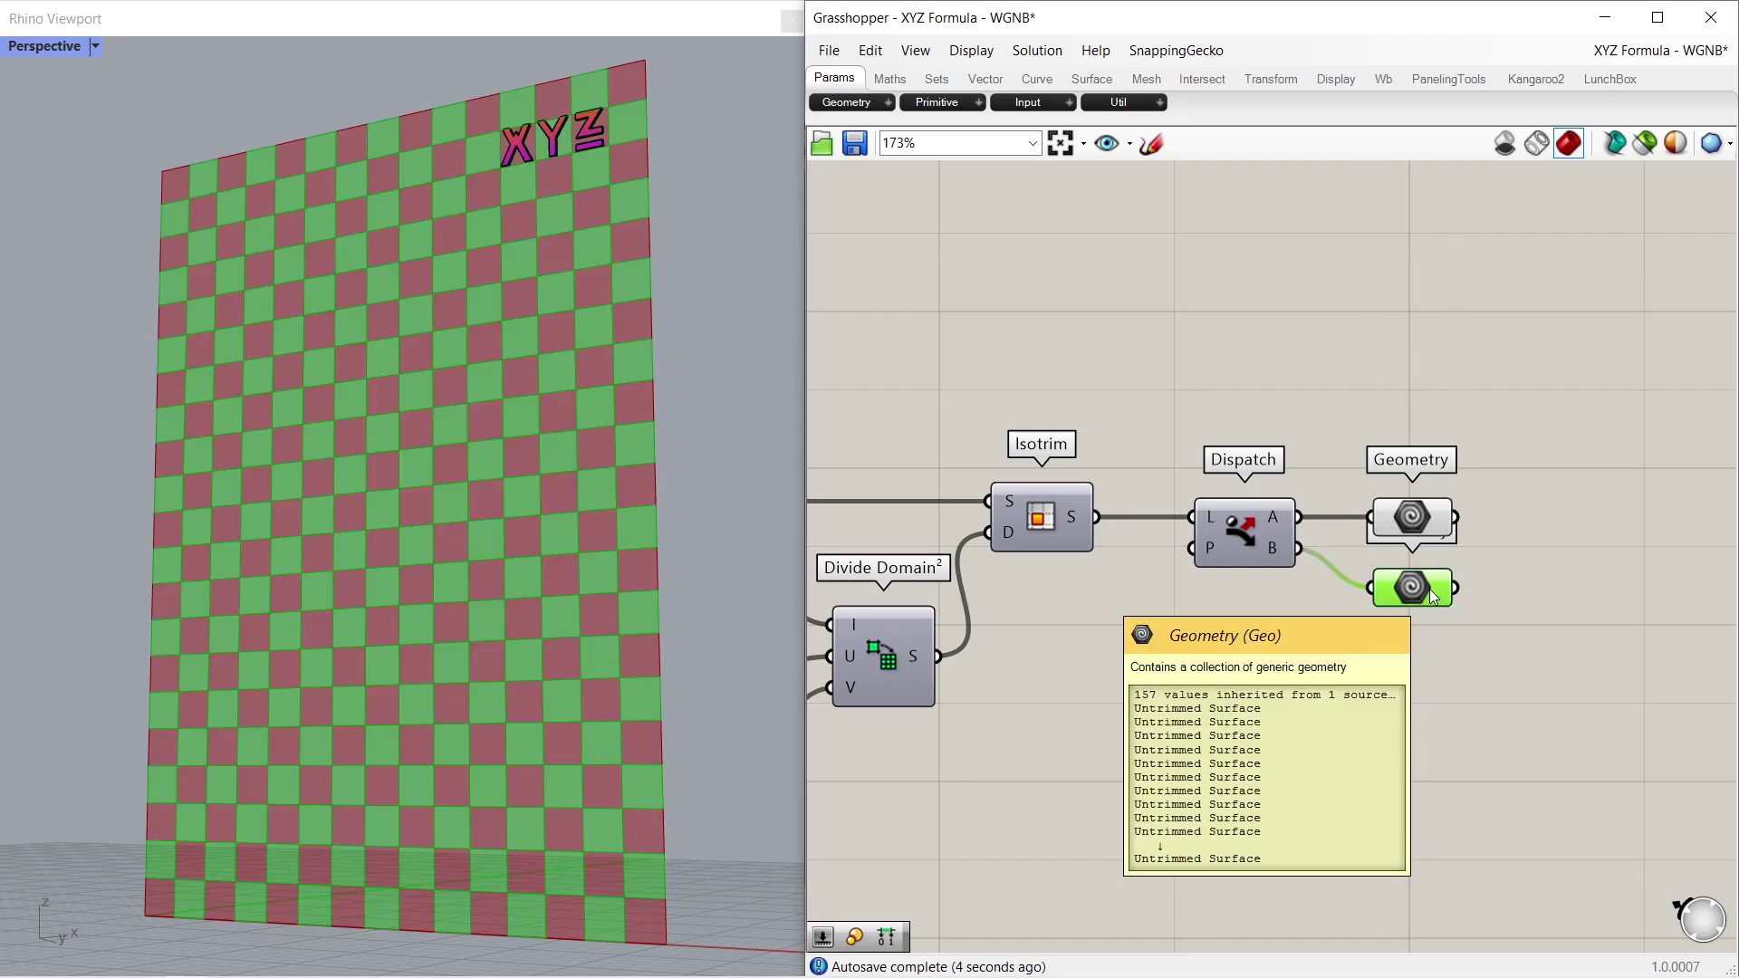
key("Delete")
Add a Custom Preview component above Dispatch and connect Dispatch's B output to its geometry input
double_click(1425, 357)
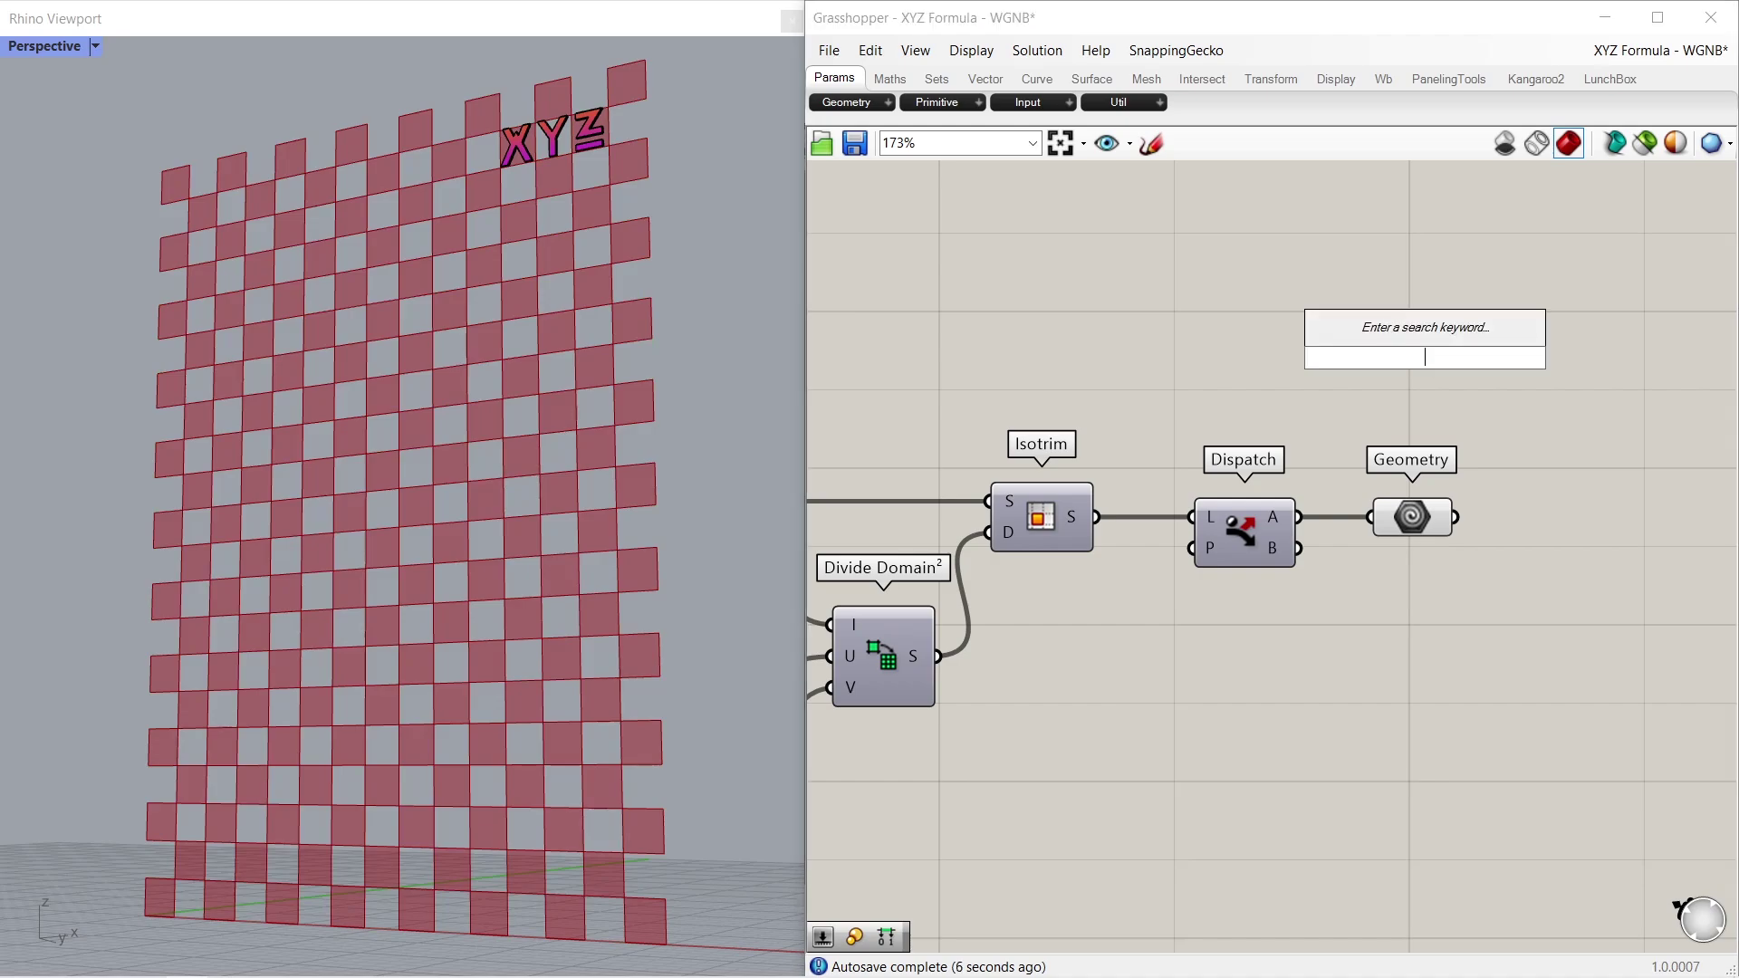
type("cust")
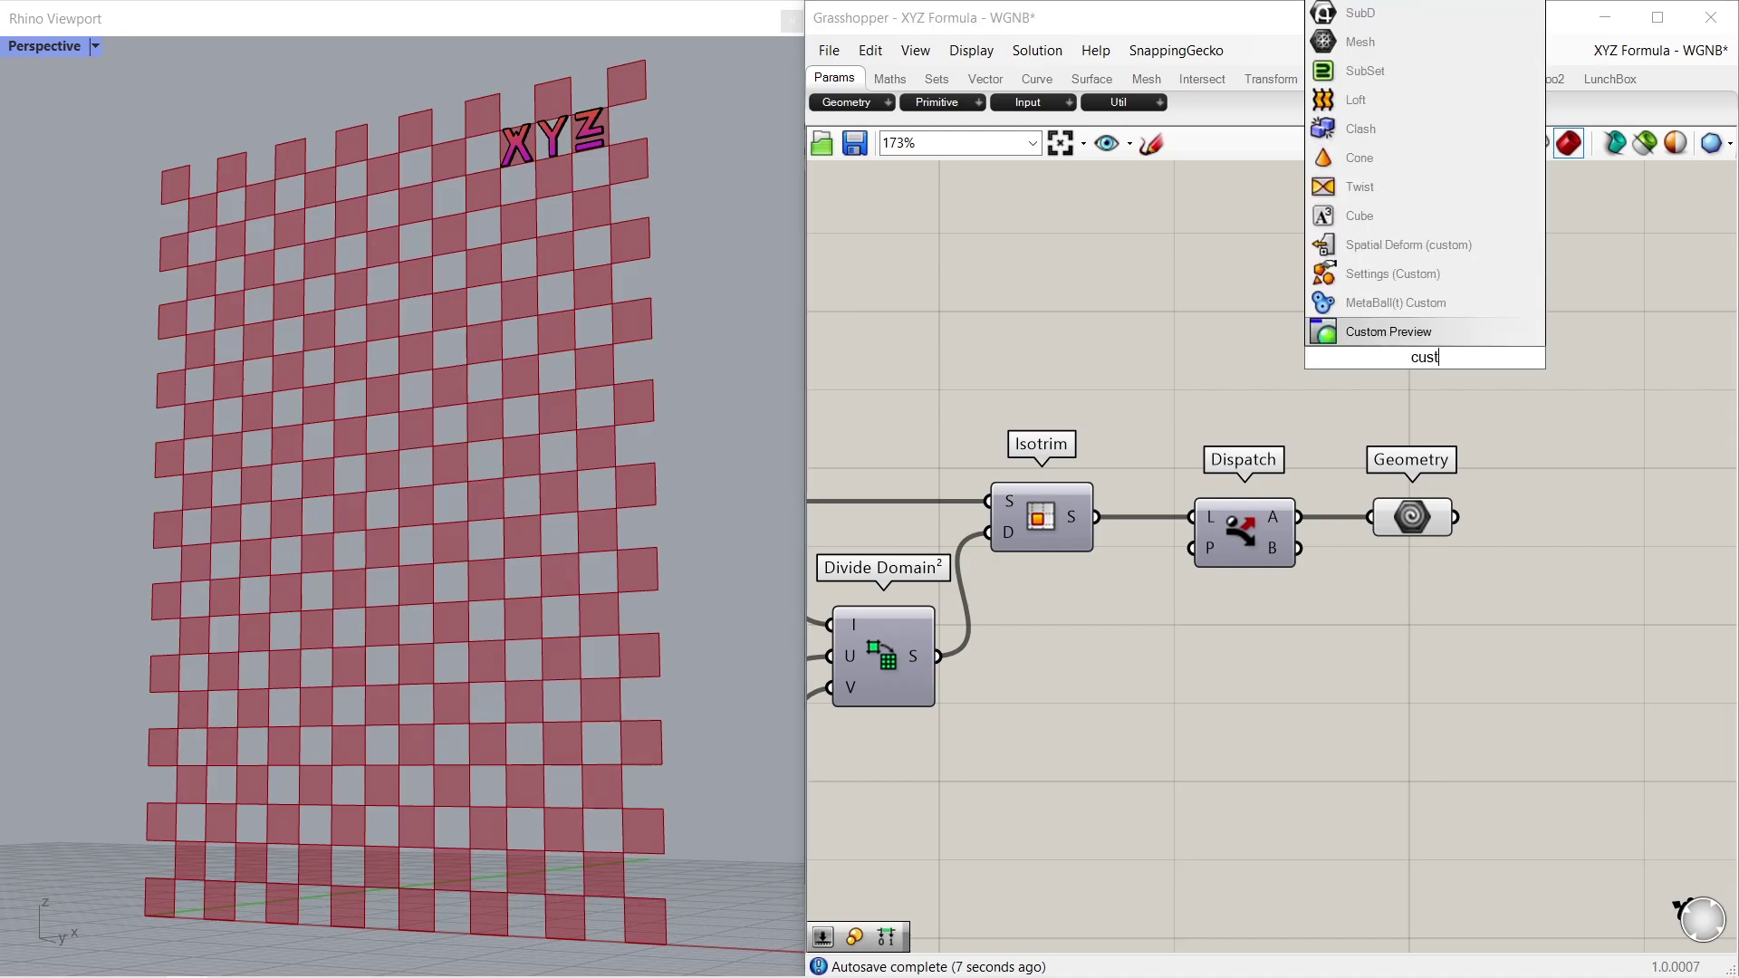
left_click(1420, 343)
left_click_drag(1420, 357, 1500, 346)
left_click_drag(1301, 549, 1516, 351)
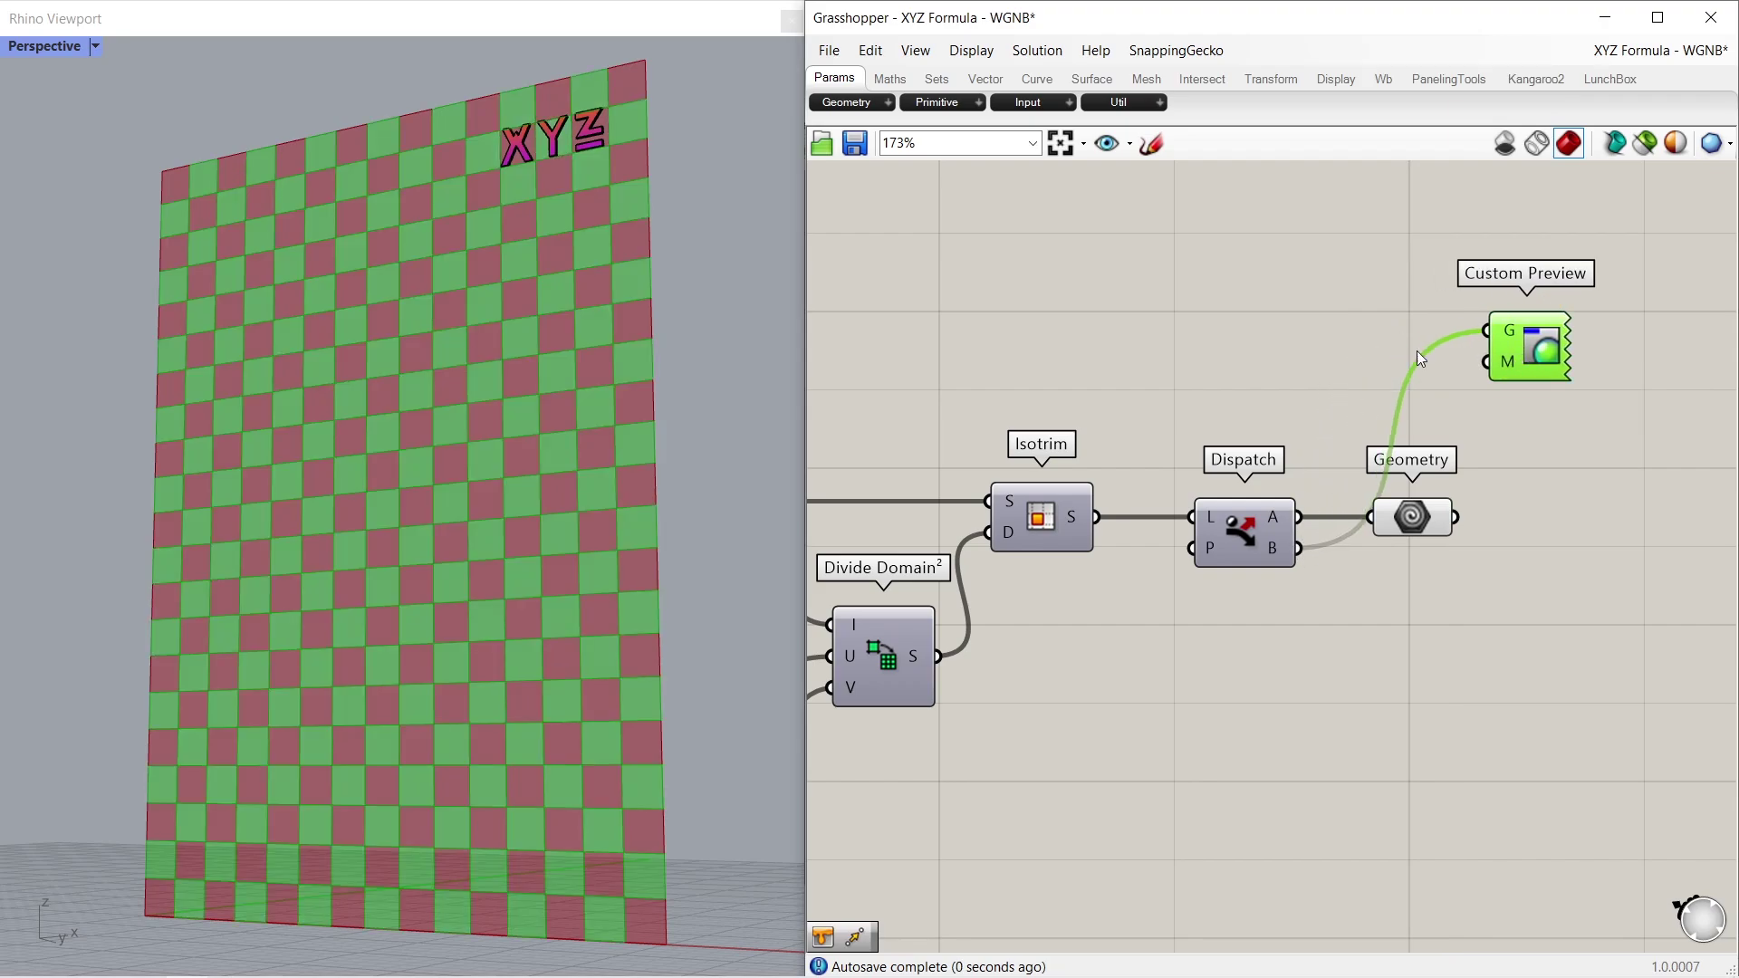
Add a white Colour Swatch, connect it to the Custom Preview's material input and align it with that input
left_click(1326, 355)
double_click(1323, 355)
type("colo")
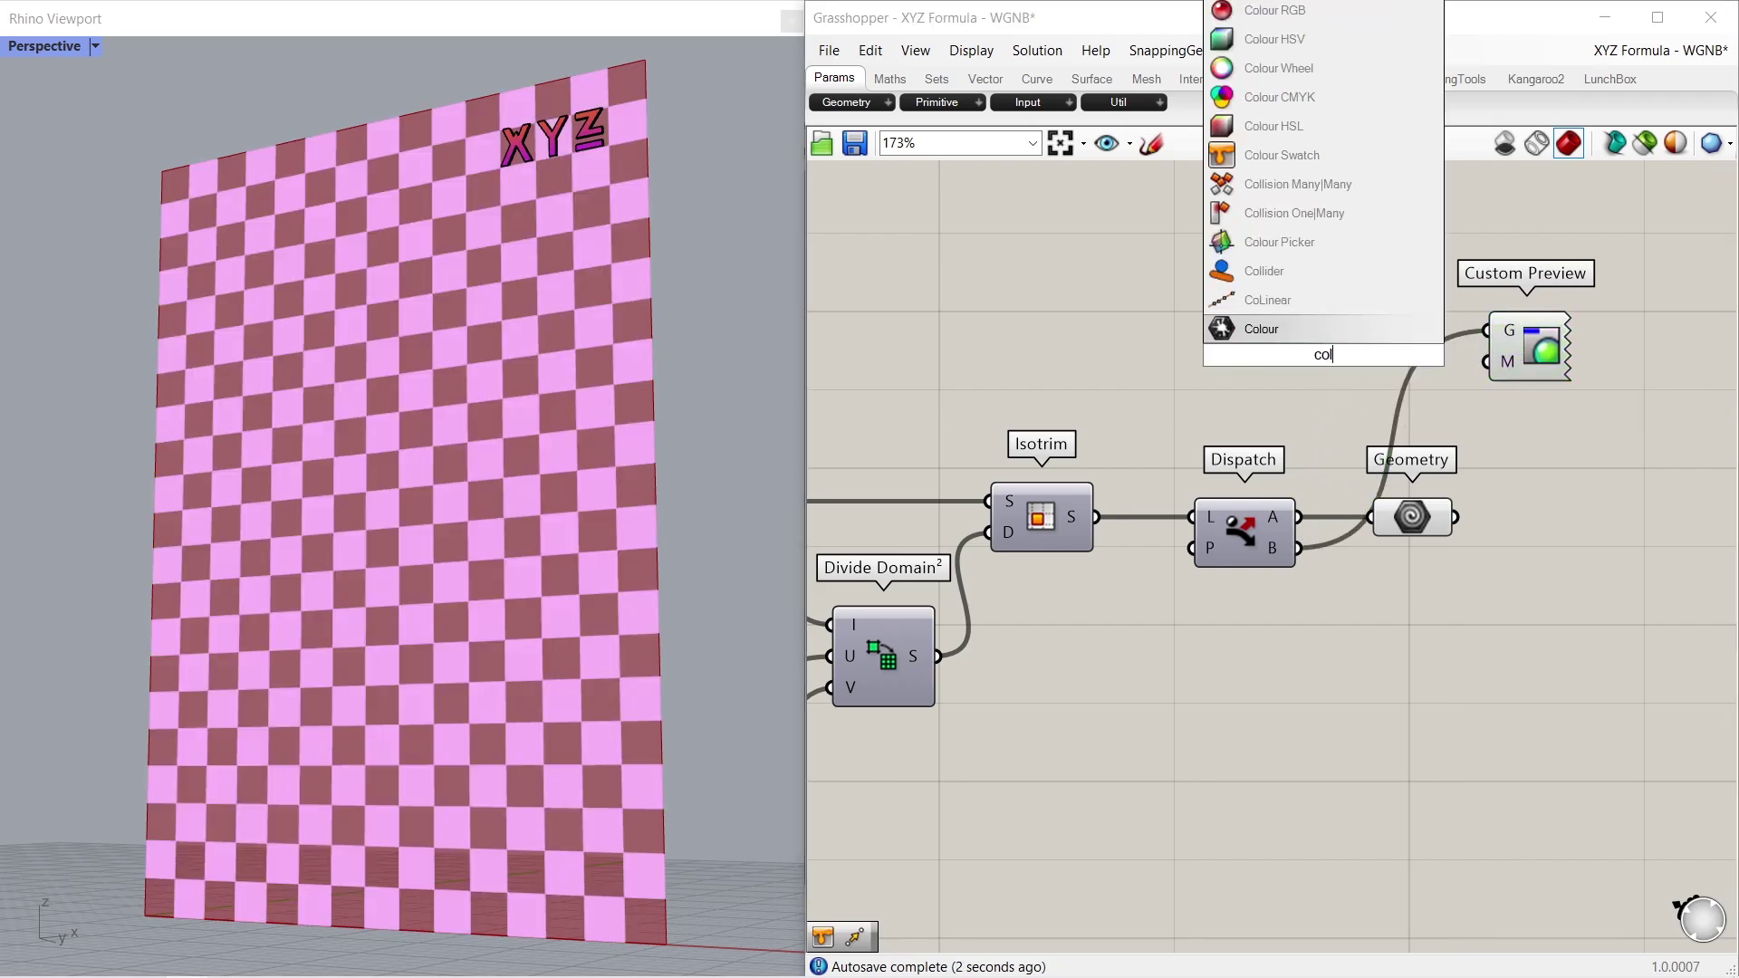
left_click(1346, 299)
left_click_drag(1395, 355, 1486, 362)
left_click_drag(1291, 355, 1332, 361)
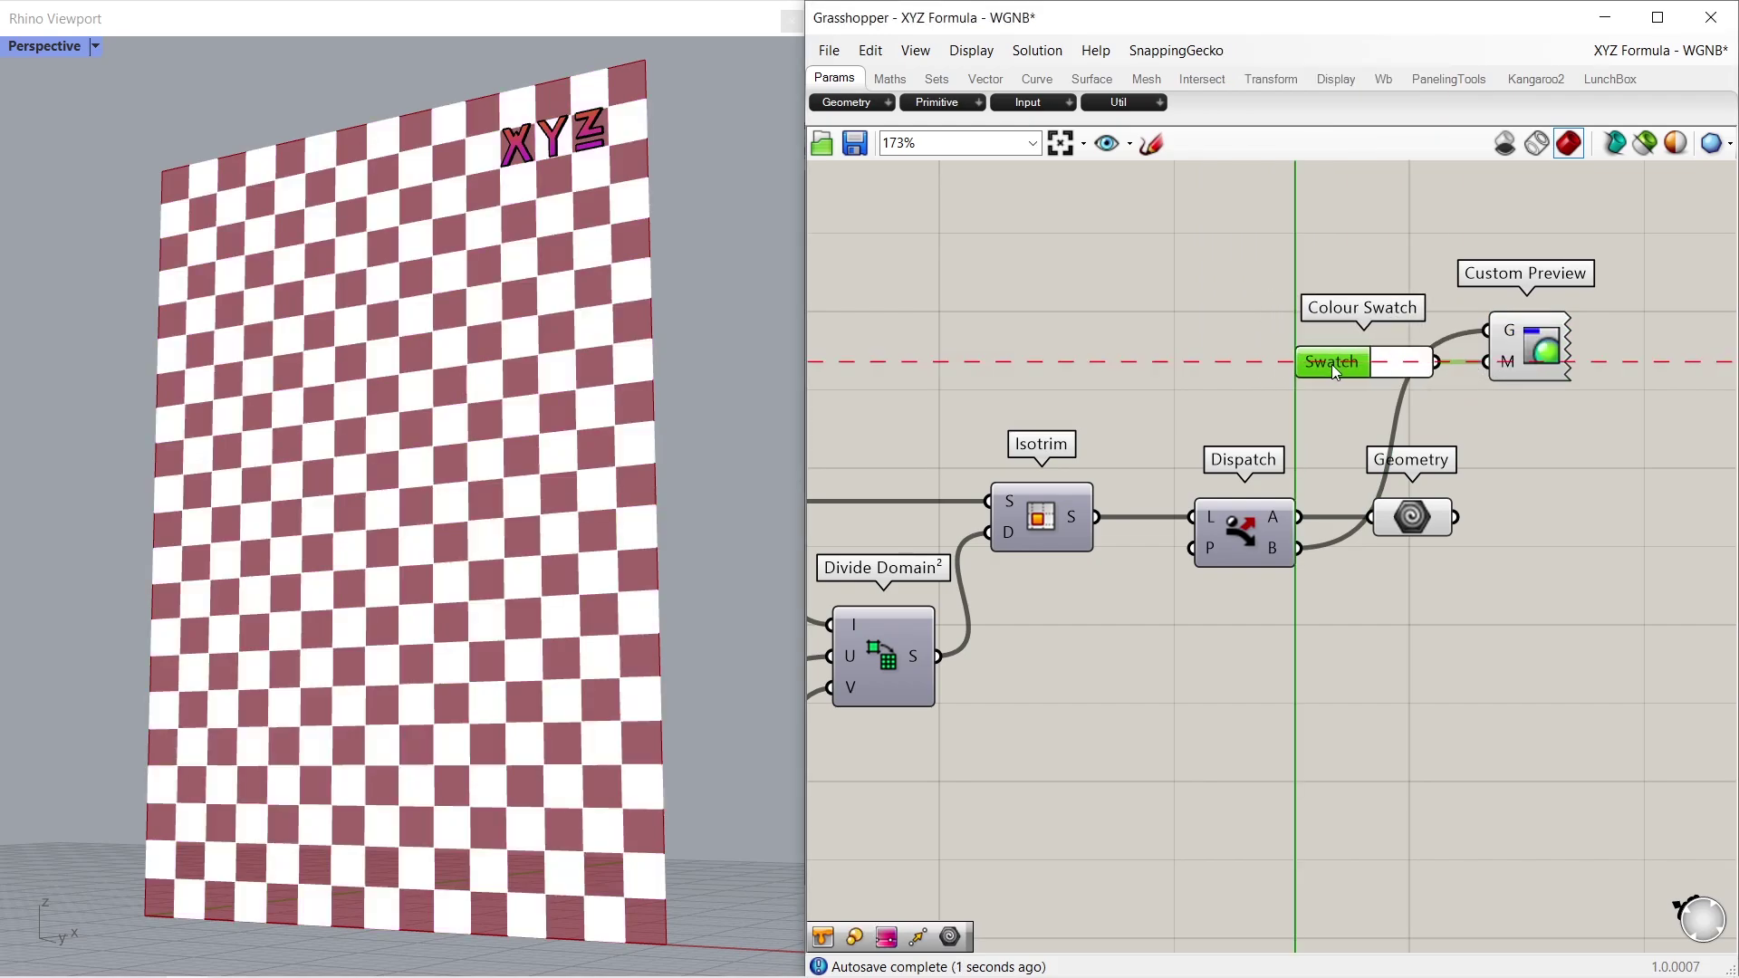
Move the Geometry container lower on the canvas, clear of the Custom Preview wiring
left_click(1389, 595)
left_click_drag(1410, 527, 1430, 626)
right_click_drag(1431, 627, 1311, 594)
left_click(1311, 594)
left_click_drag(1313, 511, 1334, 471)
Add a Curve Closest Point component on the empty canvas below the Geometry container
left_click(1280, 612)
double_click(1280, 612)
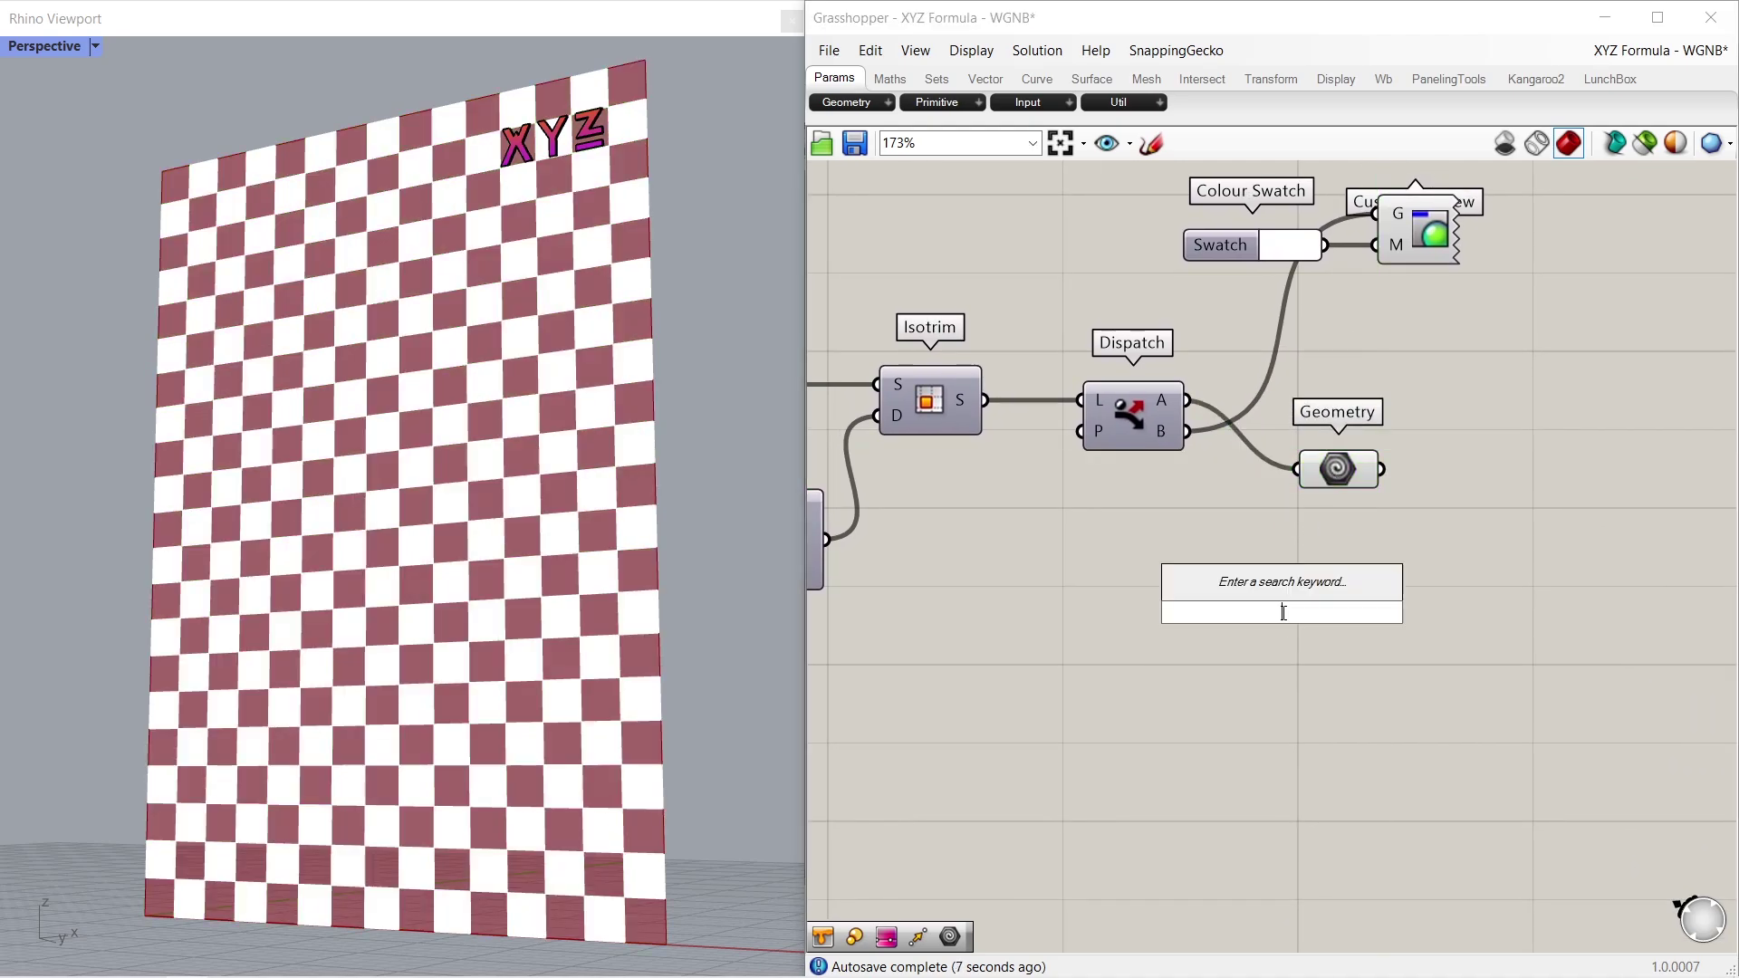
type("c")
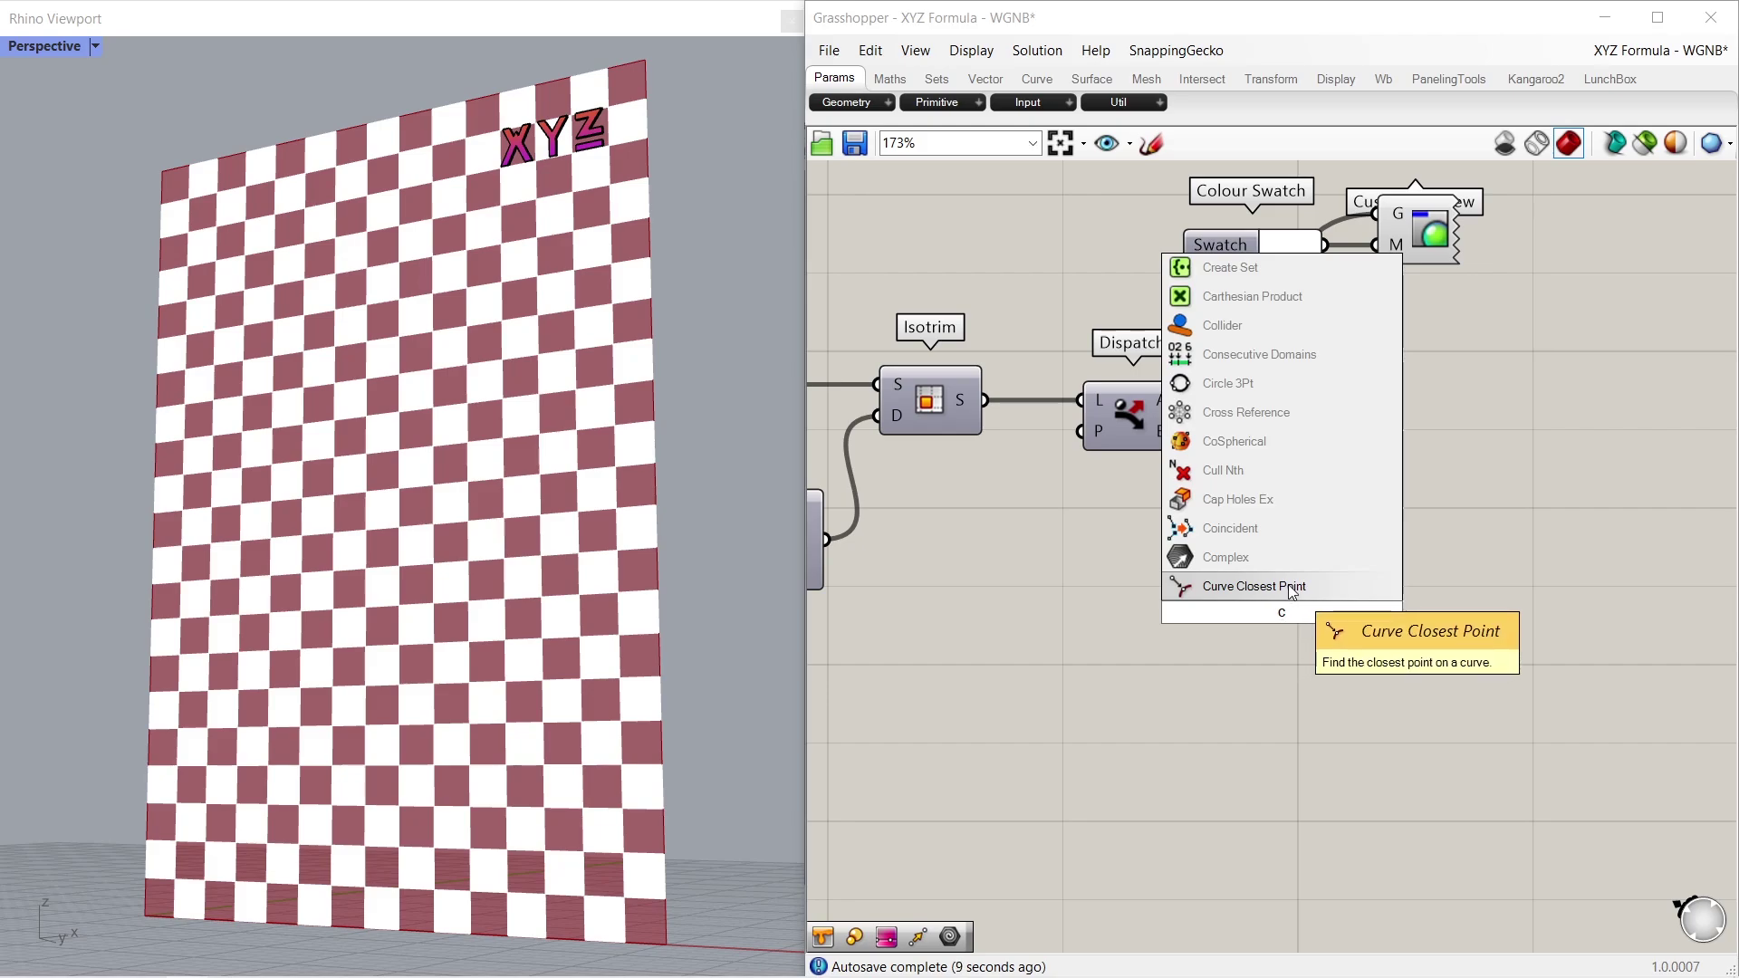
left_click(1292, 587)
left_click_drag(1279, 603, 1409, 639)
Add an Area component, feed it from Dispatch's A output and connect its C output to Curve Closest Point's P input
double_click(1252, 555)
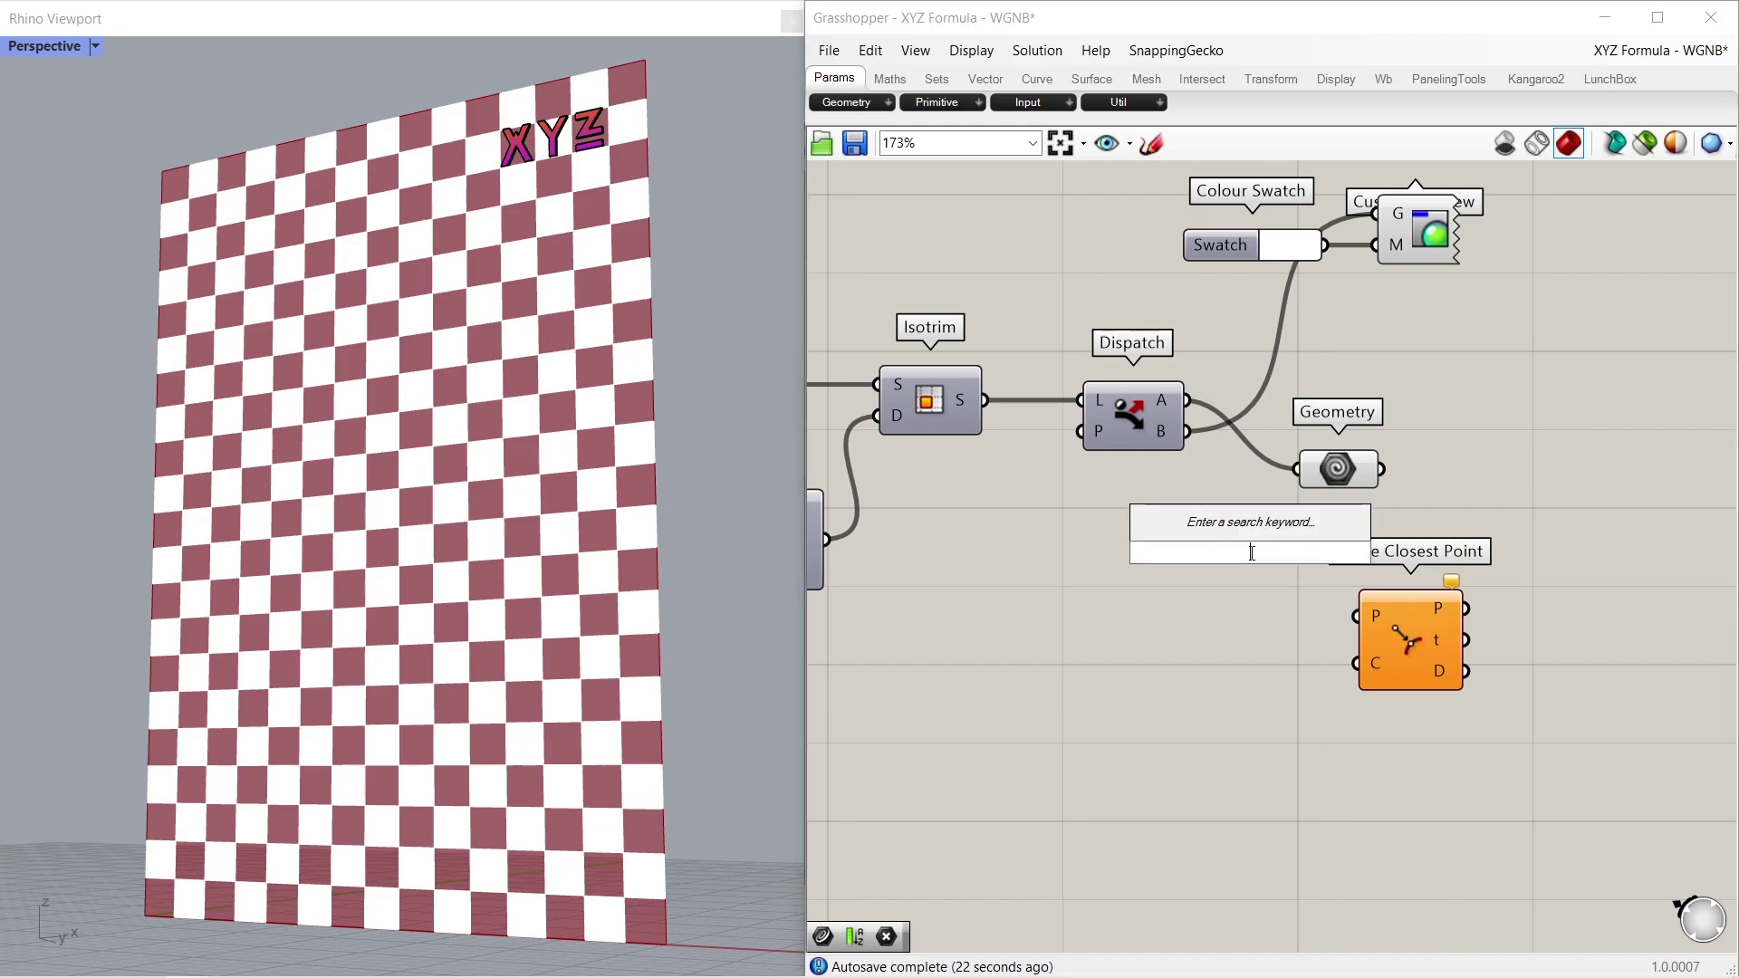
type("are")
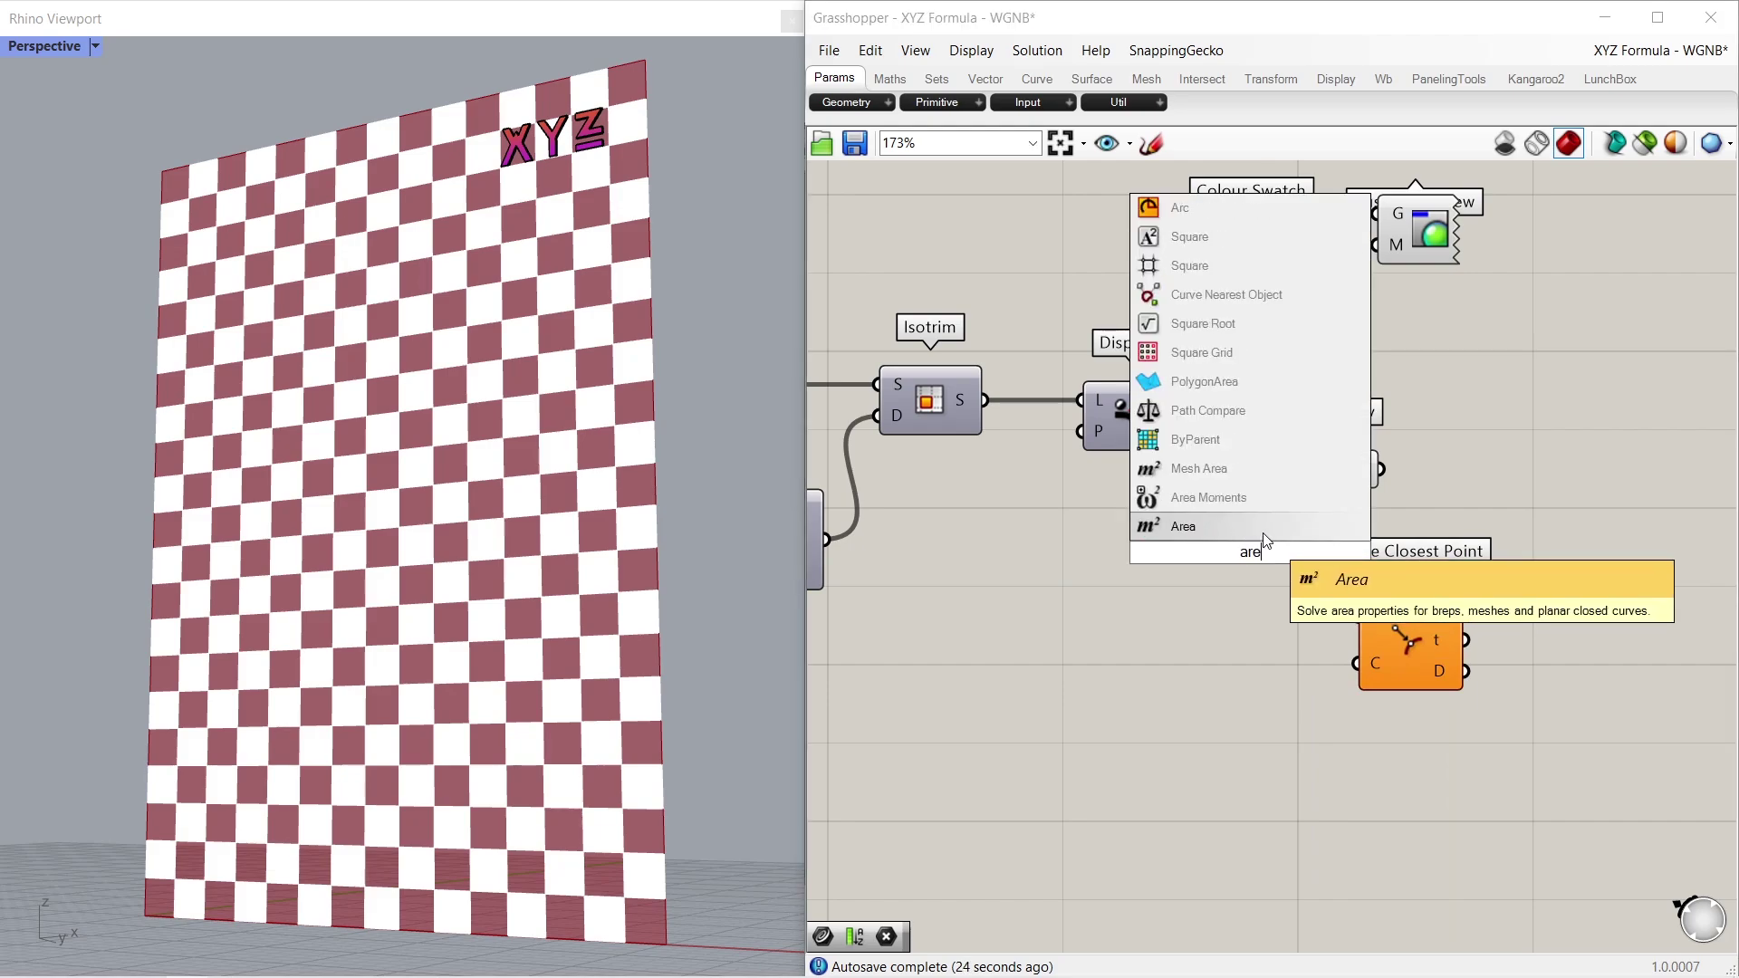
left_click(1266, 535)
left_click_drag(1264, 535, 1265, 541)
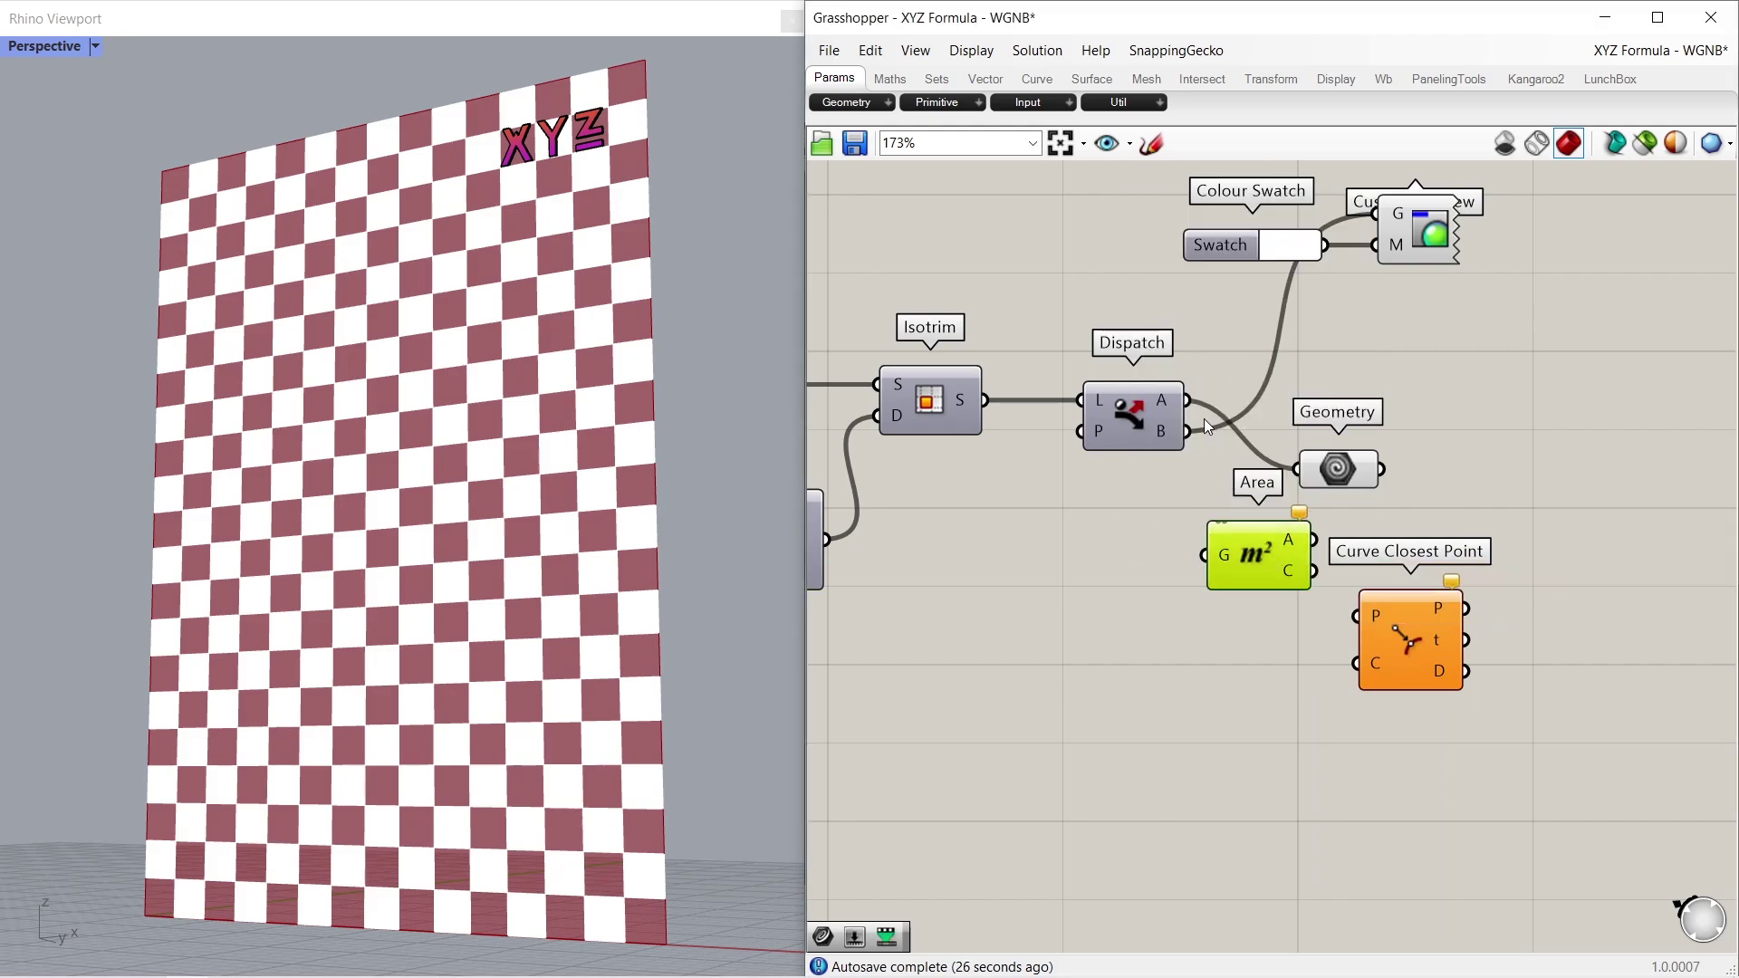
left_click_drag(1188, 431, 1205, 554)
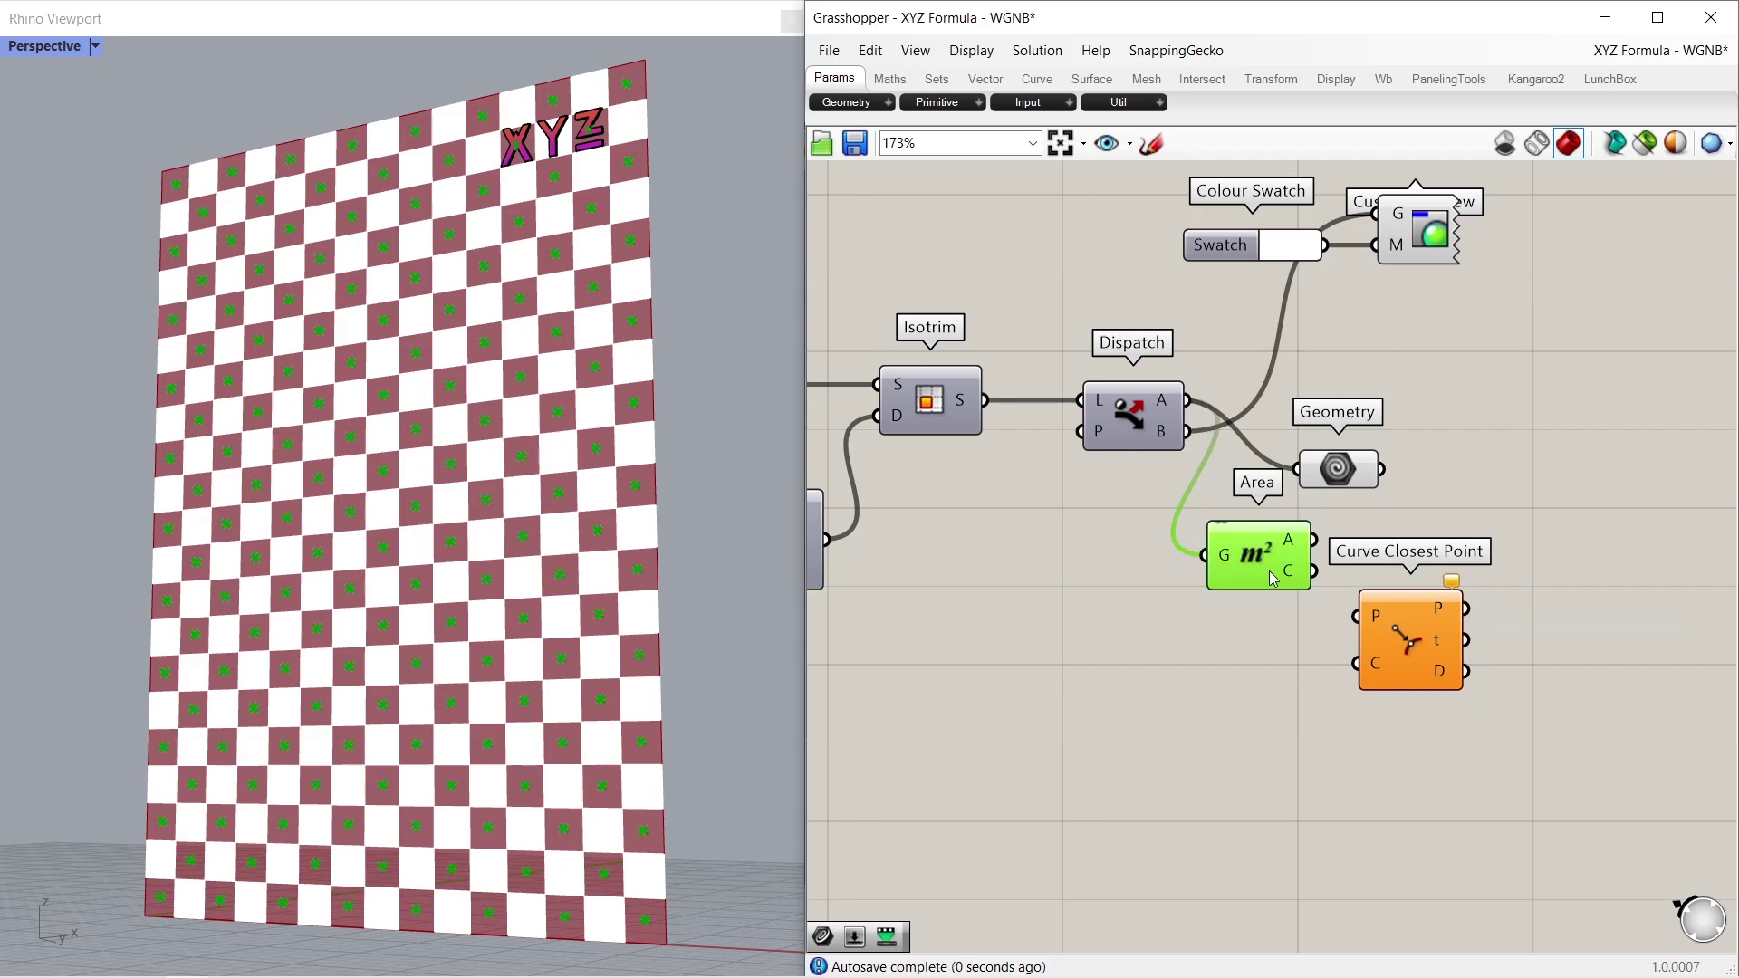
left_click_drag(1314, 570, 1356, 617)
Delete the Geometry container and space out the Area and Curve Closest Point components
left_click(1346, 475)
key("Delete")
left_click_drag(1395, 648, 1438, 647)
left_click_drag(1257, 570, 1293, 554)
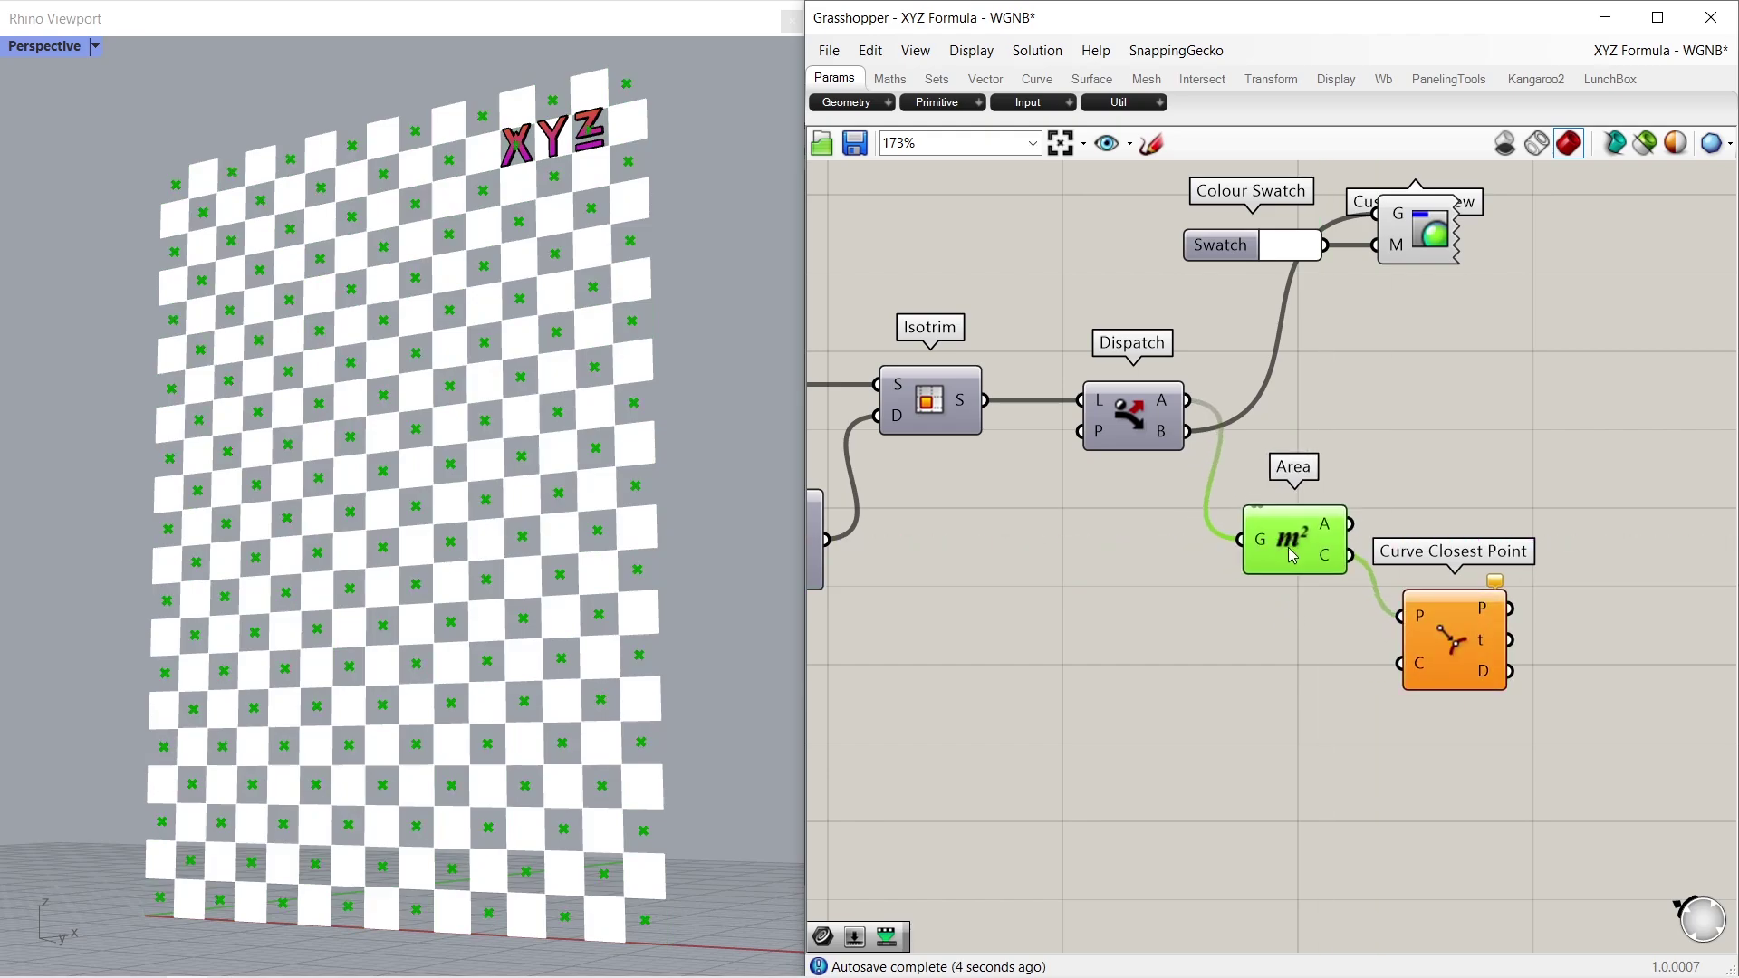
Add a Point parameter with coordinates 0,0 below Dispatch
left_click(1204, 666)
double_click(1095, 697)
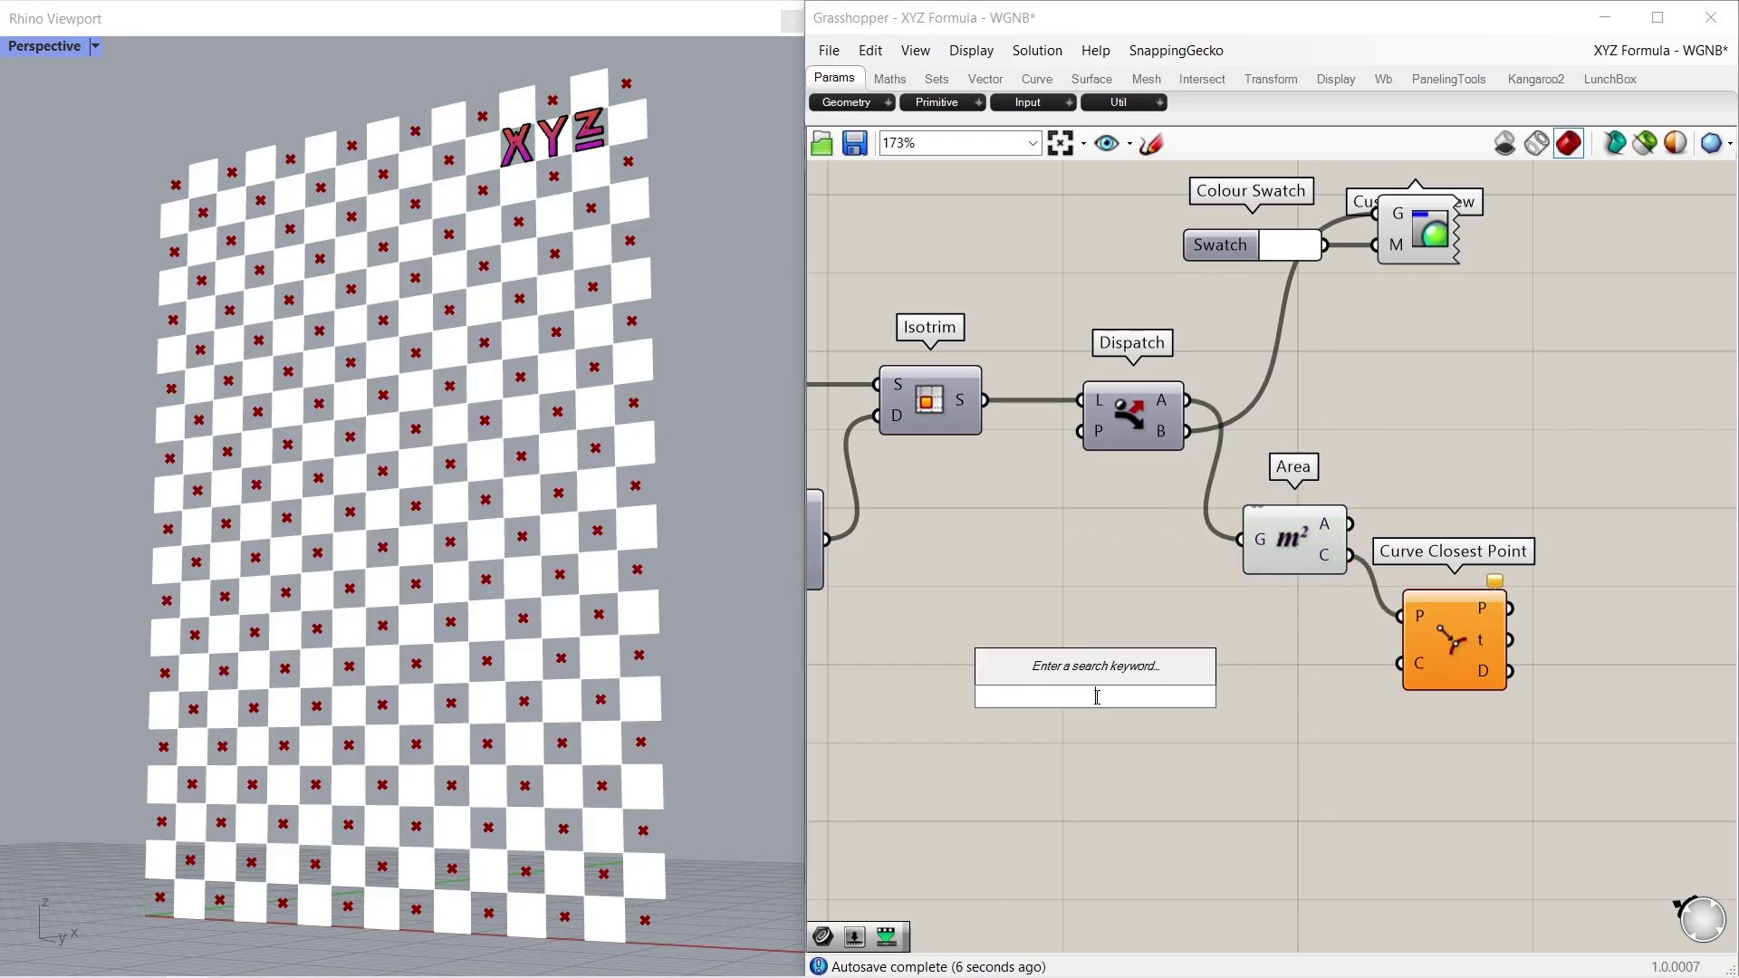
type("0,0")
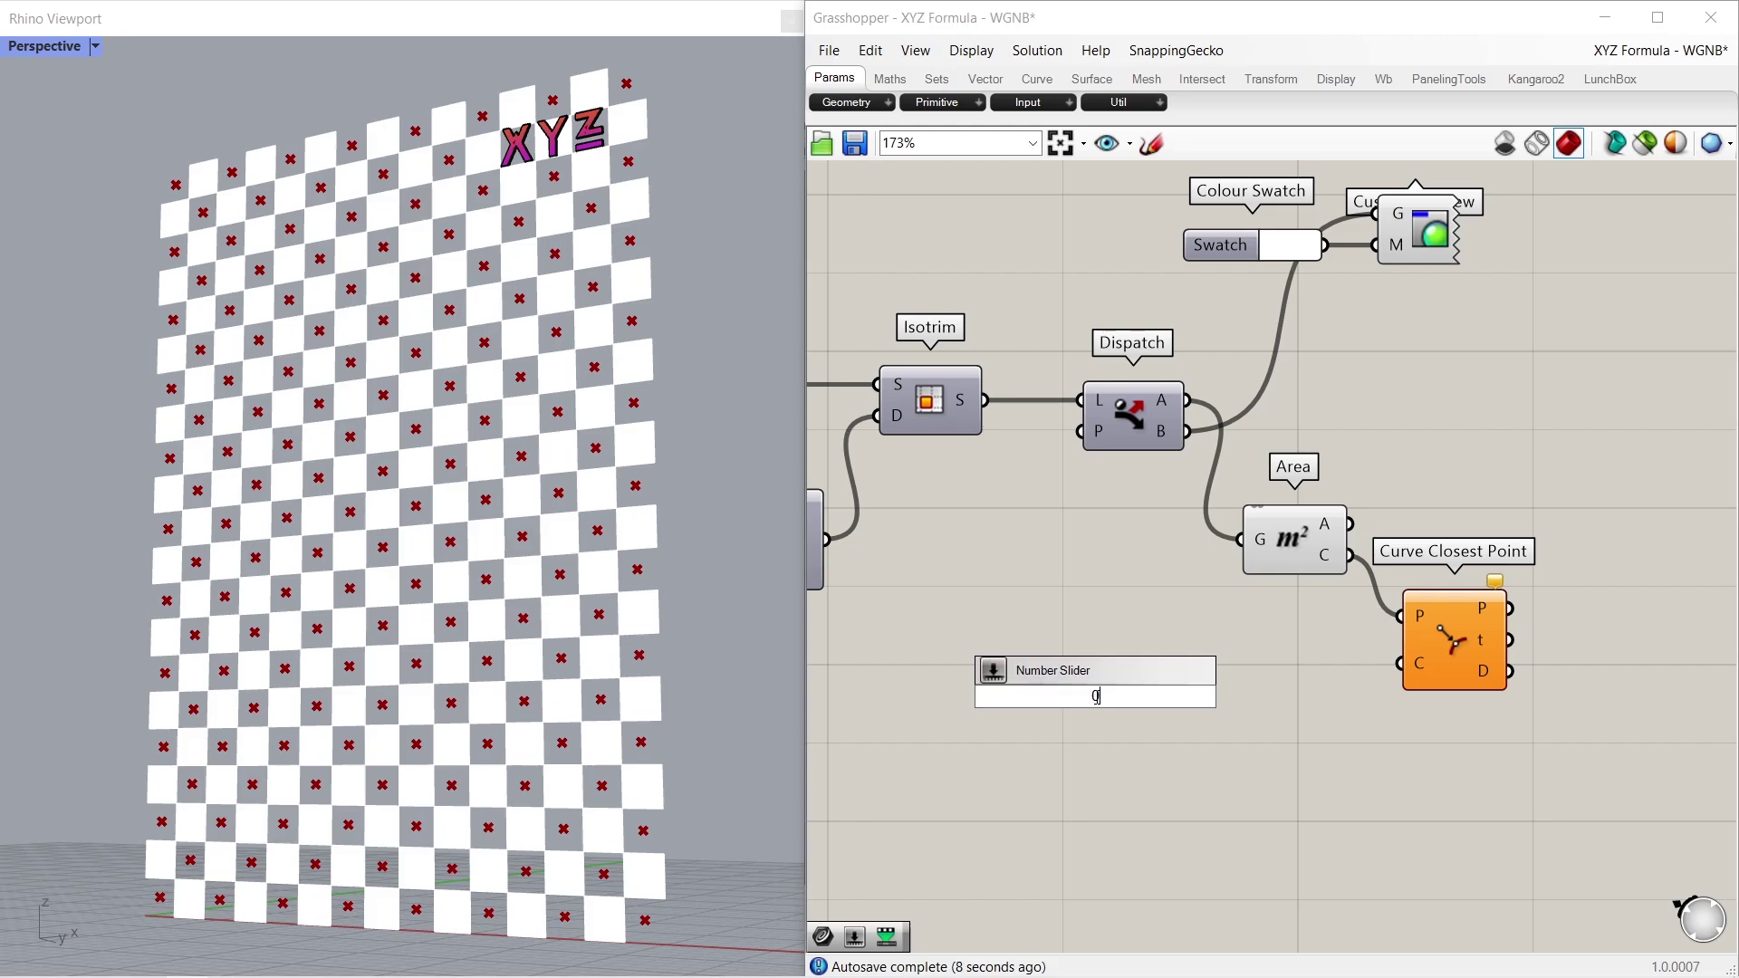
key("Return")
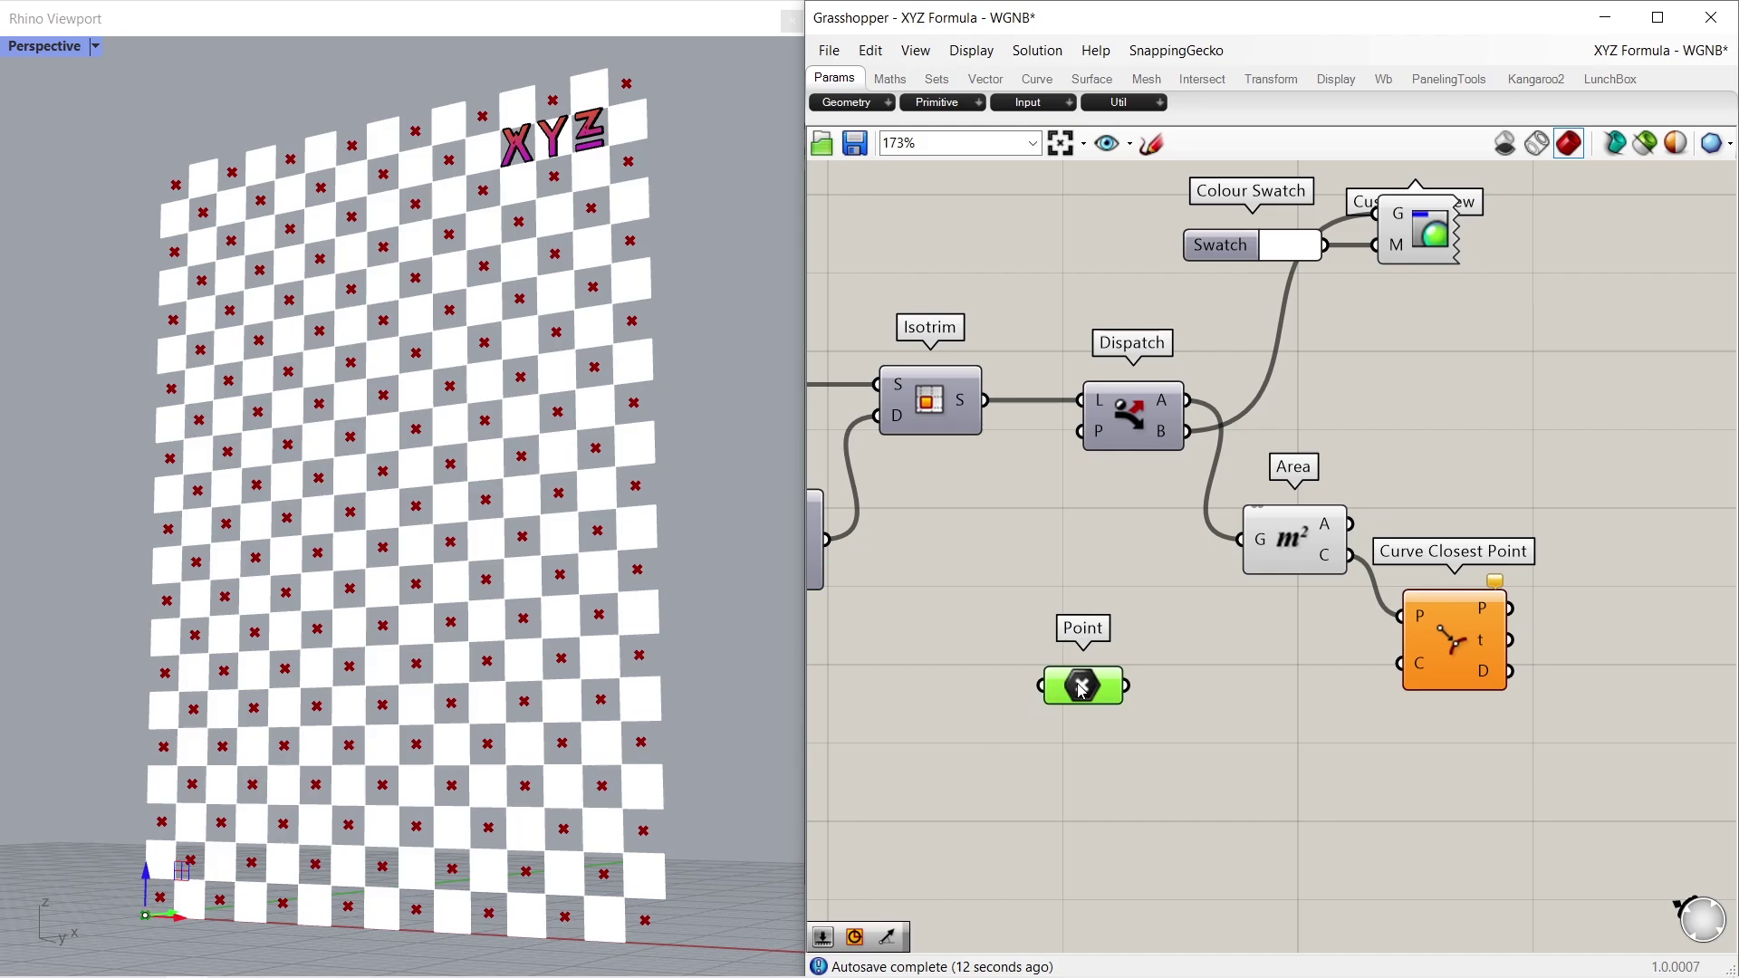
left_click_drag(1081, 690, 1042, 690)
Add a Line SDL component beside the Point and connect the Point to its S input
left_click(1143, 697)
double_click(1157, 699)
type("sdl")
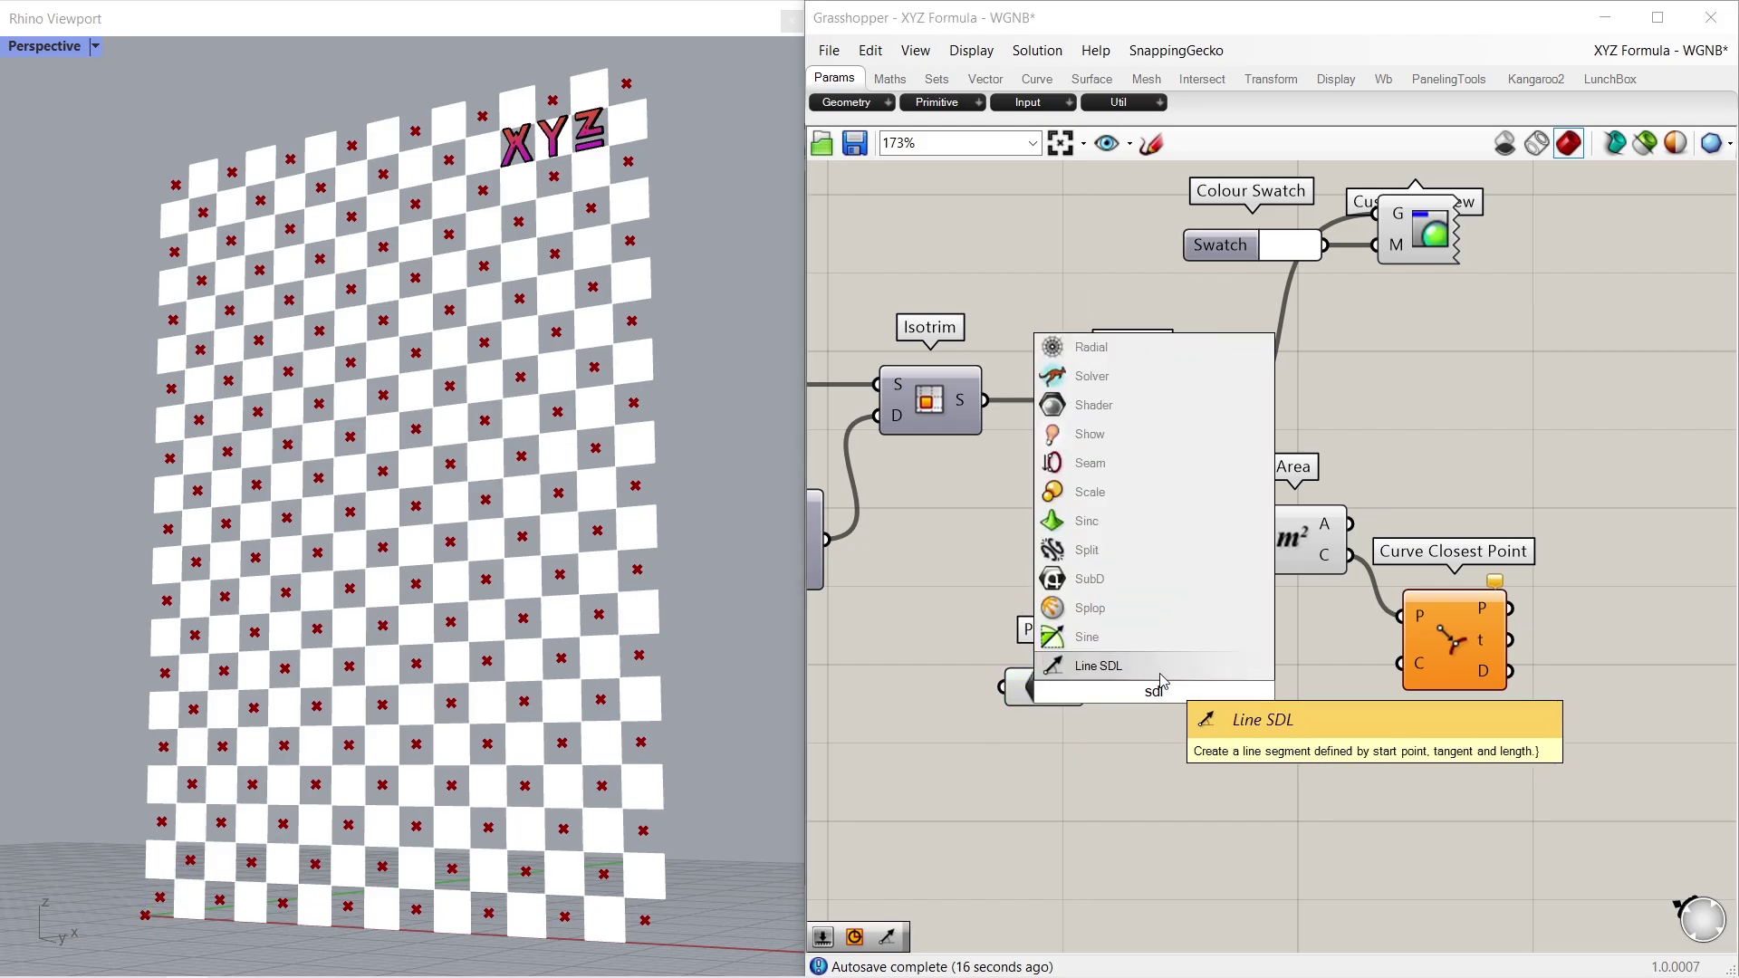
left_click(1161, 675)
left_click_drag(1089, 695, 1031, 683)
Add a Unit X vector, connect it to Line SDL's D input and align it below the Point
left_click(1049, 717)
double_click(1011, 731)
type("x")
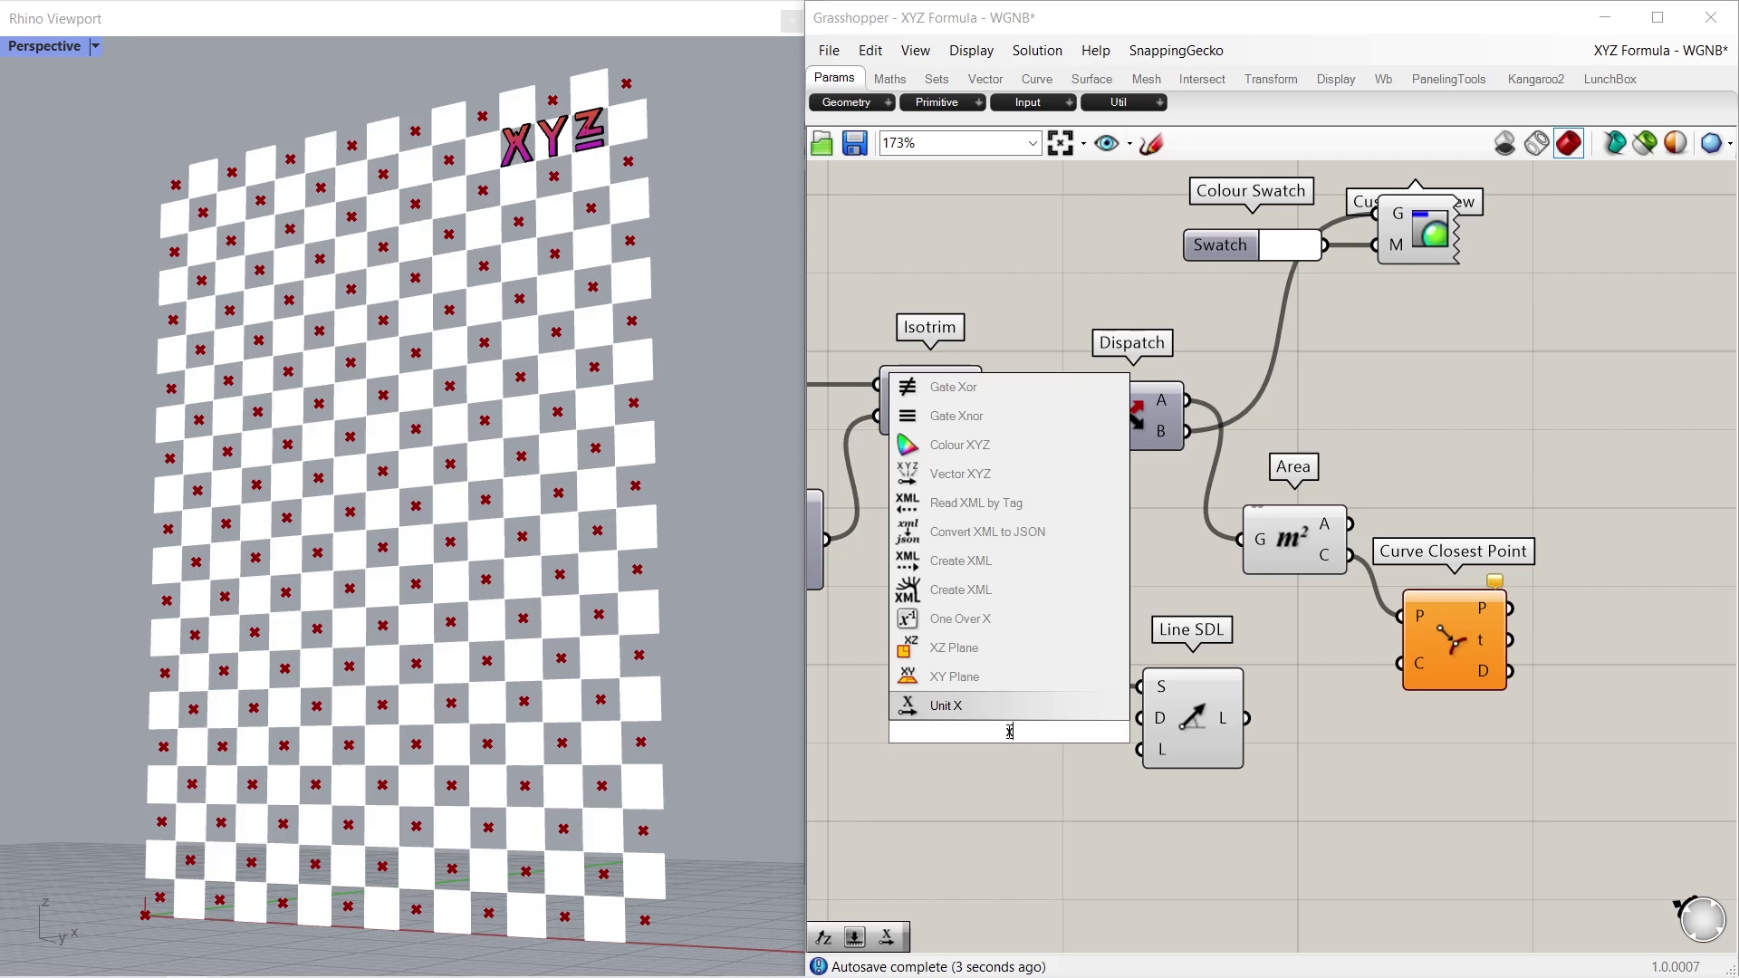
key("Return")
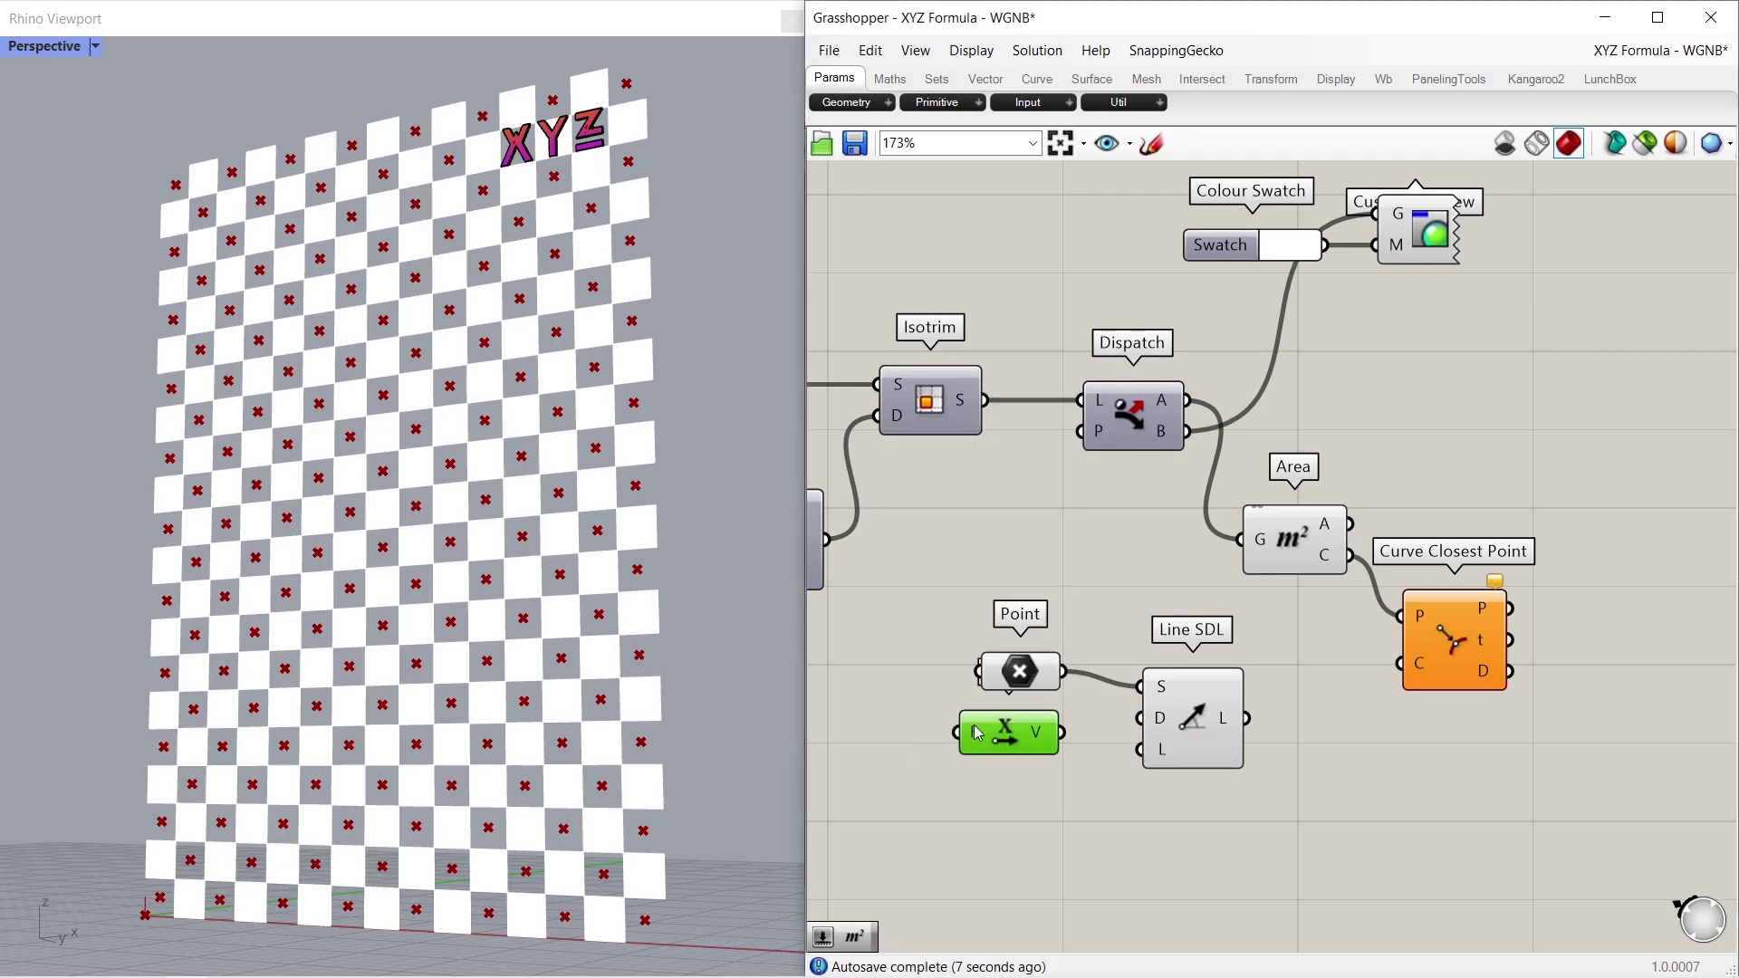
left_click_drag(1066, 731, 1139, 718)
mouse_move(1029, 744)
left_mouse_down()
mouse_move(1048, 730)
mouse_move(1047, 772)
left_mouse_up()
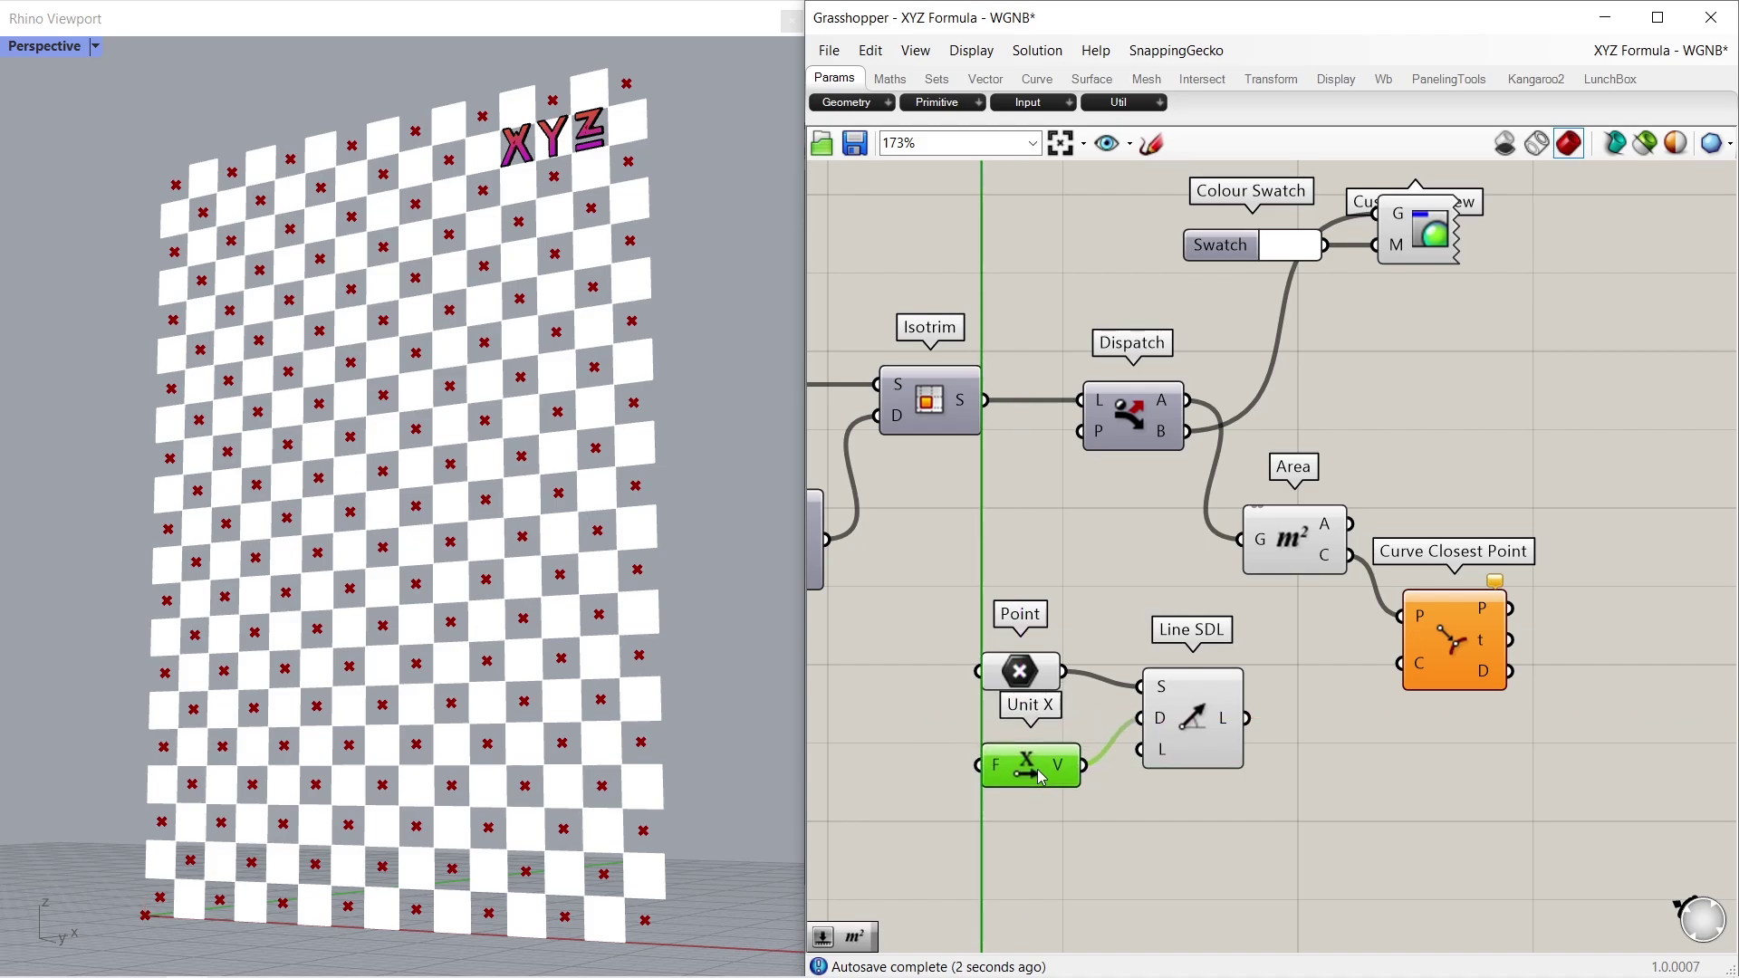
Connect the facade's width slider, the one set to 30, to Line SDL's L input
scroll(1250, 668, "down", 2)
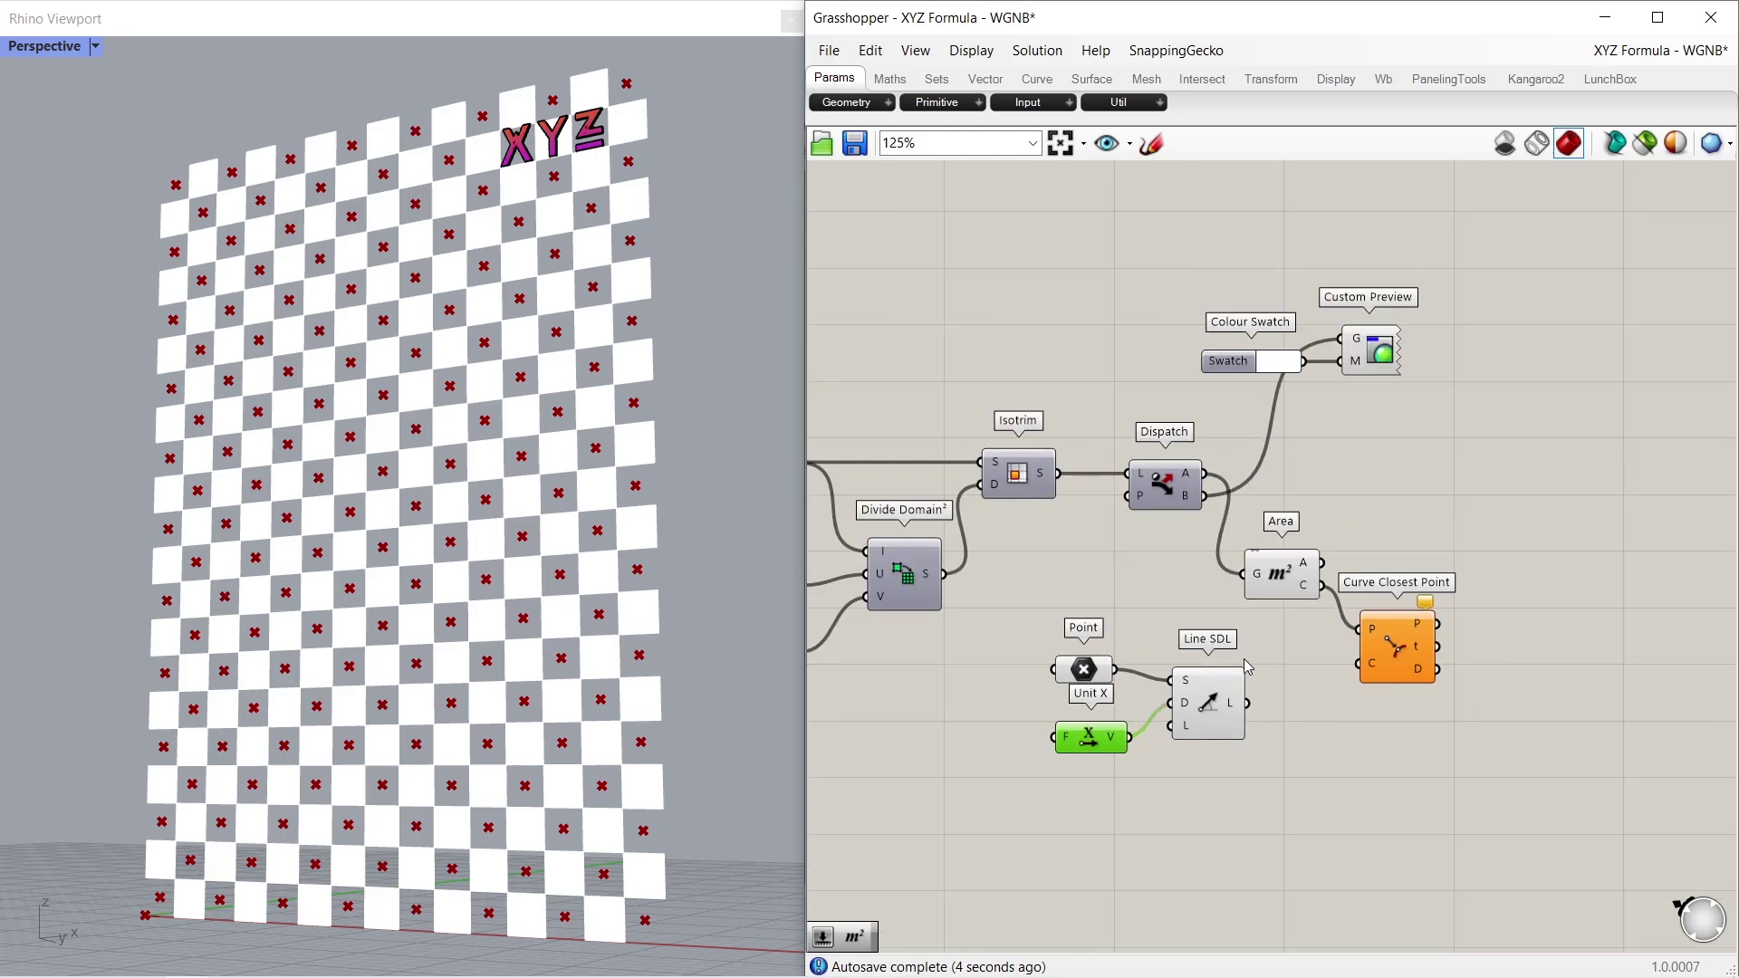
right_click_drag(983, 657, 1233, 646)
left_click_drag(932, 462, 1418, 714)
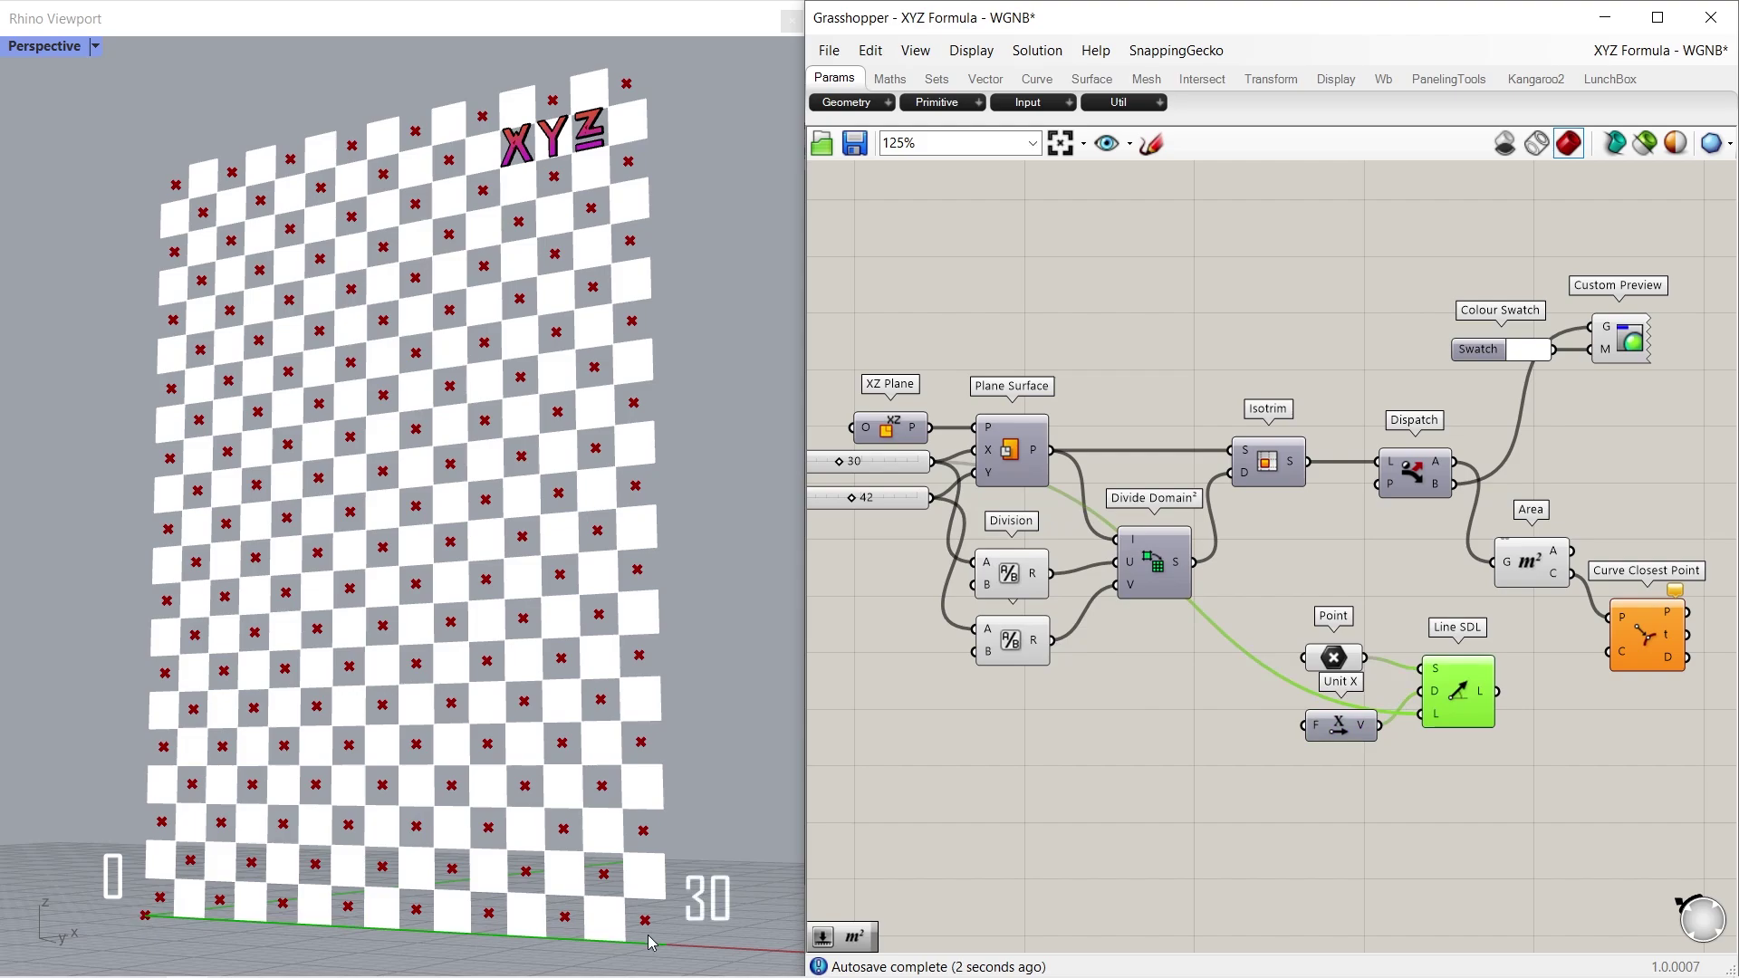
Connect Line SDL's line output to the C input of Curve Closest Point
right_click_drag(1494, 712, 1168, 707)
scroll(1168, 706, "up", 1)
left_click_drag(1175, 705, 1346, 645)
left_click(1242, 724)
right_click_drag(1512, 627, 1248, 616)
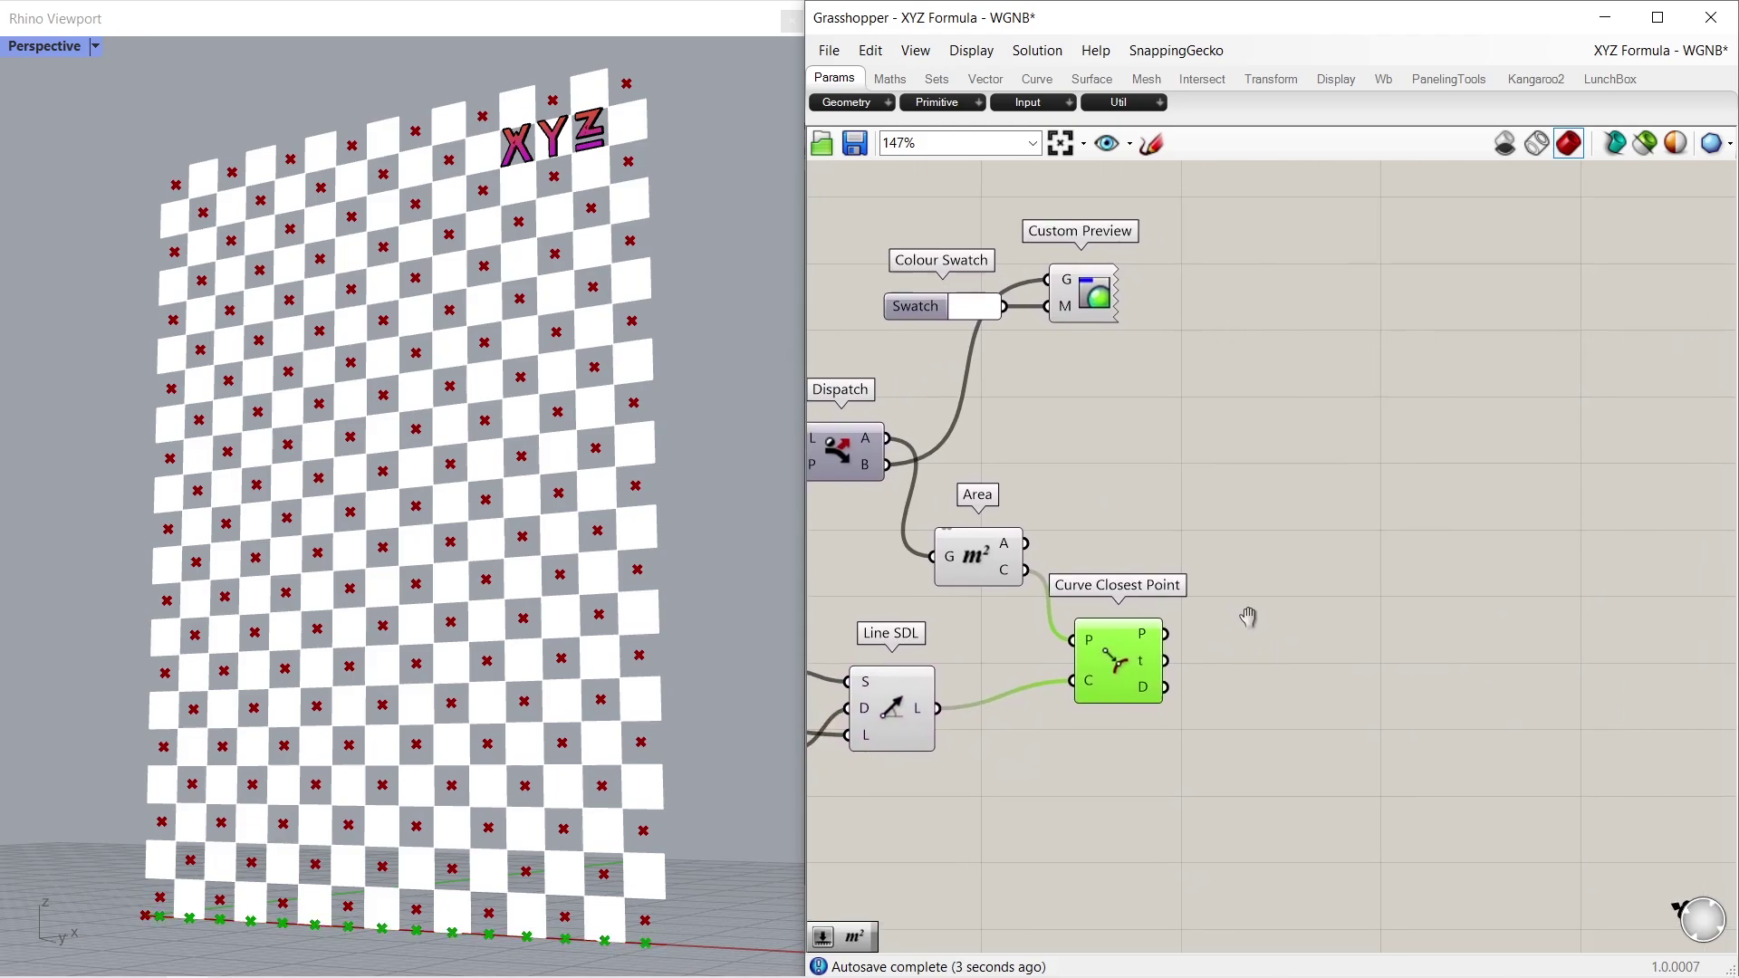
left_click(1342, 663)
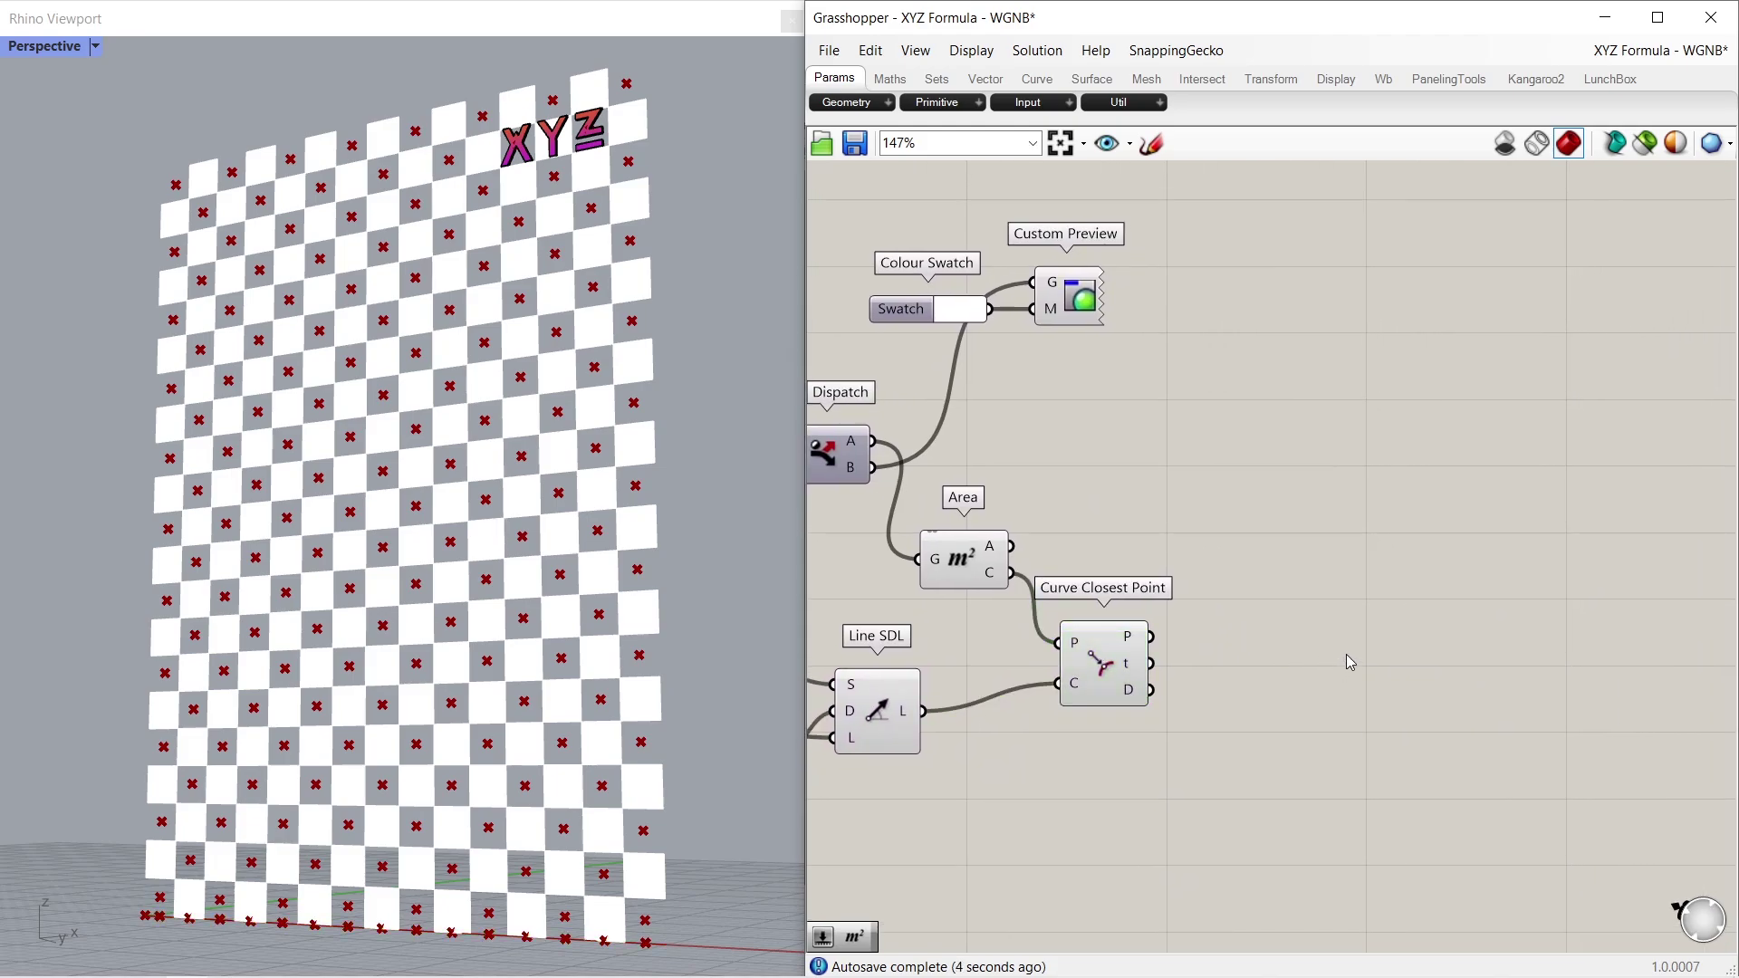
Add a Move component, connect Dispatch's A output to its G input and align it with that output
double_click(1316, 490)
type("move")
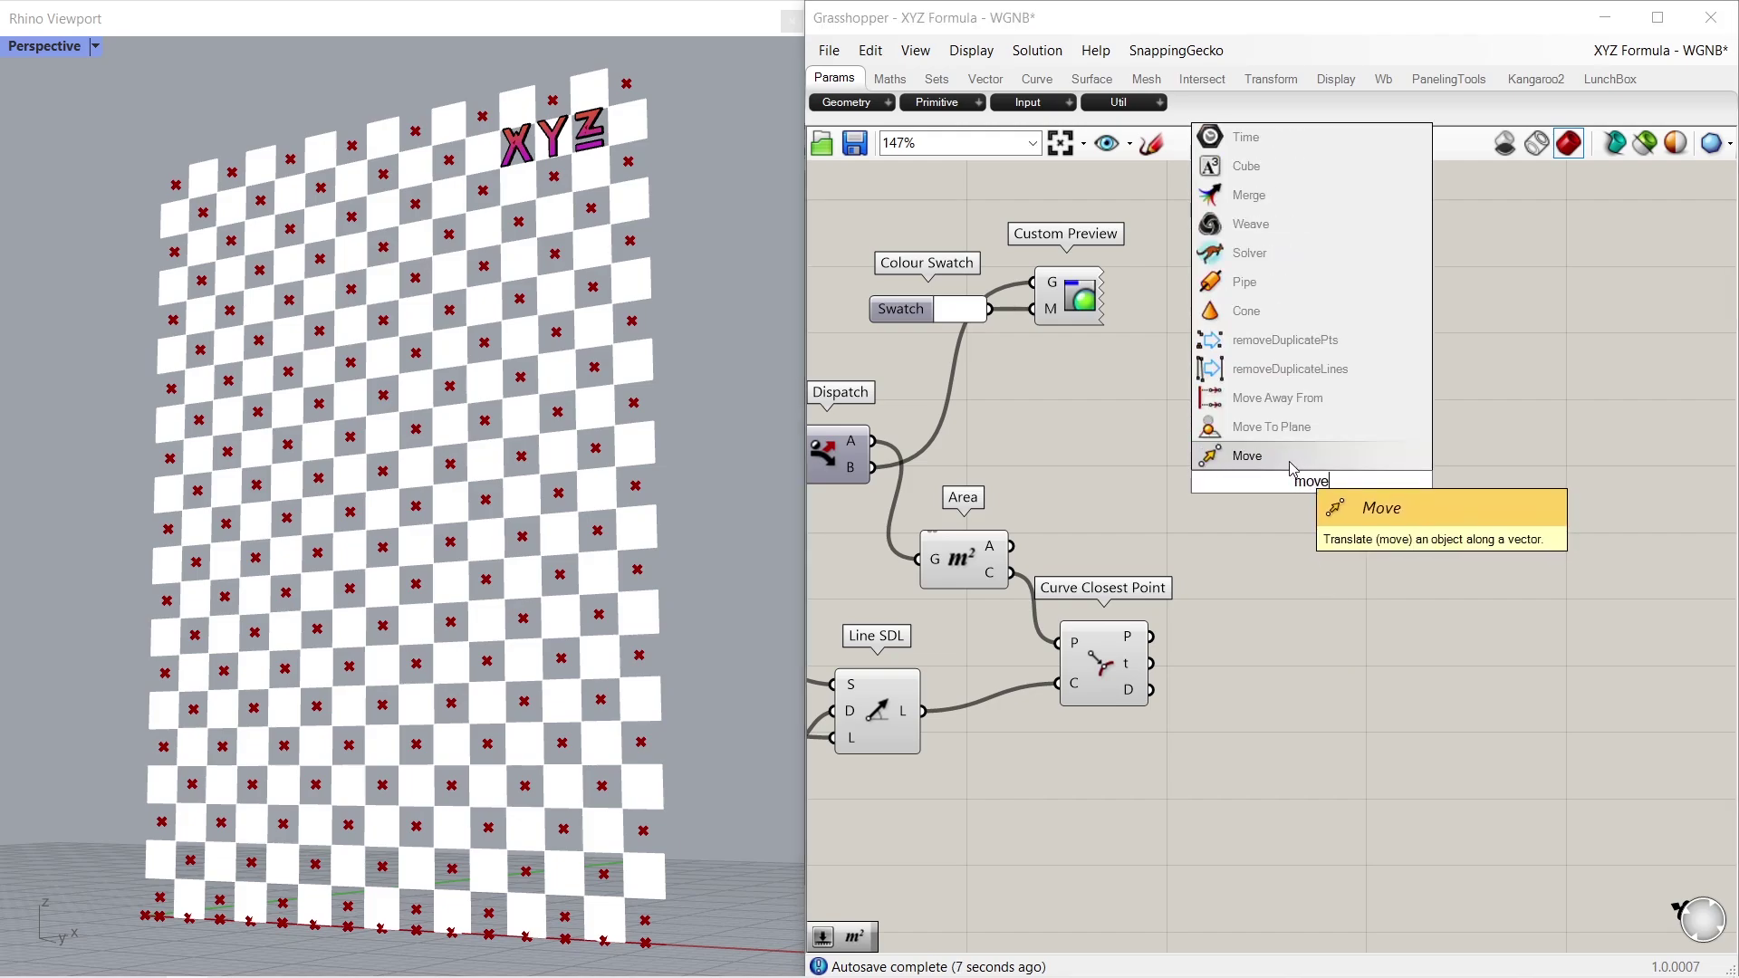
left_click(1291, 457)
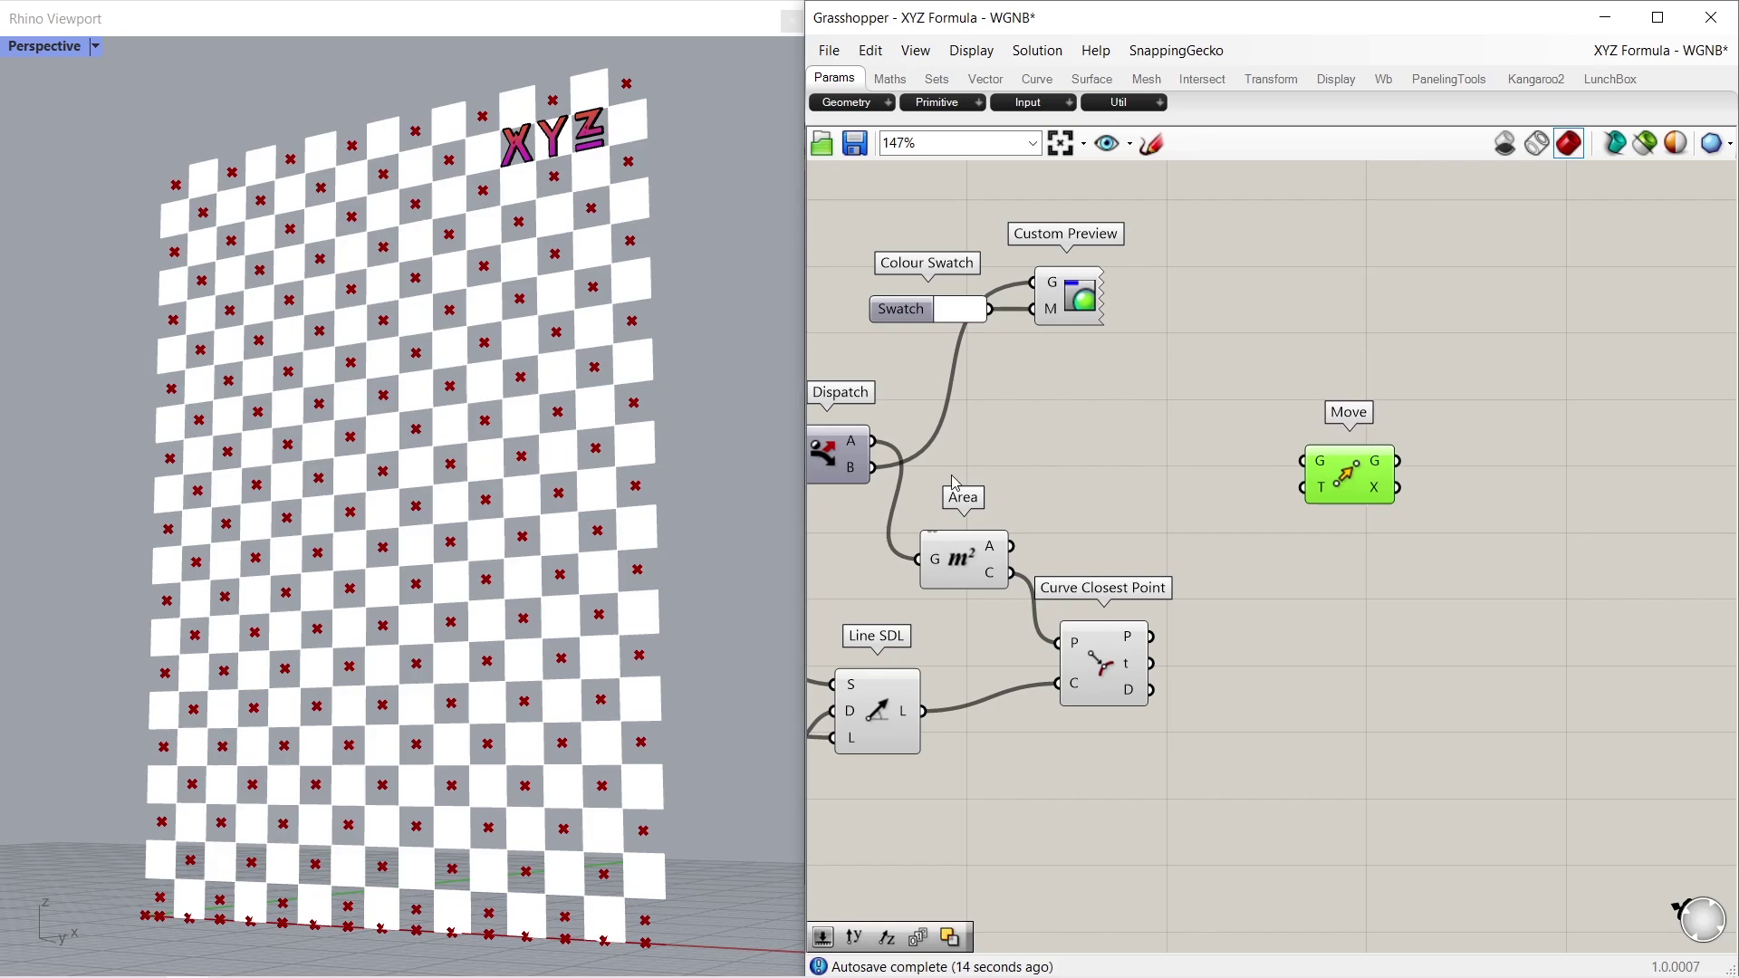
left_click_drag(872, 441, 1527, 469)
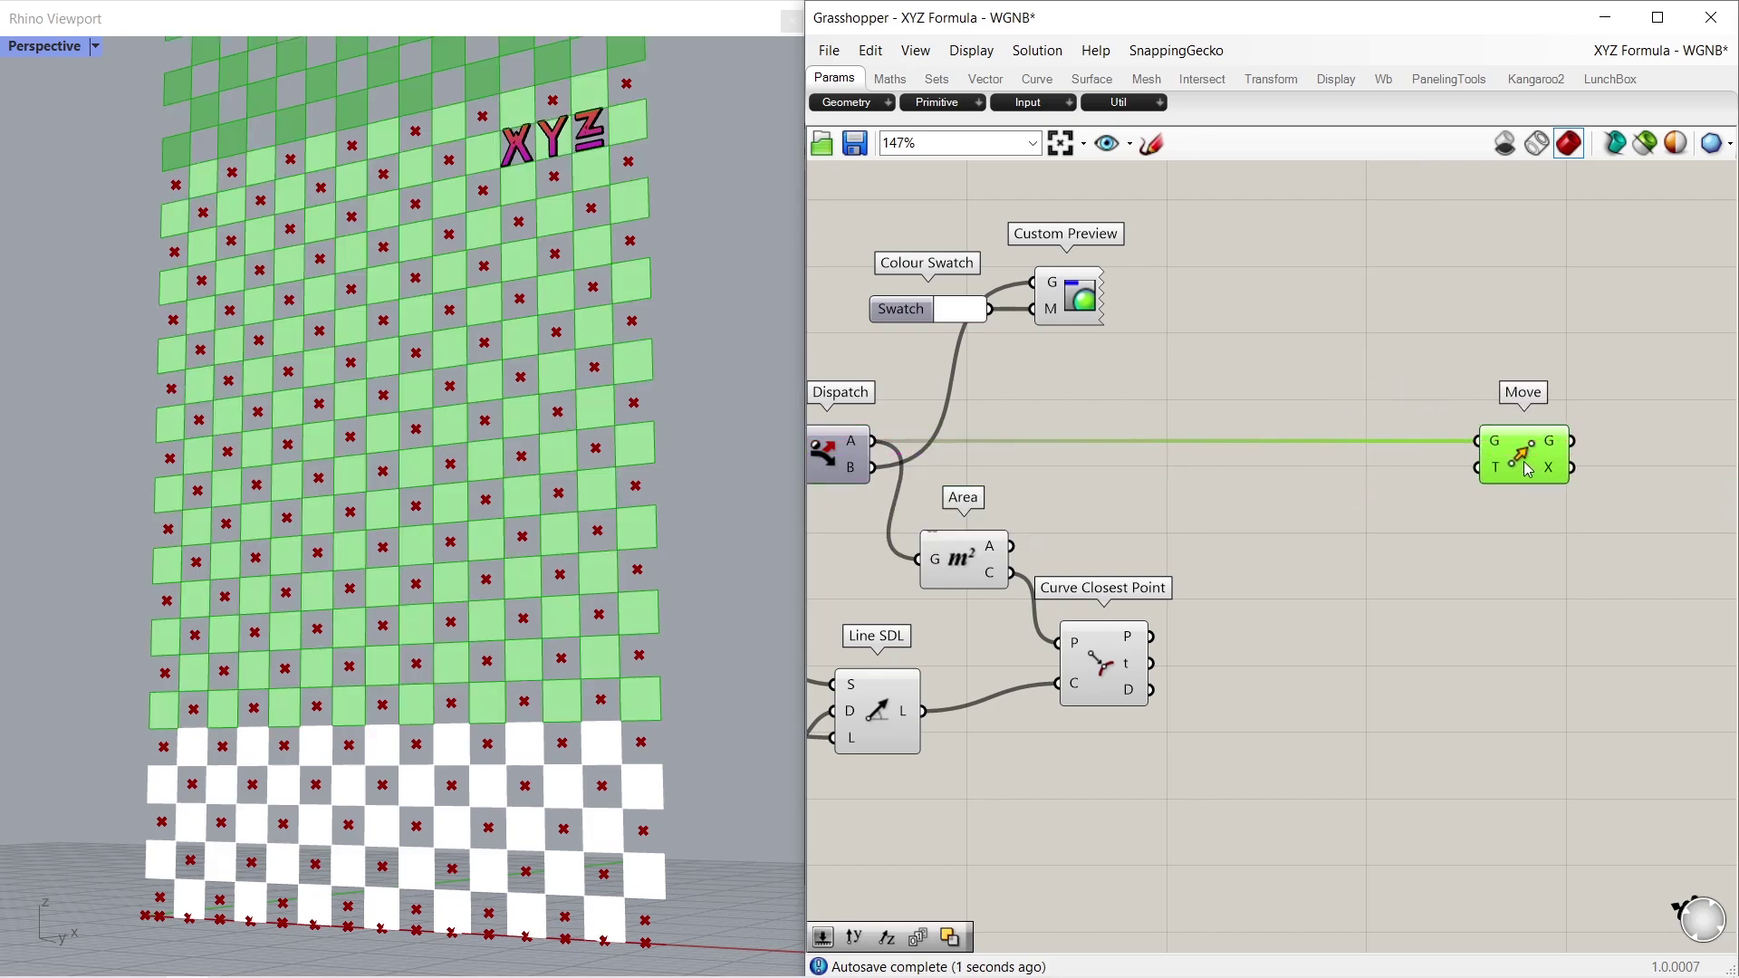
Add a Unit Y vector, connect it to Move's T input and arrange both components farther along the canvas
double_click(1404, 541)
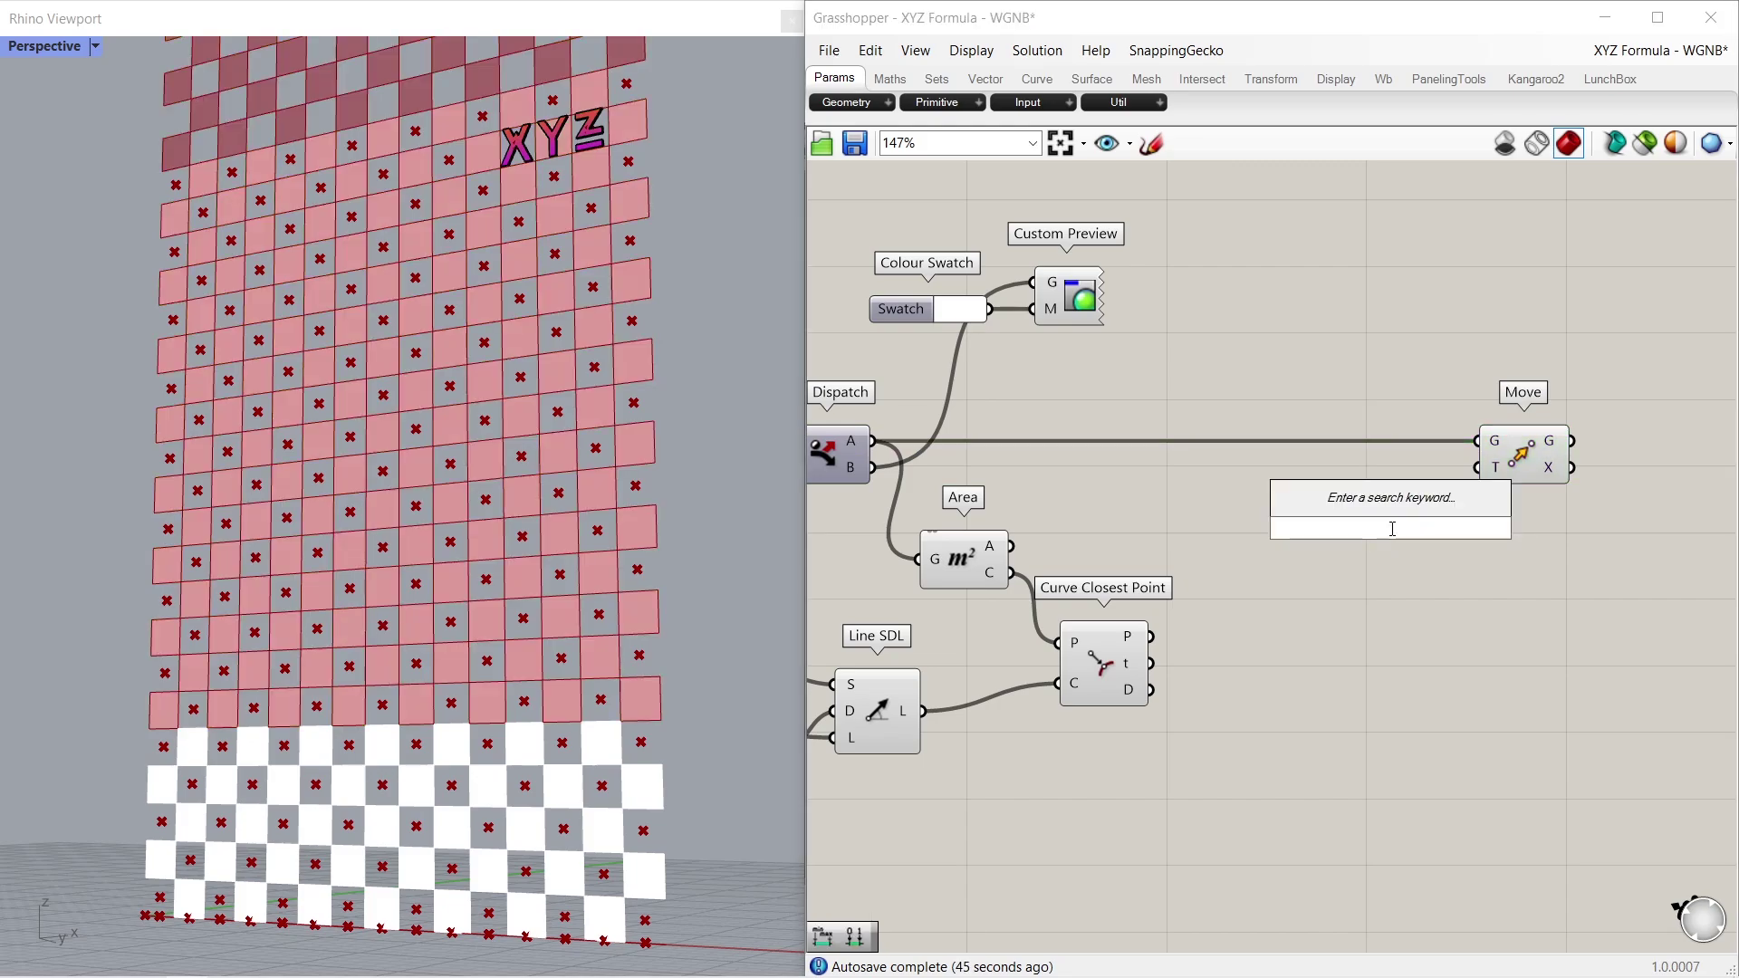
type("y")
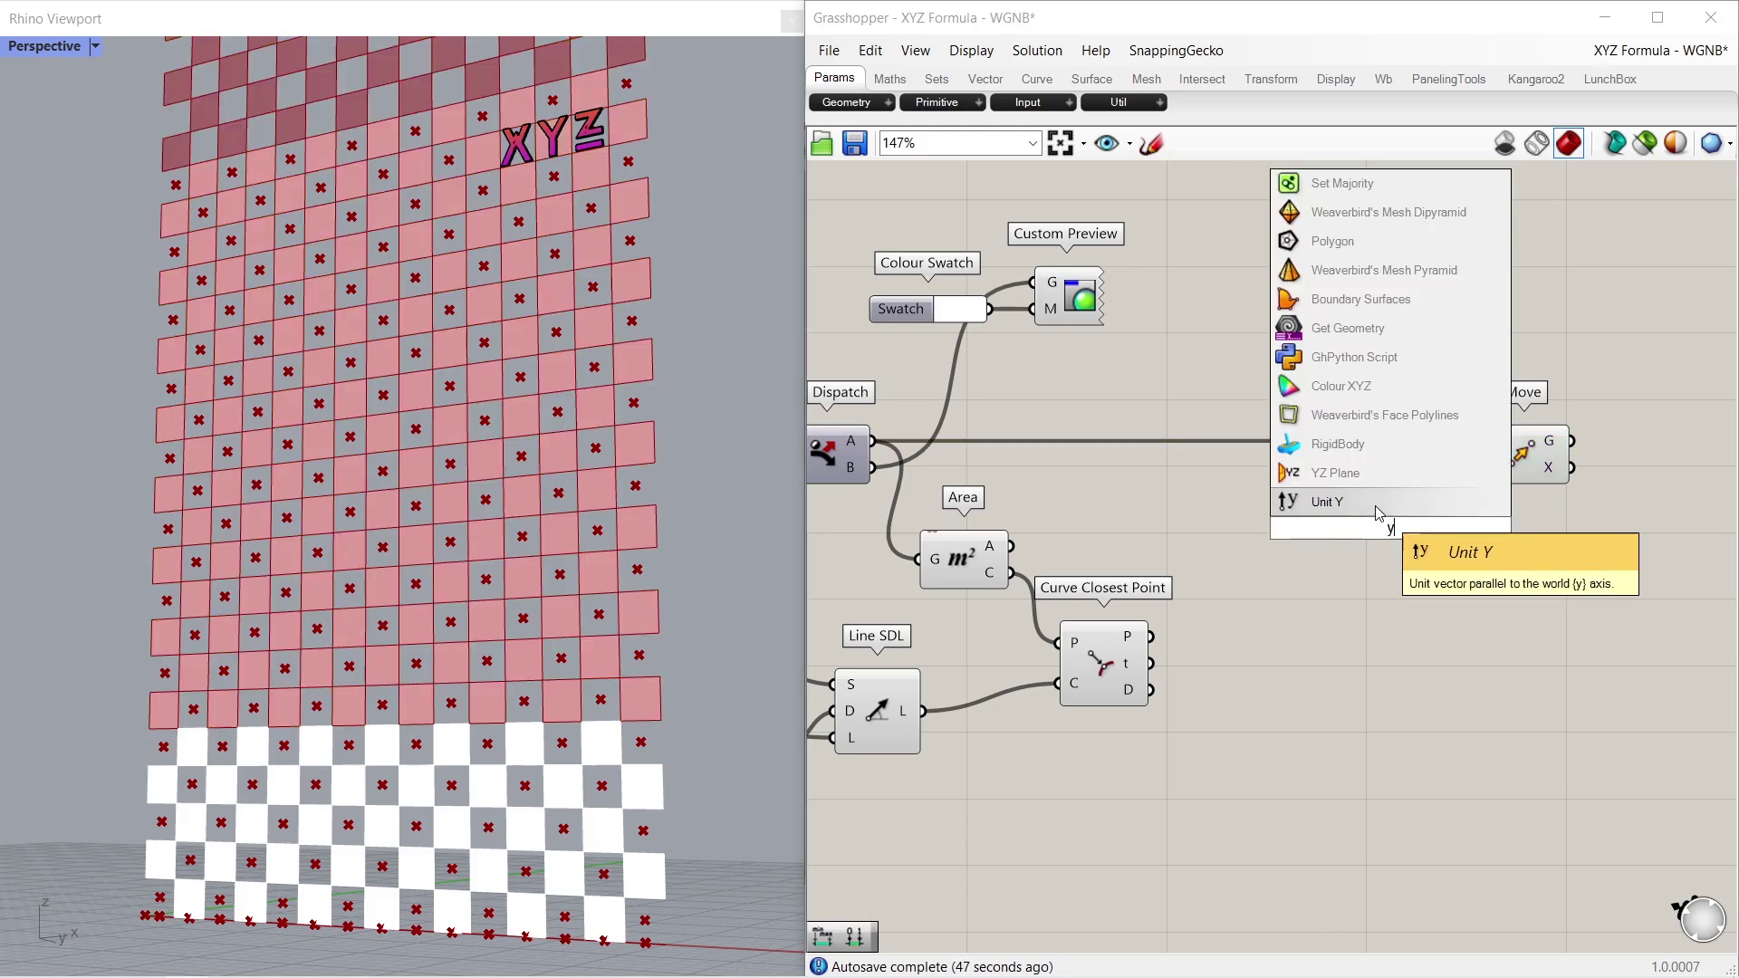
left_click(1377, 513)
left_click_drag(1434, 529, 1653, 458)
left_click(1520, 559)
left_click_drag(1385, 533, 1499, 541)
Add Remap Numbers, connect its R output to Unit Y's factor and Curve Closest Point's D output to its V input
double_click(1418, 702)
type("rem")
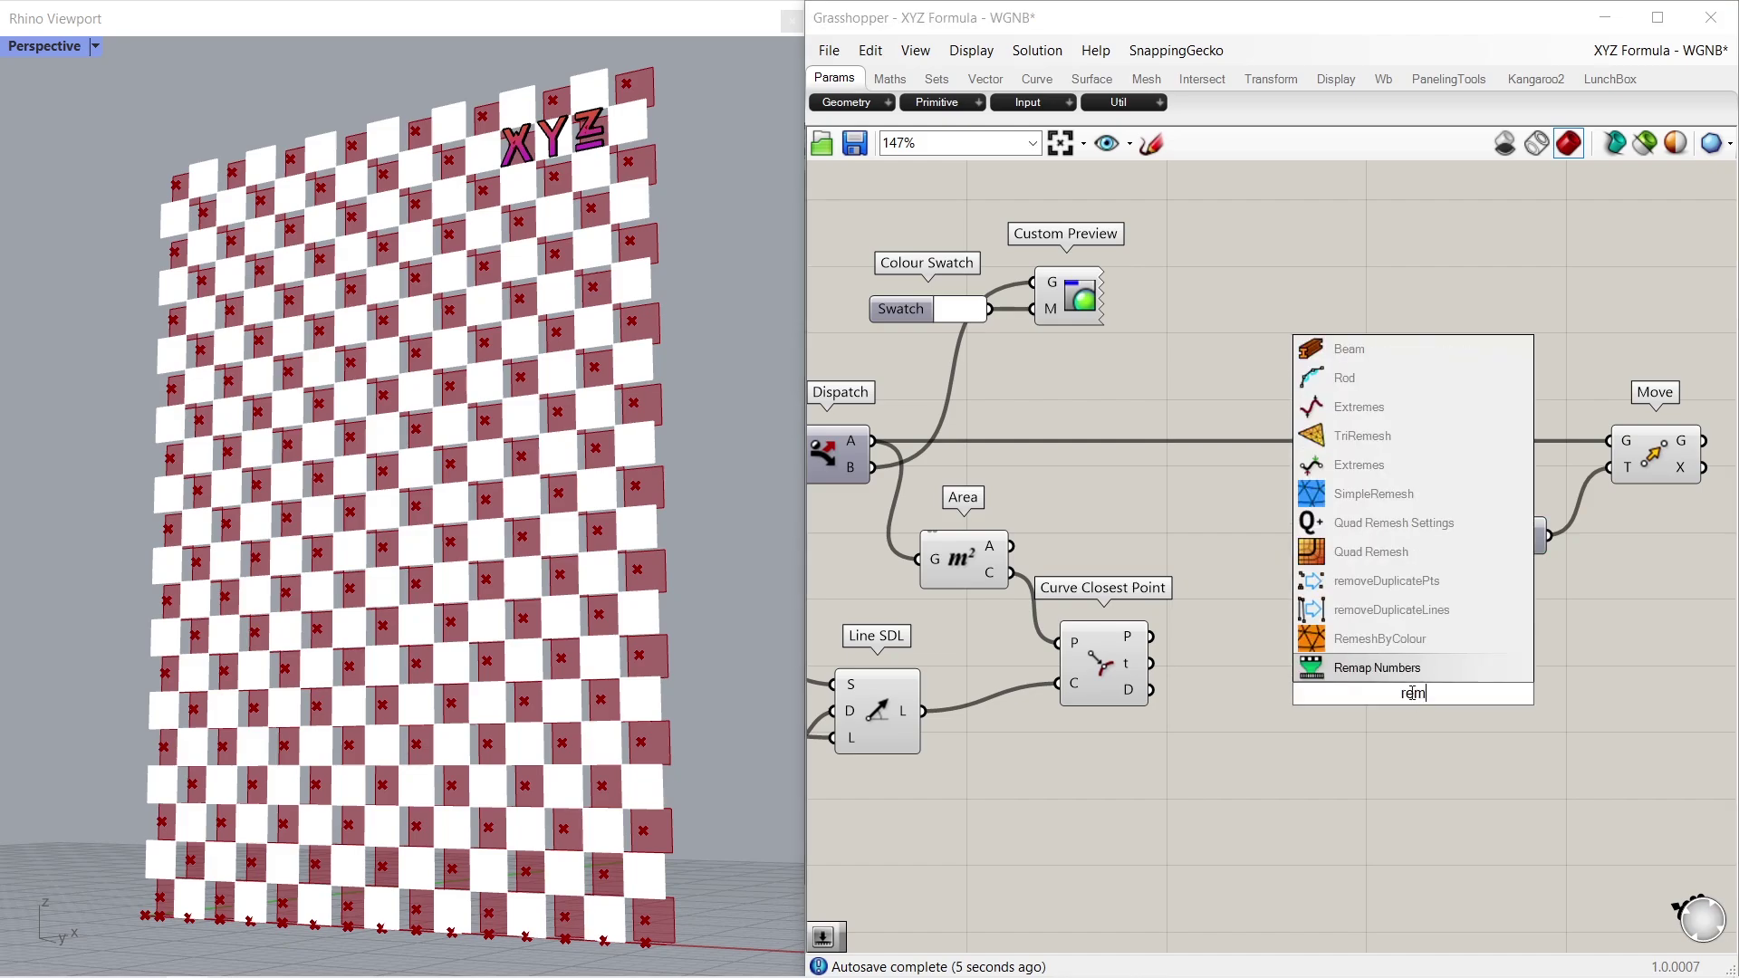
left_click(1415, 671)
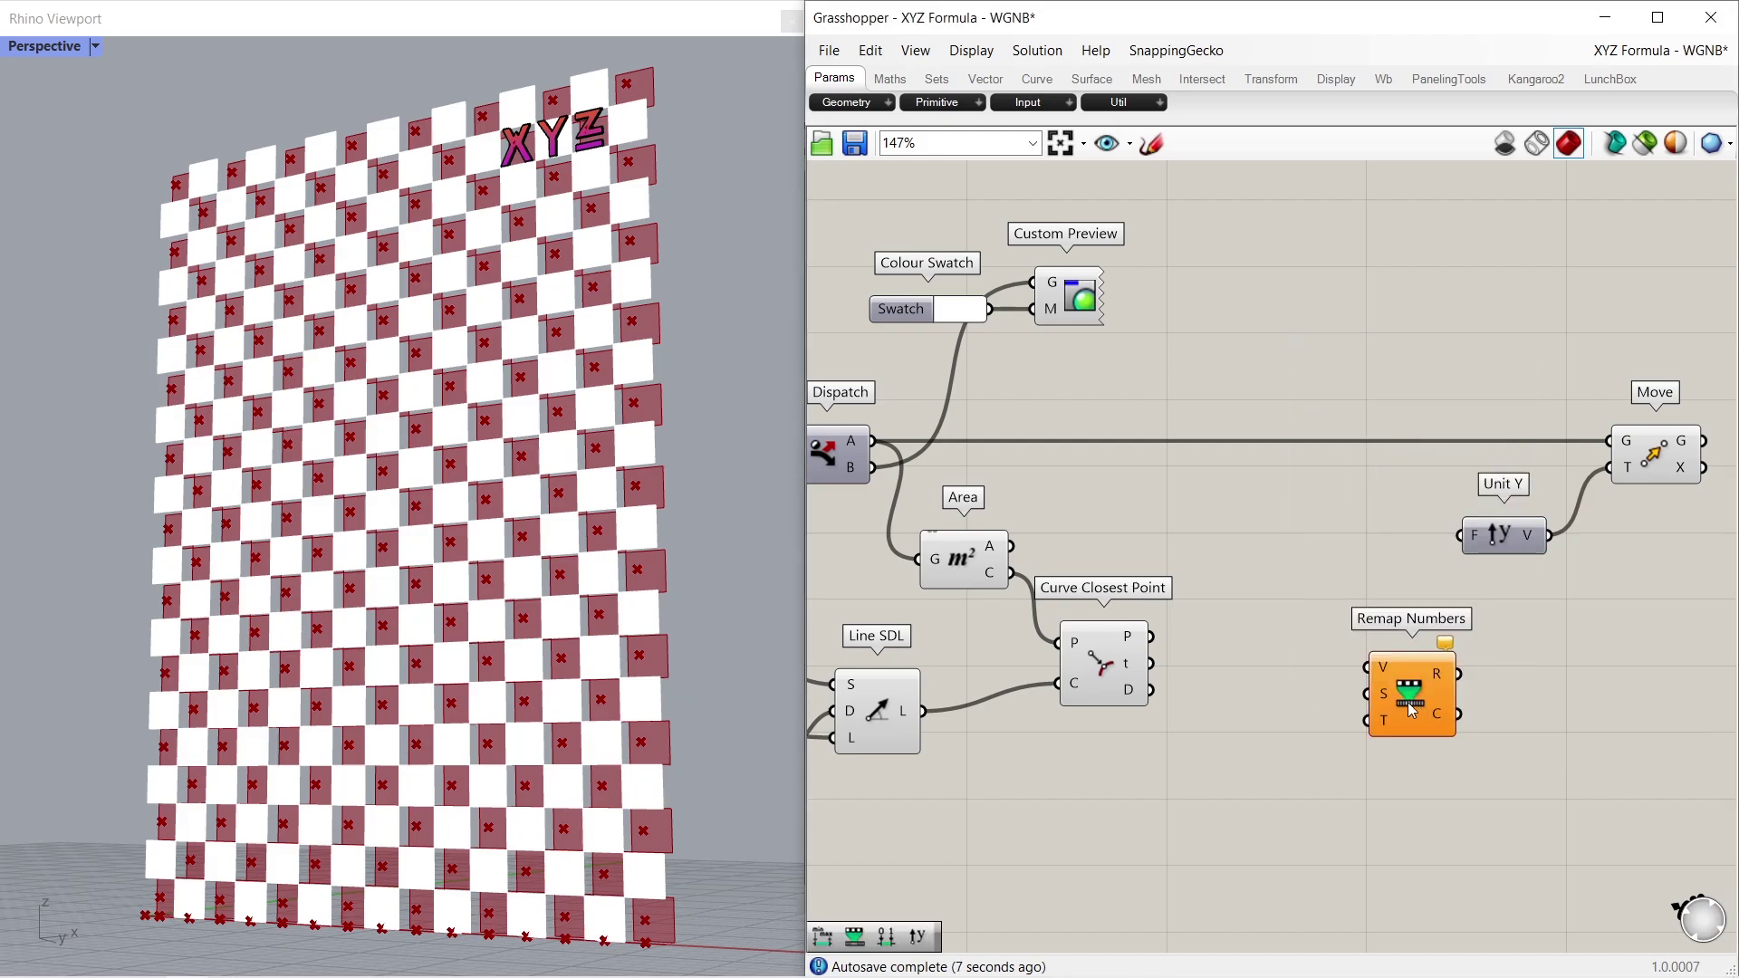
left_click_drag(1465, 673, 1460, 536)
left_click_drag(1152, 693, 1444, 702)
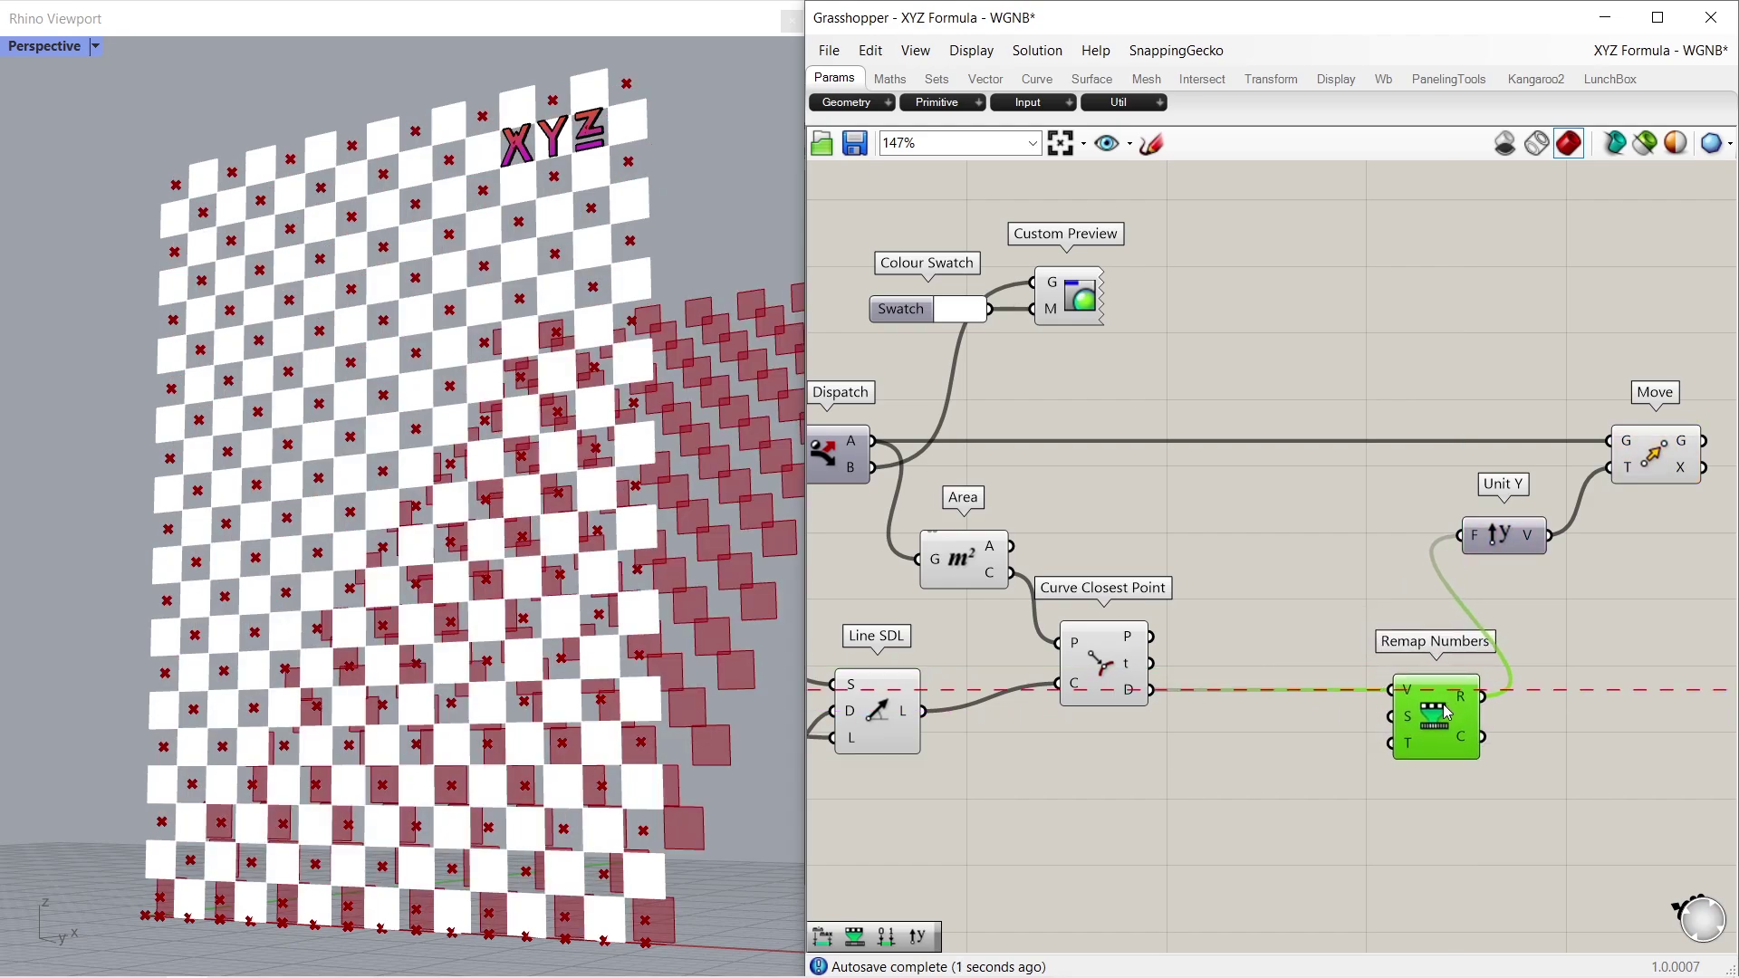
left_click(1295, 726)
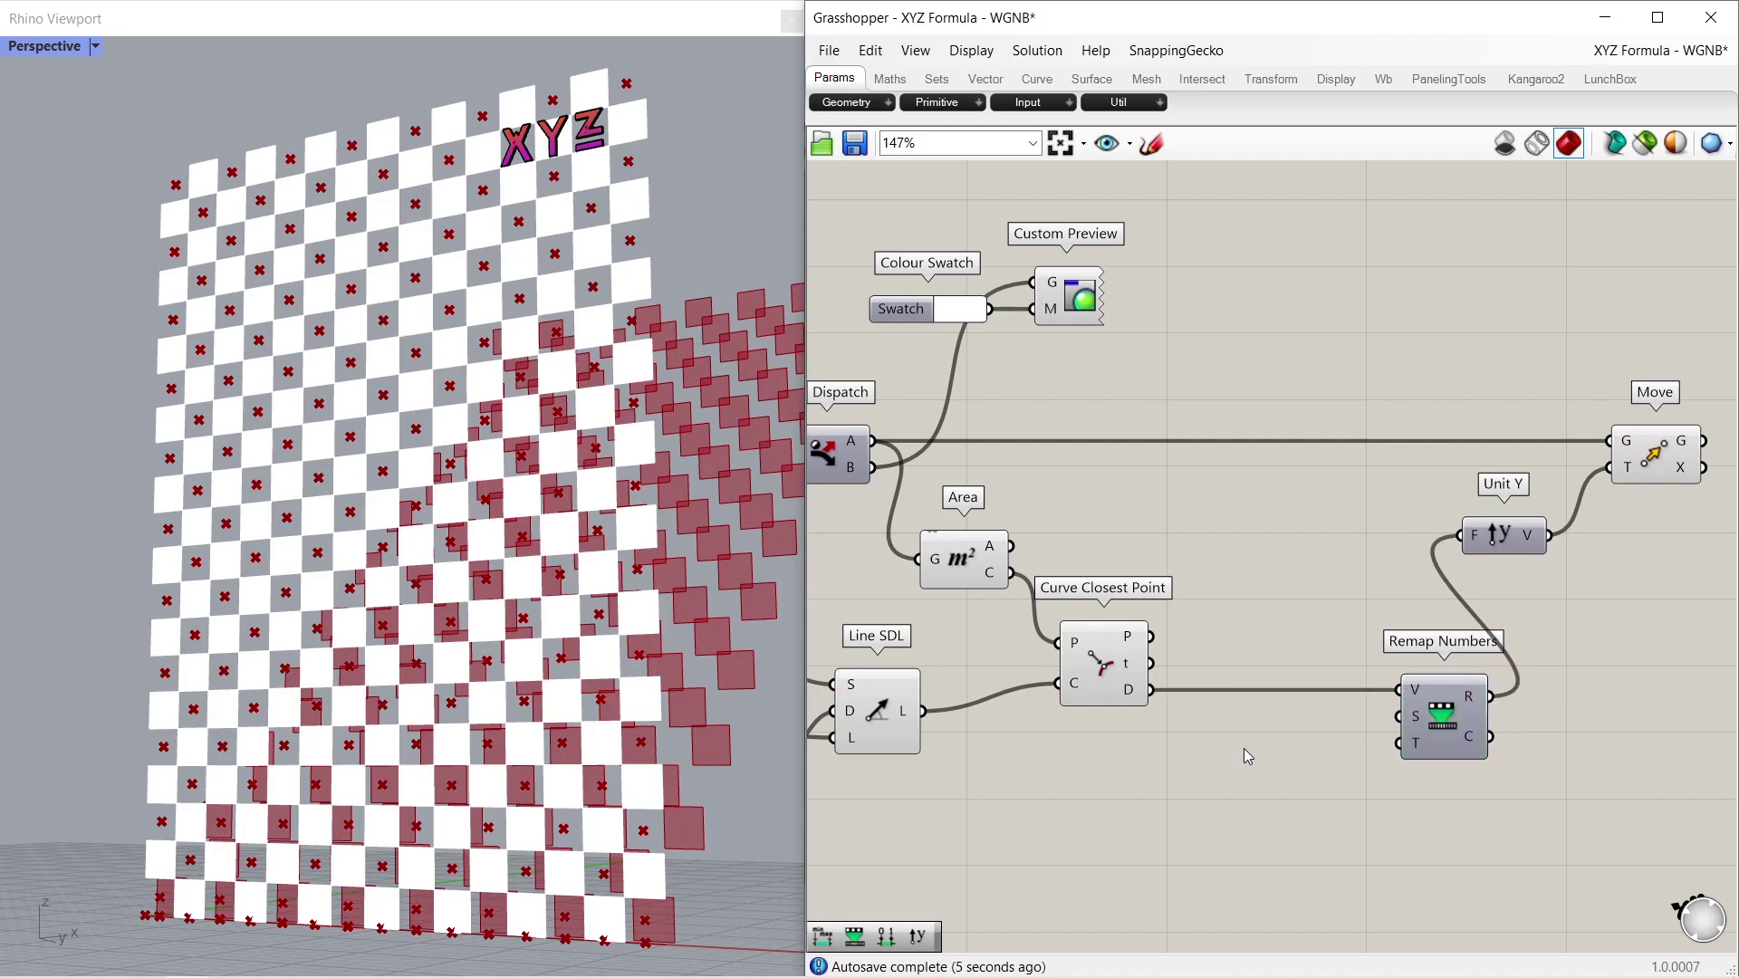
Add a Bounds component and wire it between Curve Closest Point's D output and Remap Numbers' S input
double_click(1242, 743)
type("boun")
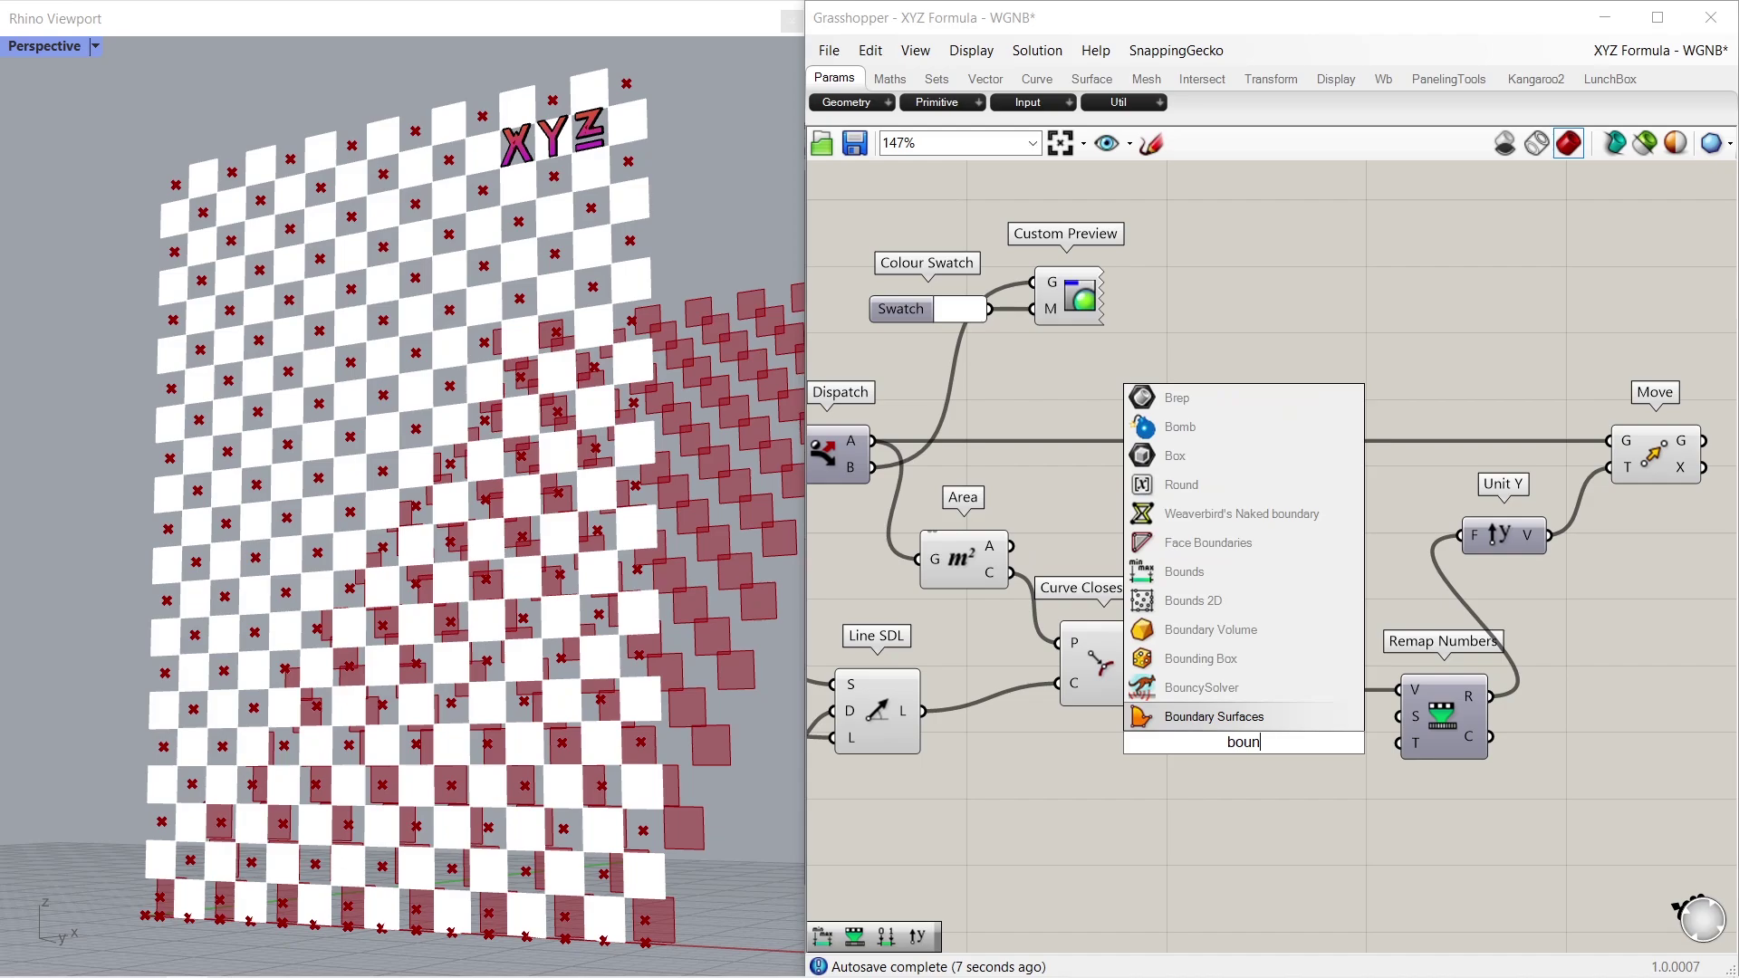
type("d")
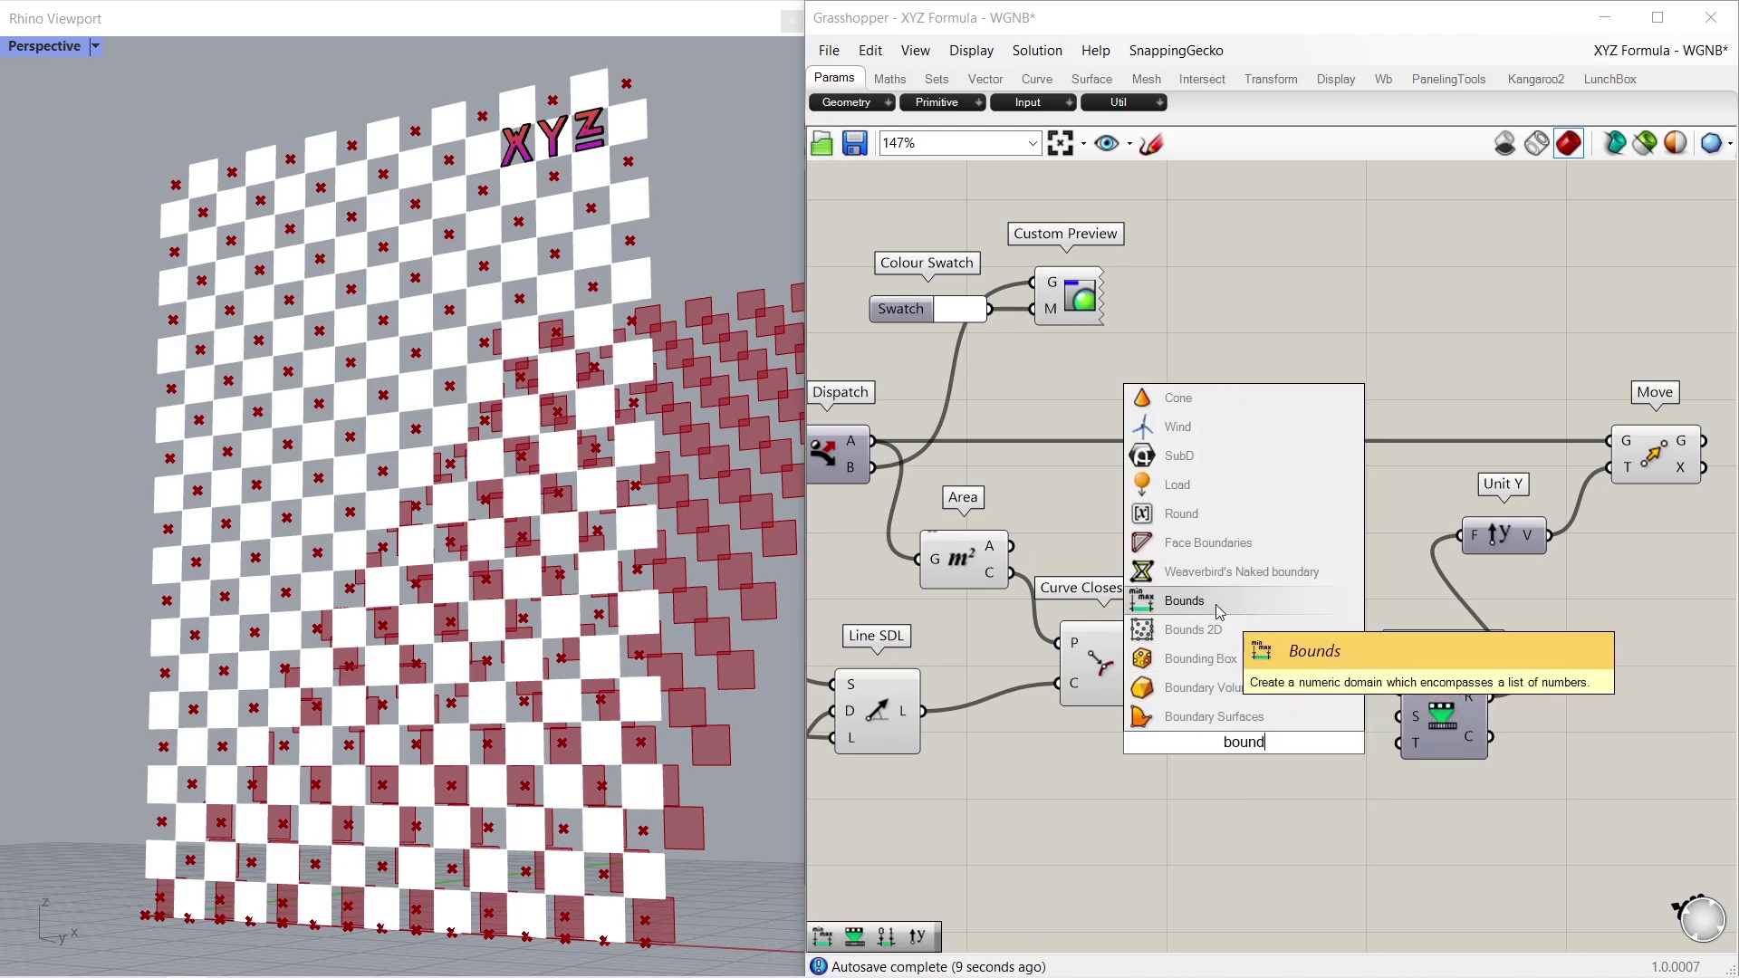
left_click(1184, 600)
left_click_drag(1151, 690, 1398, 718)
left_click_drag(1268, 756, 1318, 738)
left_click(1291, 782)
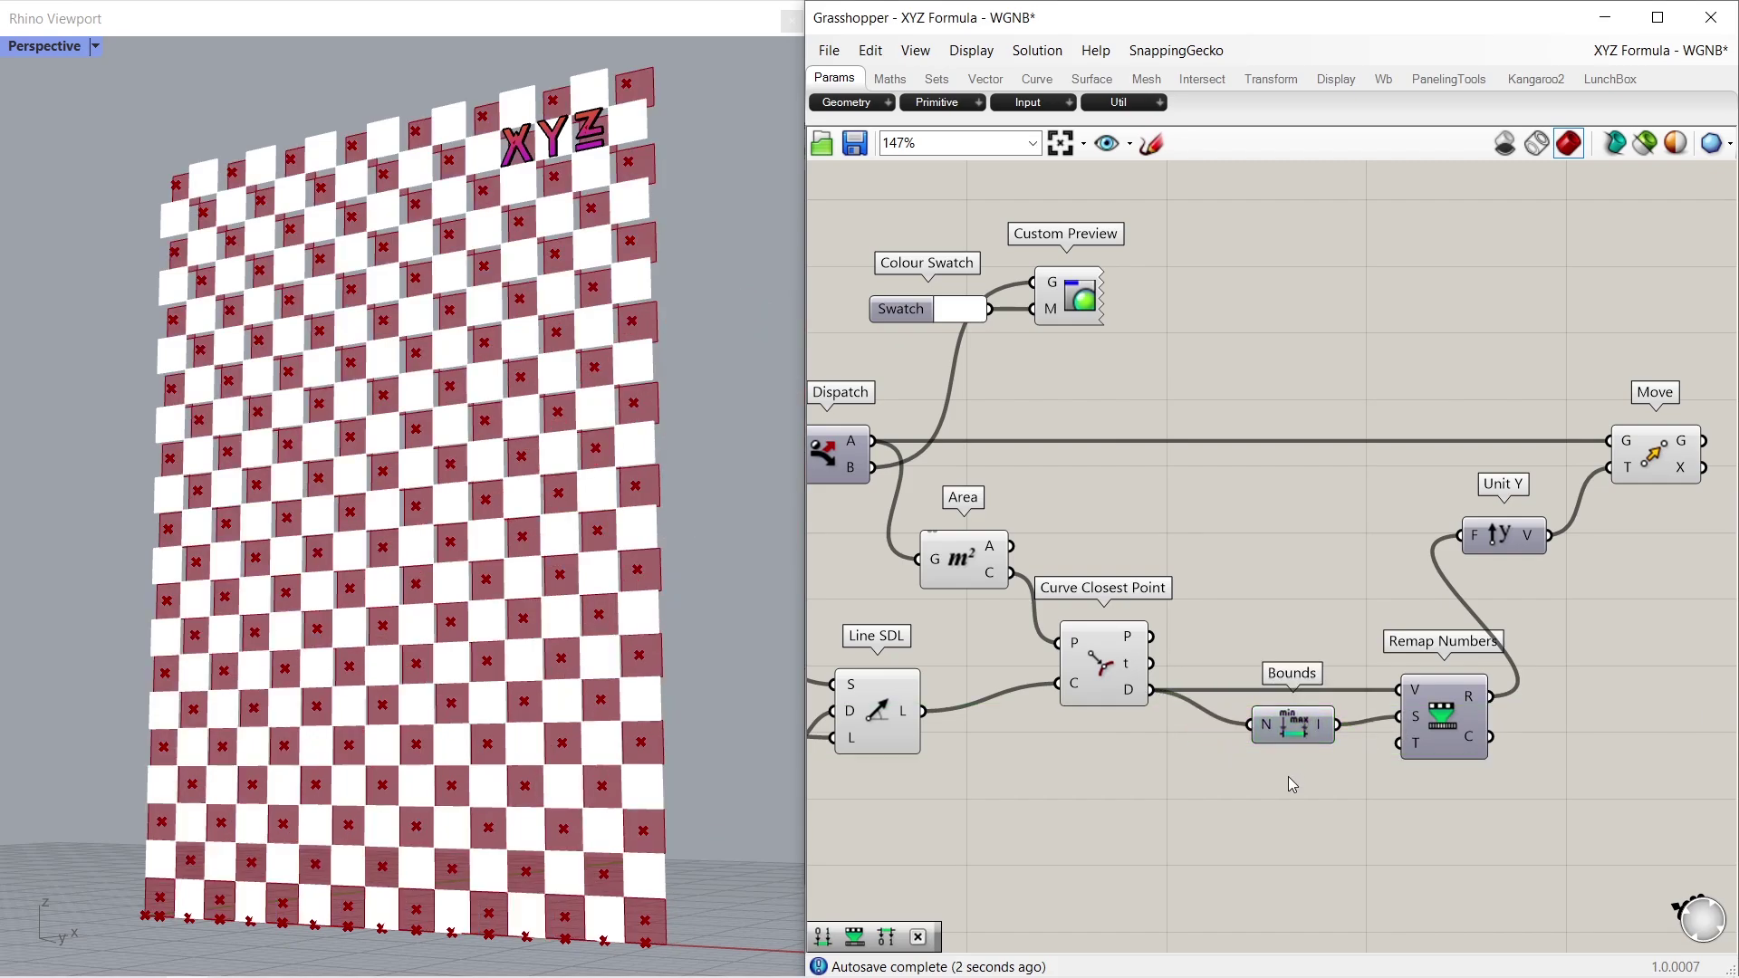
Add a Construct Domain component below Bounds and connect it to Remap Numbers' T input
double_click(1266, 817)
type("constr")
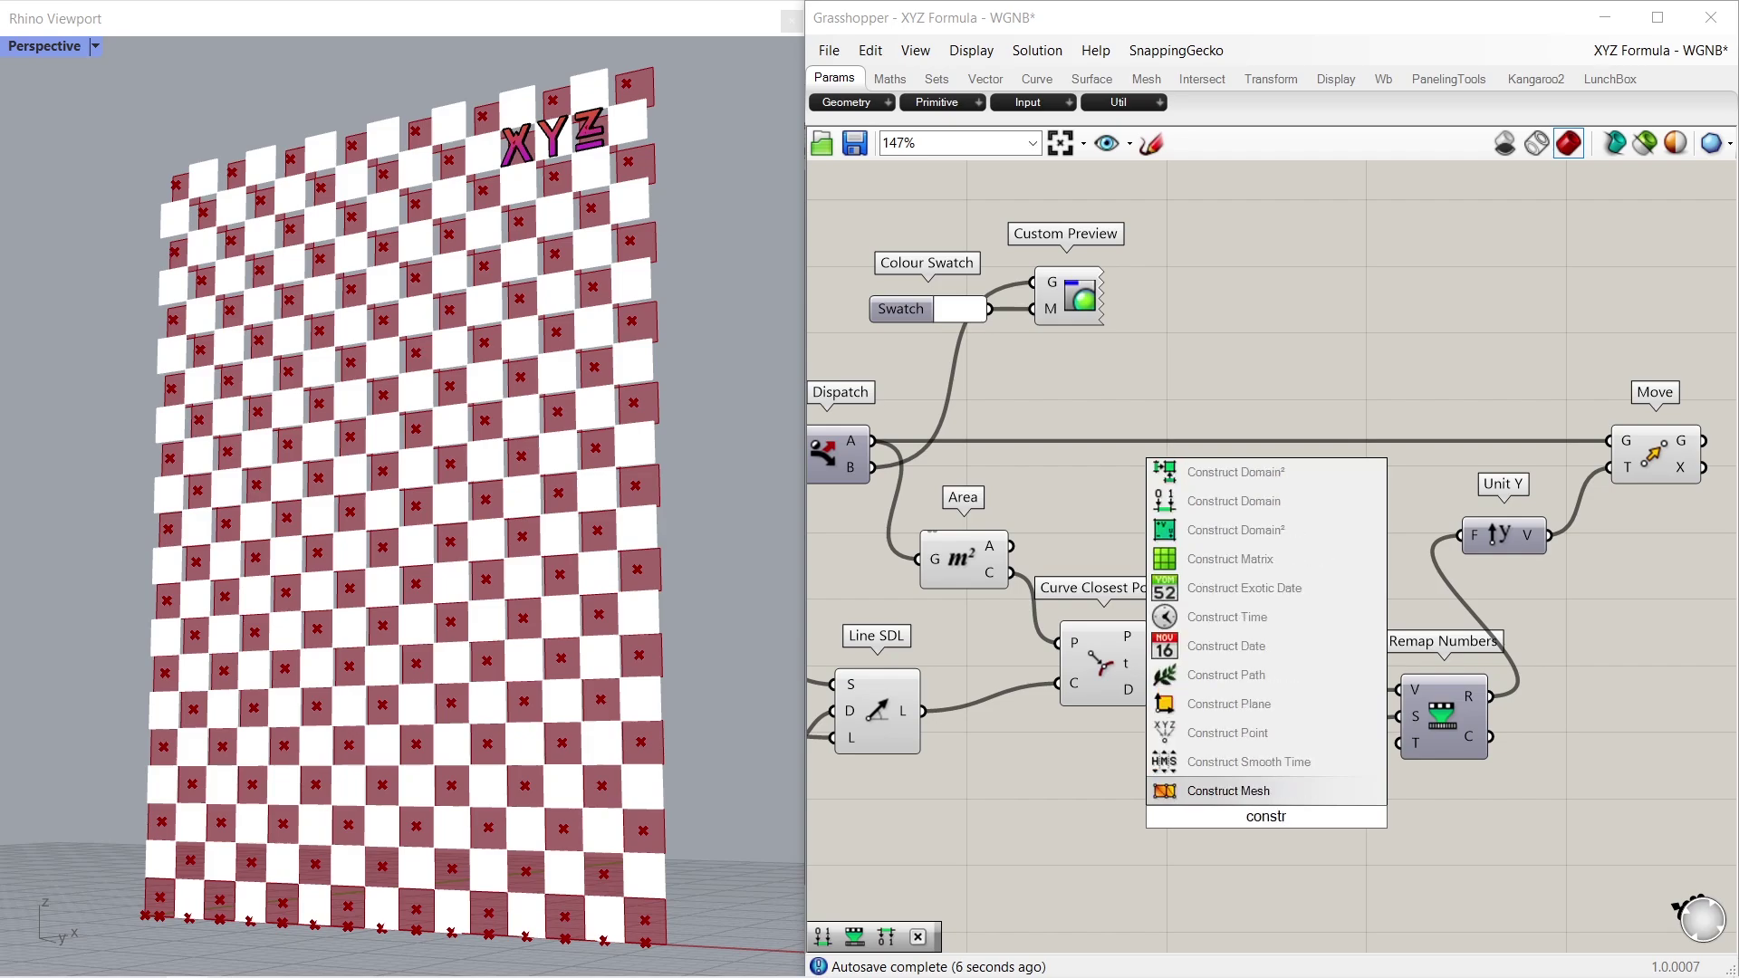
left_click(1268, 503)
mouse_move(1315, 819)
left_mouse_down()
mouse_move(1397, 744)
mouse_move(1280, 821)
mouse_move(1331, 827)
left_mouse_up()
Give Construct Domain two number sliders, with the domain start at 0.00 and the domain end at 1.00
double_click(1096, 817)
type("1.00")
key("Return")
left_click_drag(1036, 824, 1276, 835)
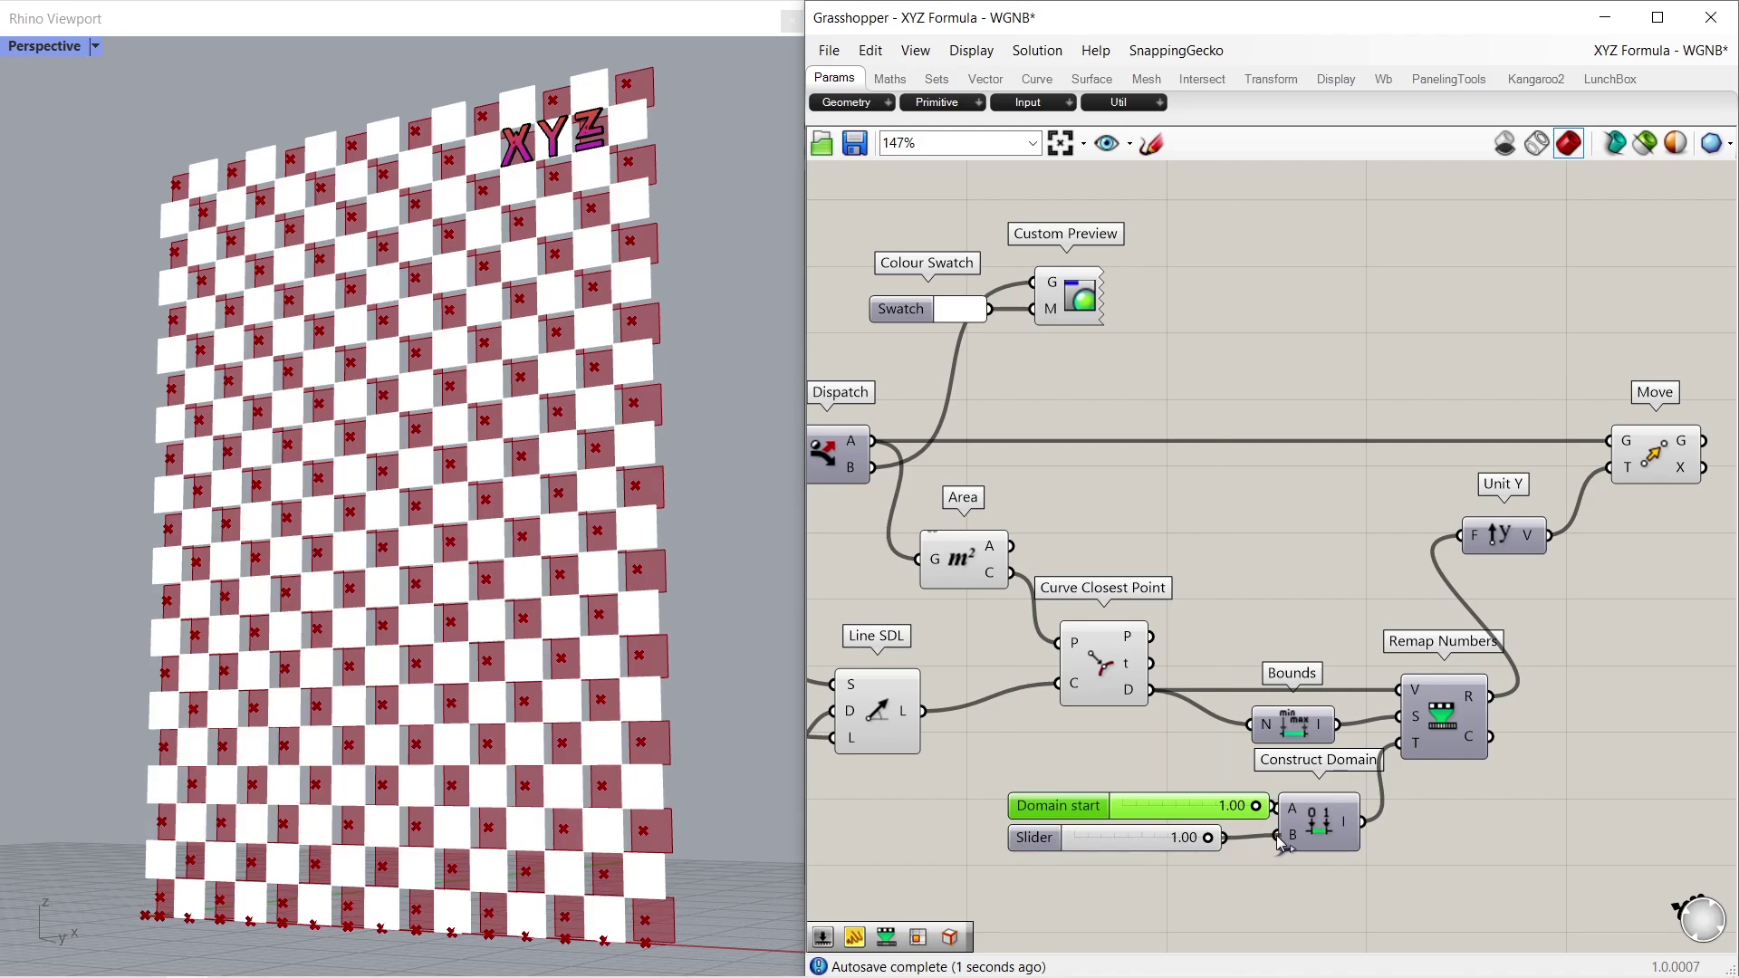
left_click_drag(1136, 776, 1060, 855)
left_click_drag(1217, 808, 1066, 820)
left_click(1237, 795)
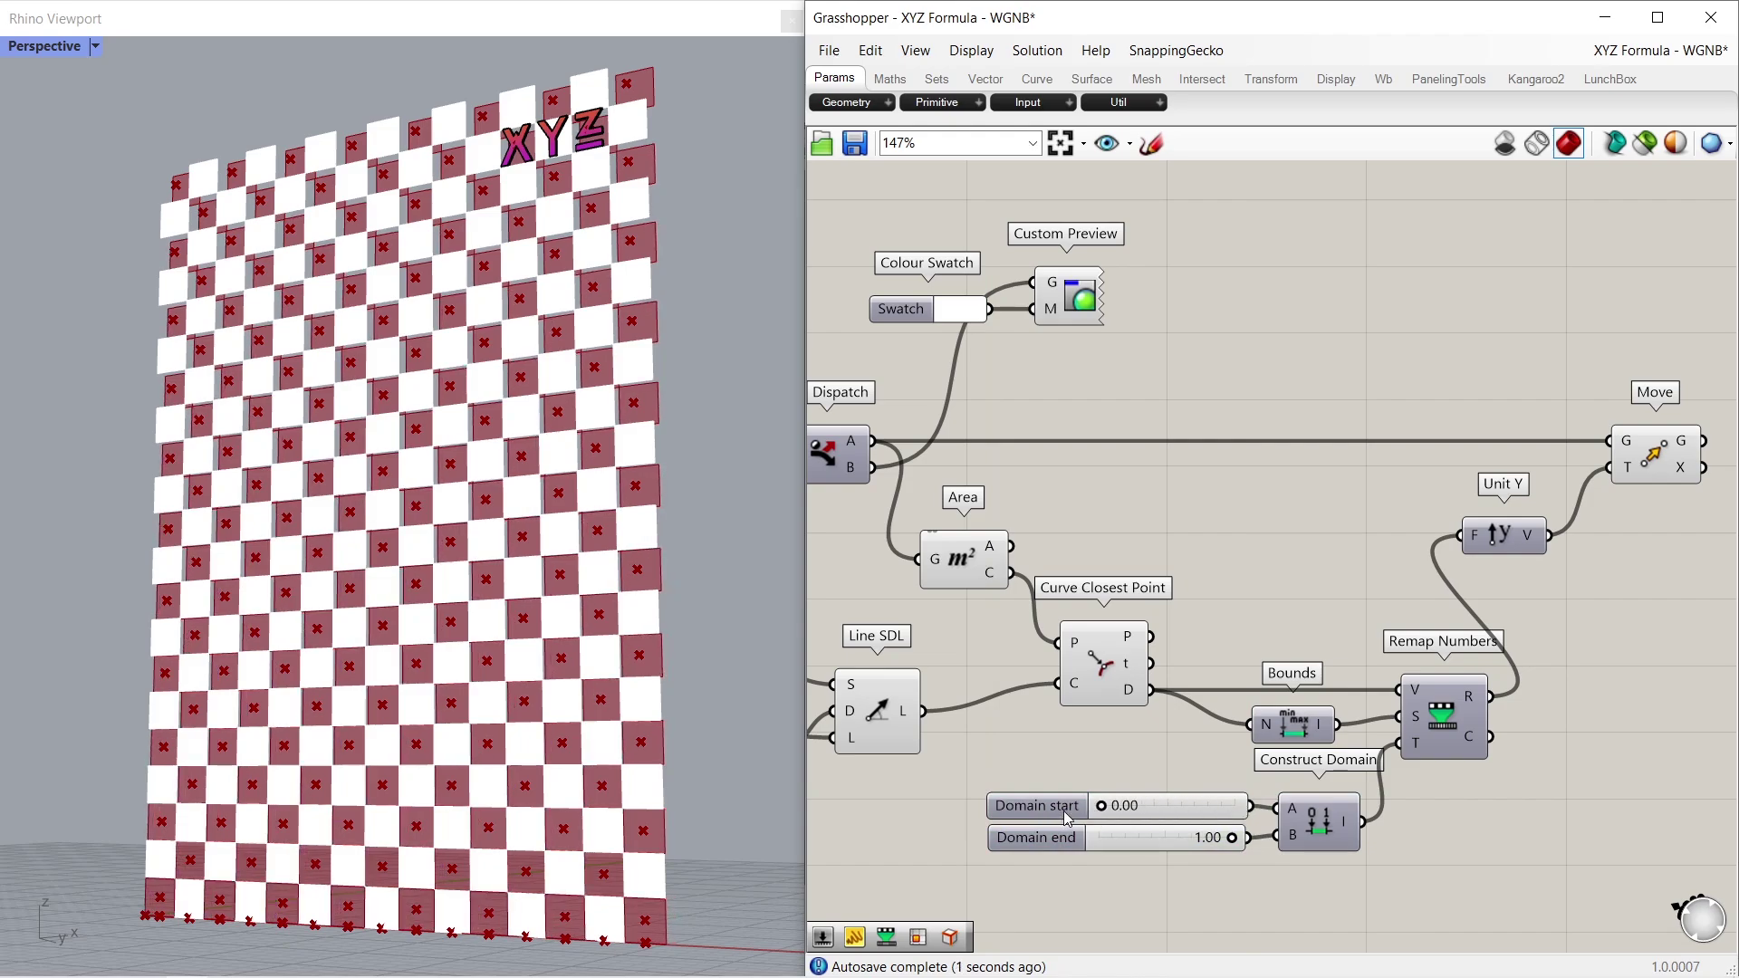
Duplicate the Colour Swatch and Custom Preview pair beside Move and connect Move's G output to the copied preview's G input
scroll(1235, 688, "down", 2)
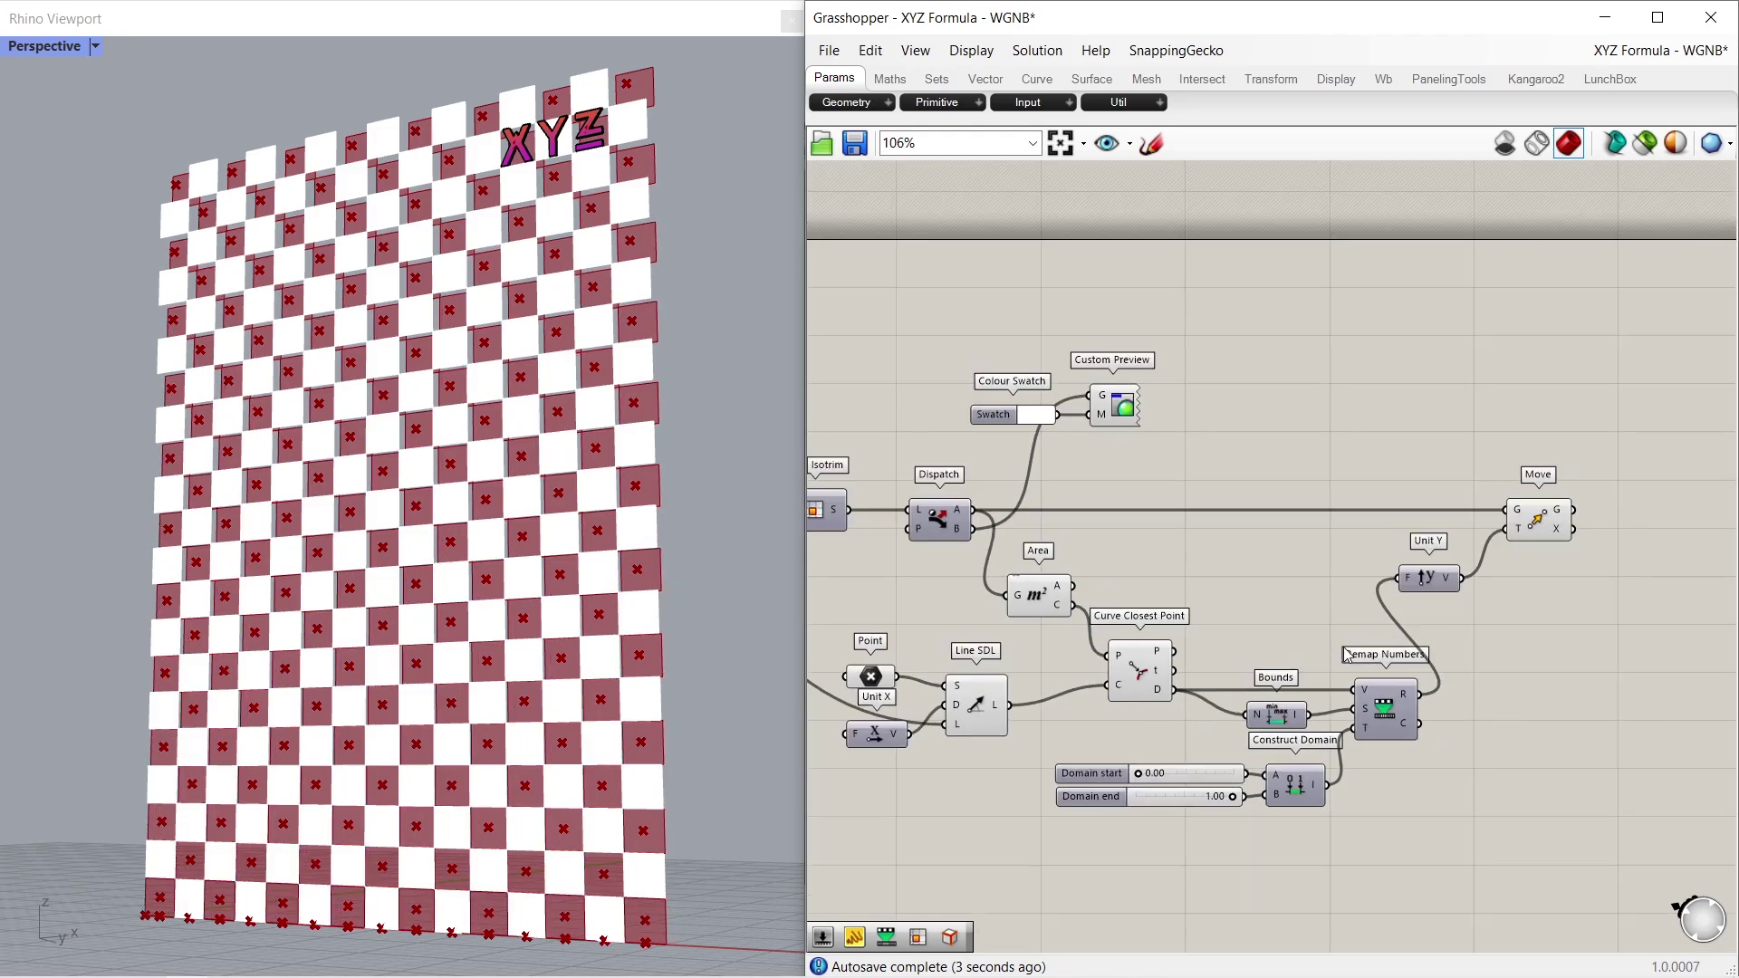
left_click_drag(1193, 368, 930, 466)
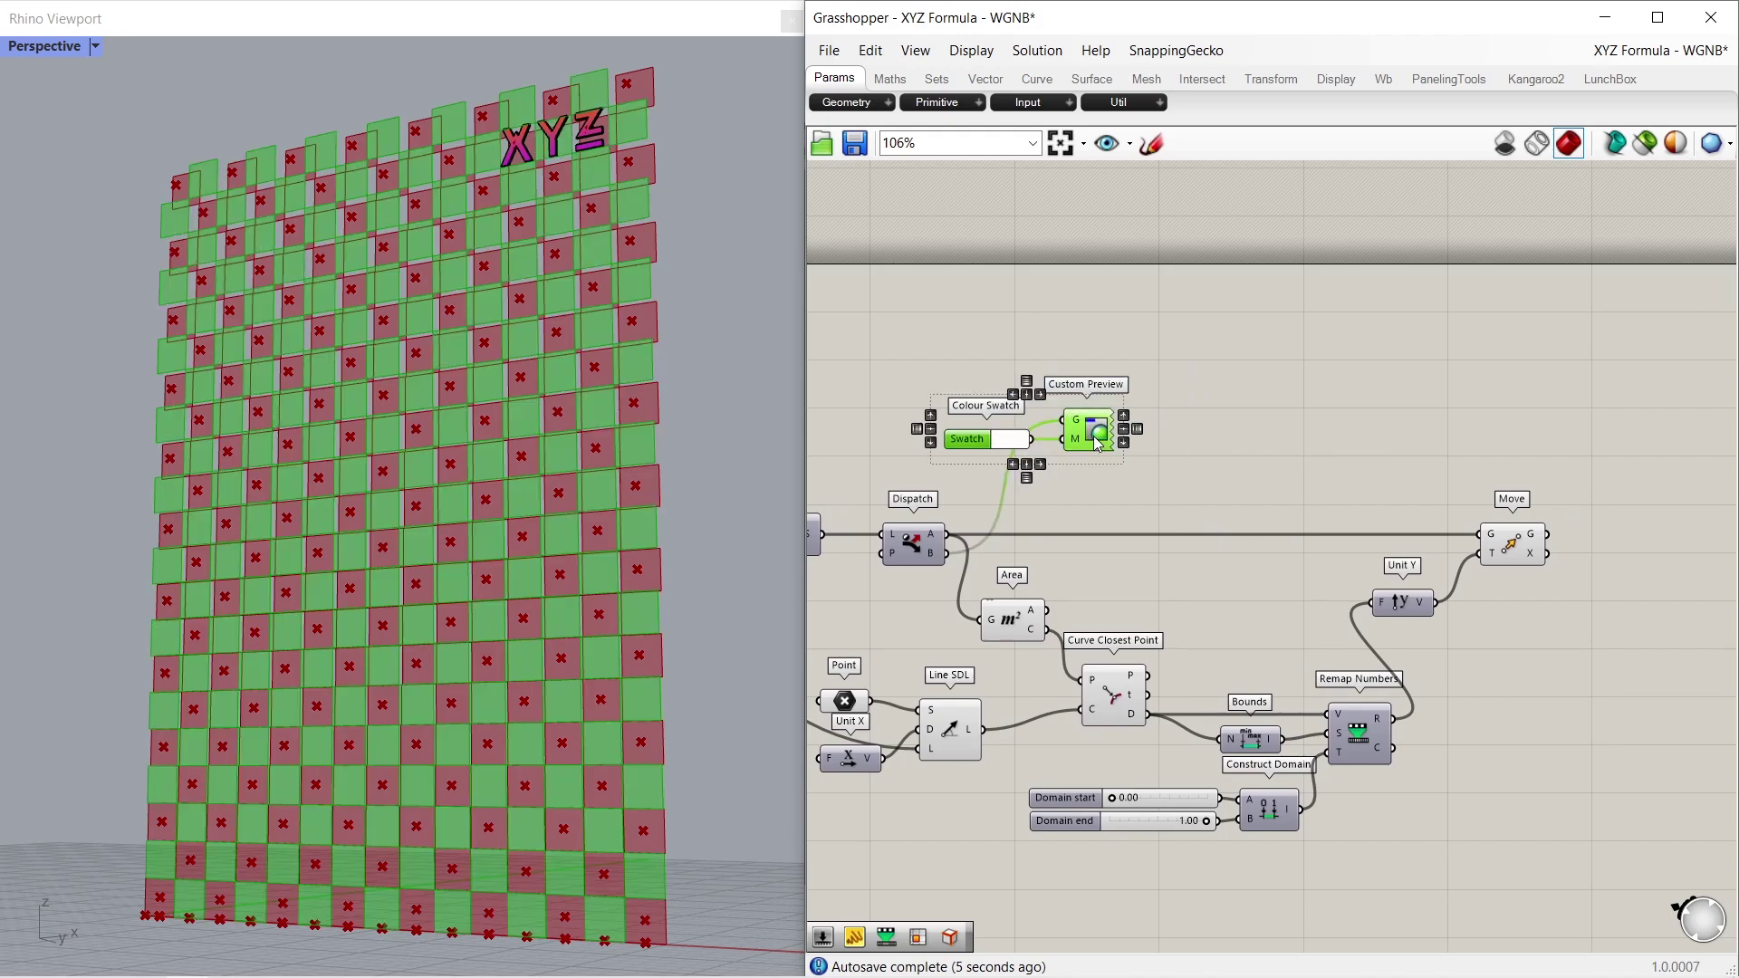
left_click_drag(1559, 583, 1668, 596, "alt")
left_click(1621, 502)
left_click_drag(1548, 535, 1644, 585)
right_click_drag(1663, 651, 1482, 671)
left_click_drag(1481, 672, 1377, 612)
left_click_drag(1499, 622, 1623, 622)
left_click(1416, 534)
Turn off the viewport preview of all components from Isotrim through Move
scroll(1416, 535, "down", 4)
left_click_drag(1488, 759, 987, 534)
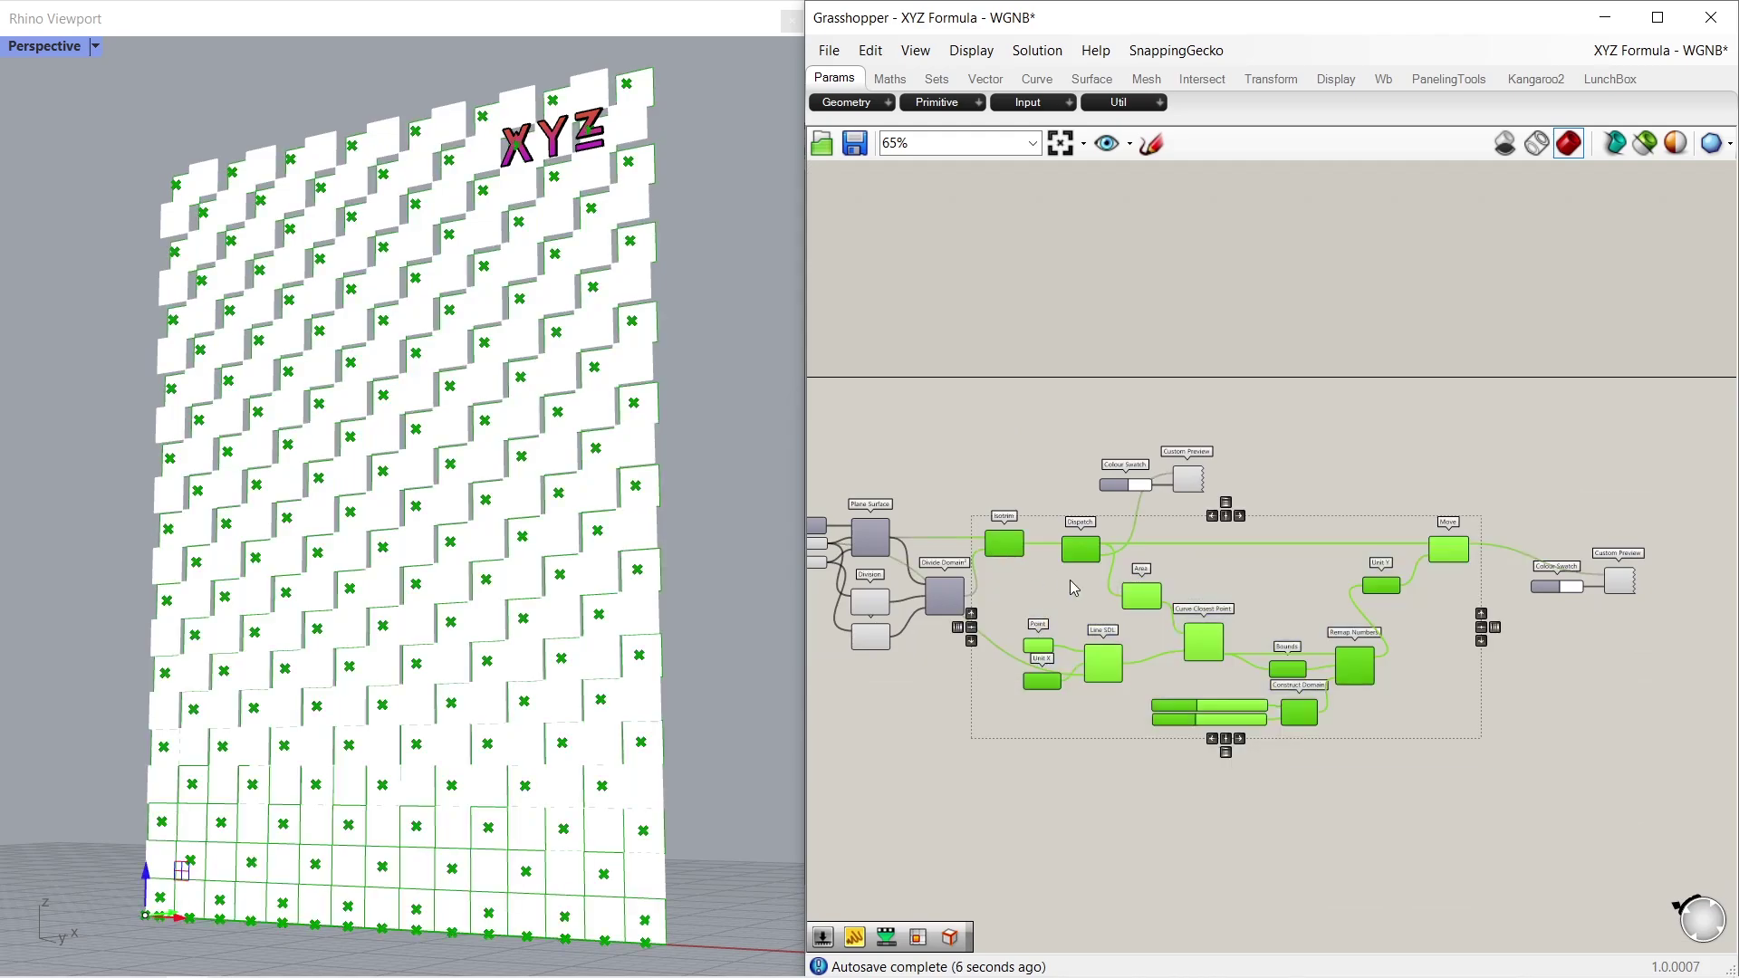
middle_click(1136, 604)
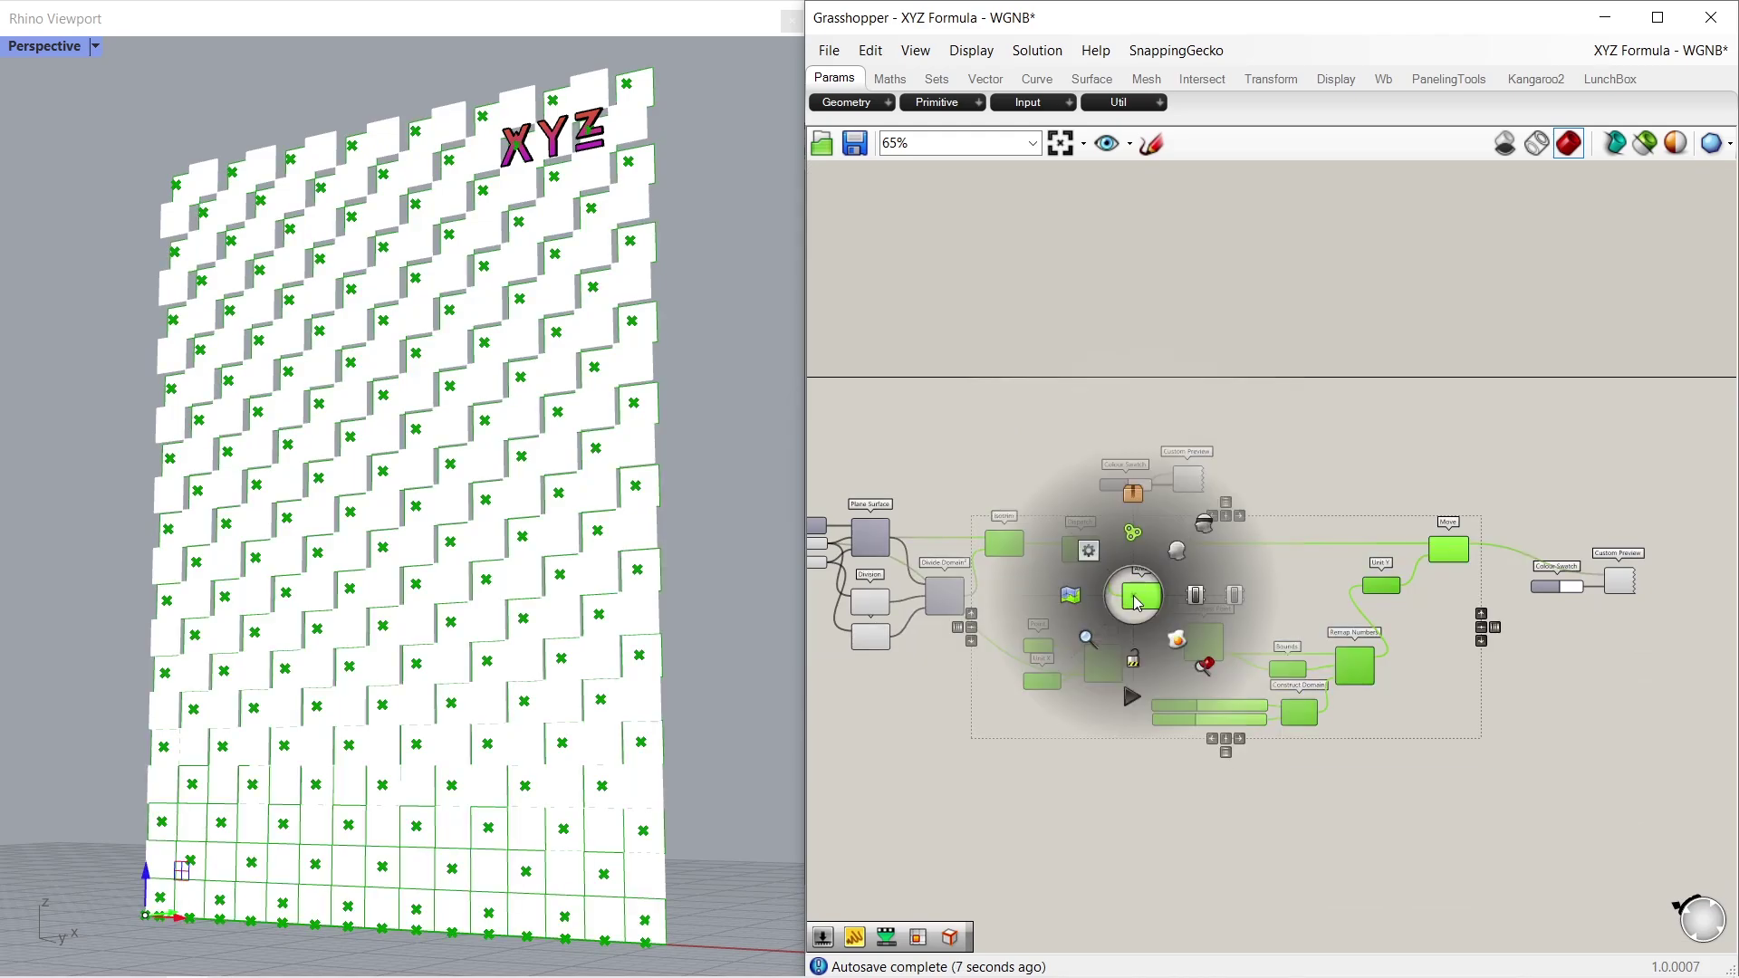
left_click(1202, 529)
left_click(1456, 730)
Set the copied Colour Swatch to light grey and place it with its Custom Preview lower down beside Move
scroll(1455, 726, "up", 5)
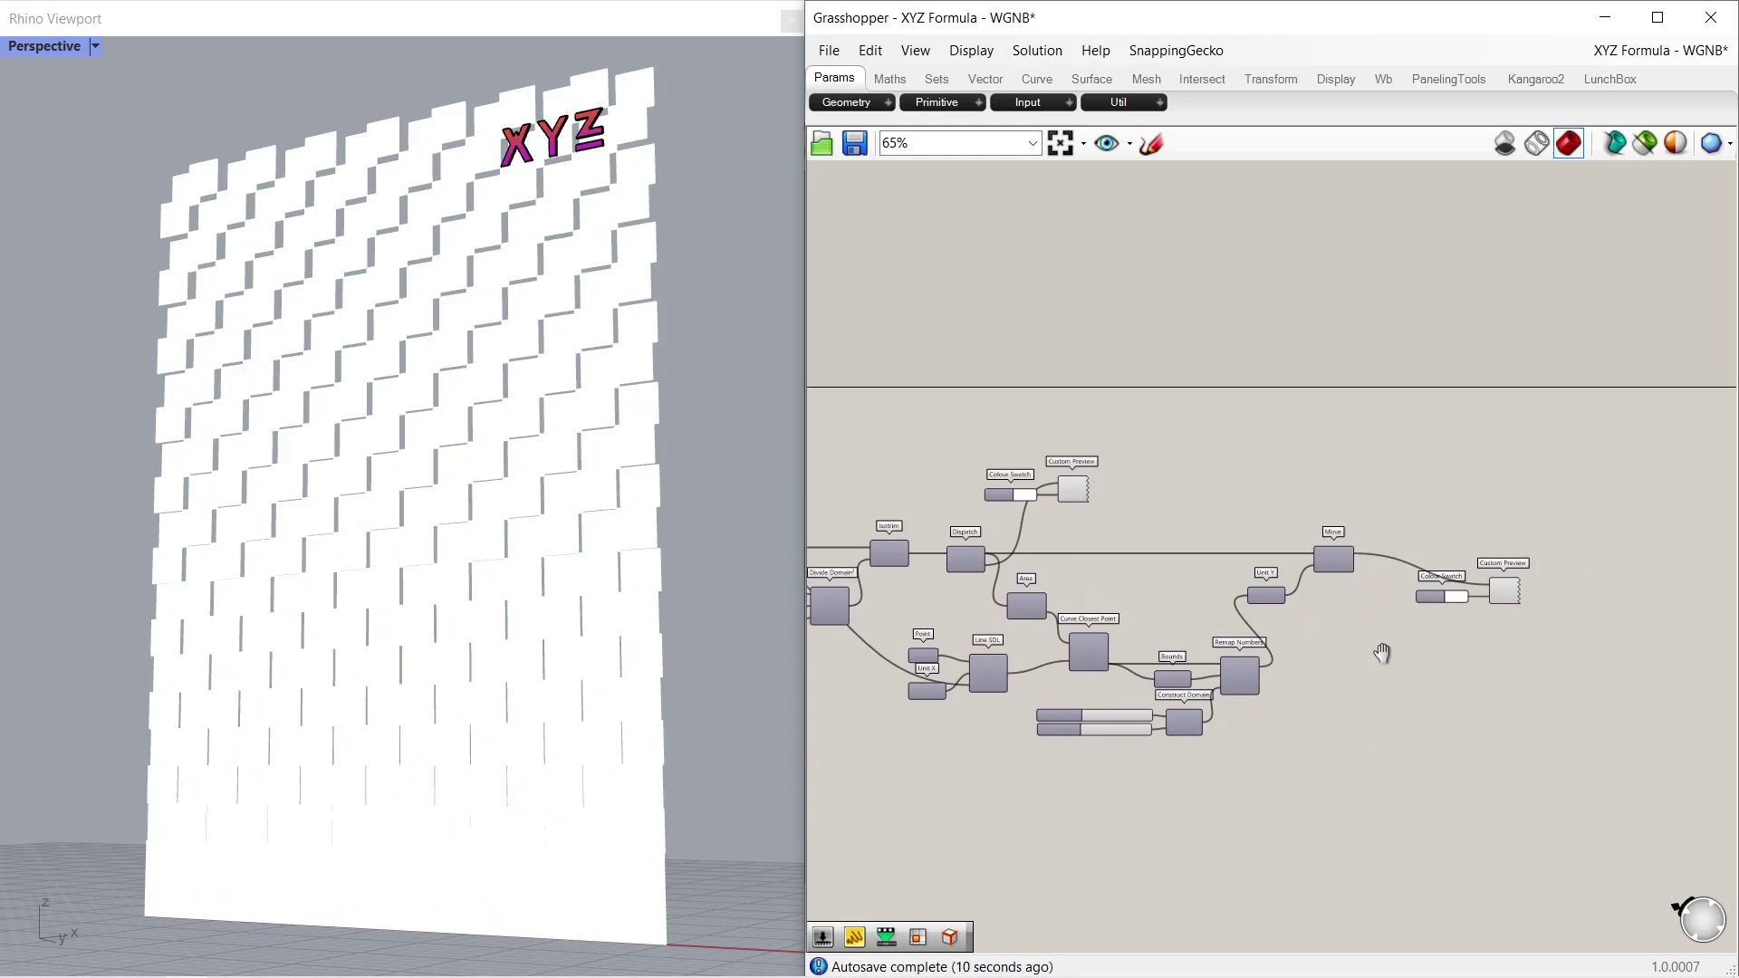
left_click(1447, 571)
mouse_move(1616, 638)
left_mouse_down()
mouse_move(1643, 693)
mouse_move(1654, 670)
left_mouse_up()
left_click(1371, 667)
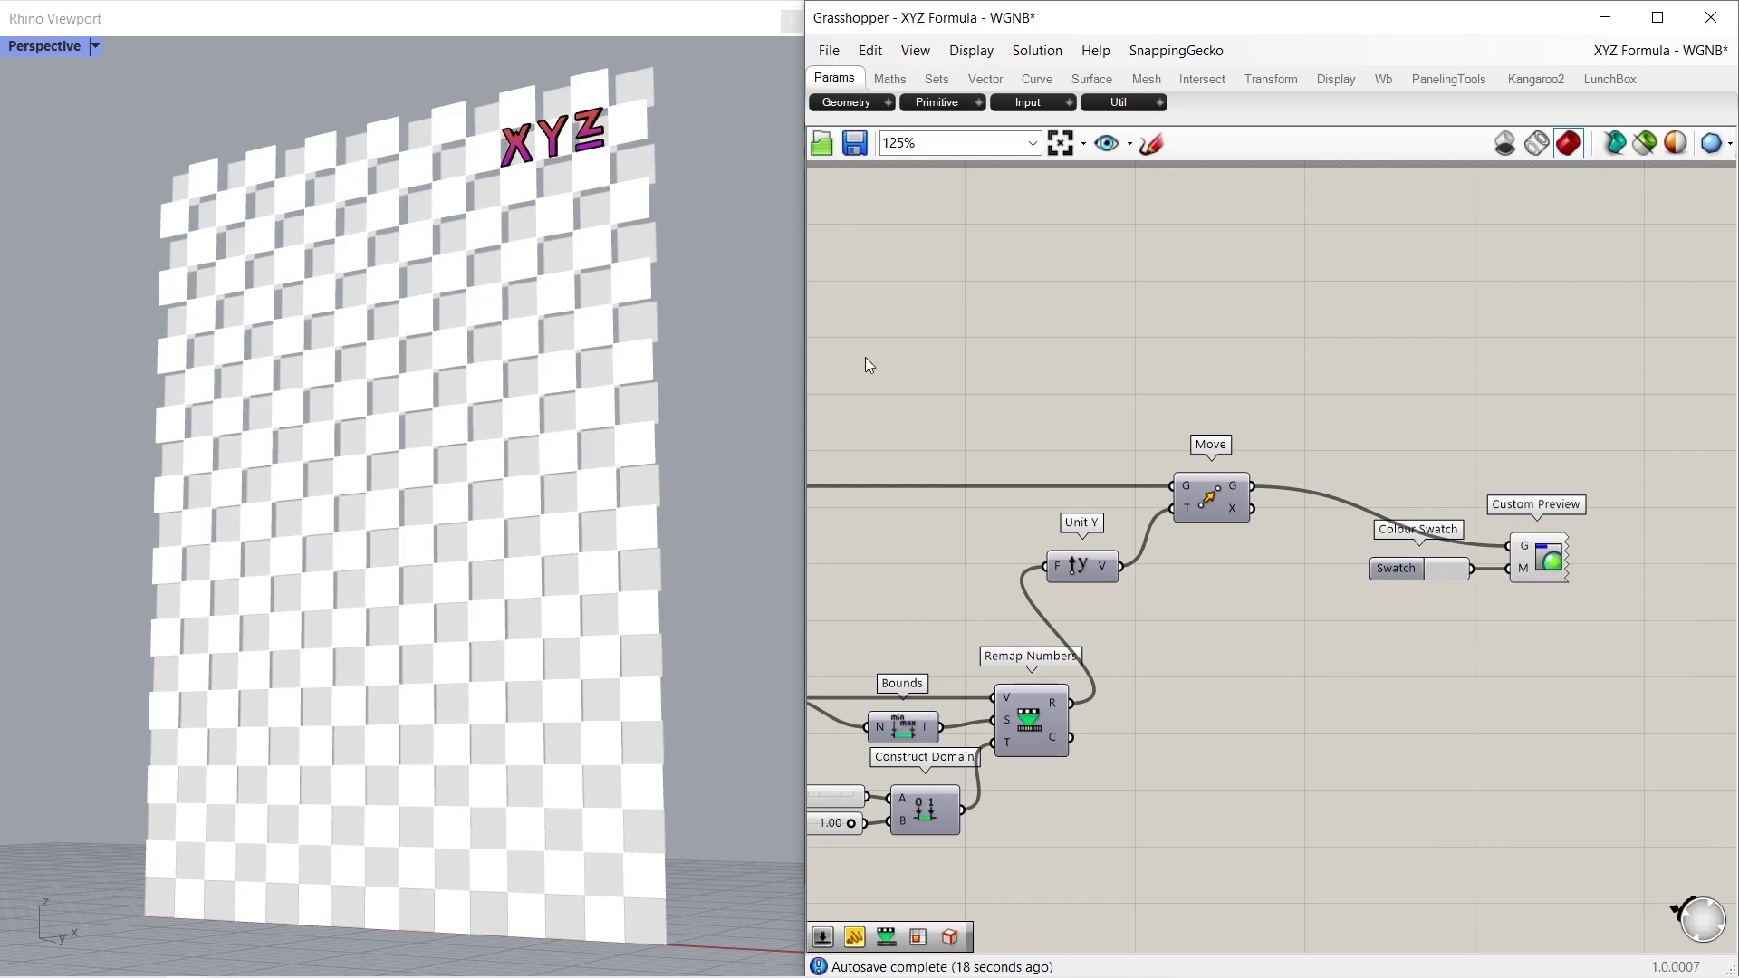
left_click_drag(1610, 660, 1554, 632)
left_click(1454, 466)
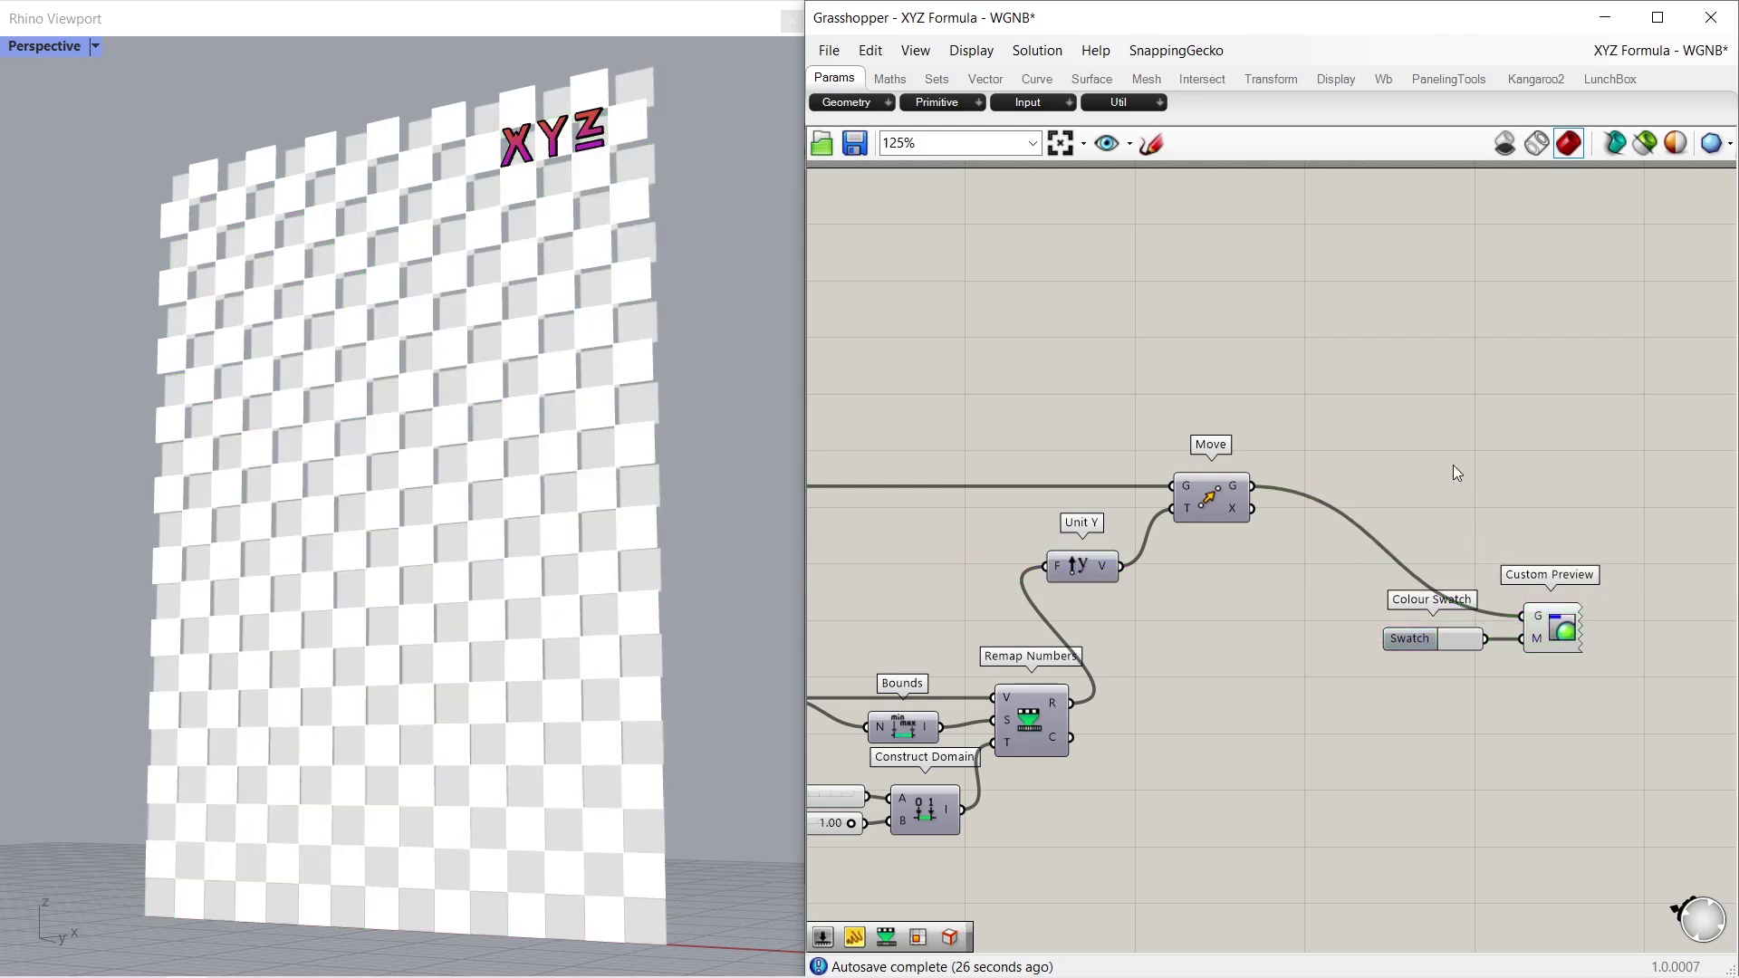
Add a Brep Edges component above Move
double_click(1374, 426)
type("brep")
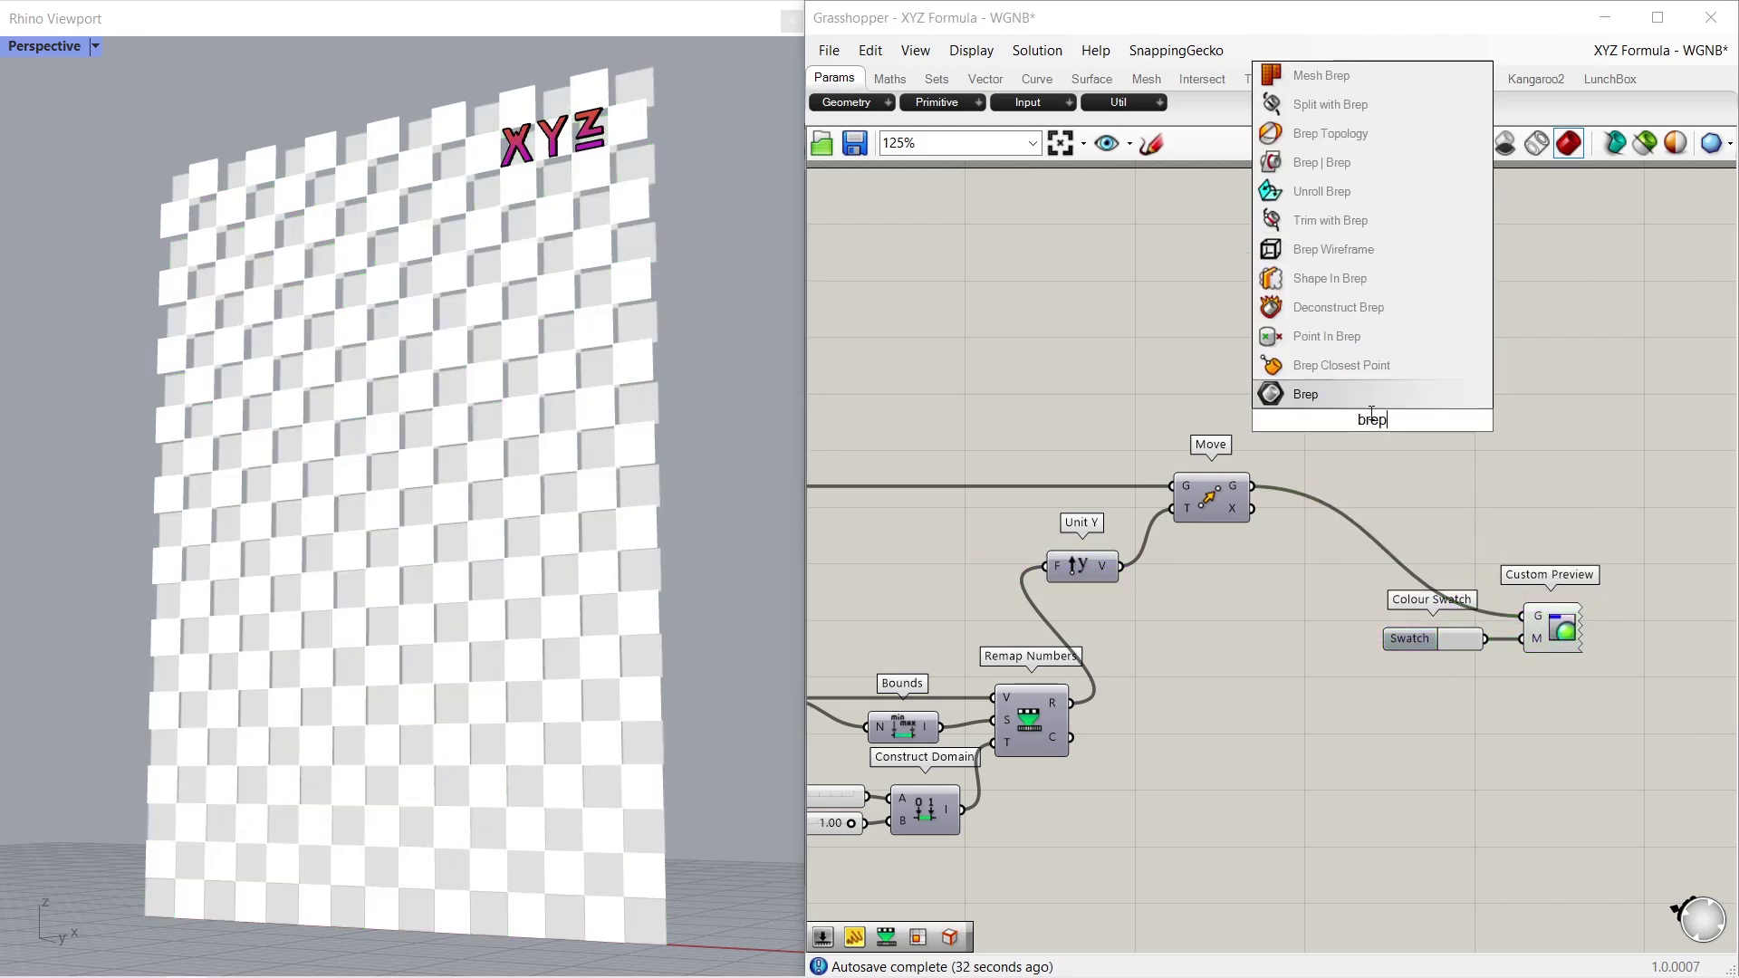
type(" edges")
left_click(1393, 393)
left_click_drag(1376, 433, 1336, 385)
Duplicate Brep Edges, feeding the lower one from Move's G output and the upper one from Dispatch's A output
right_click_drag(1336, 384, 1393, 478)
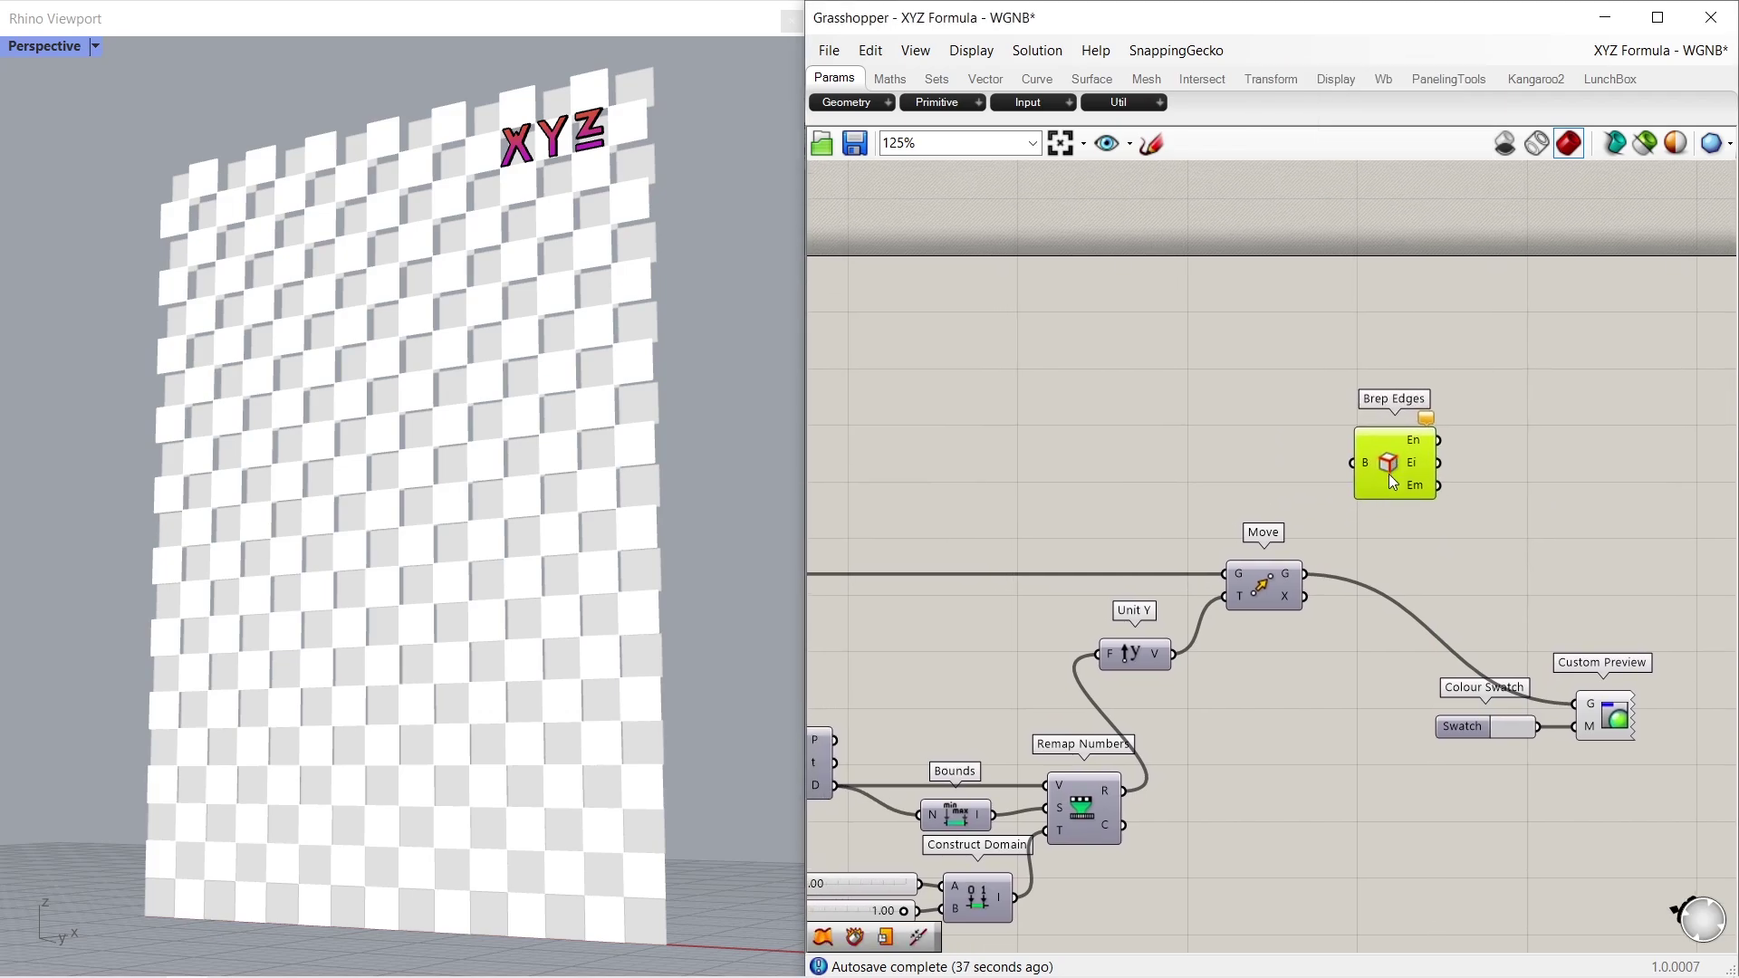
left_click_drag(1383, 495, 1377, 384, "alt")
left_click(1278, 498)
left_click_drag(1306, 574, 1349, 495)
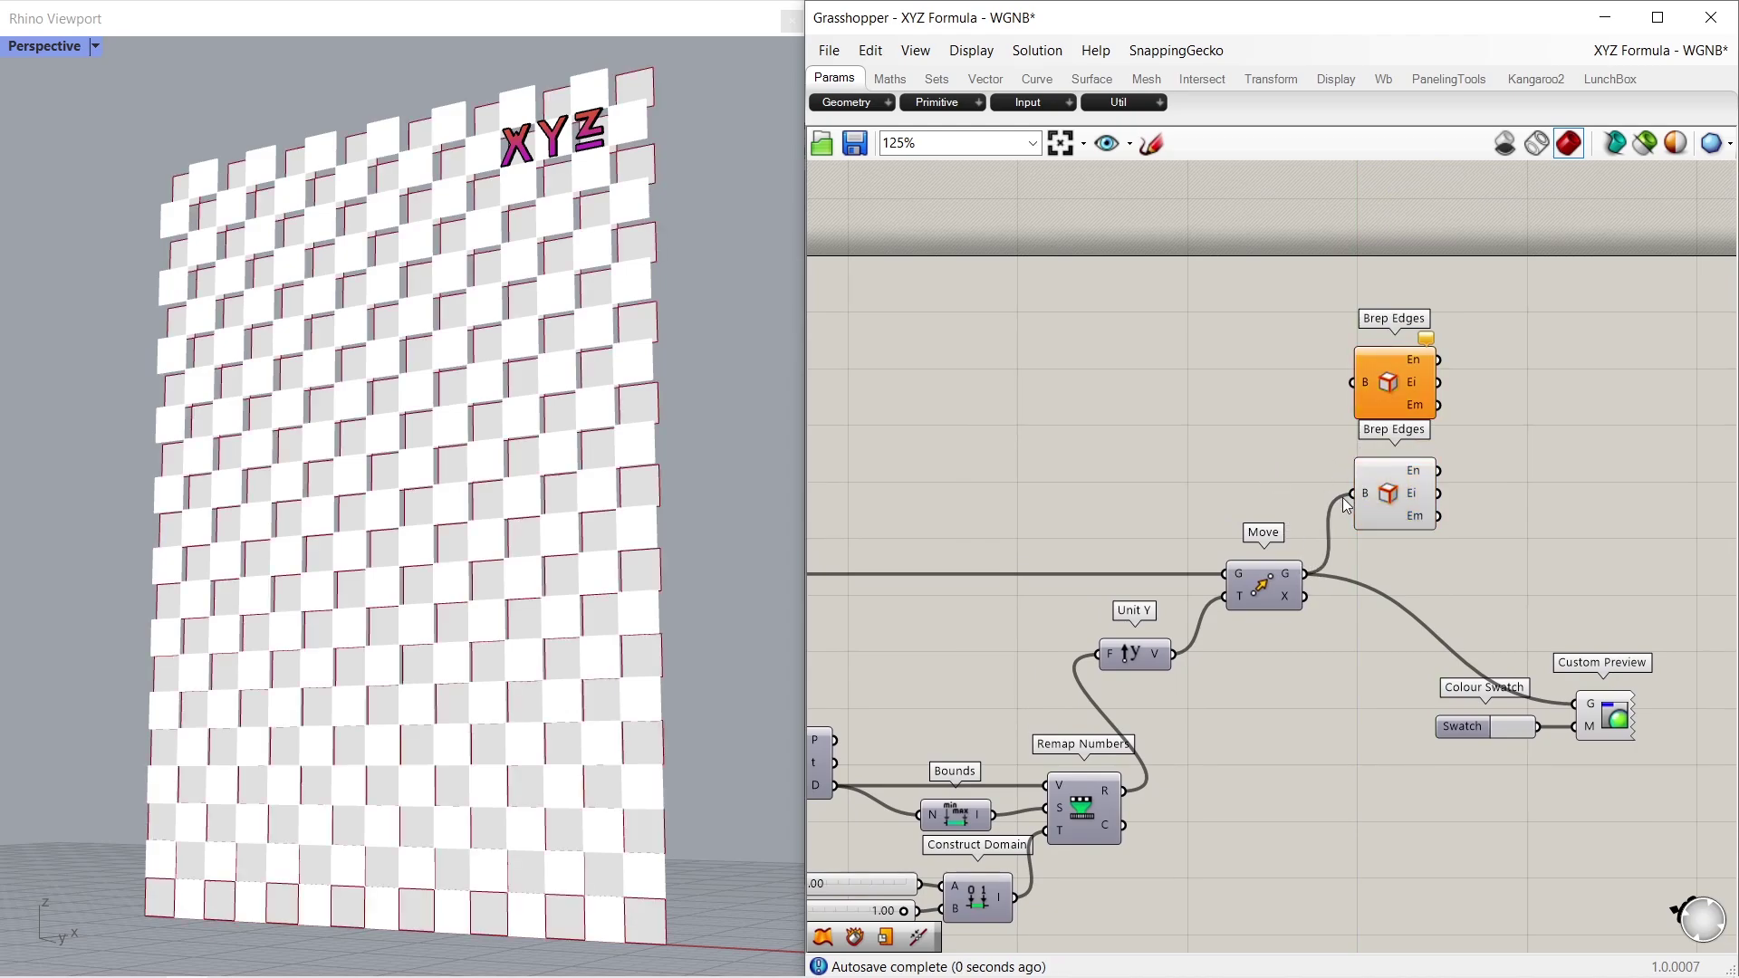
right_click_drag(1074, 527, 1313, 519)
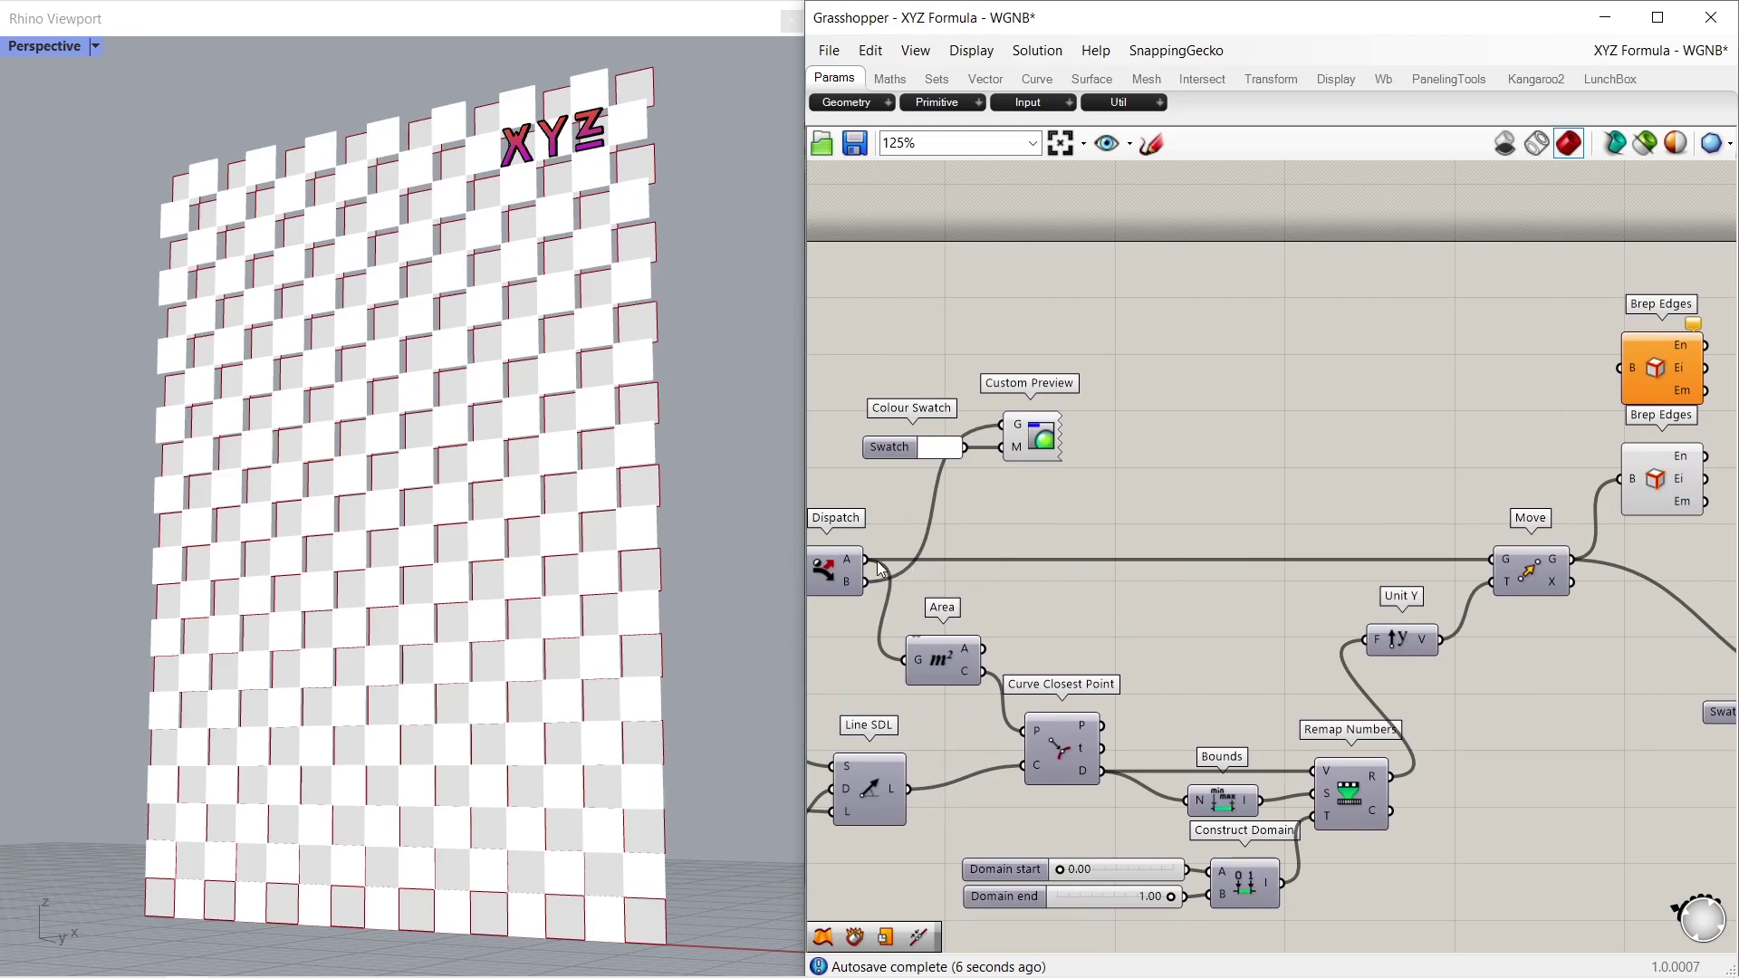
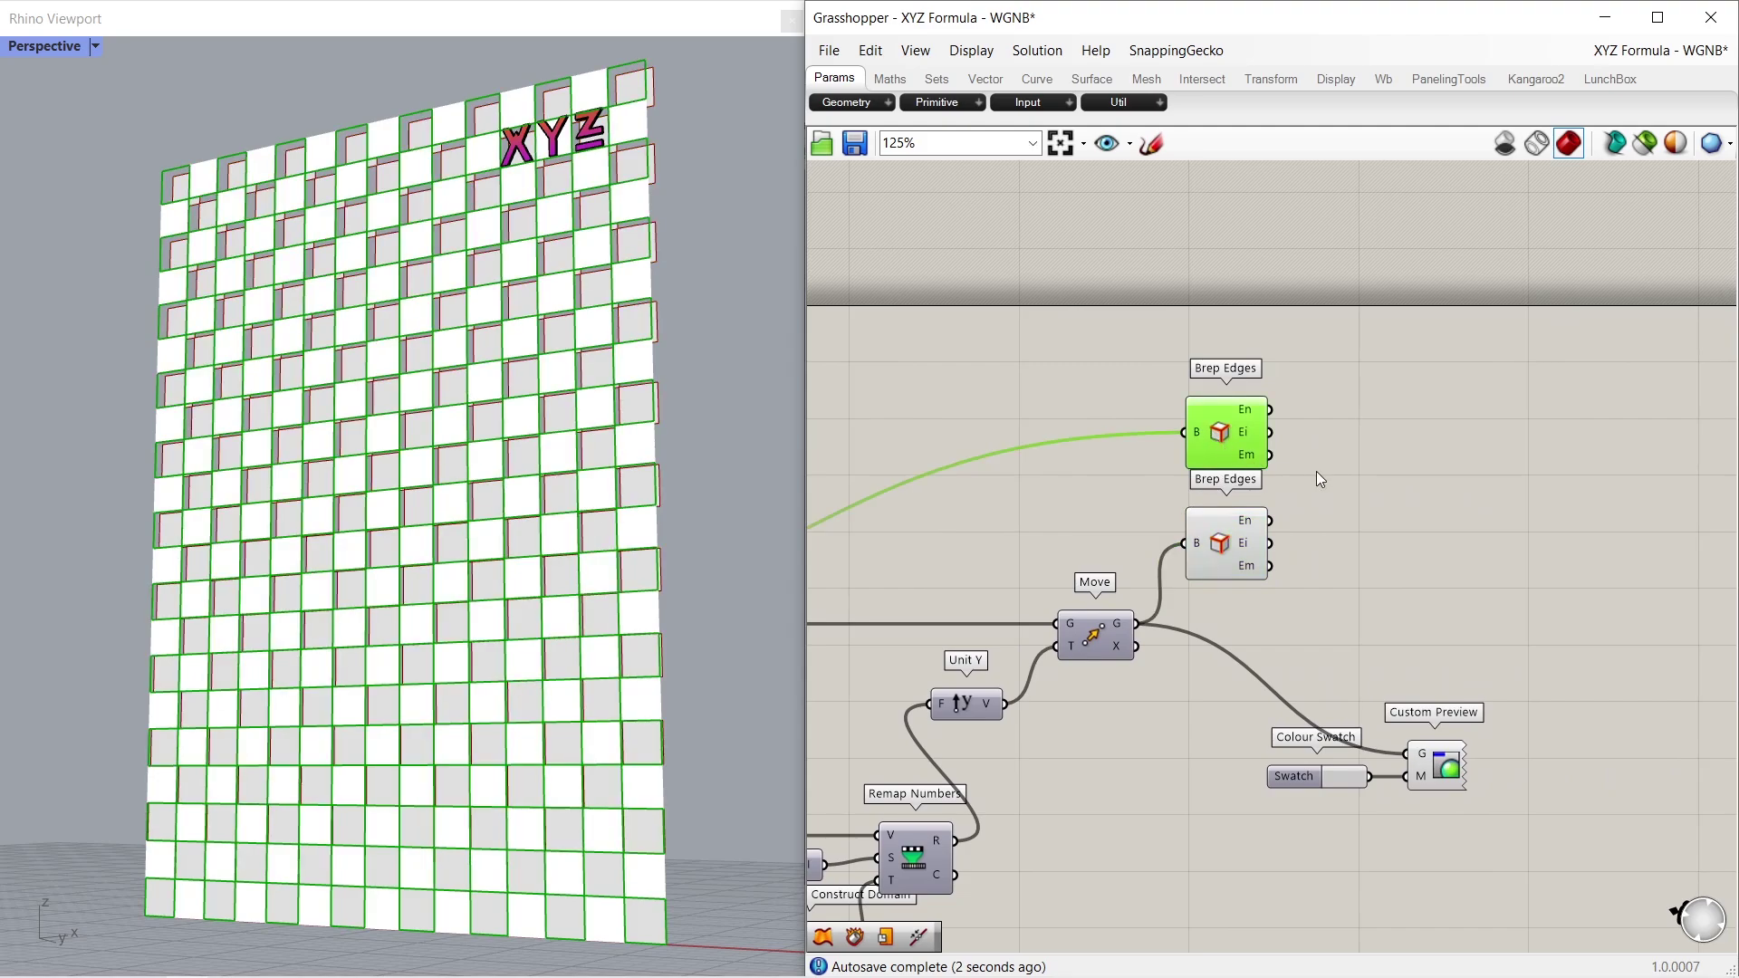
Add a List Item component and connect the lower Brep Edges' En output to its L input
left_click(1340, 471)
scroll(1354, 480, "up", 1)
double_click(1380, 555)
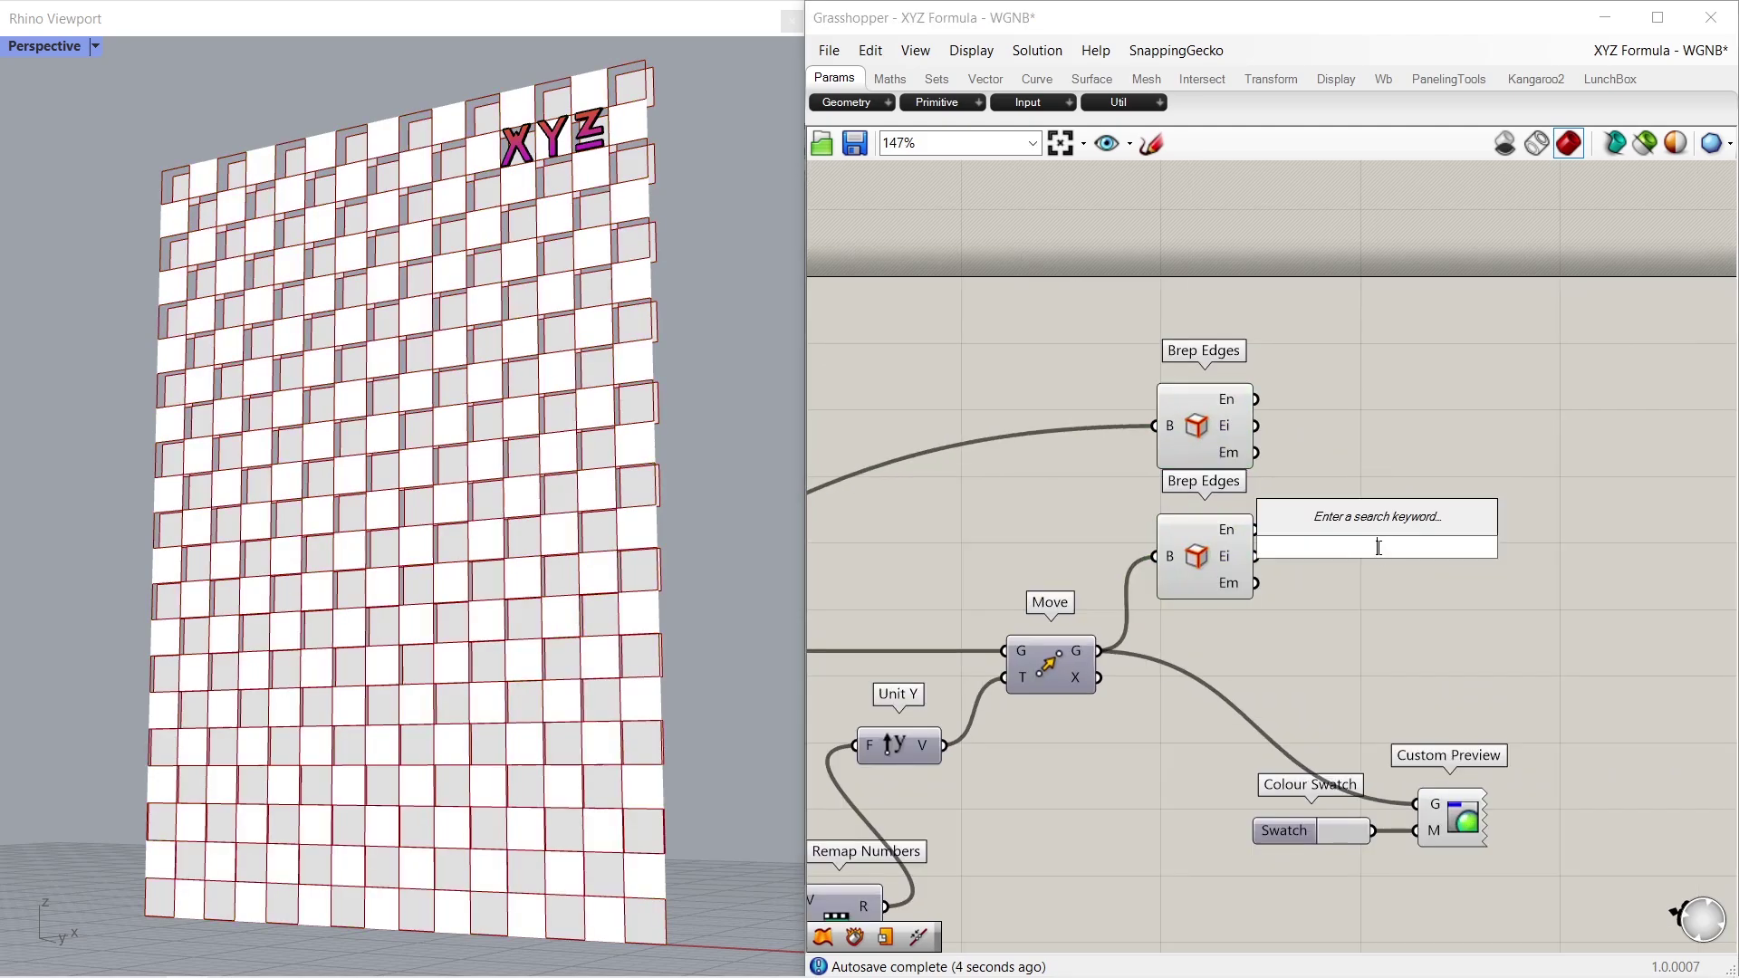
type("listite")
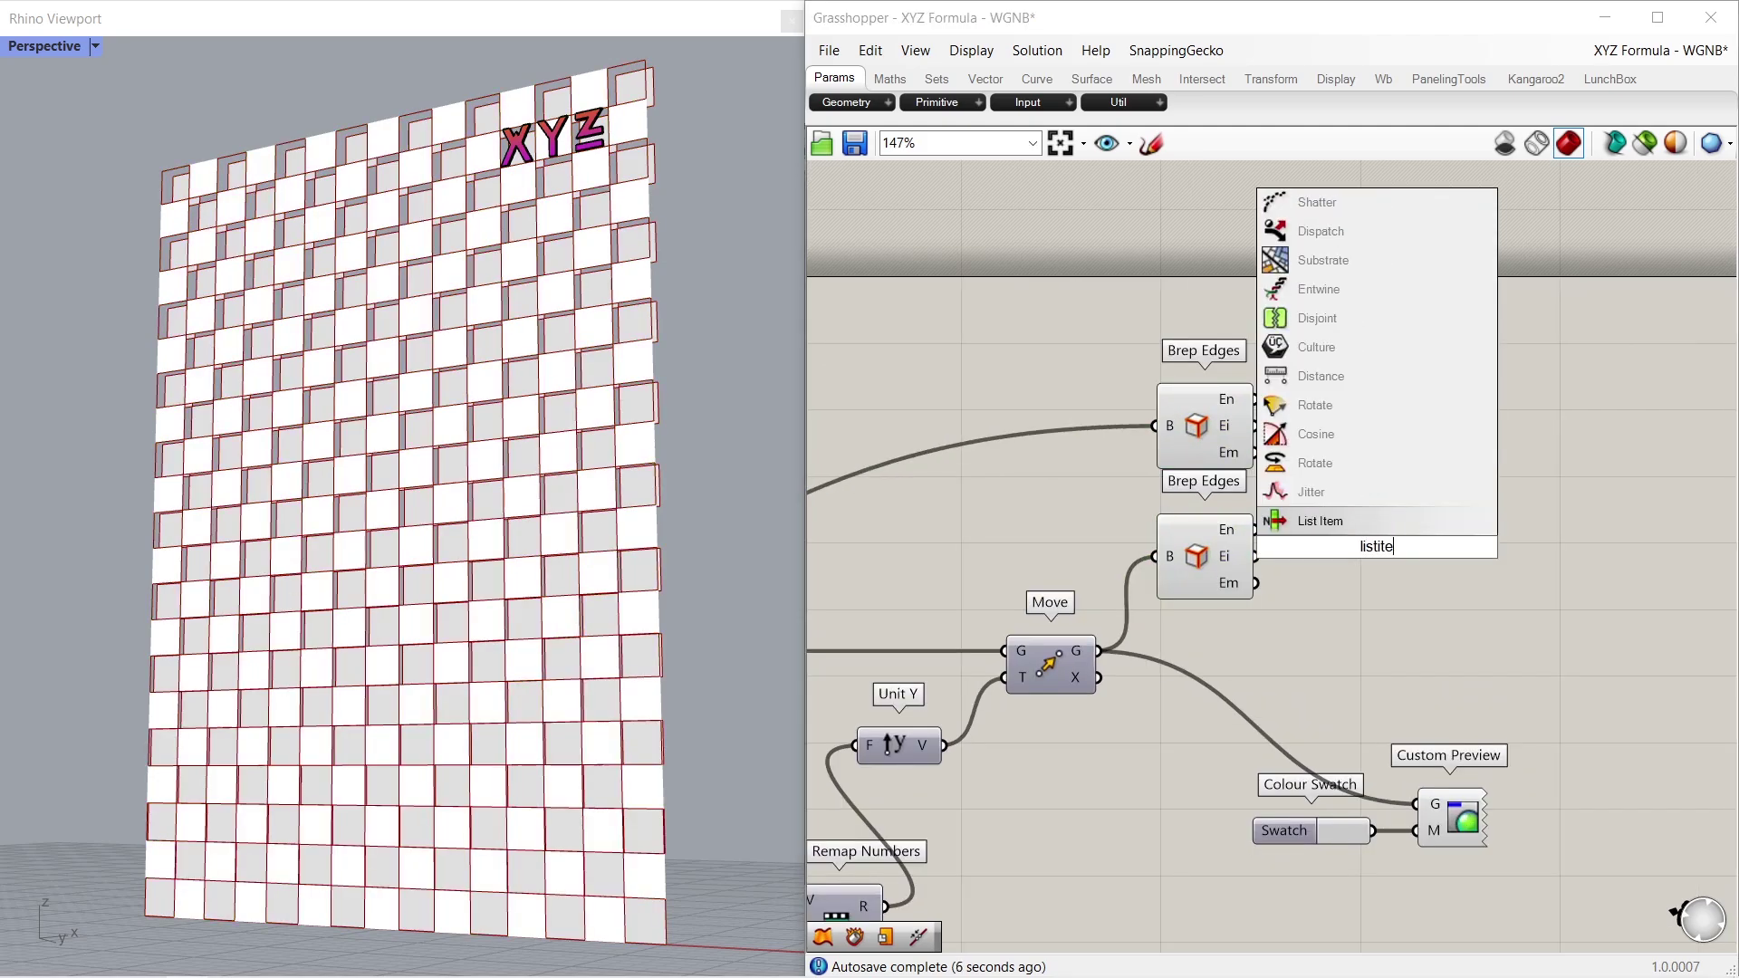
key("Return")
left_click_drag(1366, 549, 1376, 558)
left_click_drag(1264, 540, 1341, 529)
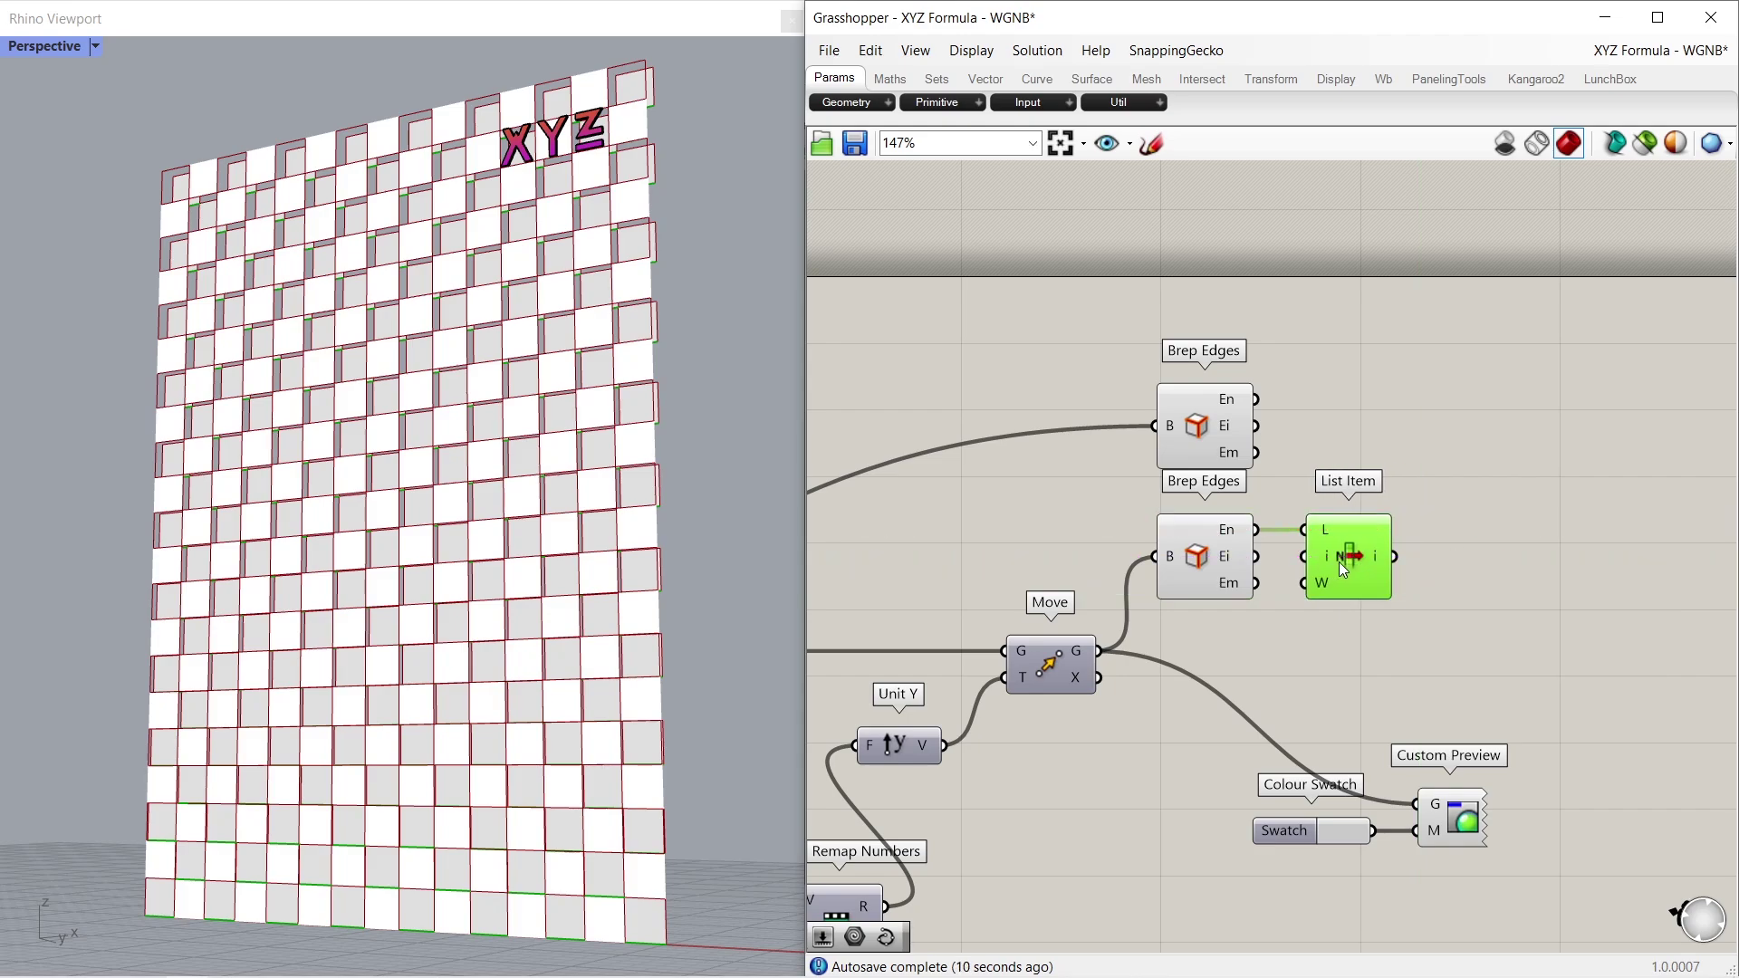
Extend List Item with the three extra outputs +1, +2 and +3
scroll(1449, 559, "up", 3)
scroll(1454, 558, "up", 4)
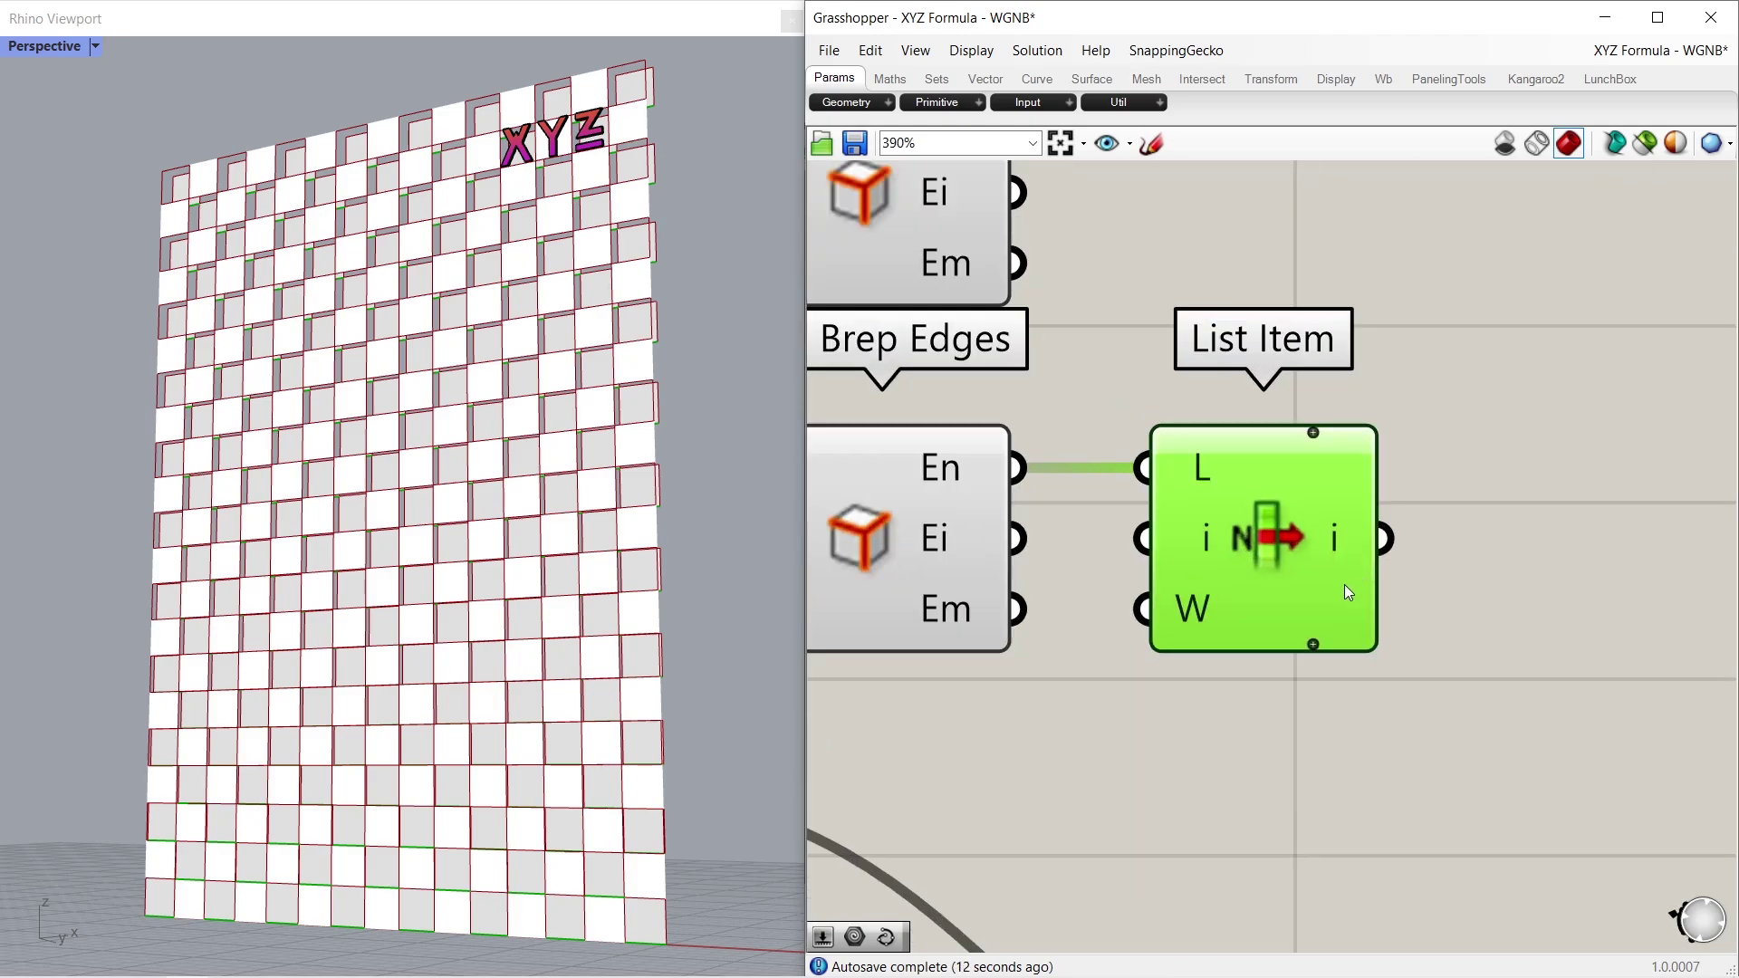
left_click(1313, 644)
left_click(1313, 644)
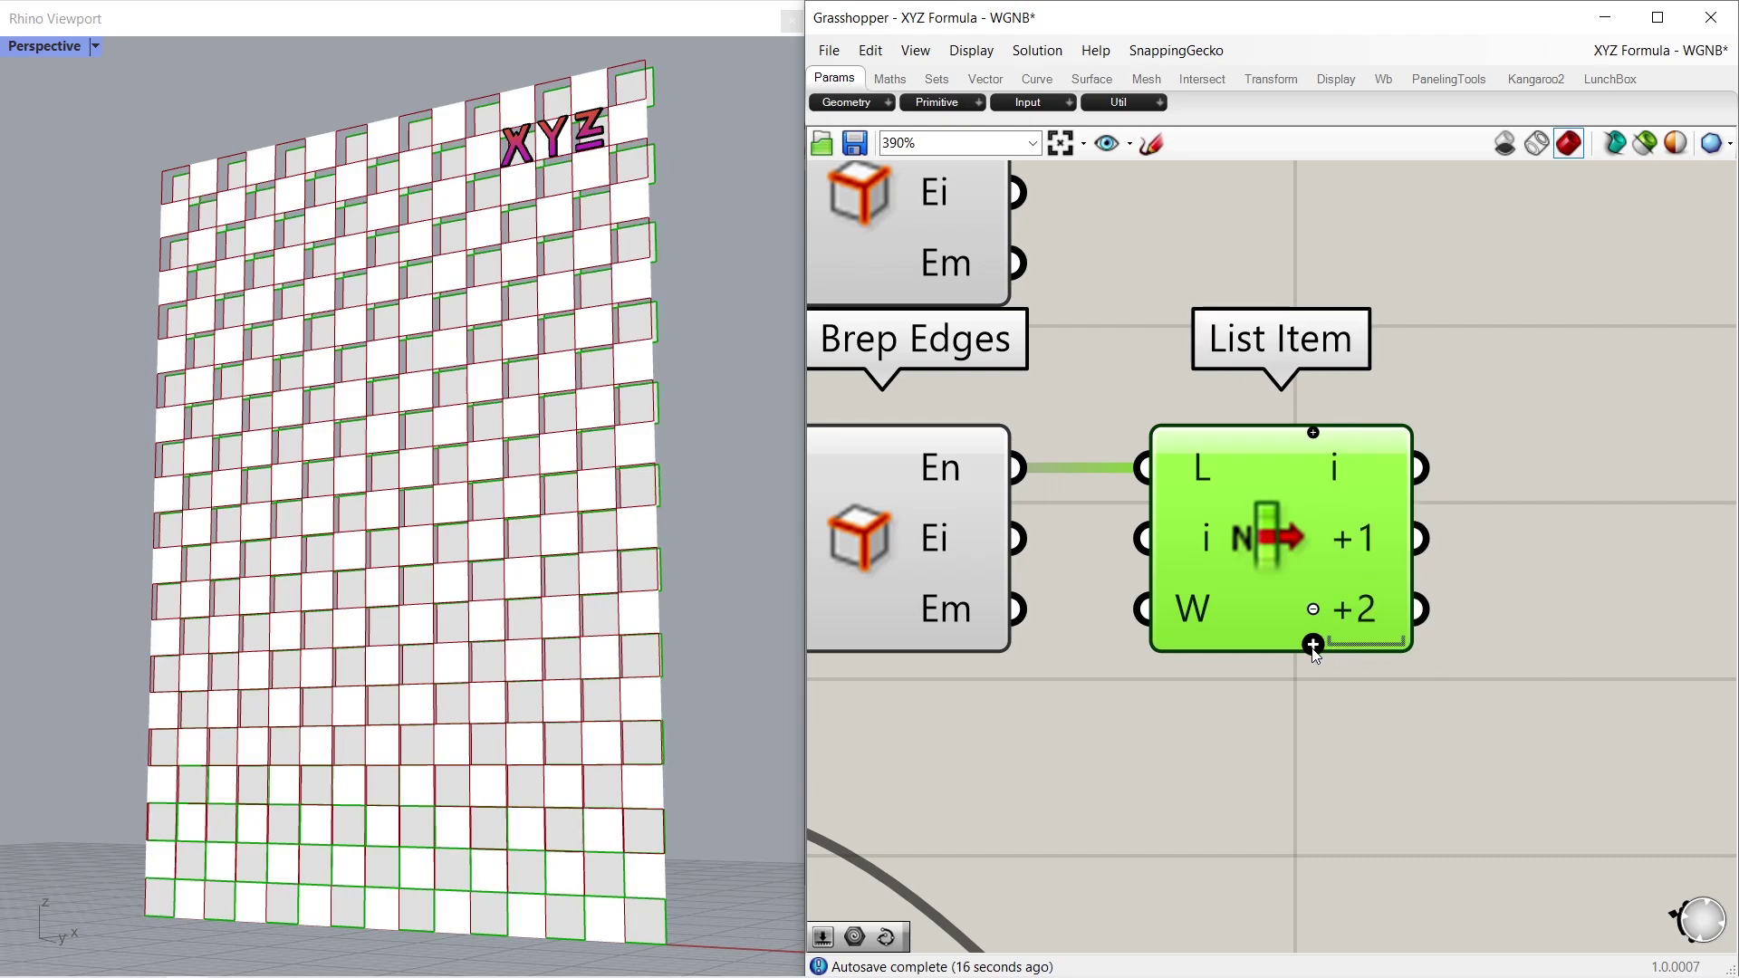
left_click(1313, 644)
left_click(1574, 554)
Add a Geometry parameter beside List Item and check the i and +1 edges by wiring each output into it
double_click(1574, 555)
type("g")
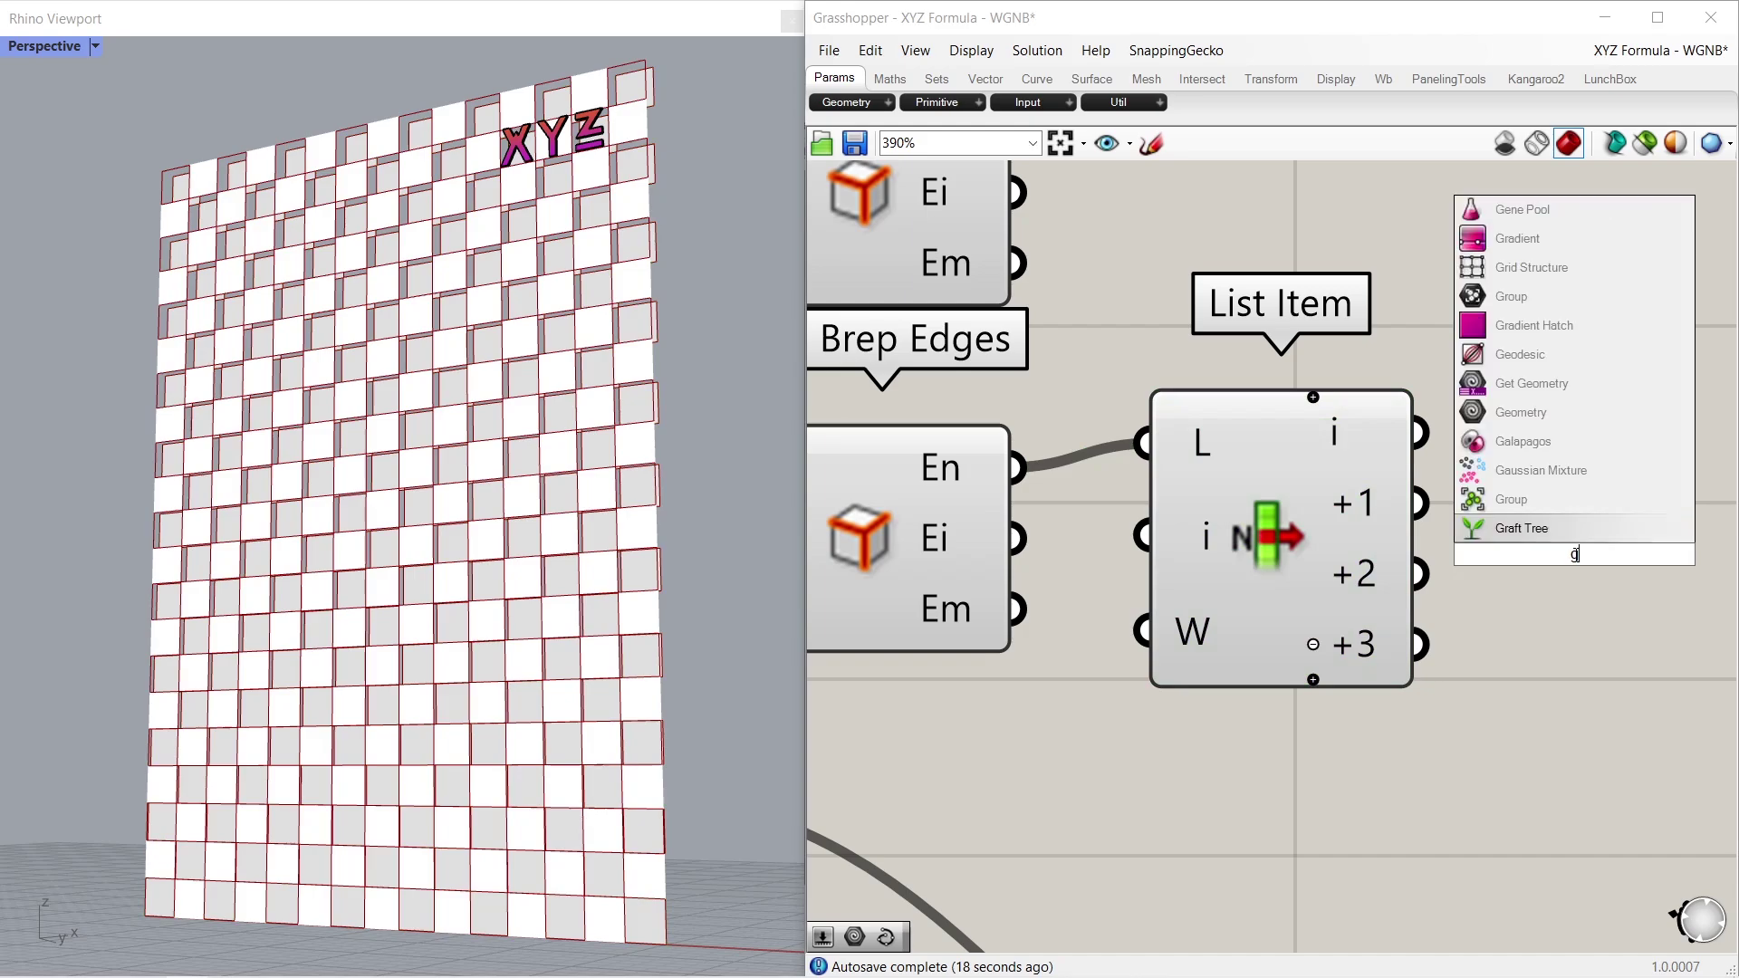
type("eo")
left_click(1556, 530)
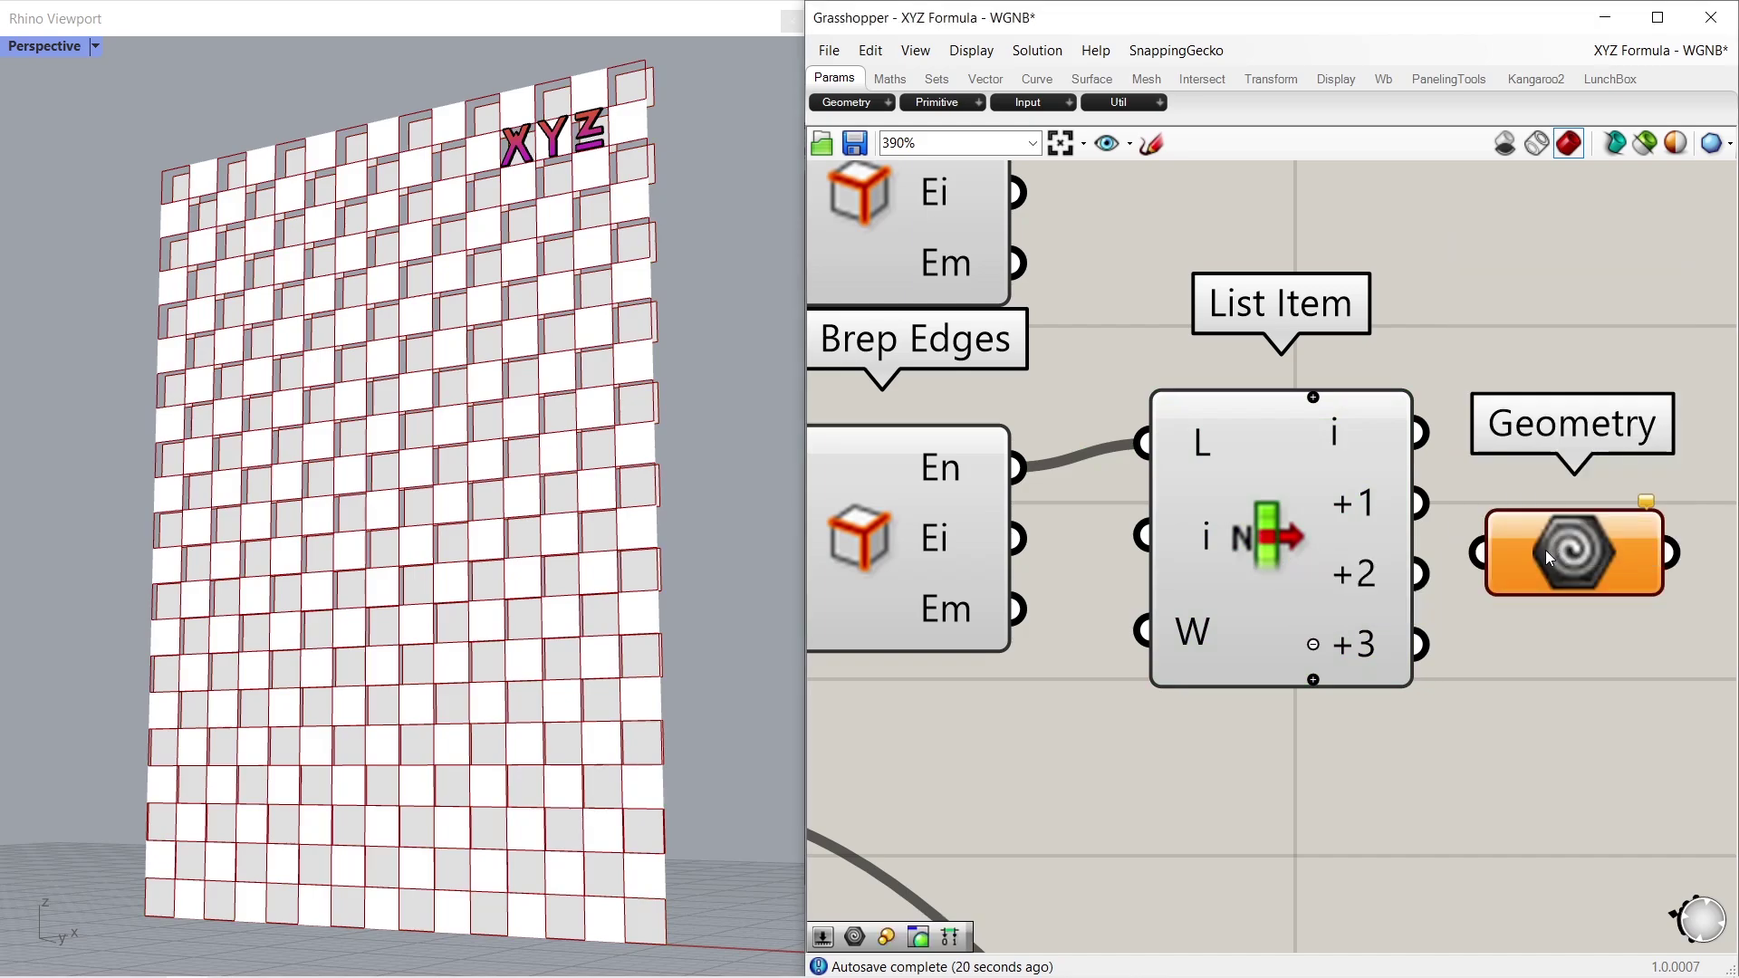
left_click_drag(1544, 550, 1605, 510)
left_click_drag(1425, 441, 1535, 505)
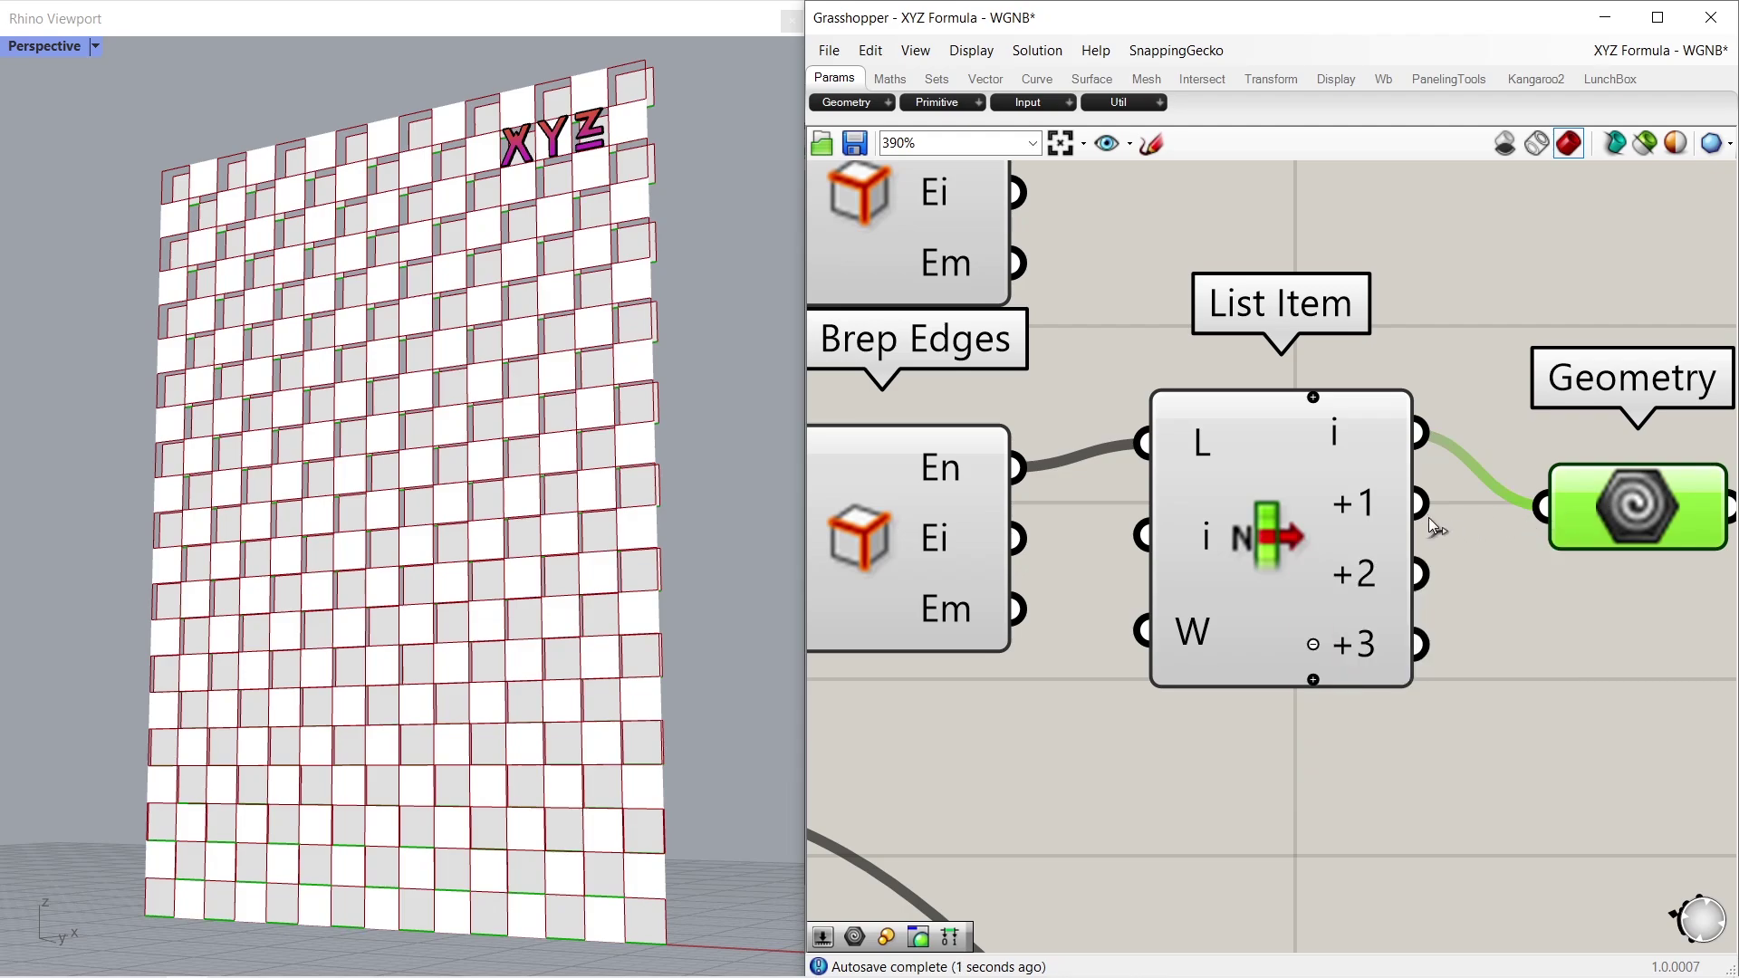
left_click_drag(1420, 502, 1563, 508)
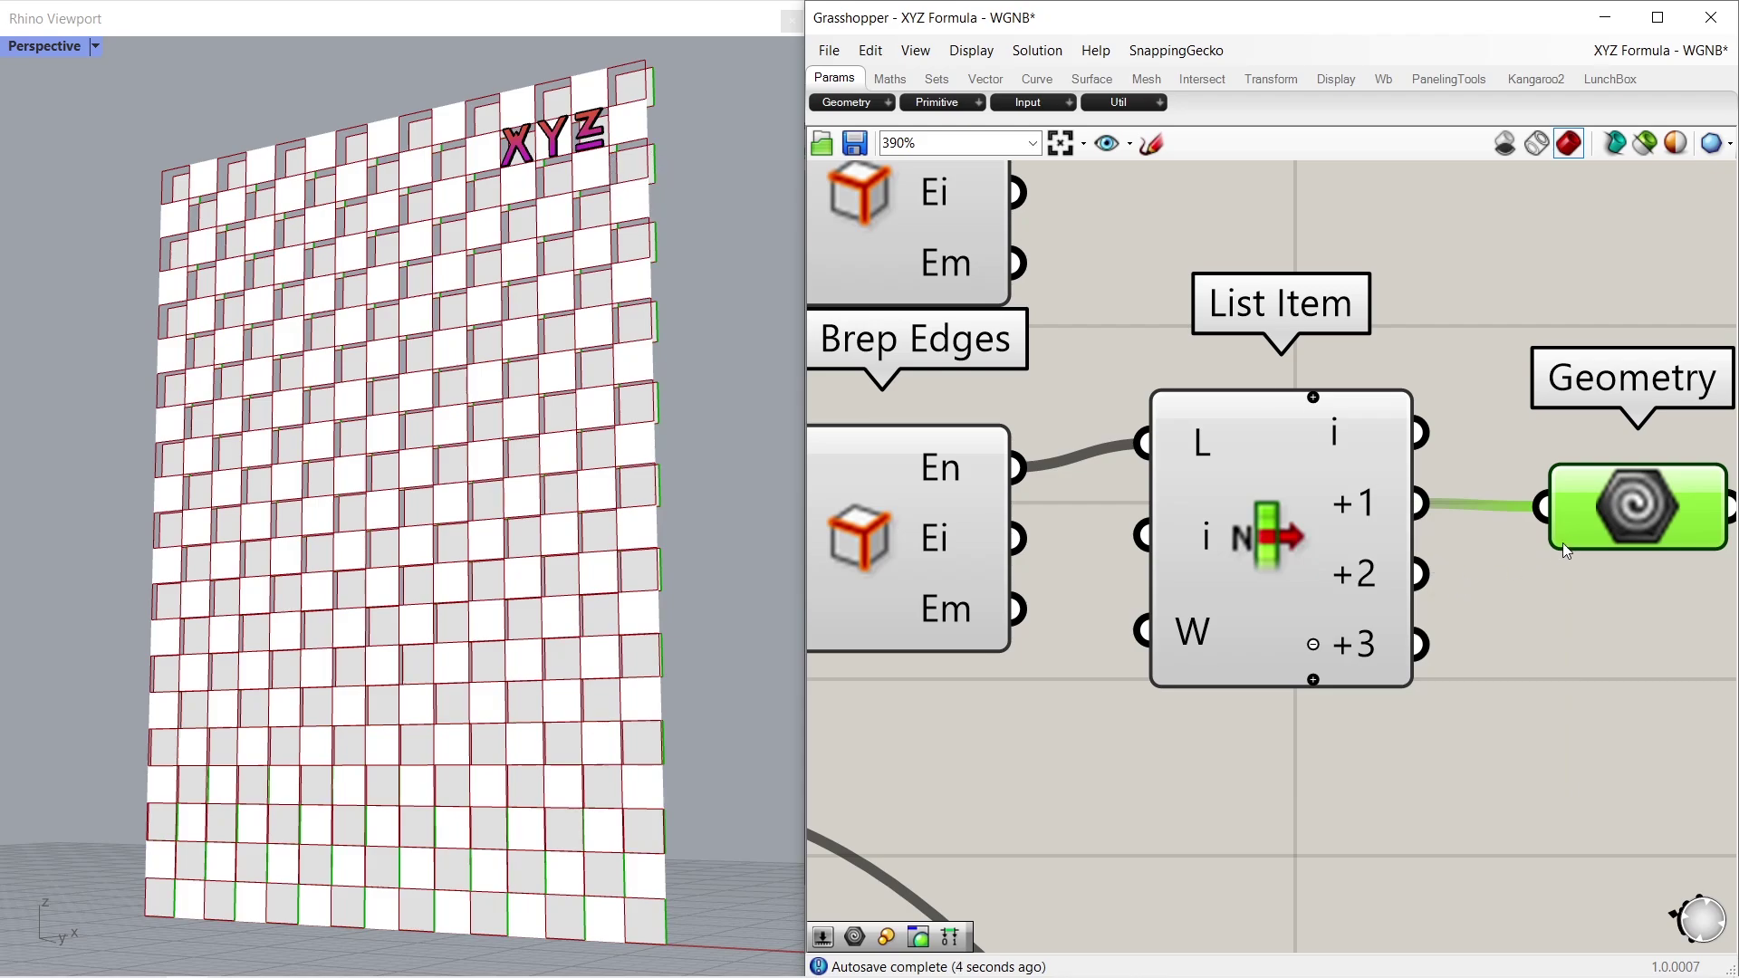
Check List Item's +2 and +3 edges through a copy of the Geometry parameter, and delete both parameters
key("ctrl+c")
key("ctrl+v")
left_click_drag(1541, 629, 1420, 576)
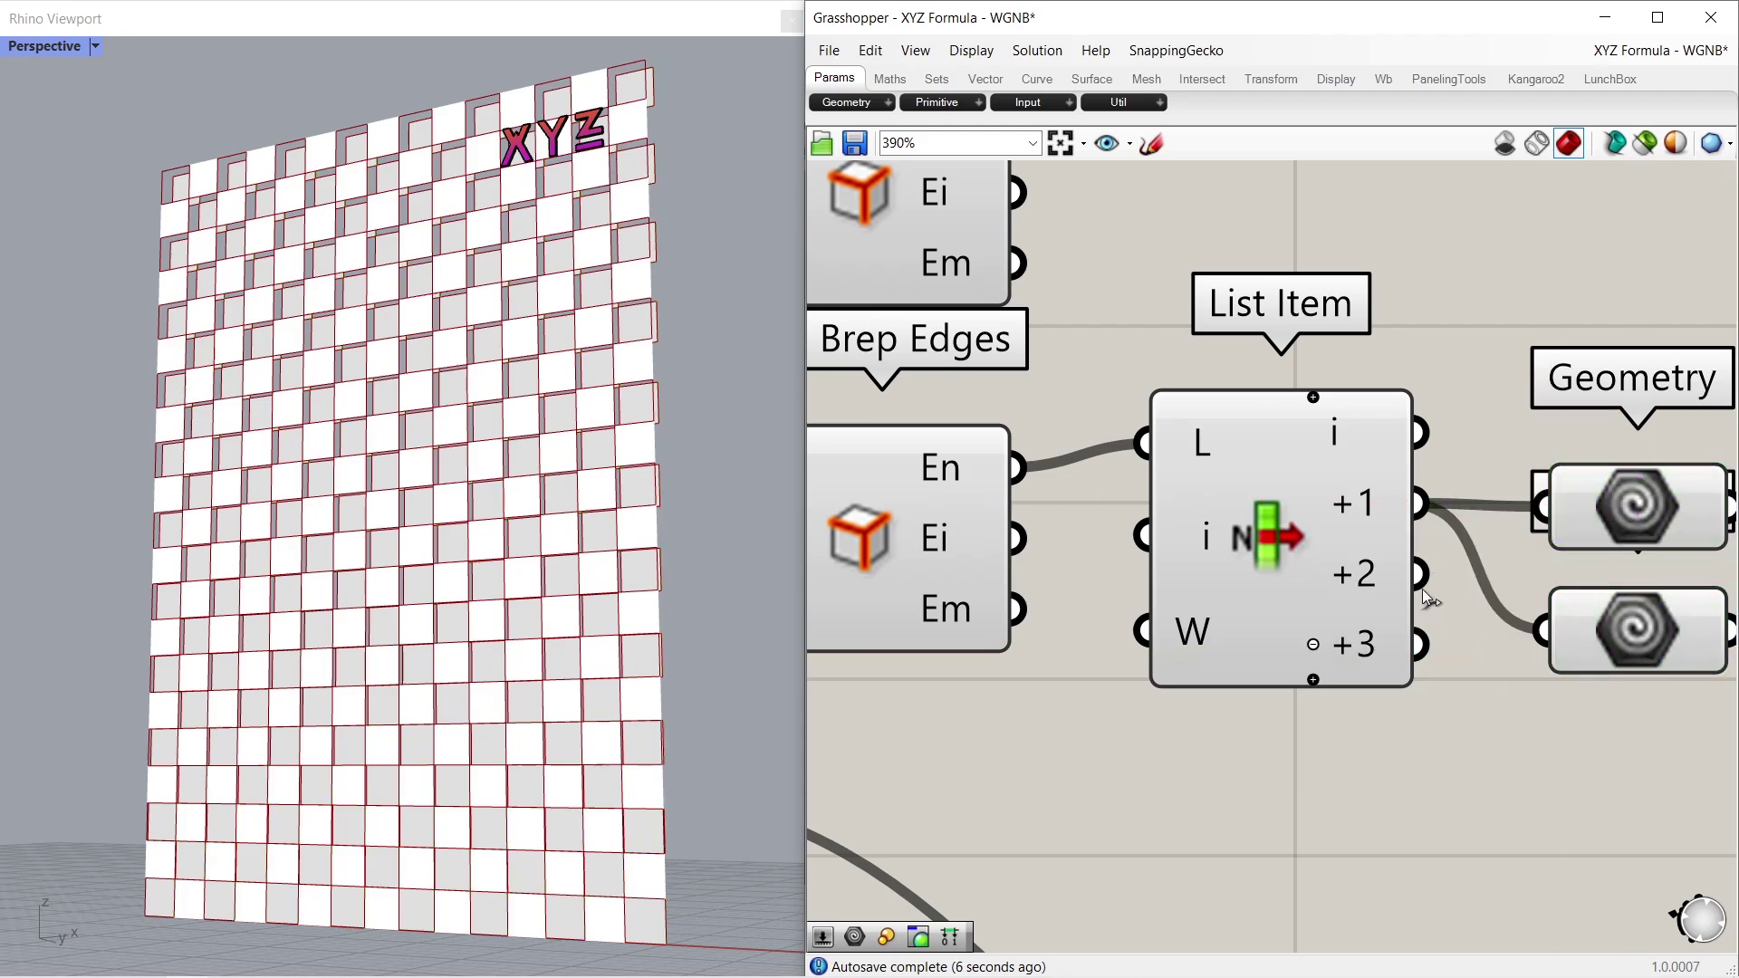
left_click(1624, 623)
left_click_drag(1541, 629, 1420, 643)
scroll(1611, 620, "down", 3)
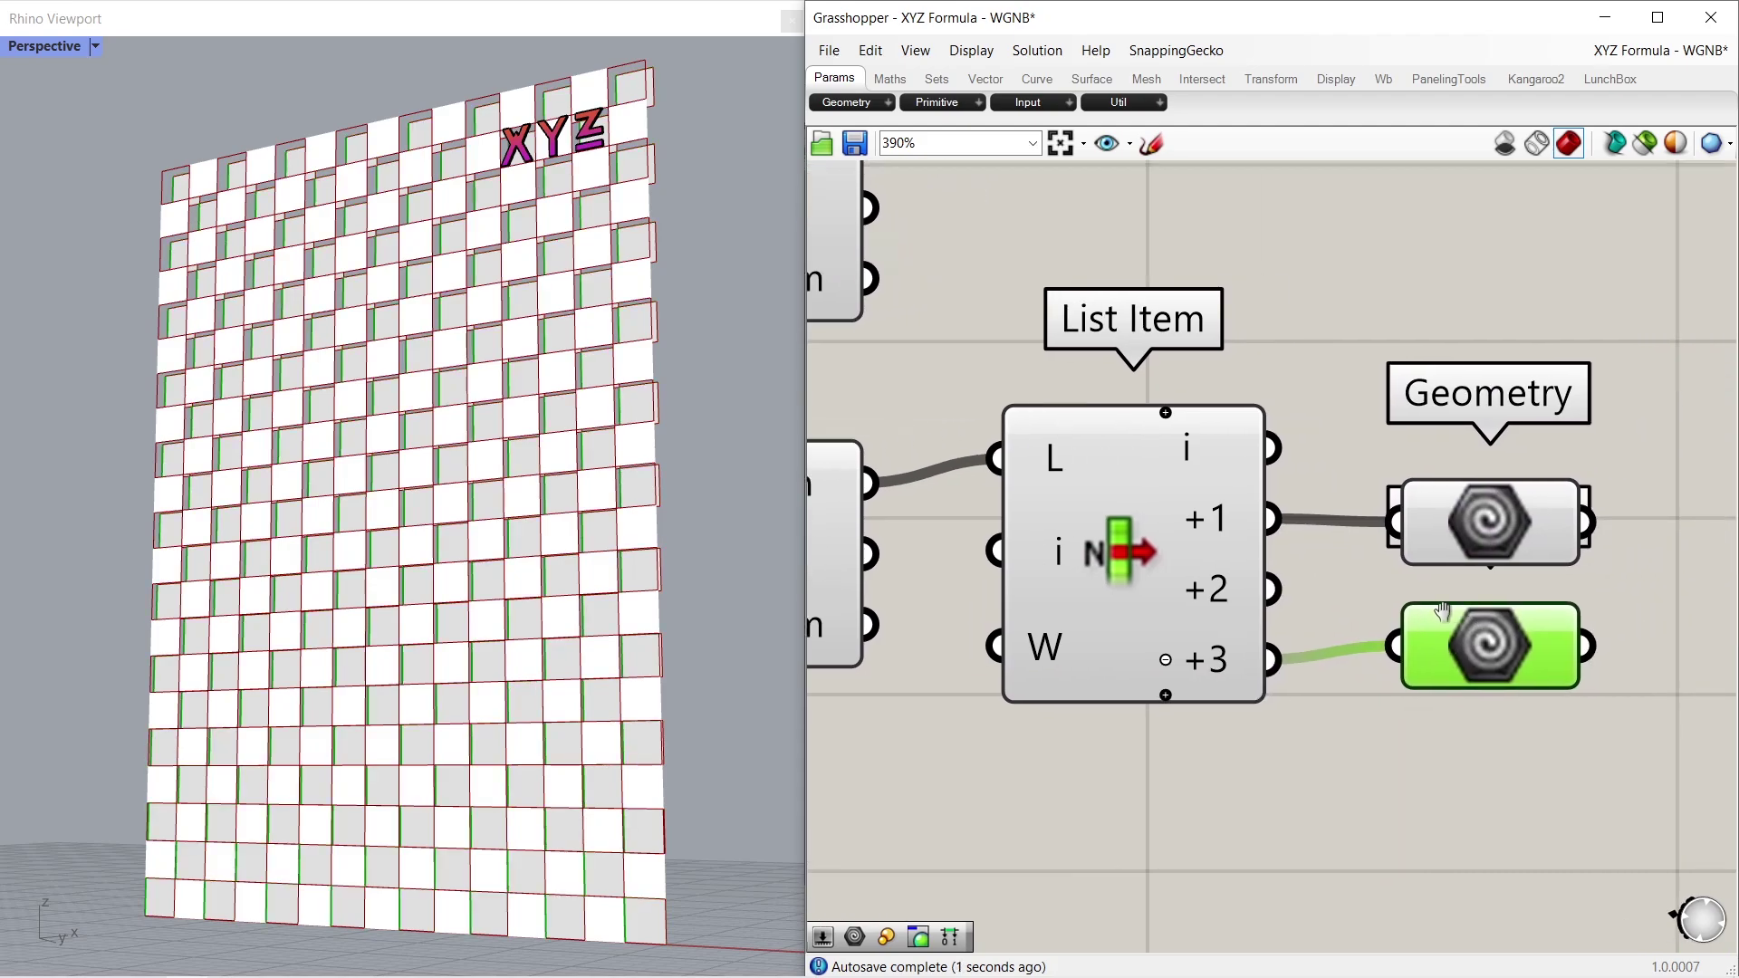
left_click_drag(1405, 628, 1423, 647)
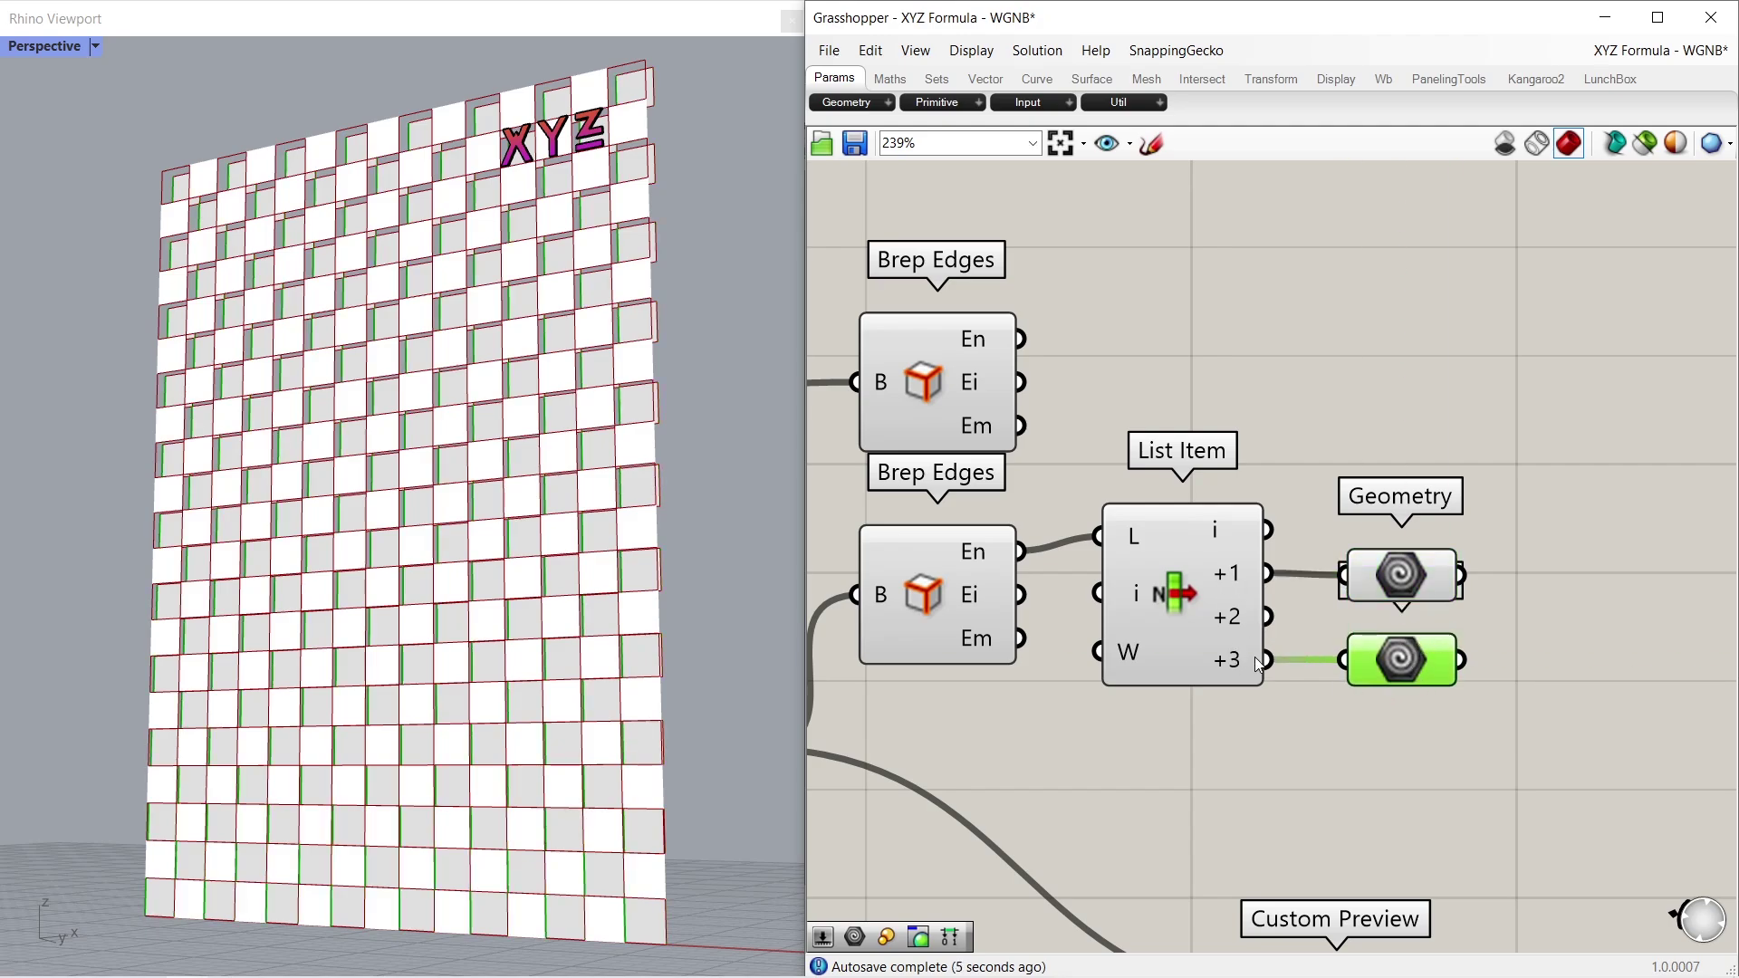
left_click_drag(1467, 730, 1338, 538)
key("Delete")
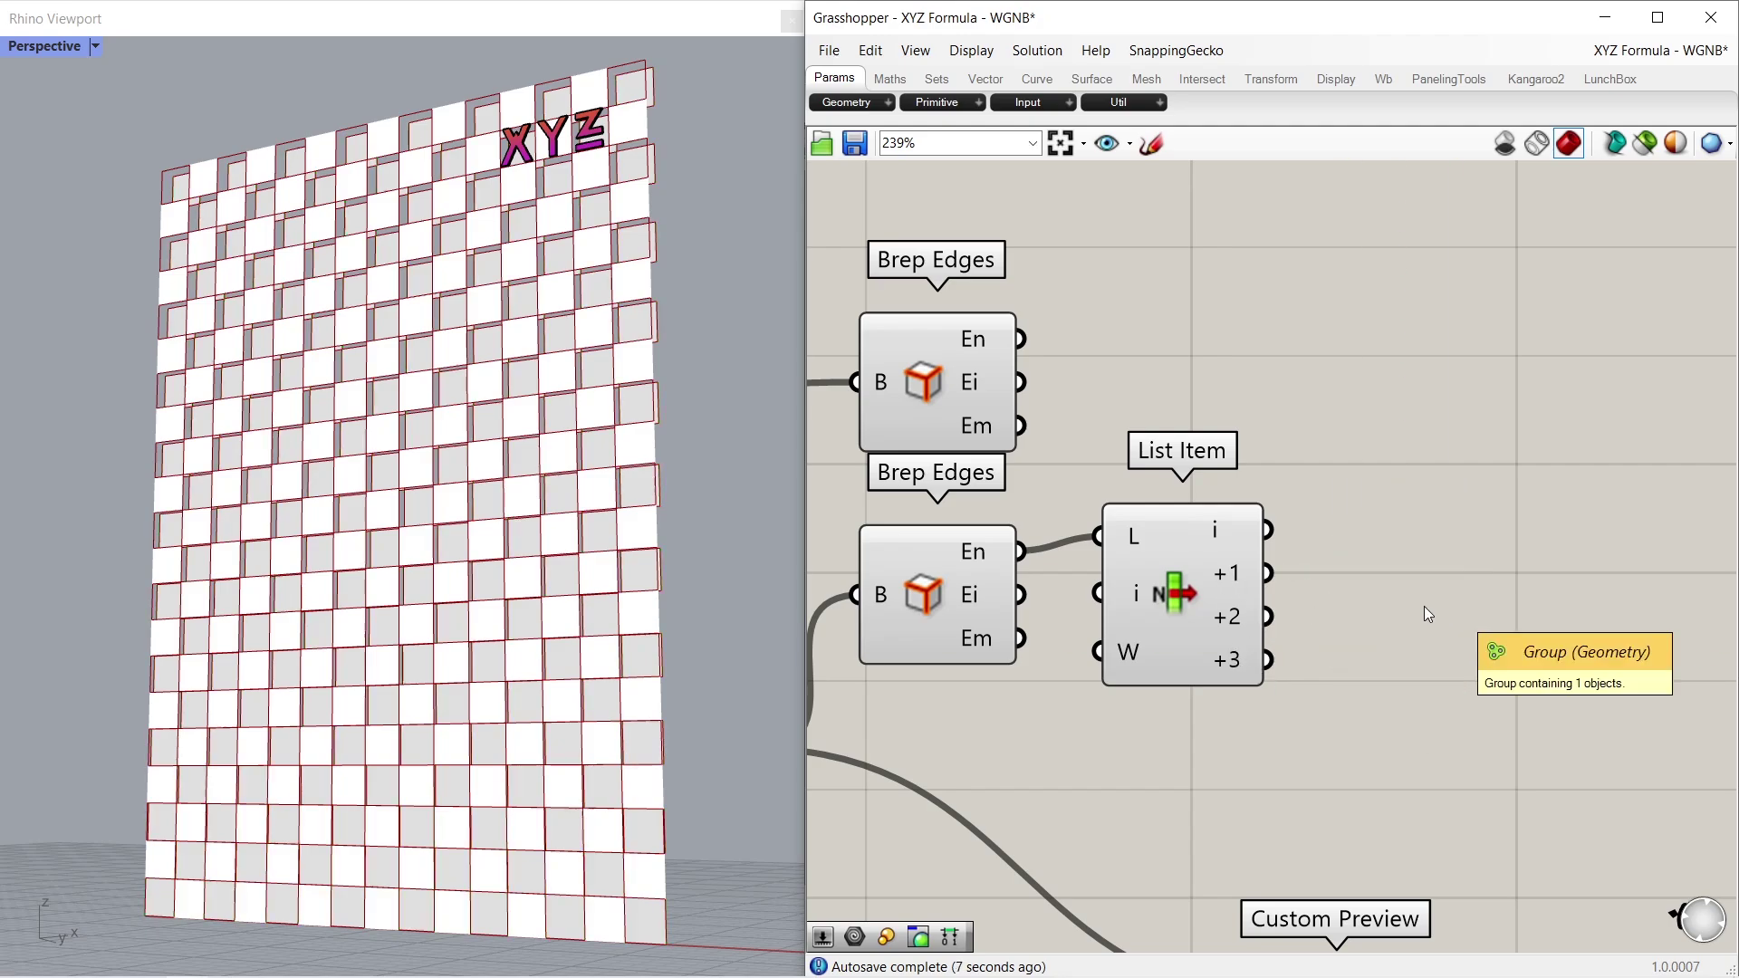
Duplicate List Item beside the upper Brep Edges and connect that component's En output to the copy's L input
left_click_drag(1192, 587, 1218, 367)
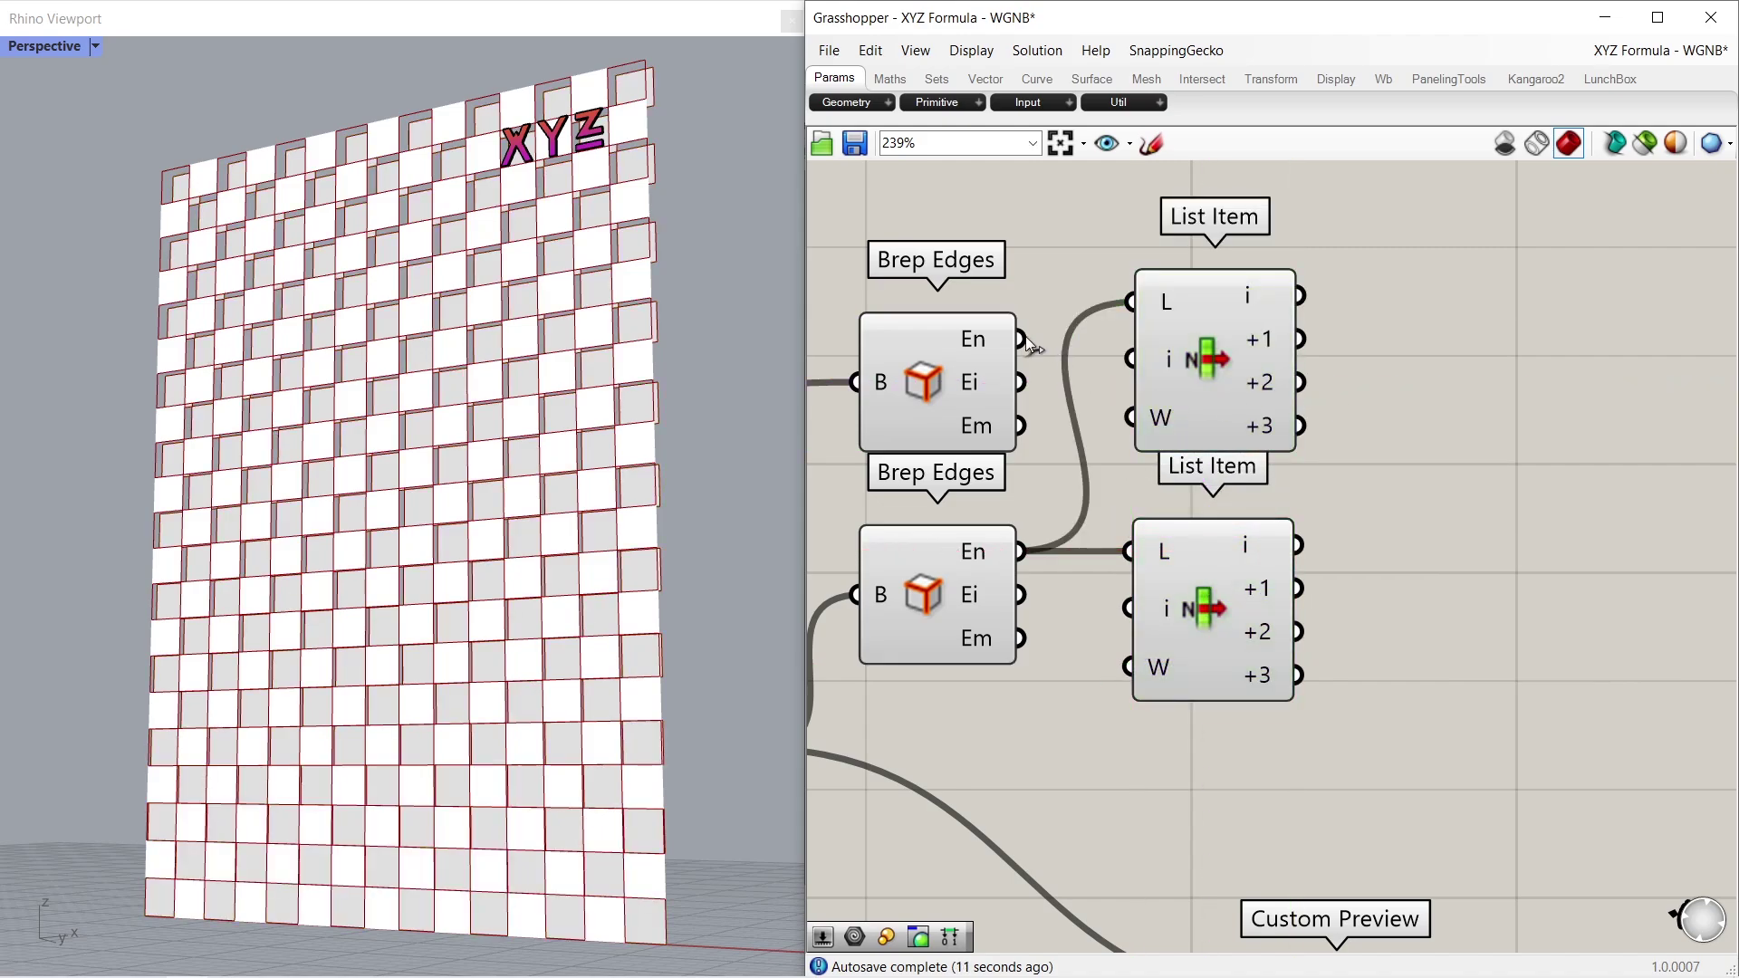
left_click_drag(1022, 340, 1131, 302)
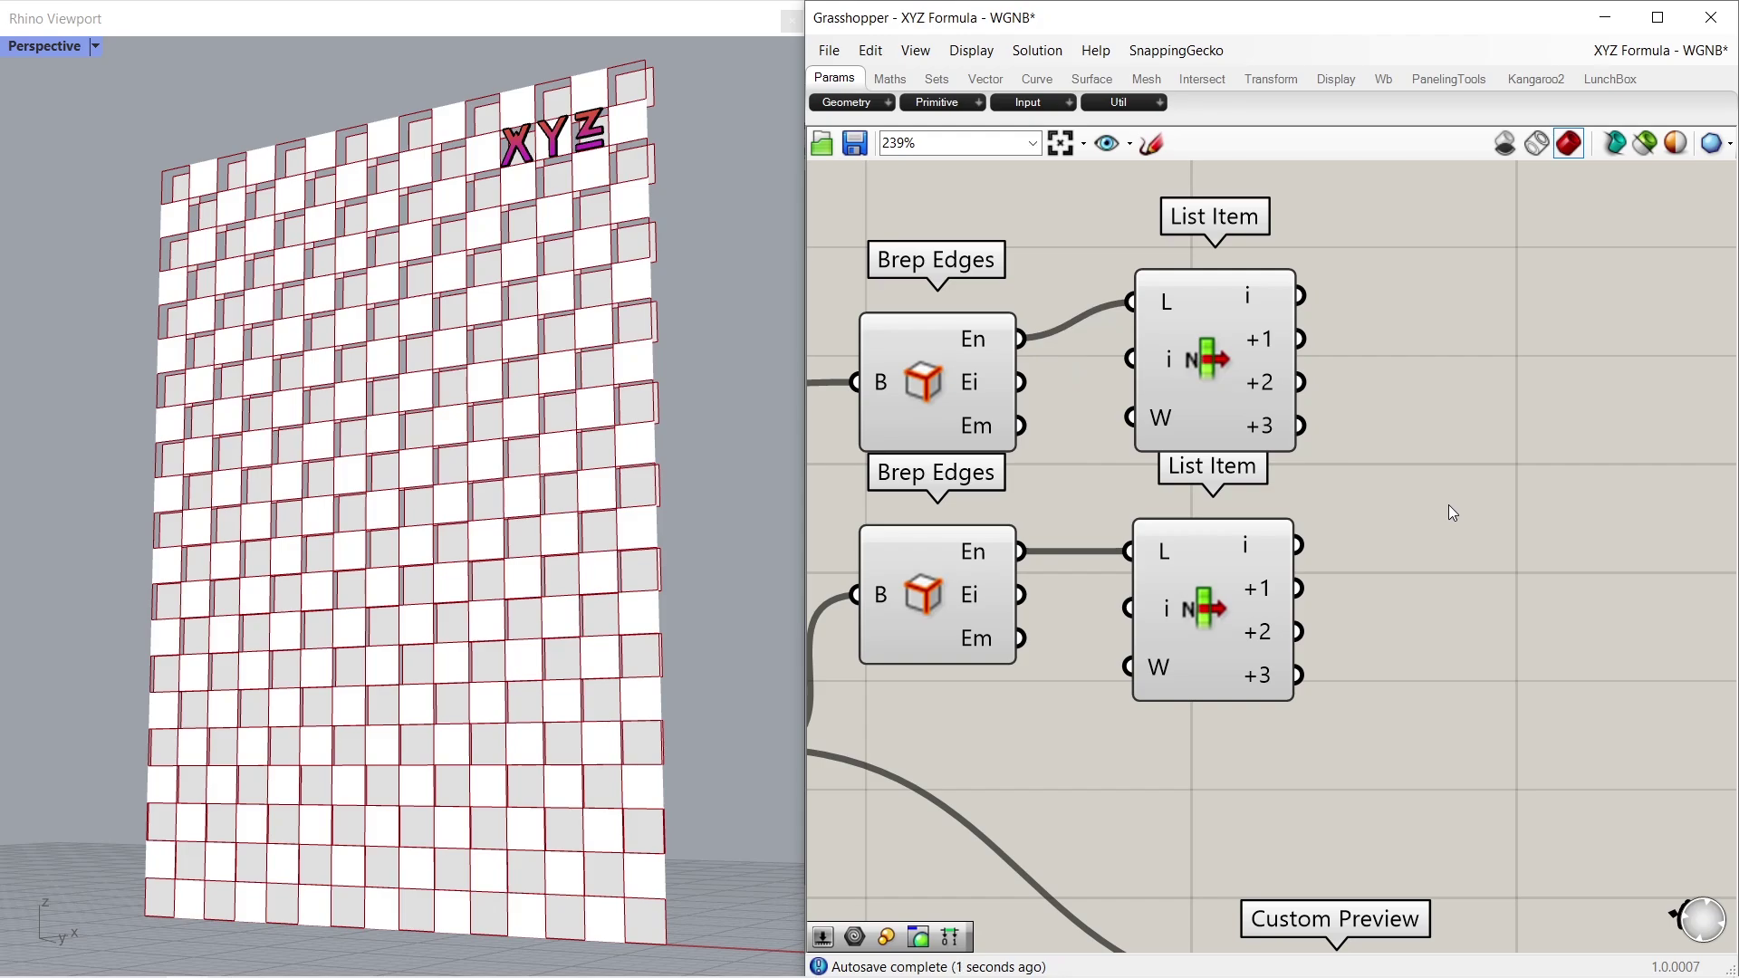
Add a Merge component and connect the upper List Item's +1 output to D1 and its +3 output to D2
scroll(1448, 504, "down", 2)
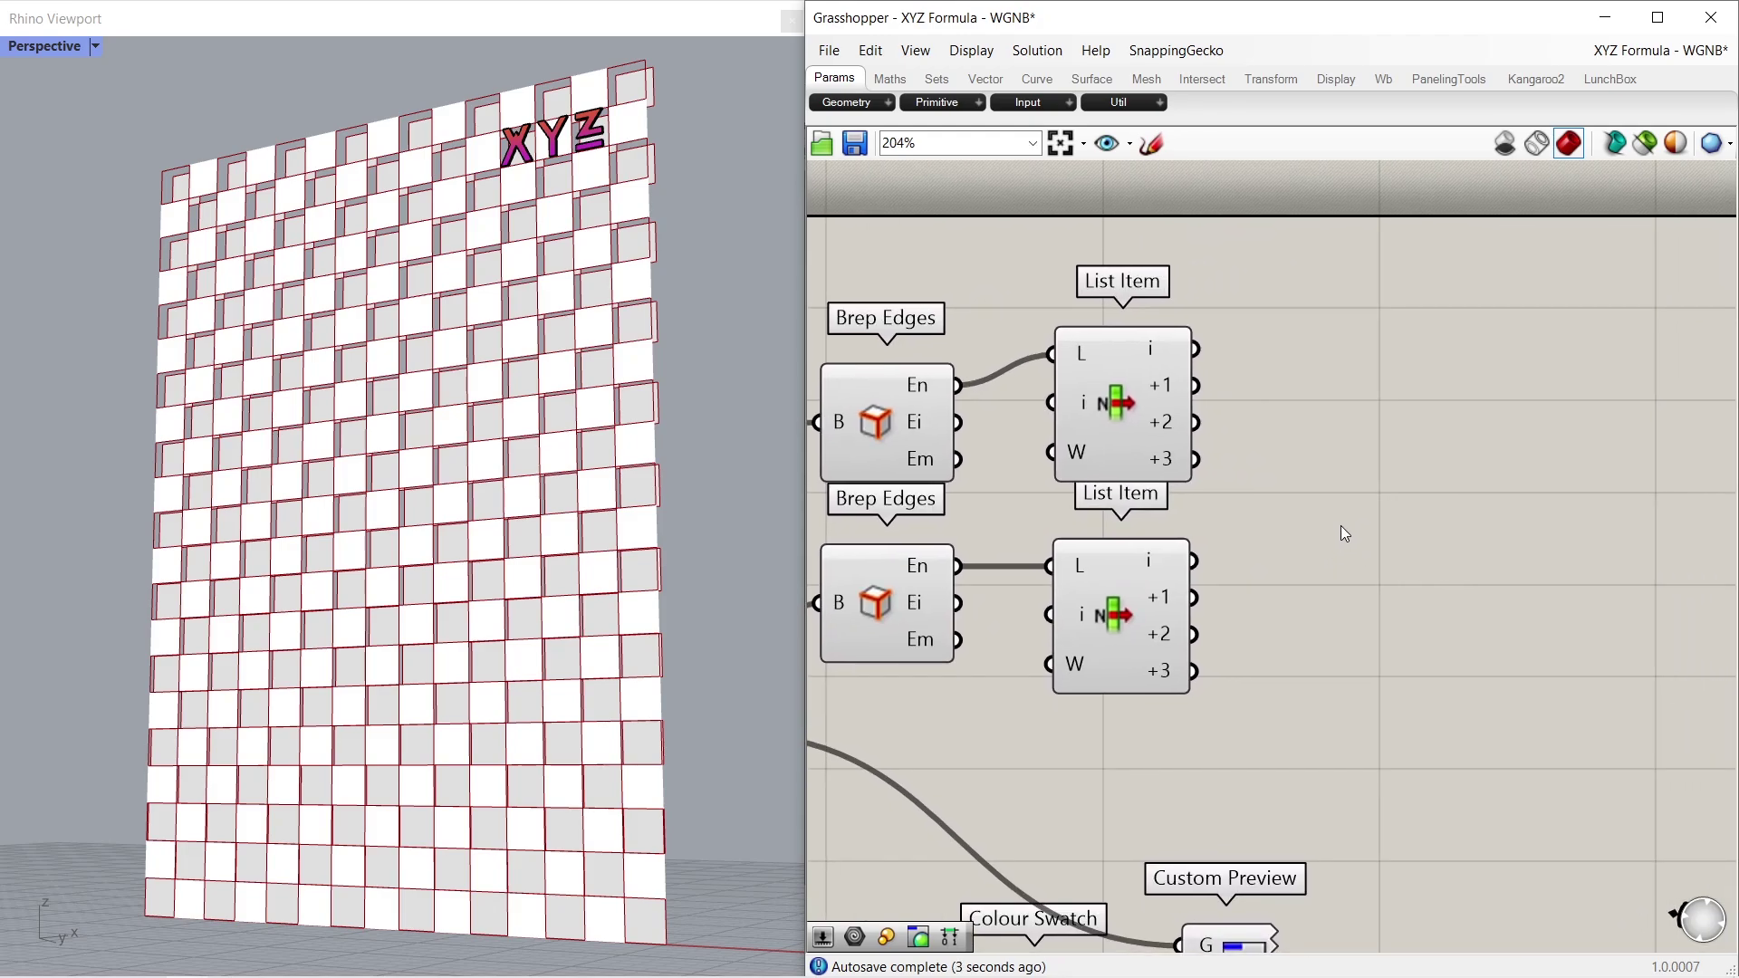
double_click(1340, 525)
type("merg")
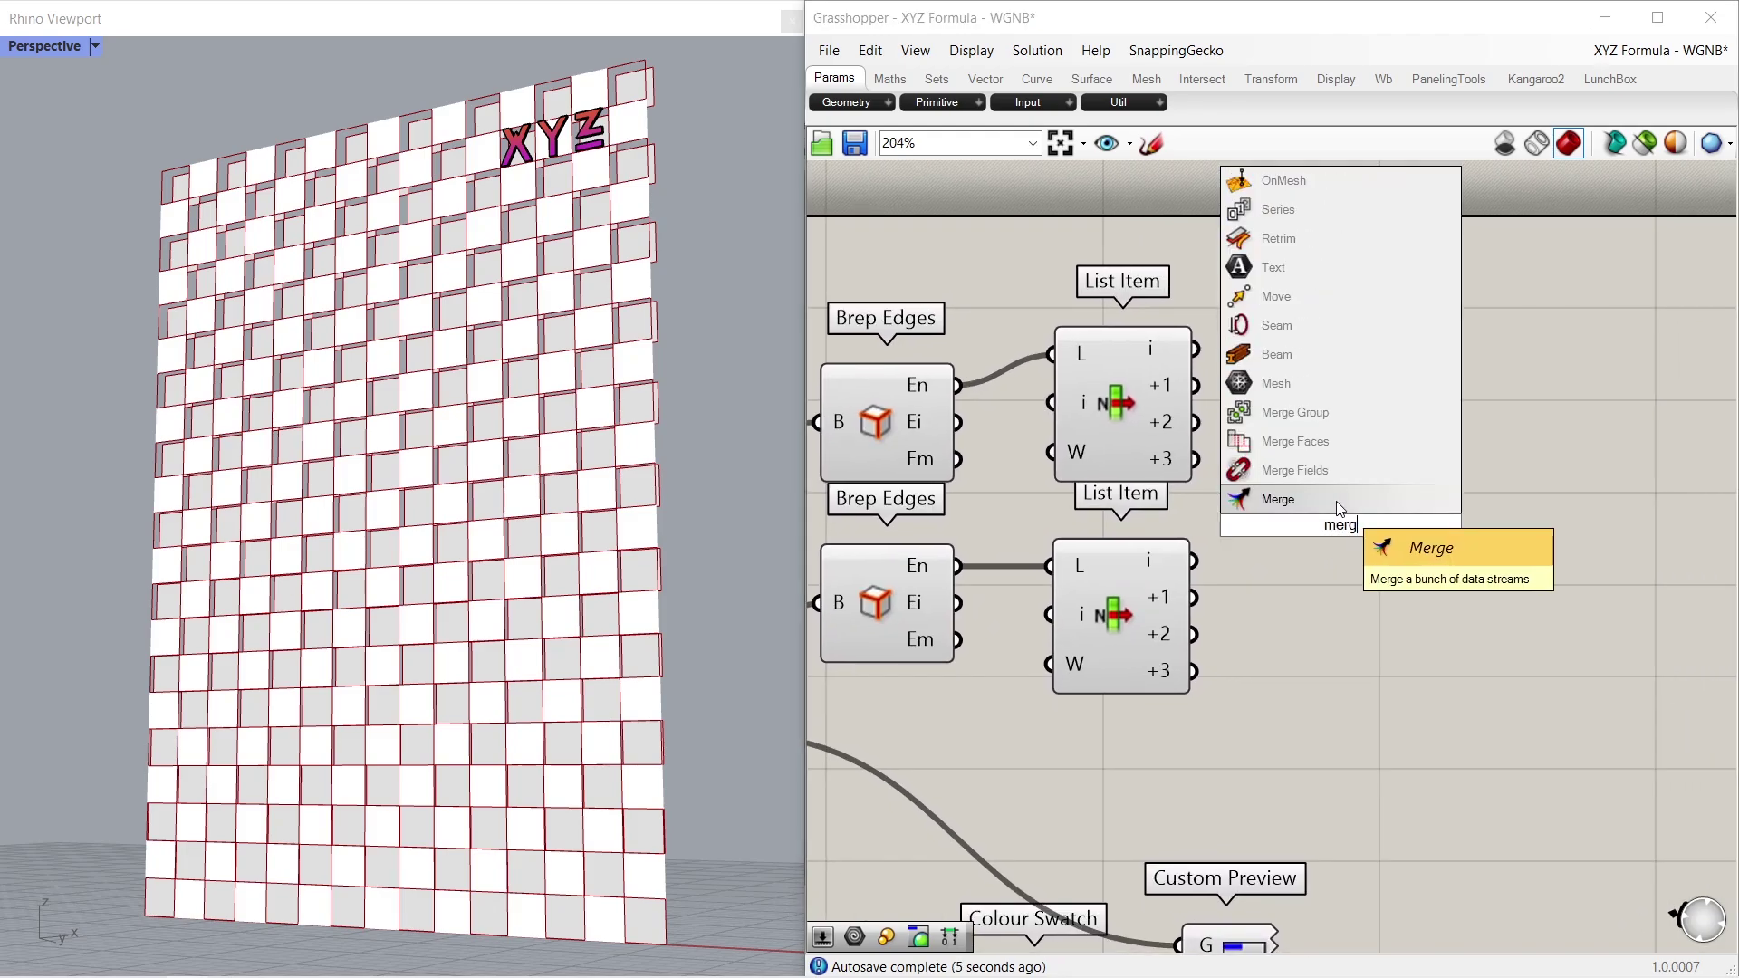
left_click(1335, 501)
left_click_drag(1326, 523, 1375, 443)
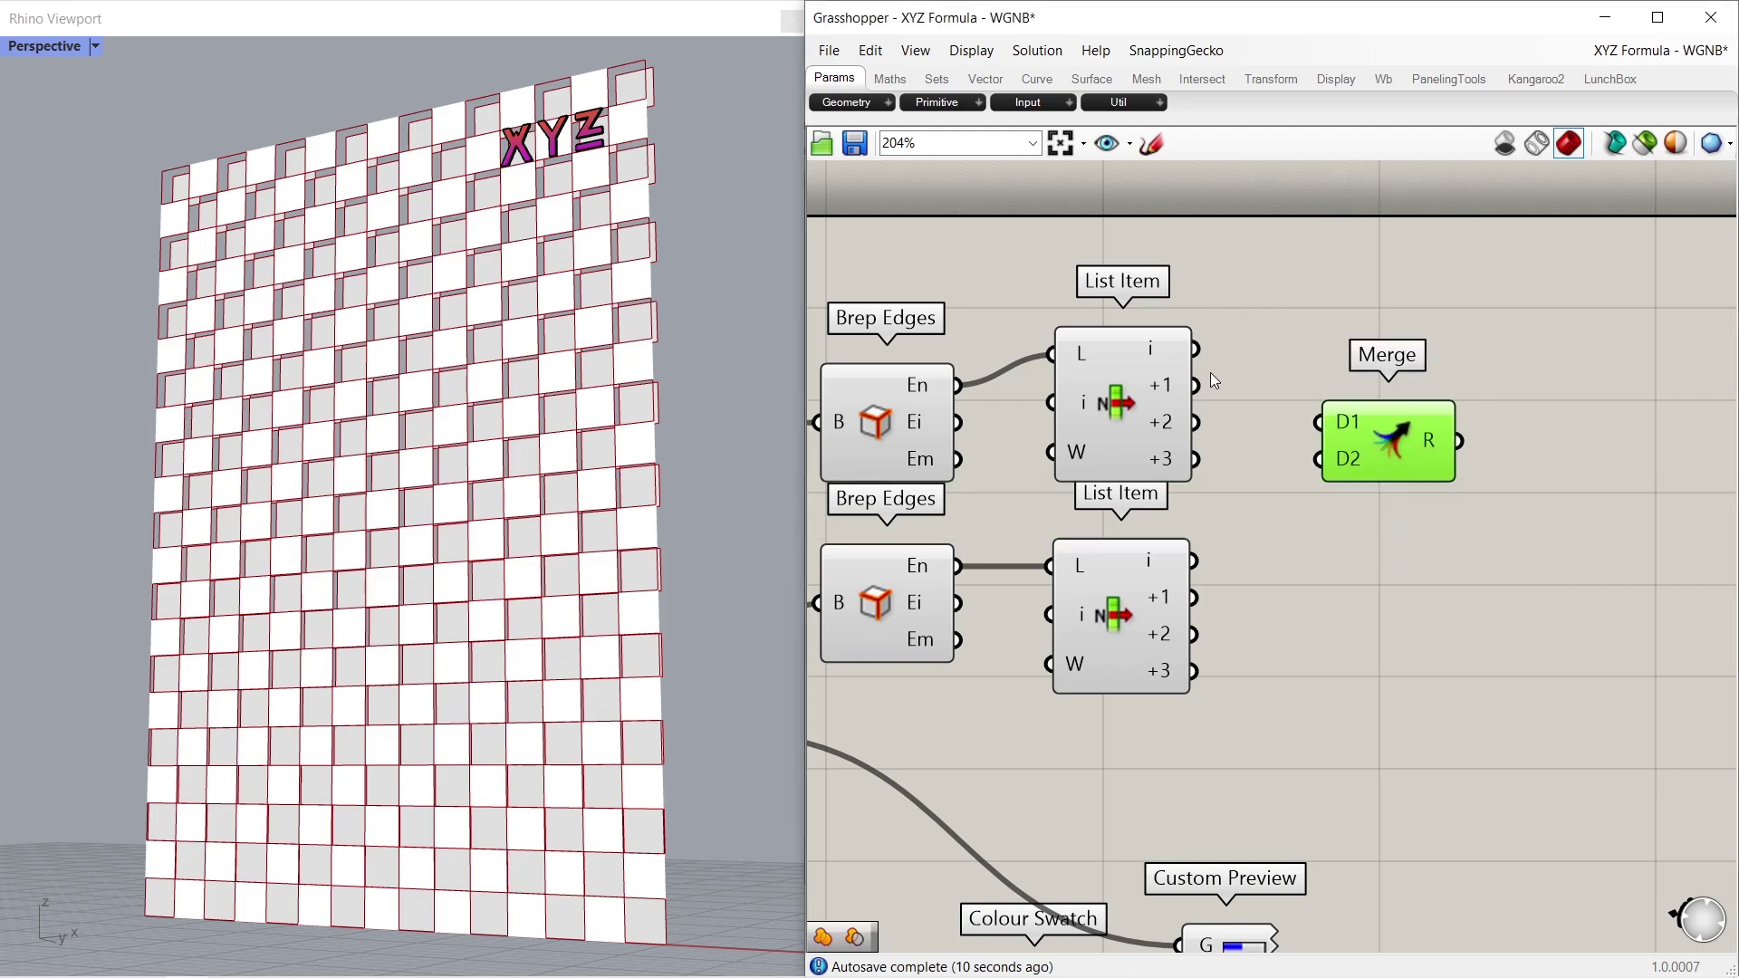
left_click_drag(1196, 385, 1319, 422)
left_click_drag(1195, 458, 1394, 644)
Wire the lower List Item's +1 and +3 outputs into D1 and D2 of a duplicate Merge component
left_click(1265, 678)
left_click_drag(1193, 598, 1319, 606)
left_click_drag(1192, 672, 1319, 643)
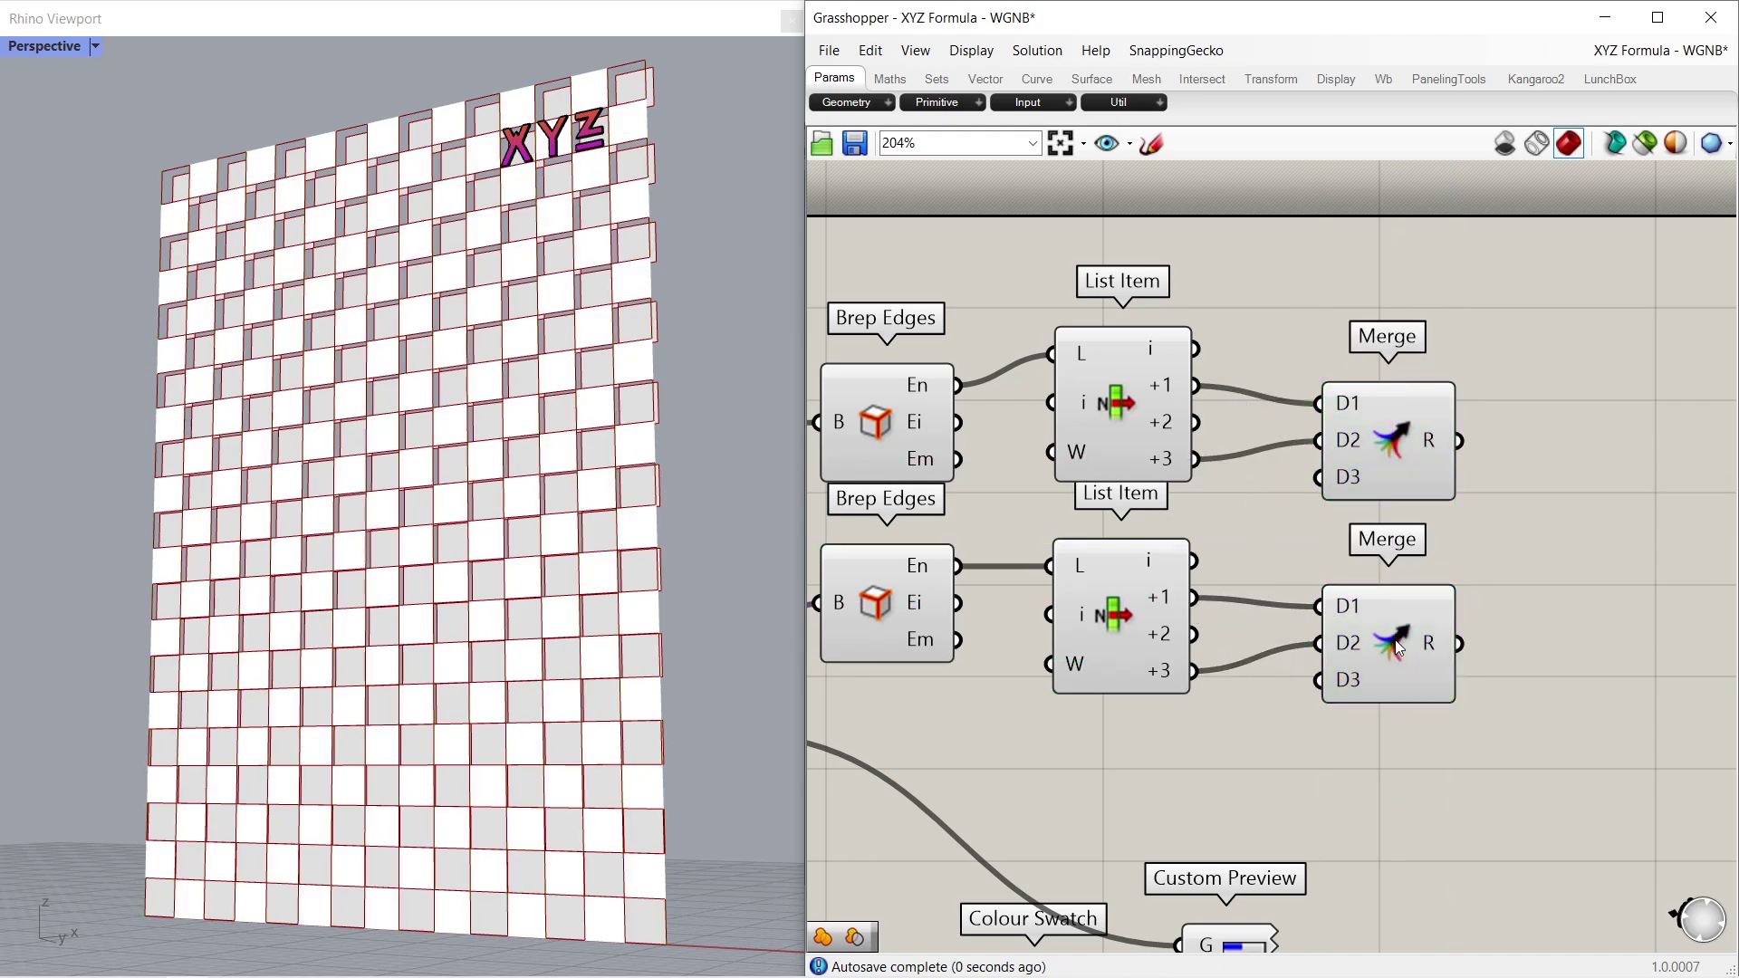
left_click(1385, 670)
Add a Loft component and connect the upper Merge's R output to its C input
scroll(1431, 634, "down", 2)
right_click_drag(1467, 602, 1411, 609)
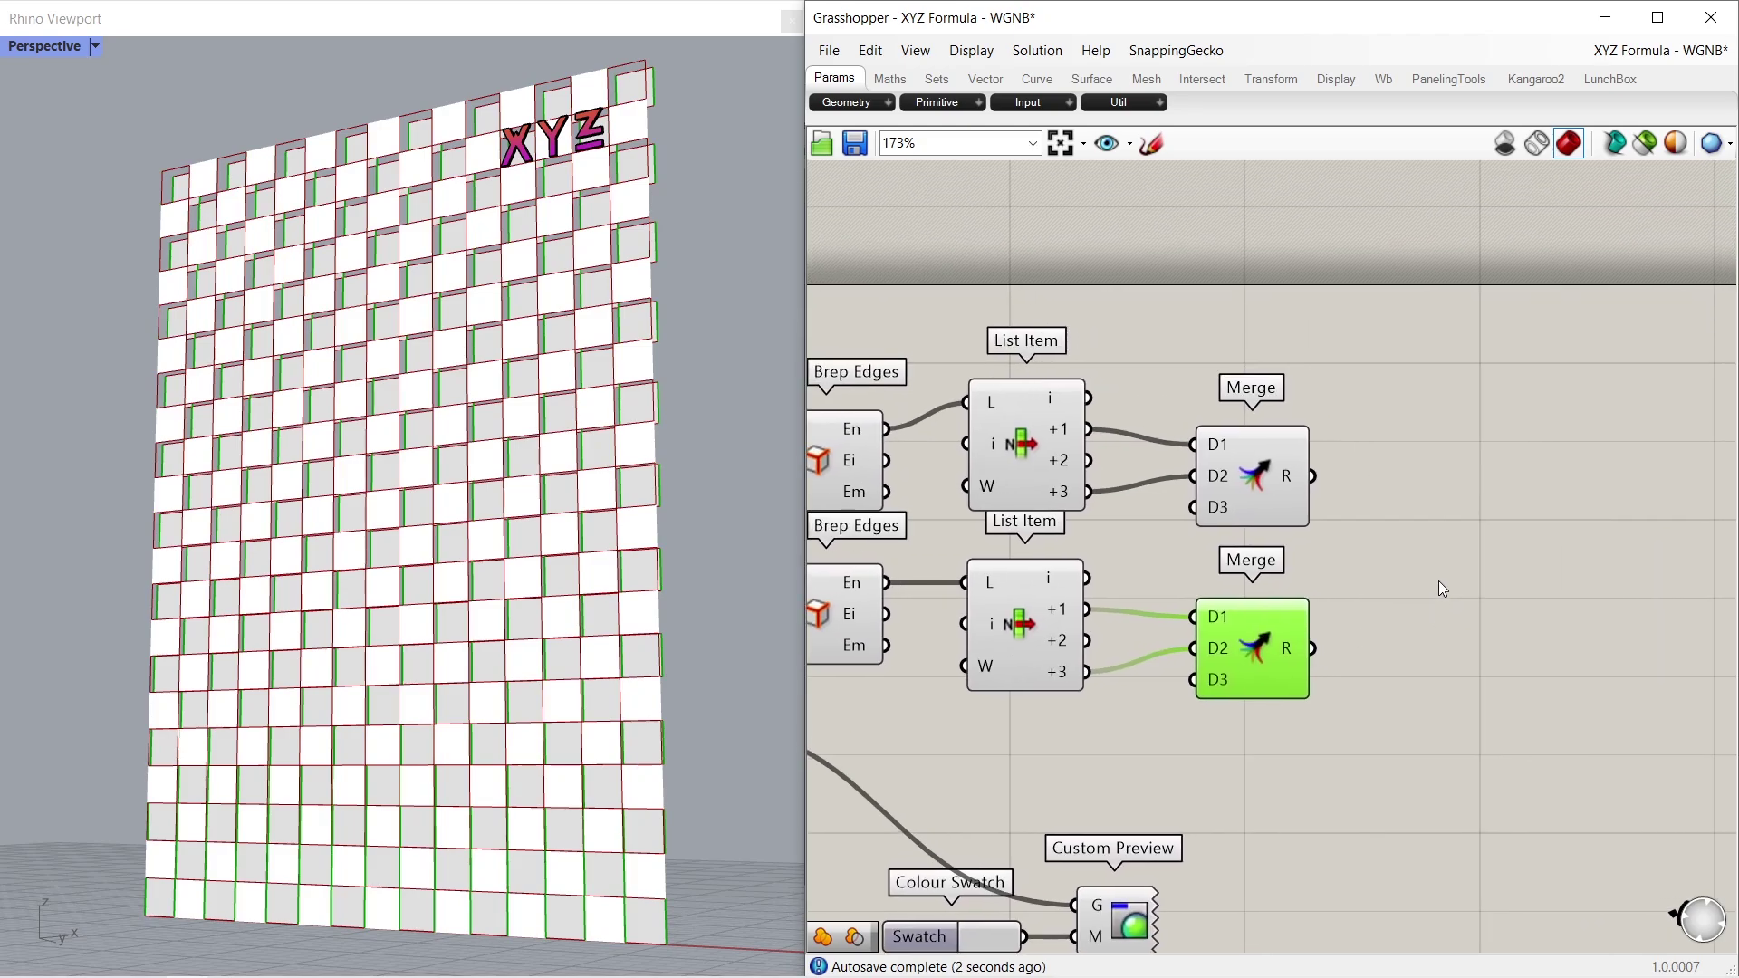
double_click(1438, 579)
type("loft")
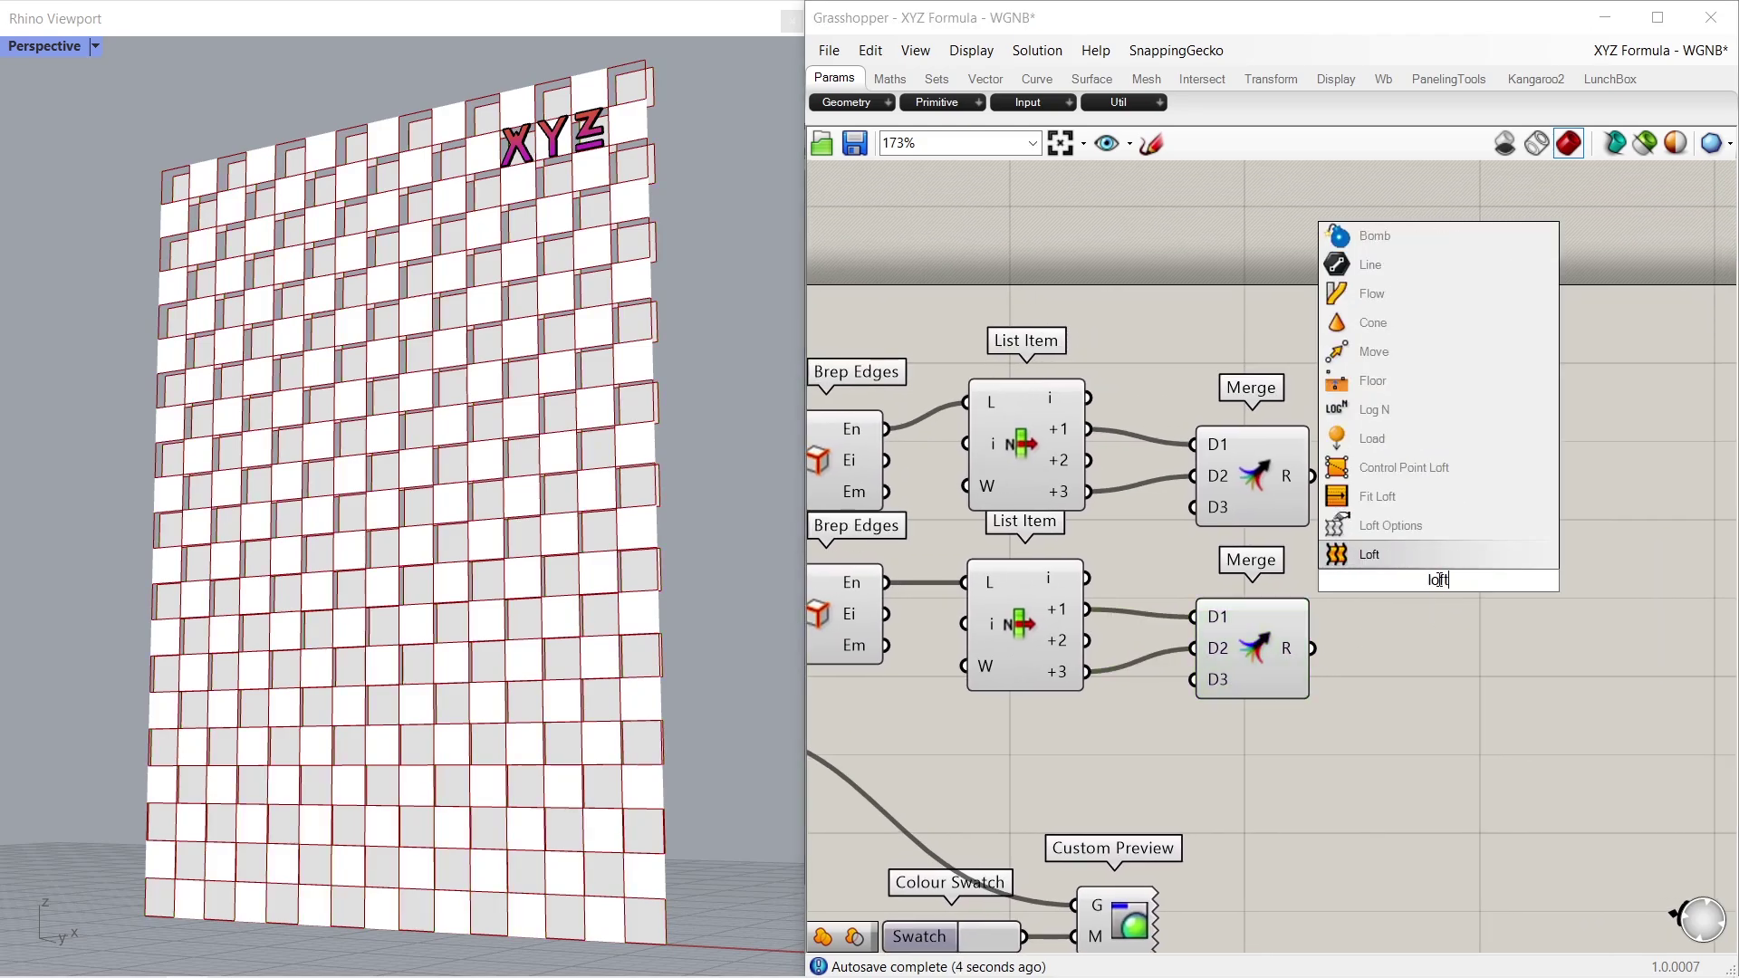
left_click(1416, 557)
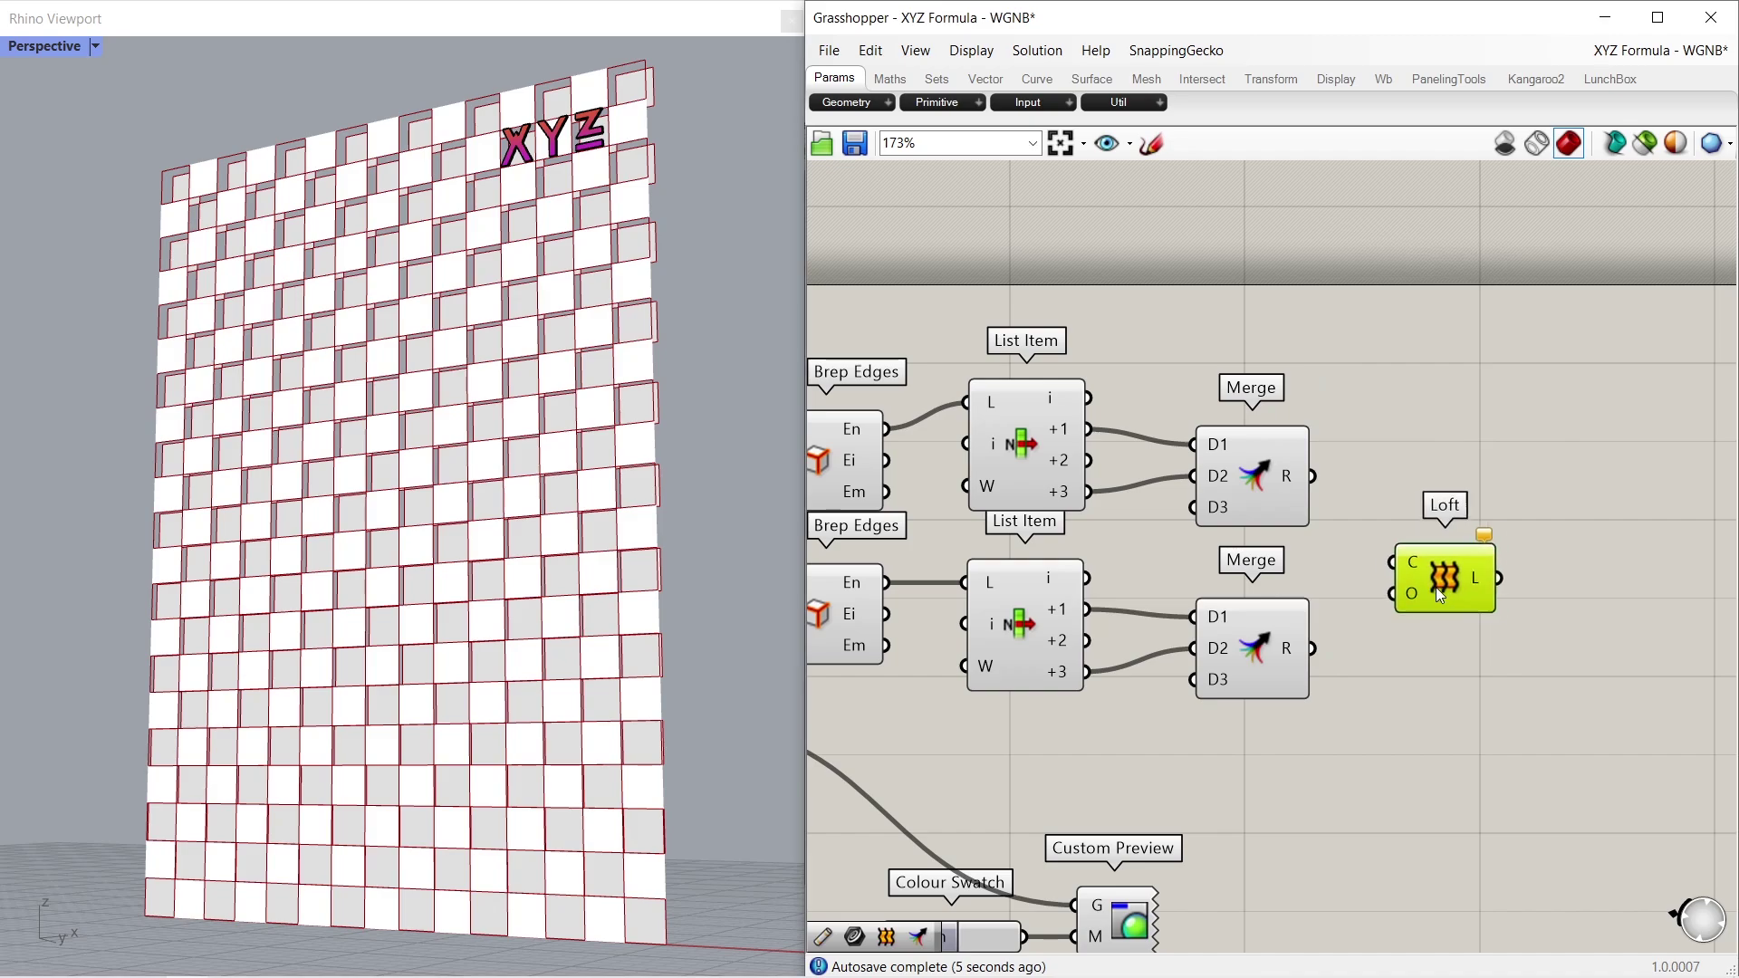
left_click_drag(1315, 477, 1410, 558)
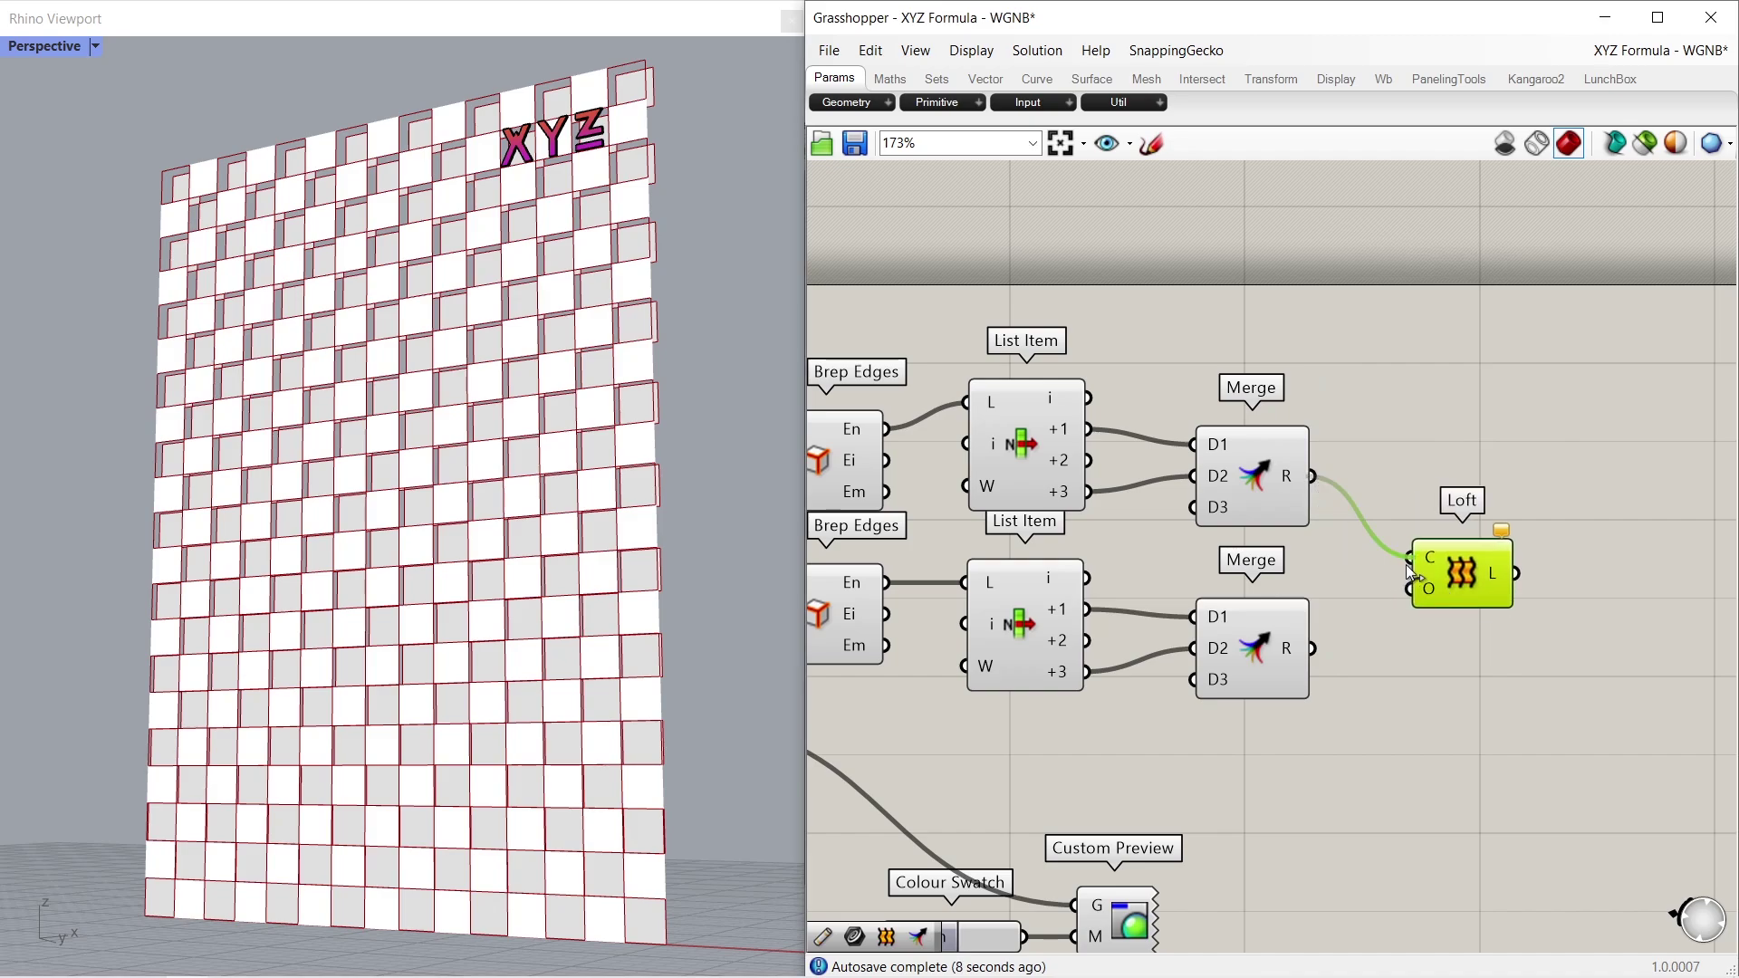
Add the lower Merge's R output to the Loft's C input and graft the R outputs of both Merge components
left_click_drag(1313, 649, 1396, 570, "shift")
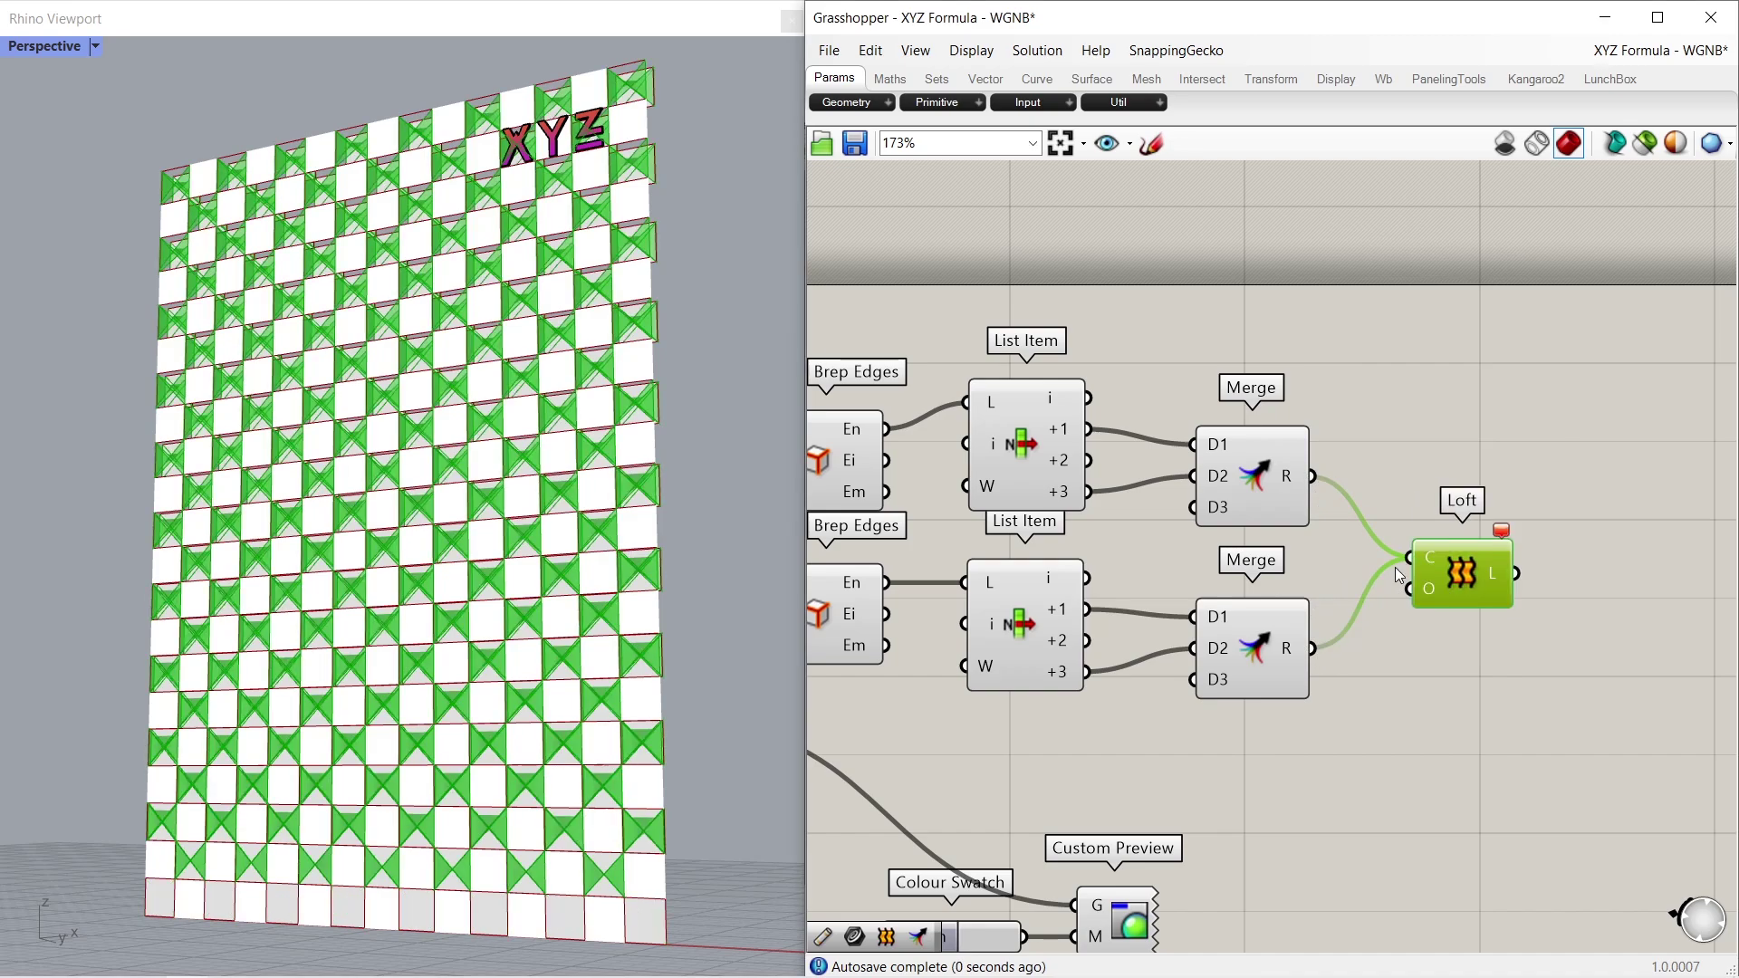
right_click(1291, 480)
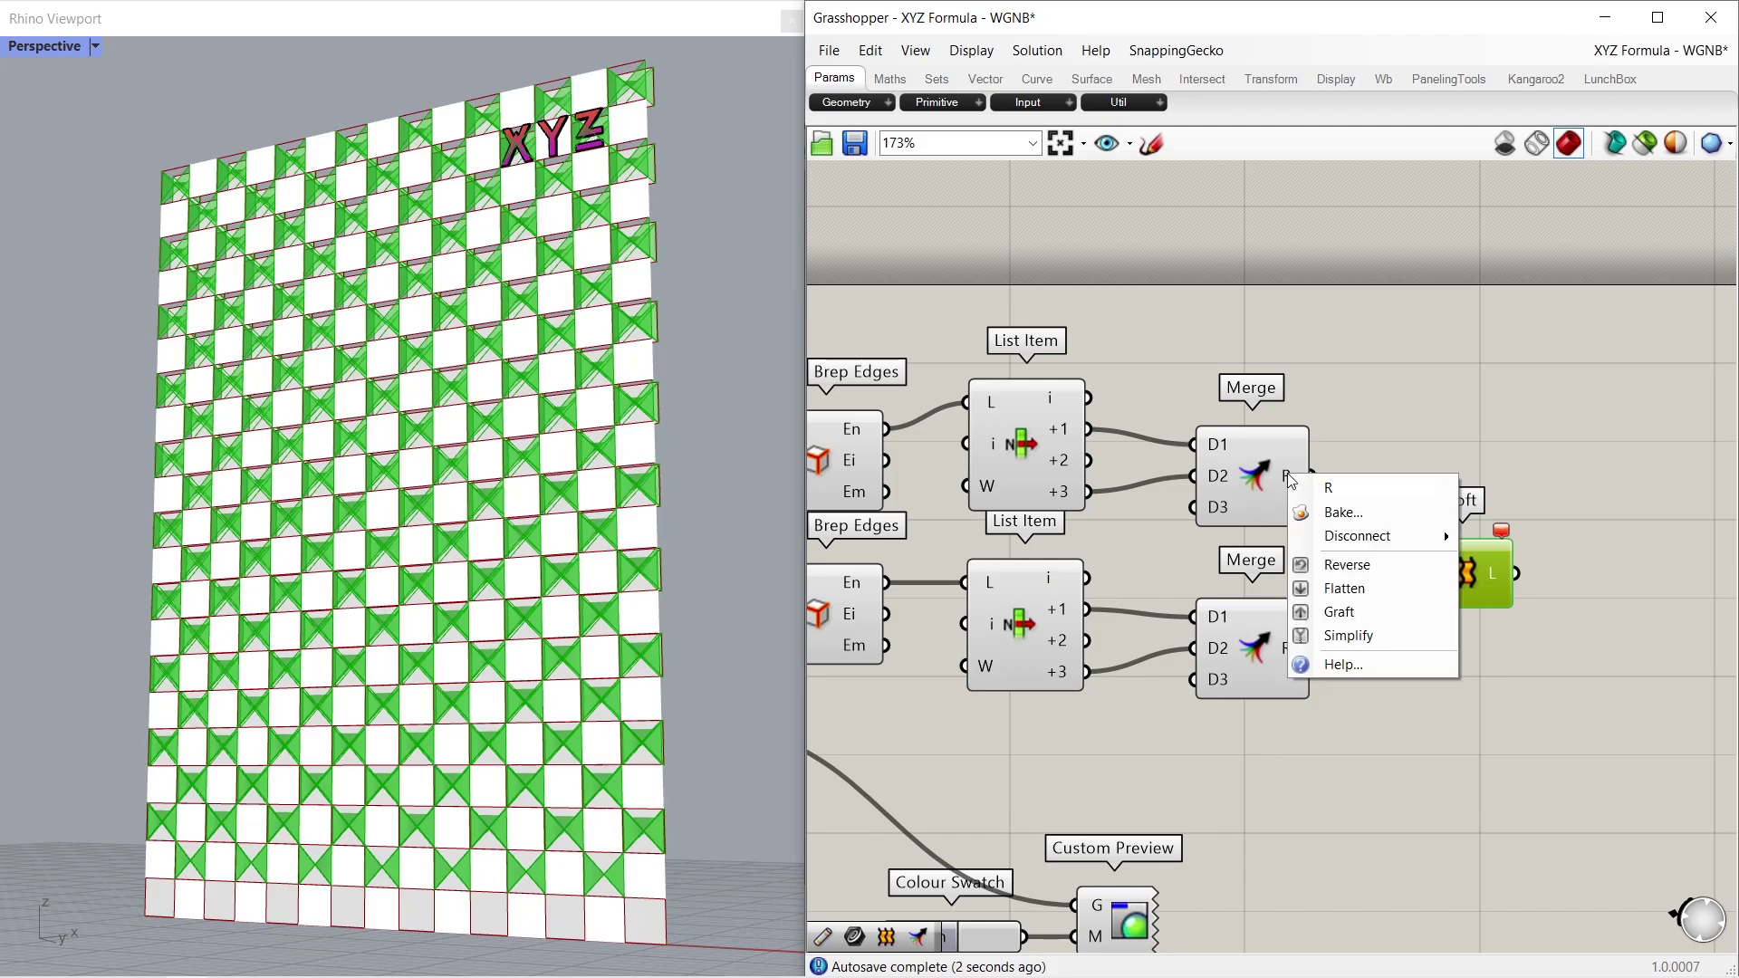
left_click(1363, 611)
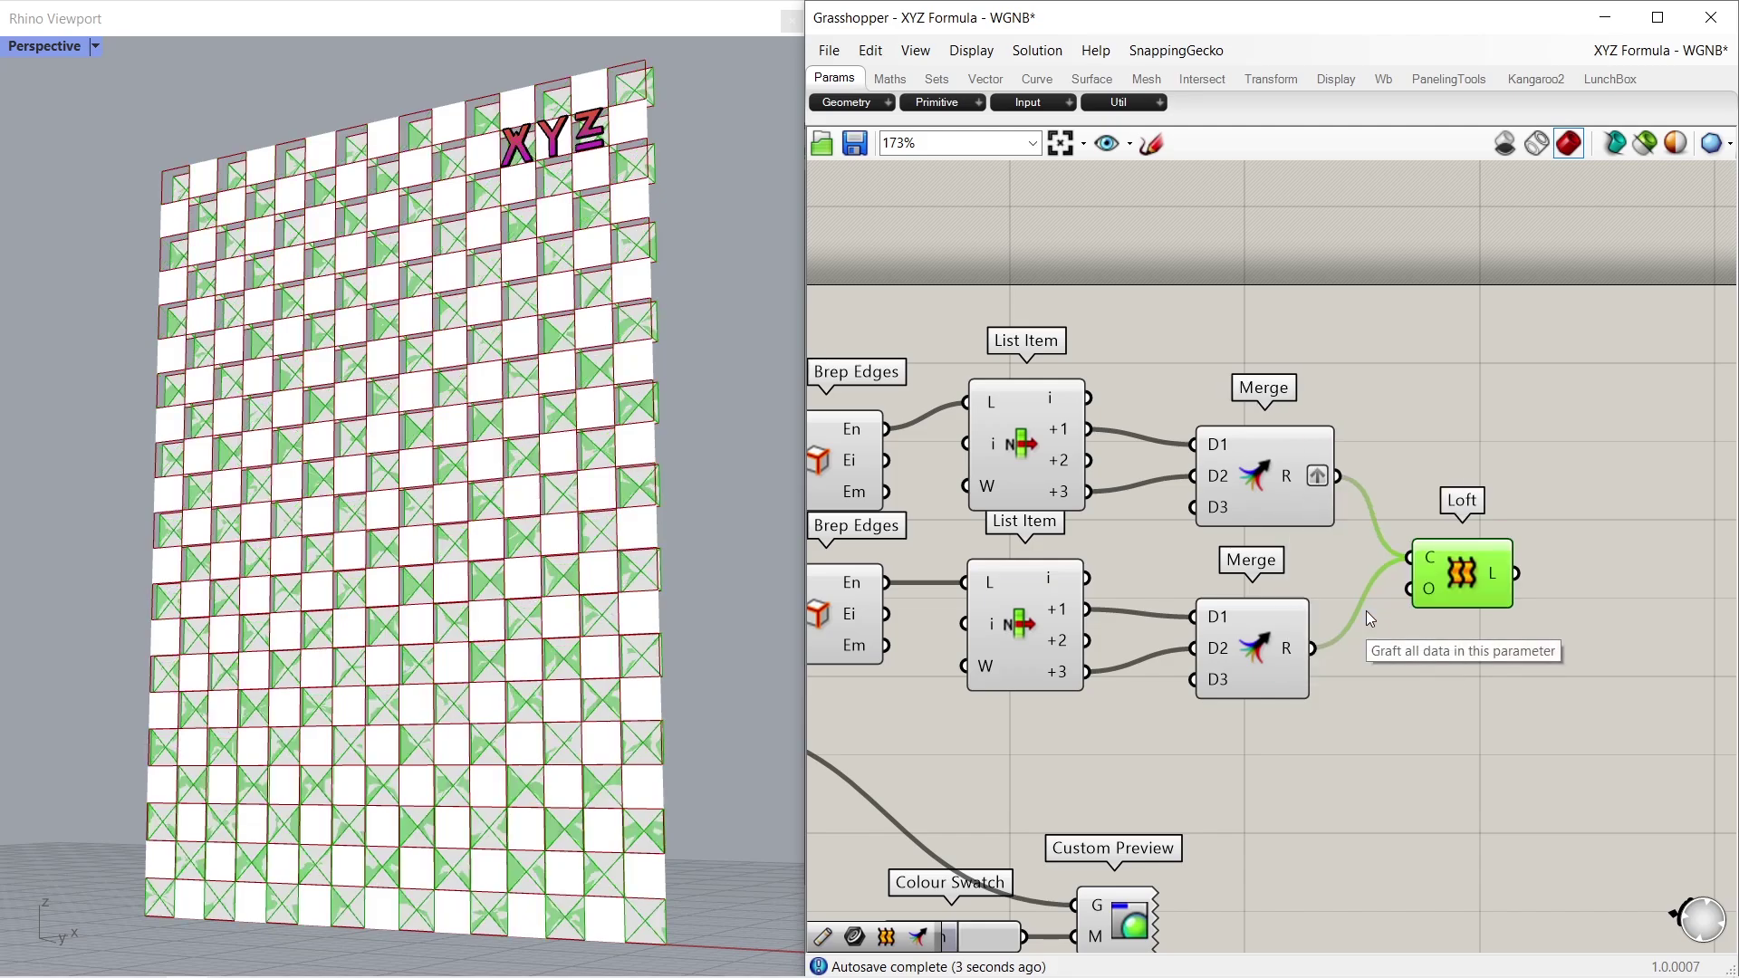
right_click(1290, 649)
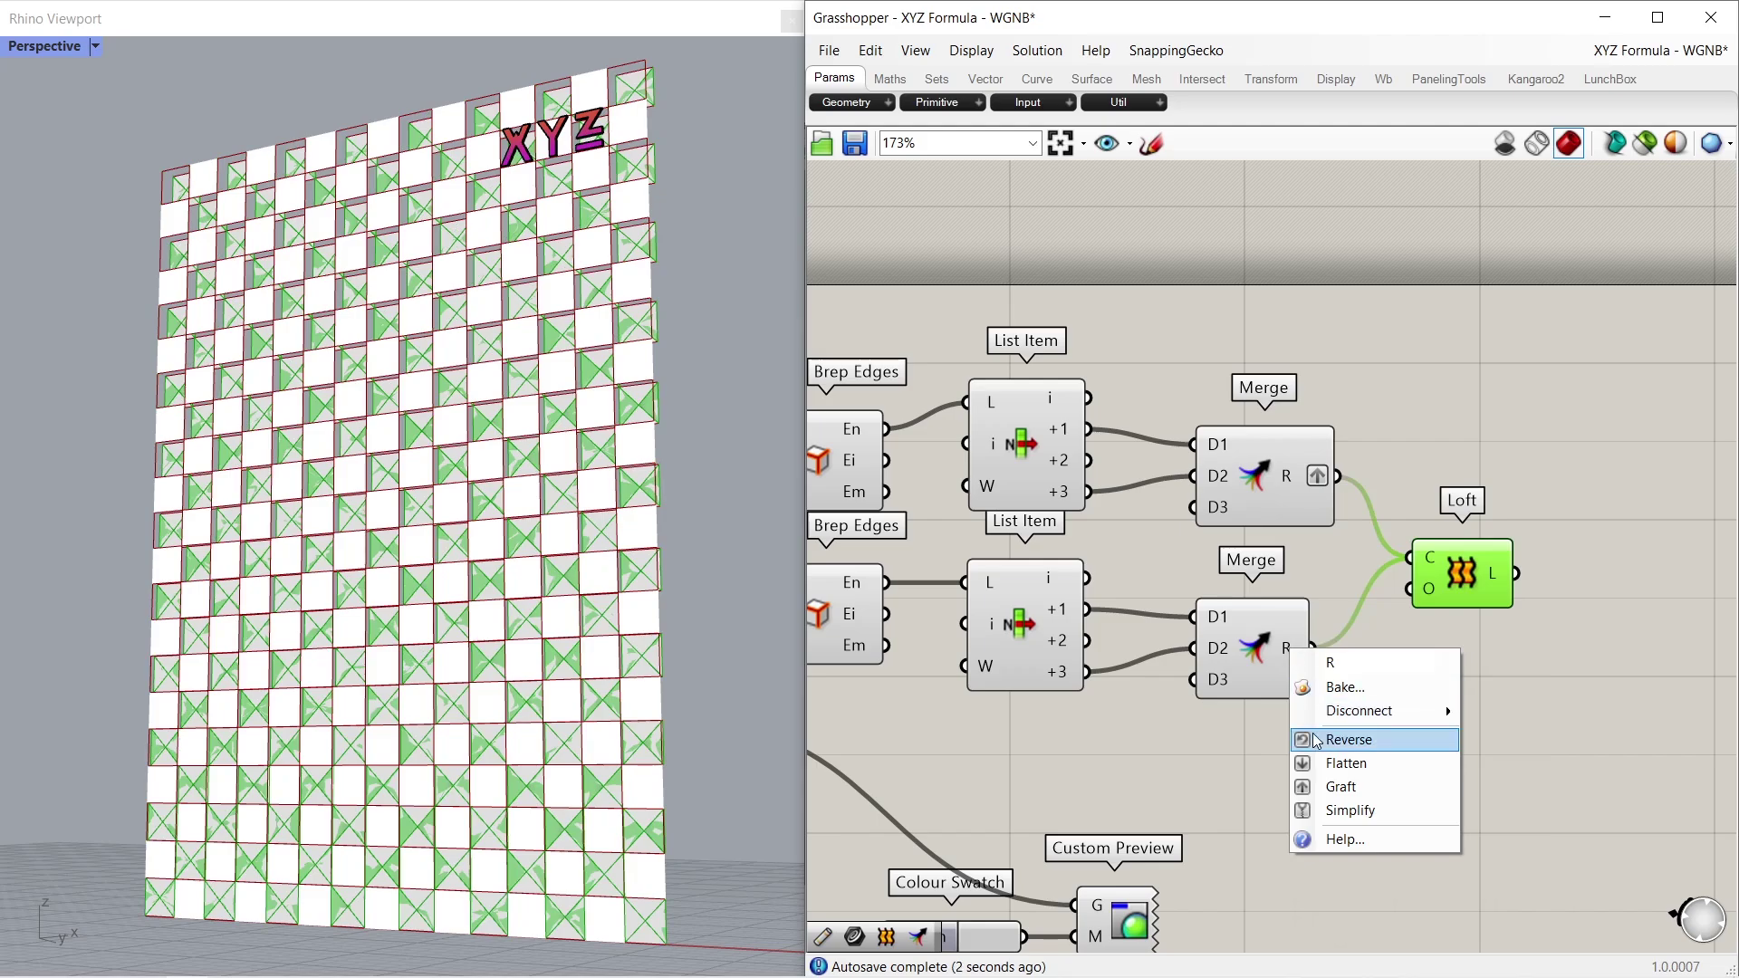
left_click(1344, 787)
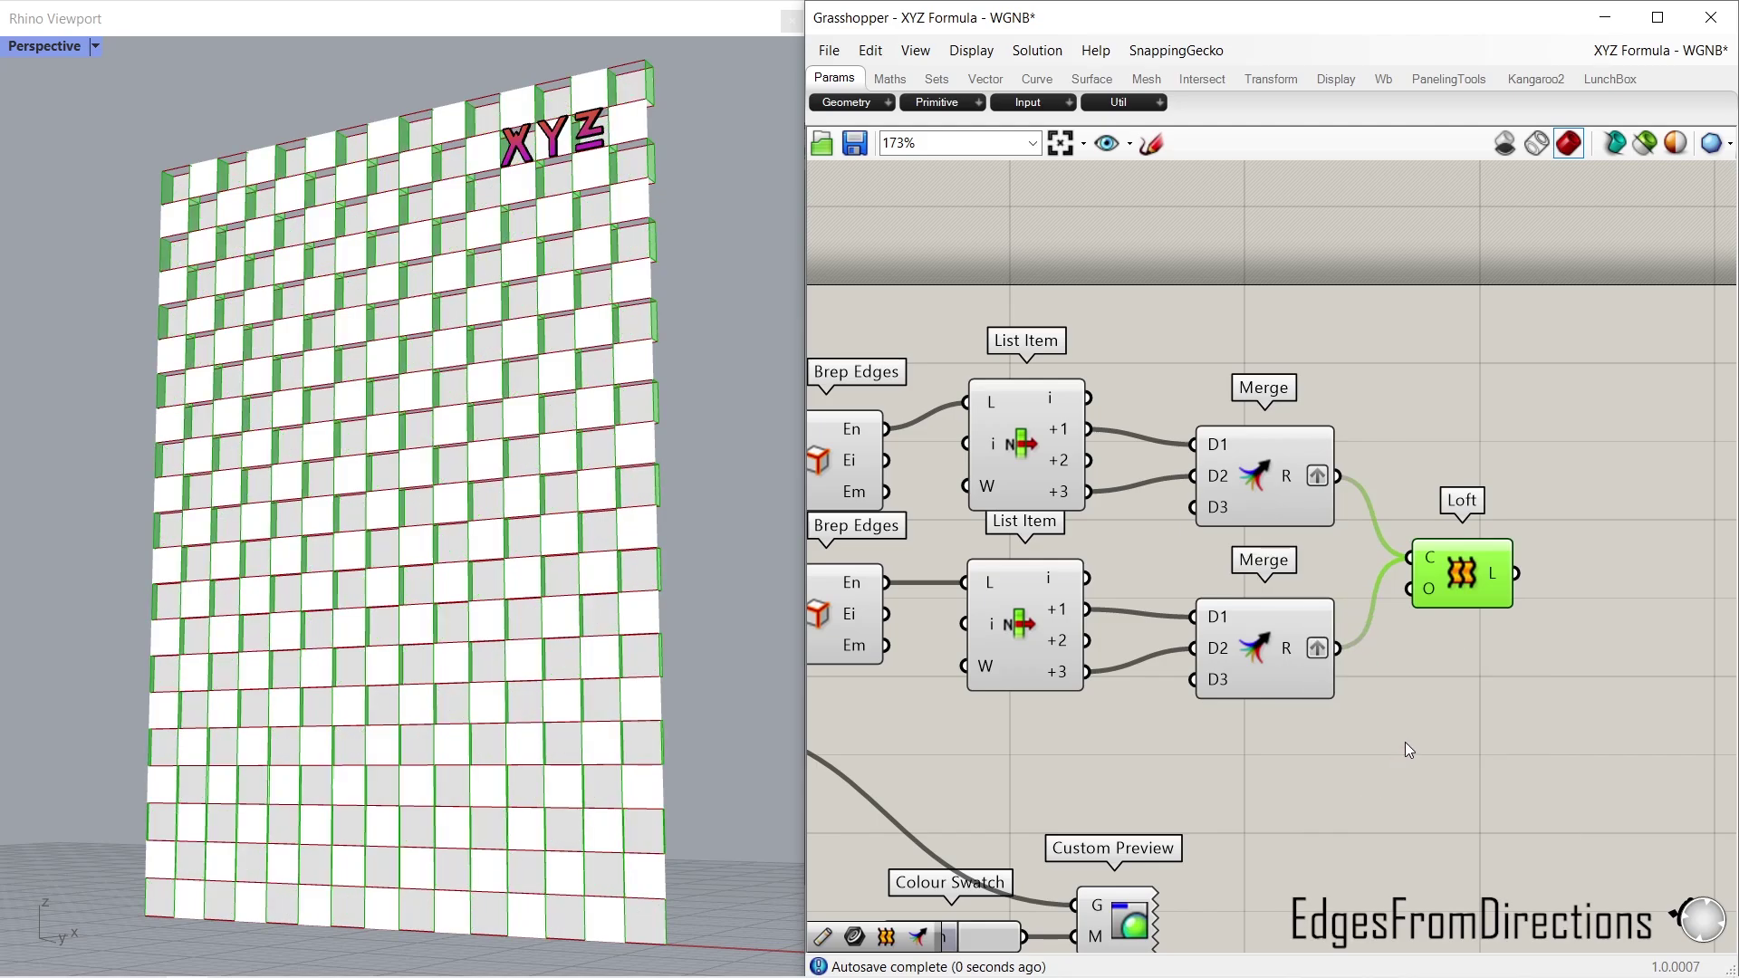
Move the Colour Swatch and Custom Preview near the Loft and add the Loft's L output to the Custom Preview's G input
scroll(1372, 622, "down", 4)
left_click_drag(1349, 806, 1100, 715)
left_click_drag(1265, 754, 1576, 729)
left_click(1508, 621)
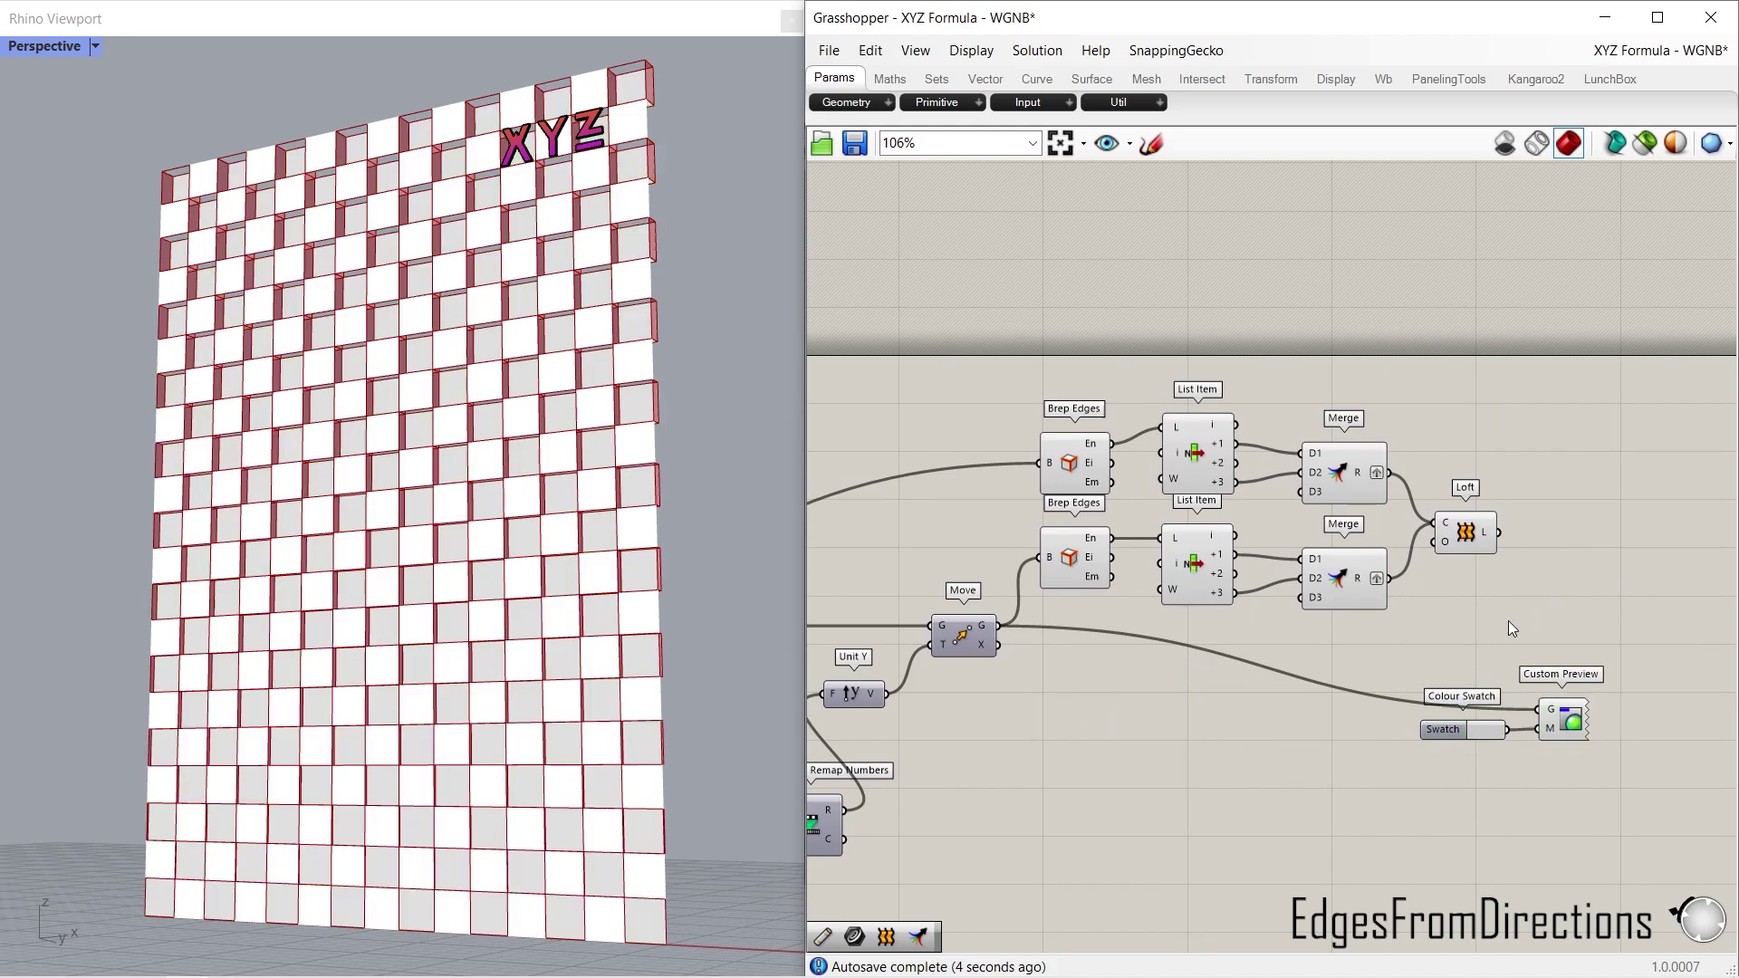
scroll(1508, 621, "up", 3)
left_click_drag(1494, 498, 1547, 744)
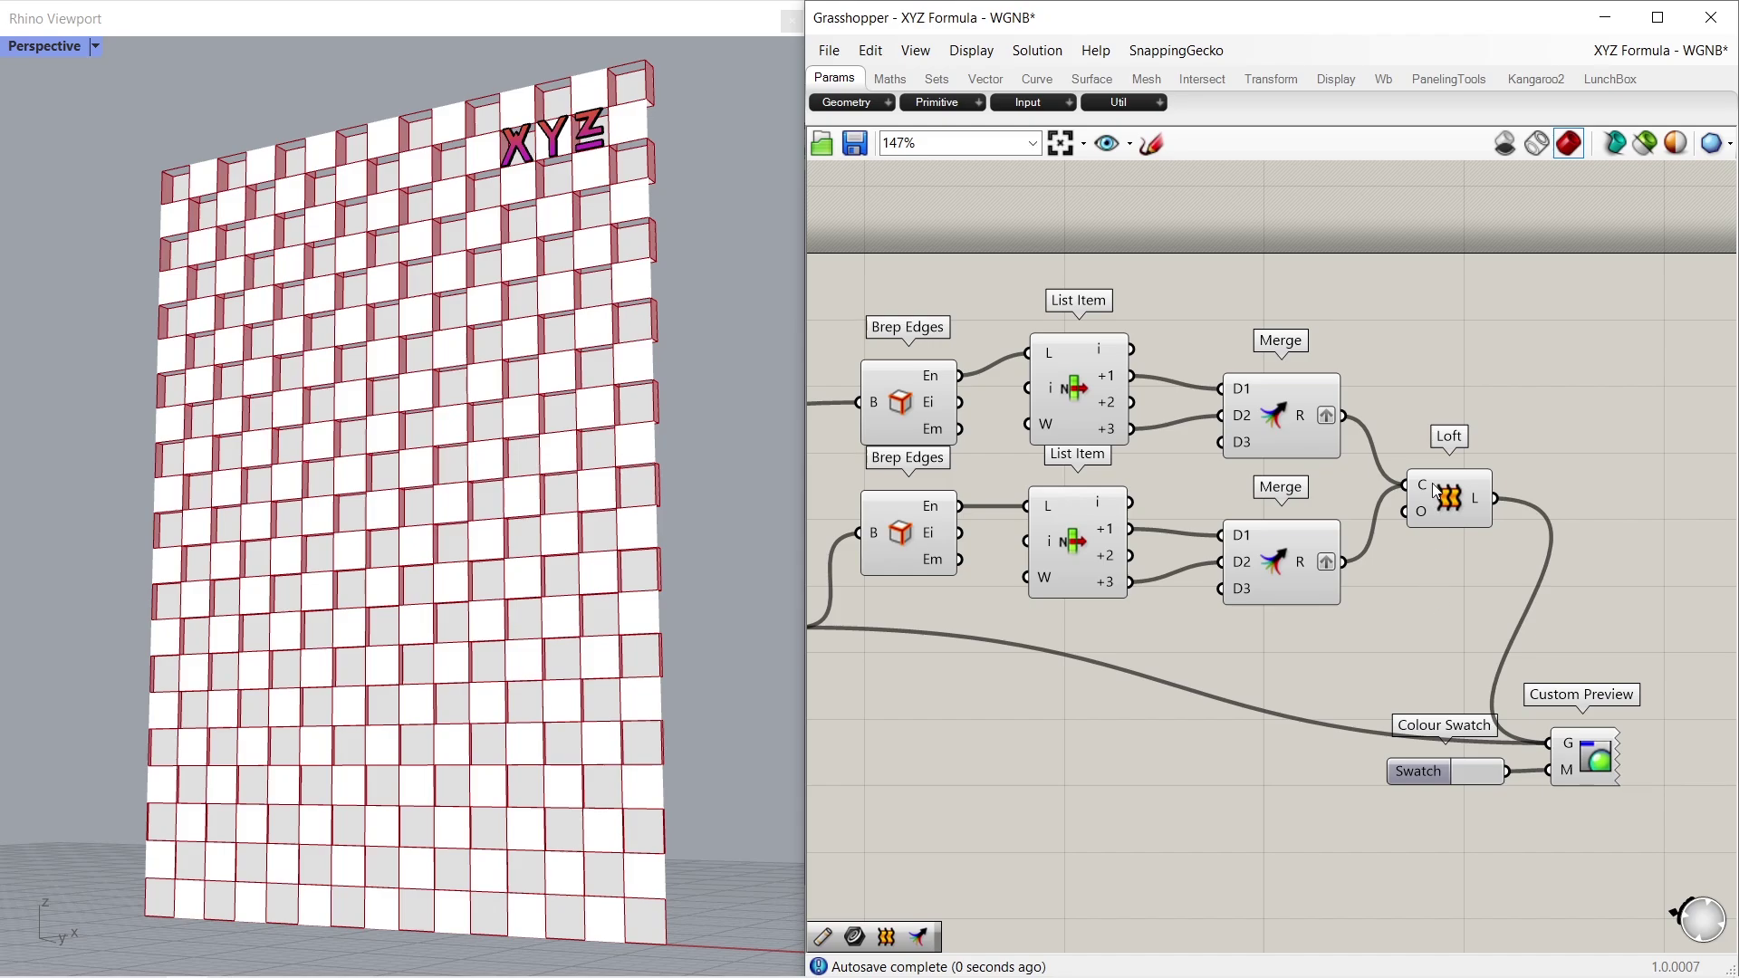
Turn off the preview of the Brep Edges, List Item, Merge and Loft components
left_click_drag(1427, 362, 895, 601)
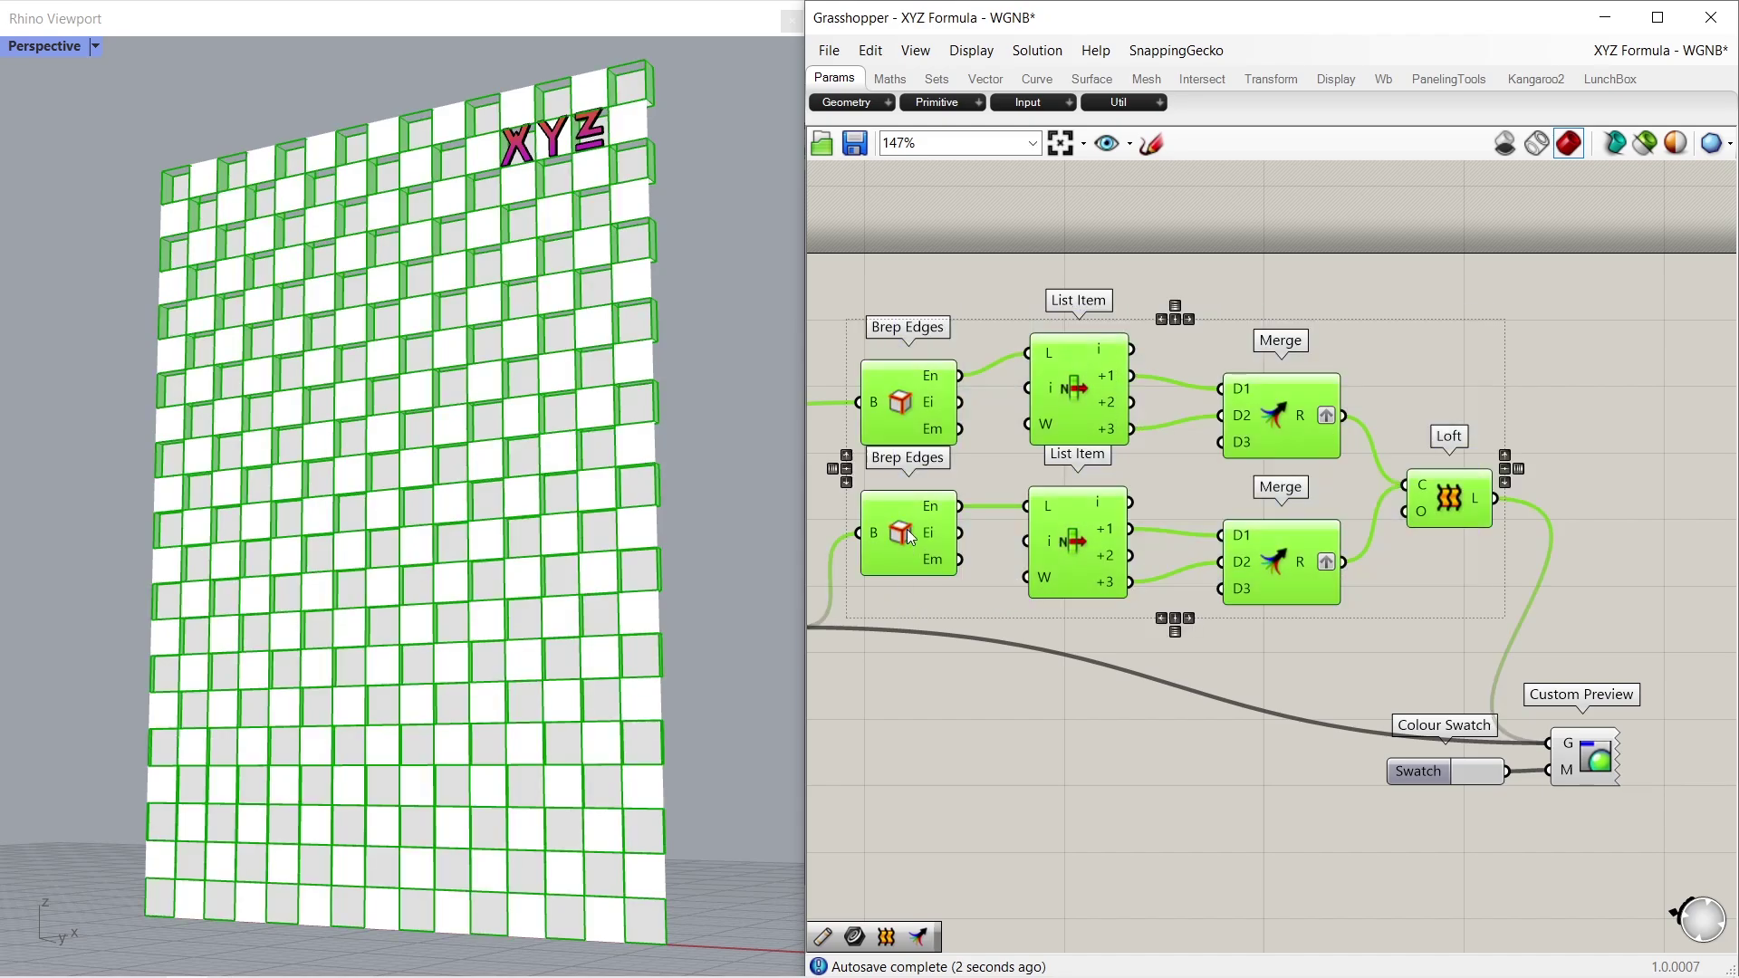
middle_click(906, 531)
left_click(978, 460)
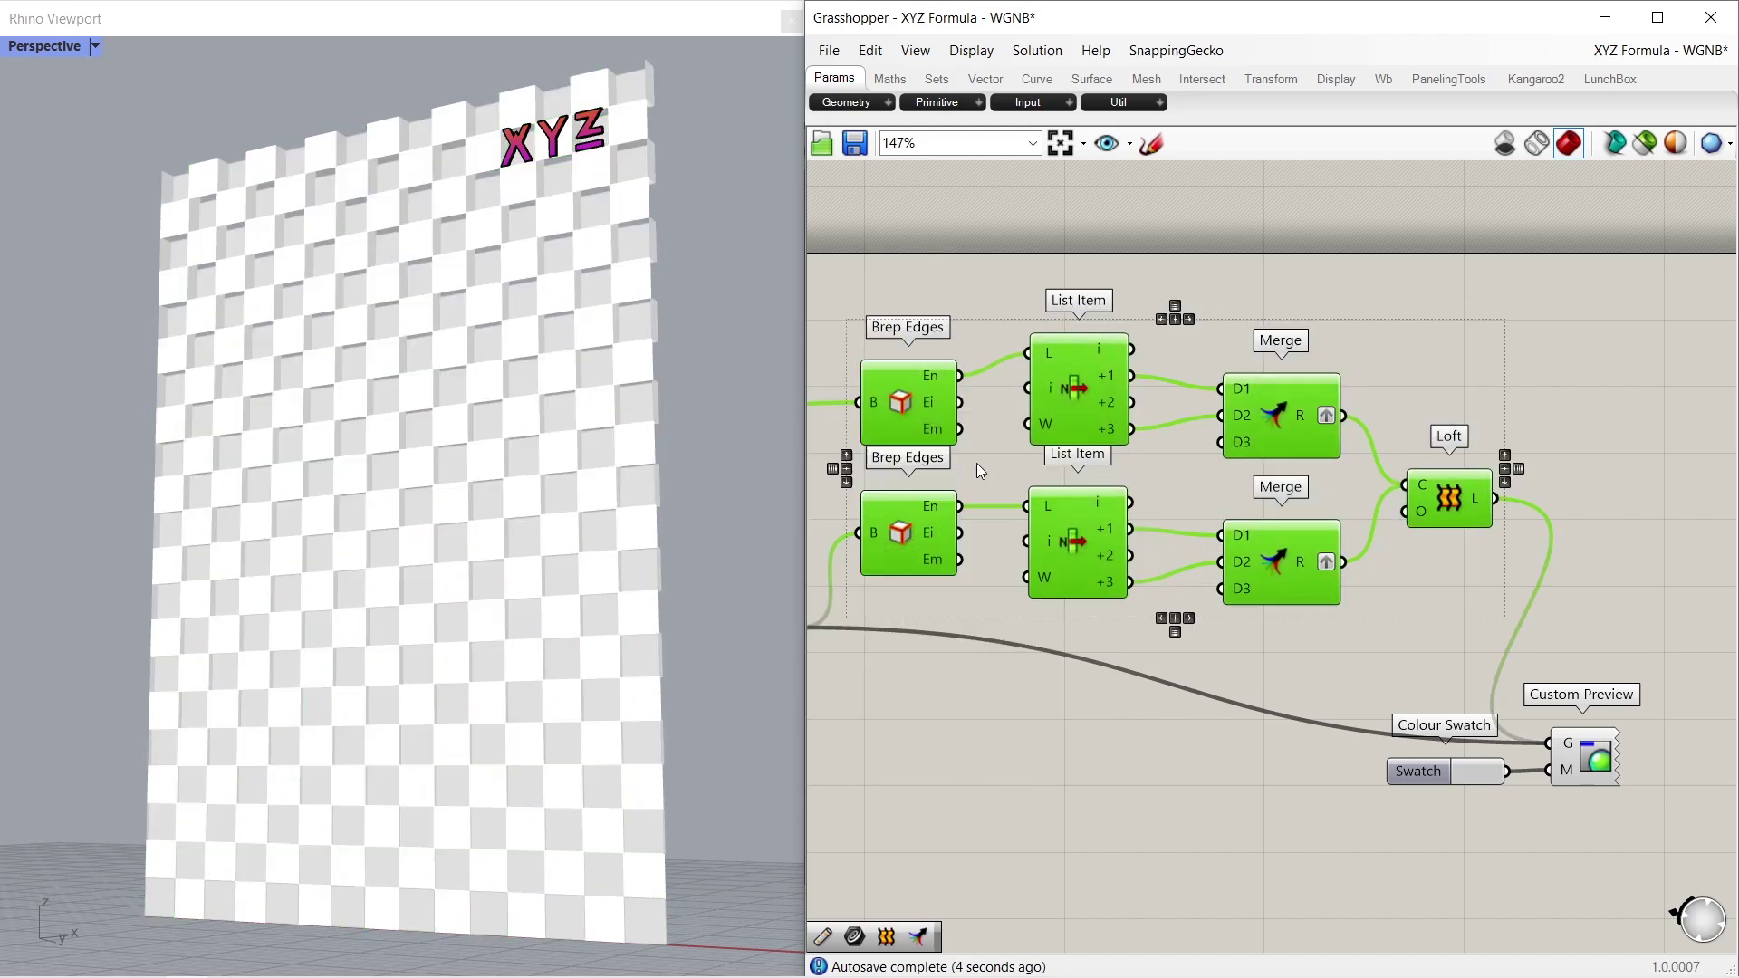
left_click(1011, 790)
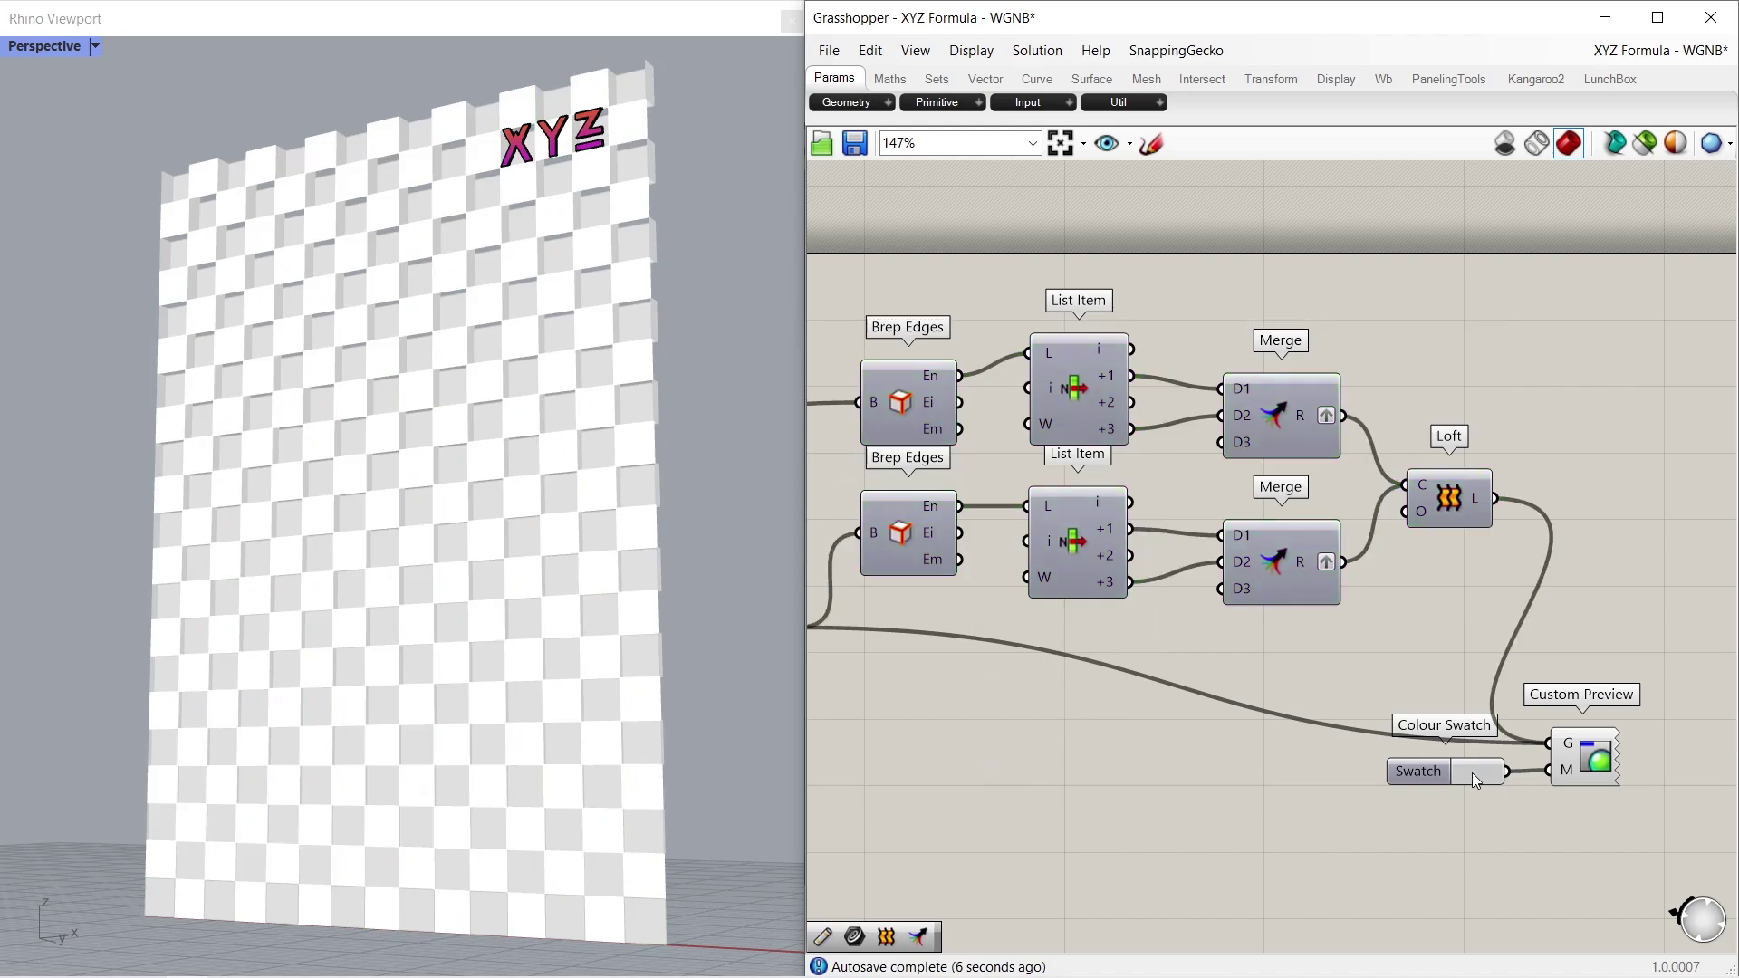
Set the Loft preview's Colour Swatch to white and switch the Perspective viewport to Arctic display mode
left_click(1470, 773)
left_click(1596, 714)
left_click_drag(1610, 690, 1688, 583)
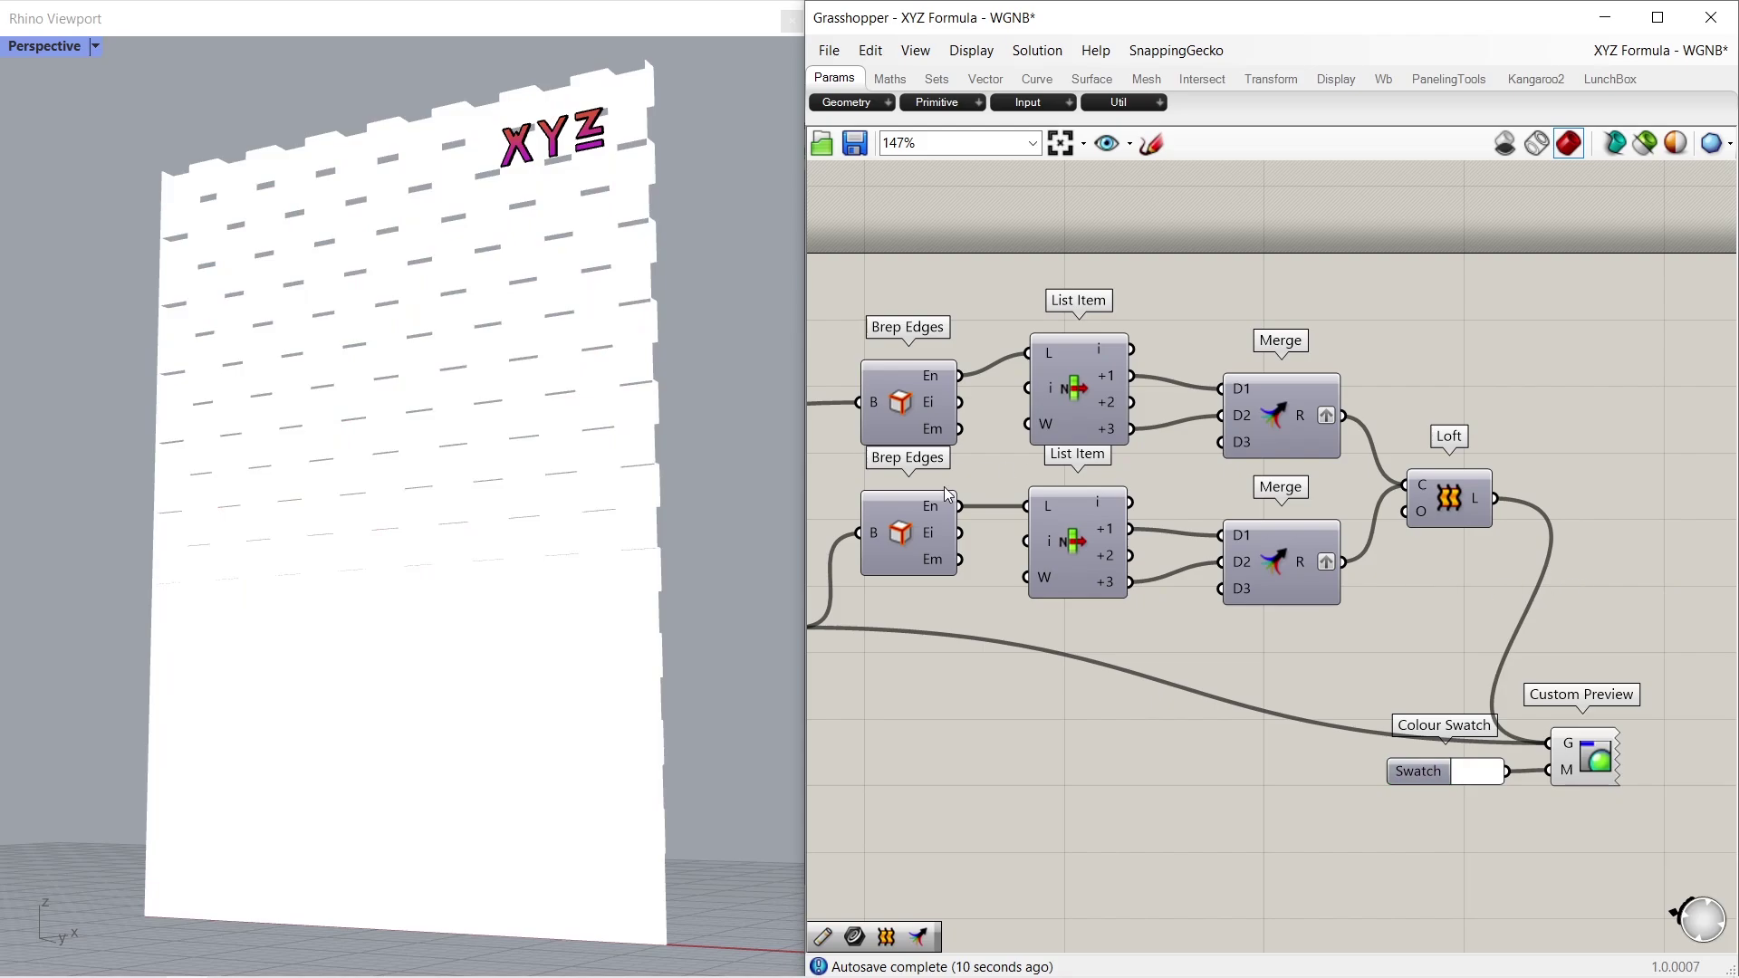
left_click(95, 46)
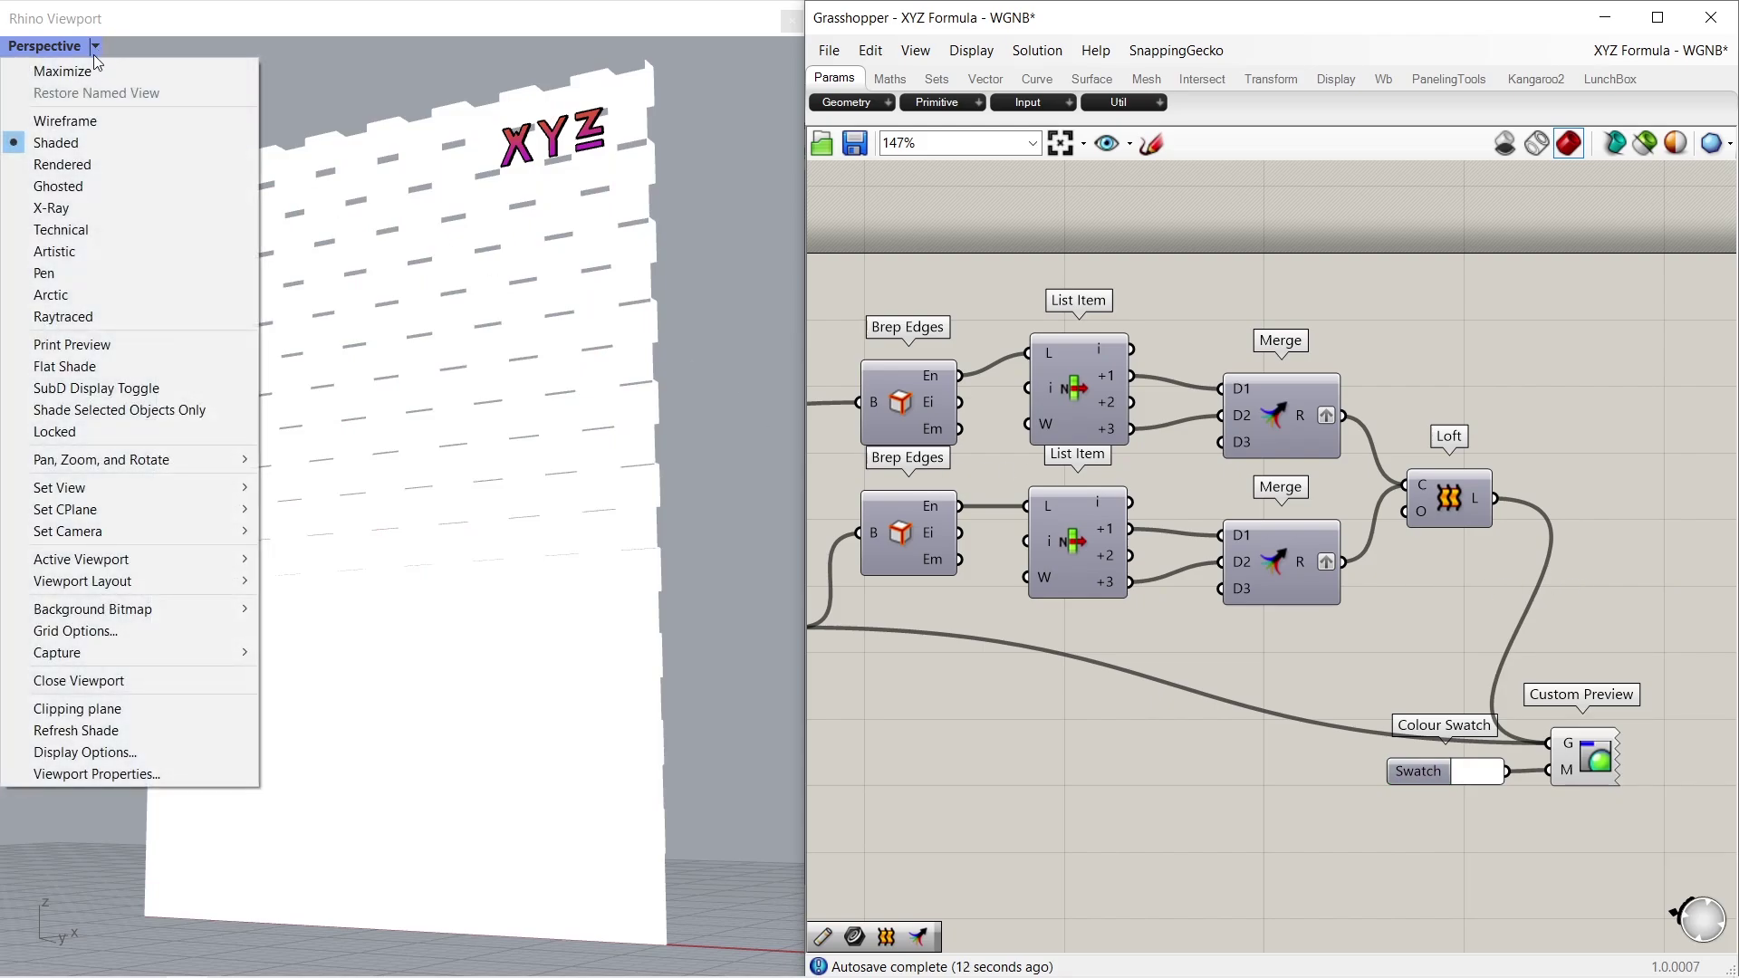
left_click(121, 295)
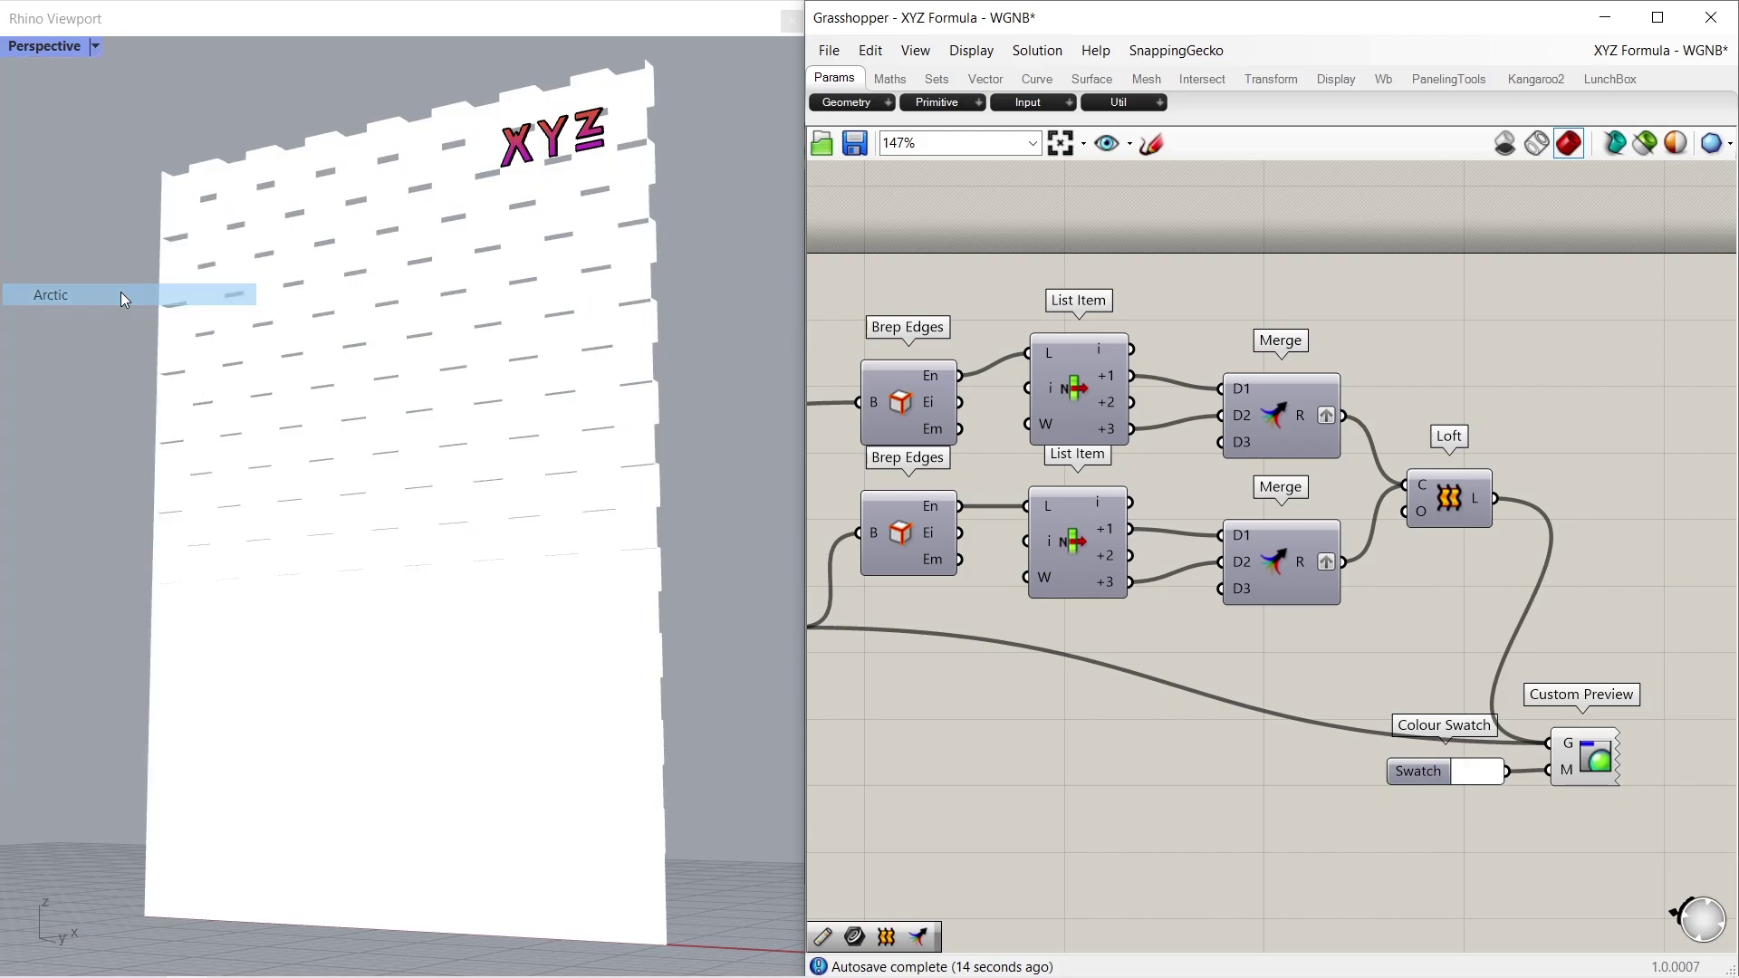
Try out the Domain start and Domain end sliders, leaving them at 0.00 and 1.00
scroll(1277, 480, "down", 3)
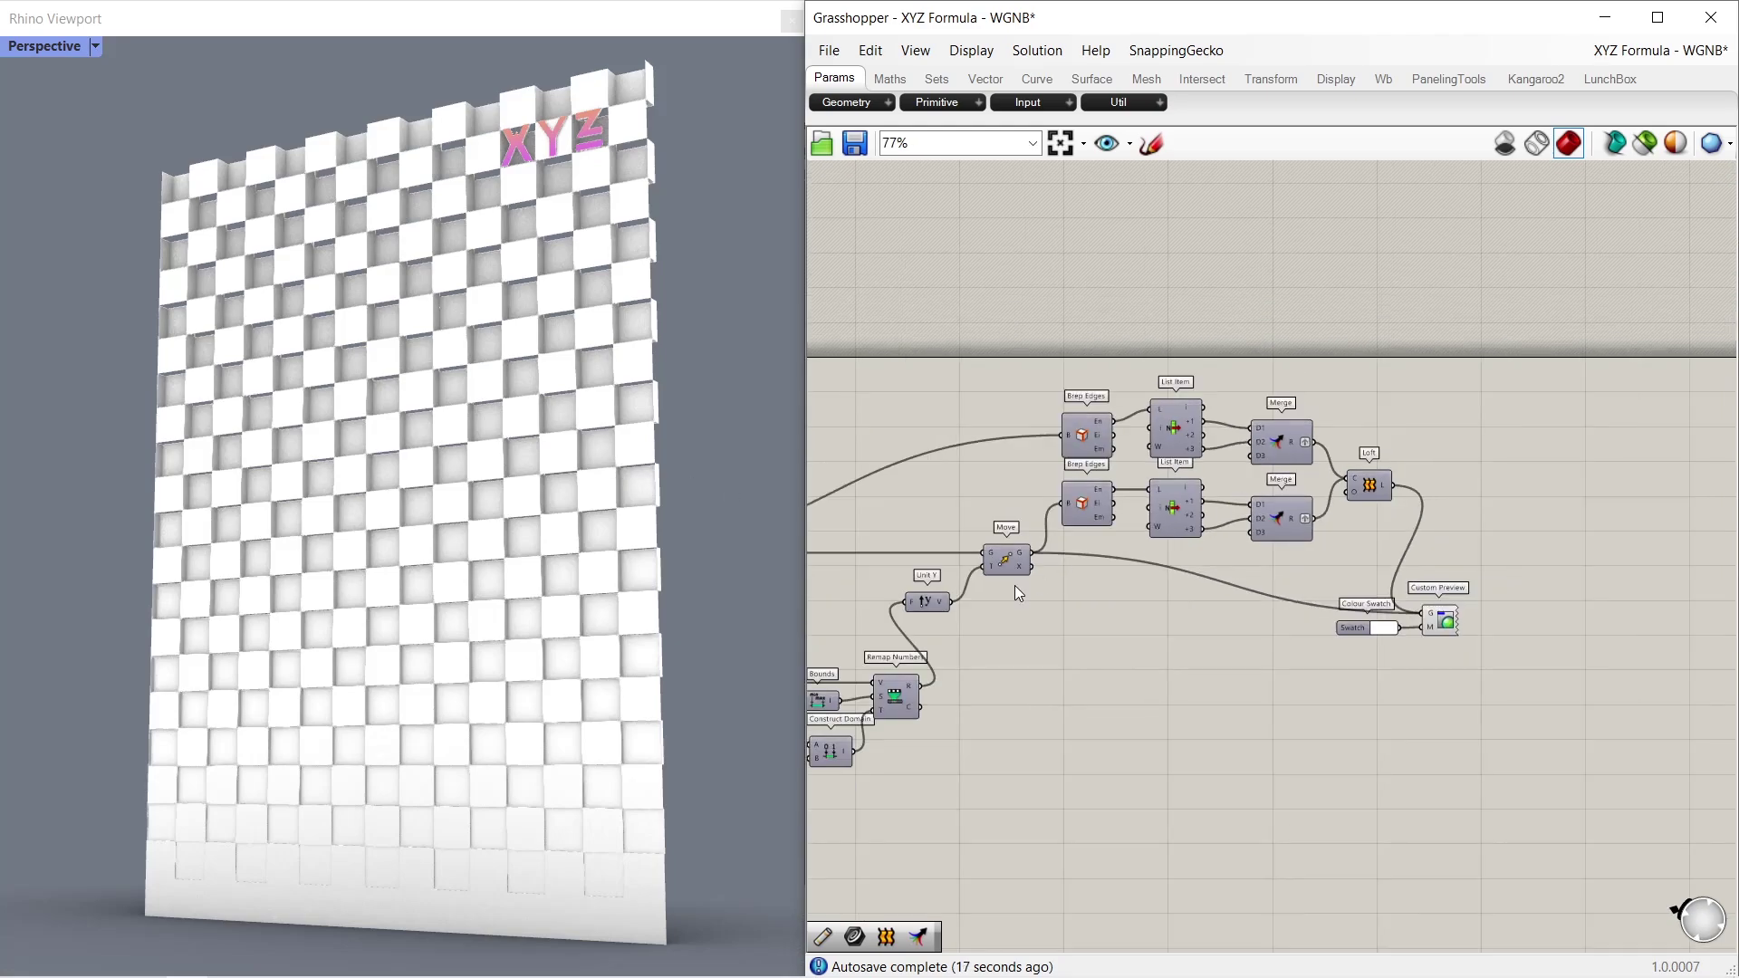
scroll(1113, 625, "up", 6)
mouse_move(1112, 615)
left_mouse_down()
mouse_move(1322, 614)
mouse_move(1079, 616)
left_mouse_up()
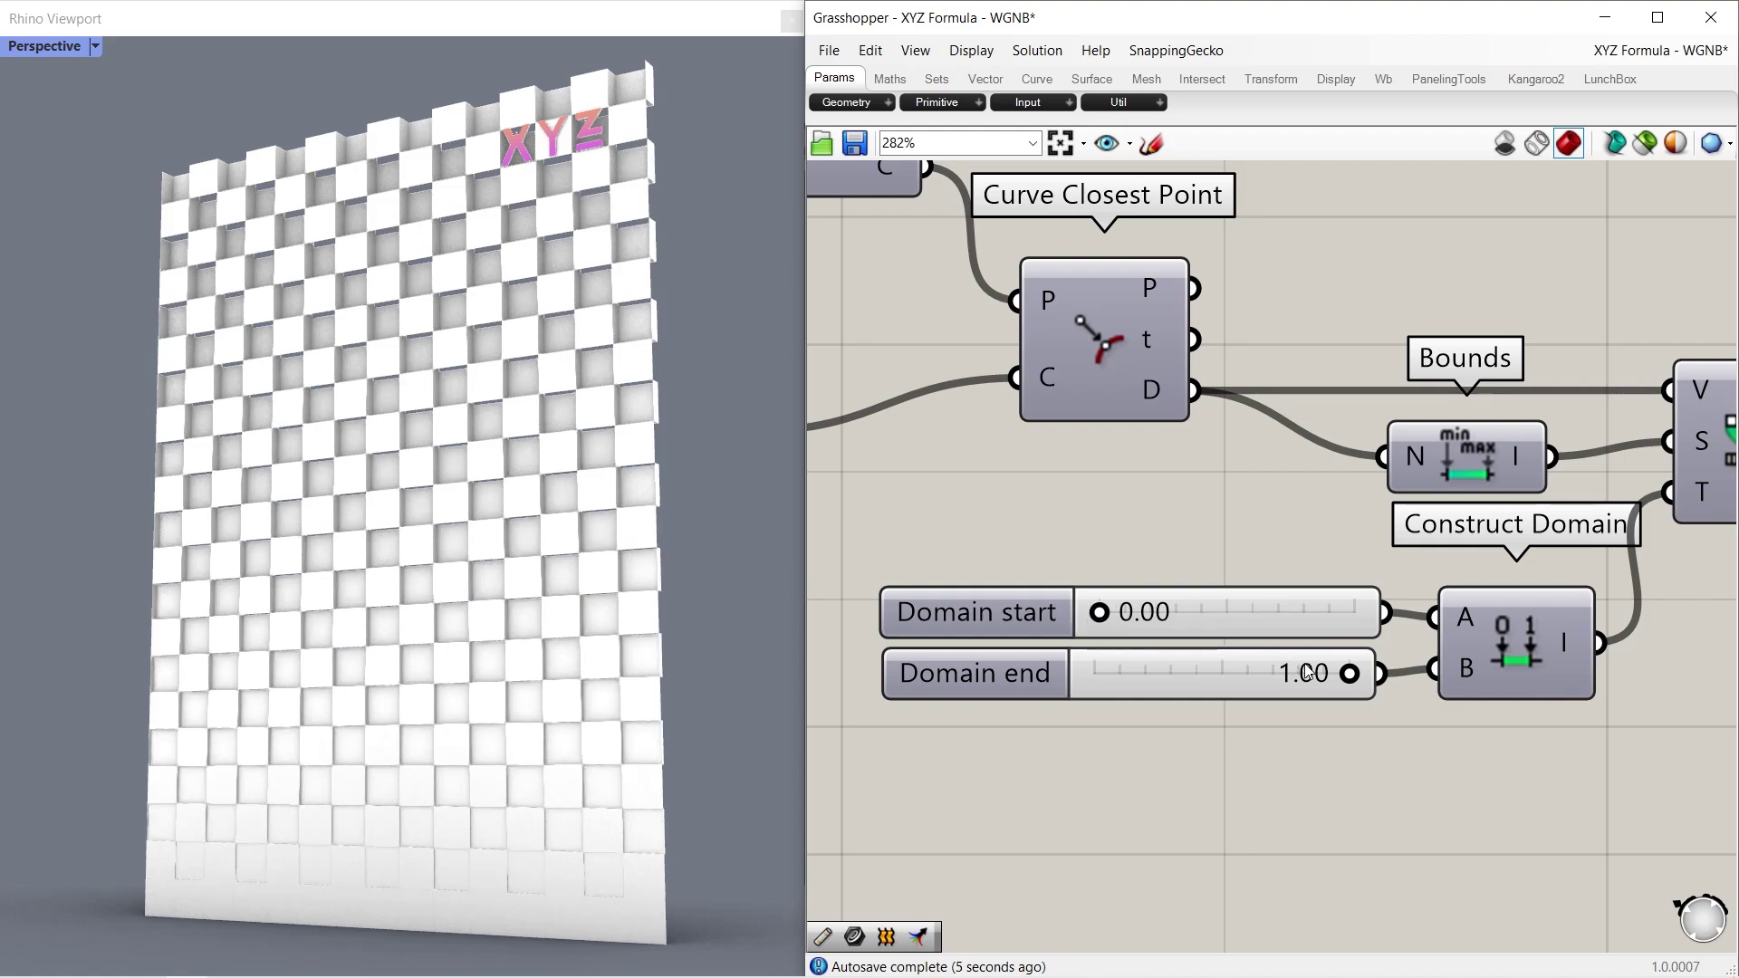
mouse_move(1350, 673)
left_mouse_down()
mouse_move(1052, 666)
mouse_move(1372, 668)
left_mouse_up()
Shift the Point, Unit X and Line SDL components away from Curve Closest Point to make room on the canvas
scroll(1301, 528, "down", 2)
right_click_drag(1174, 584, 1204, 606)
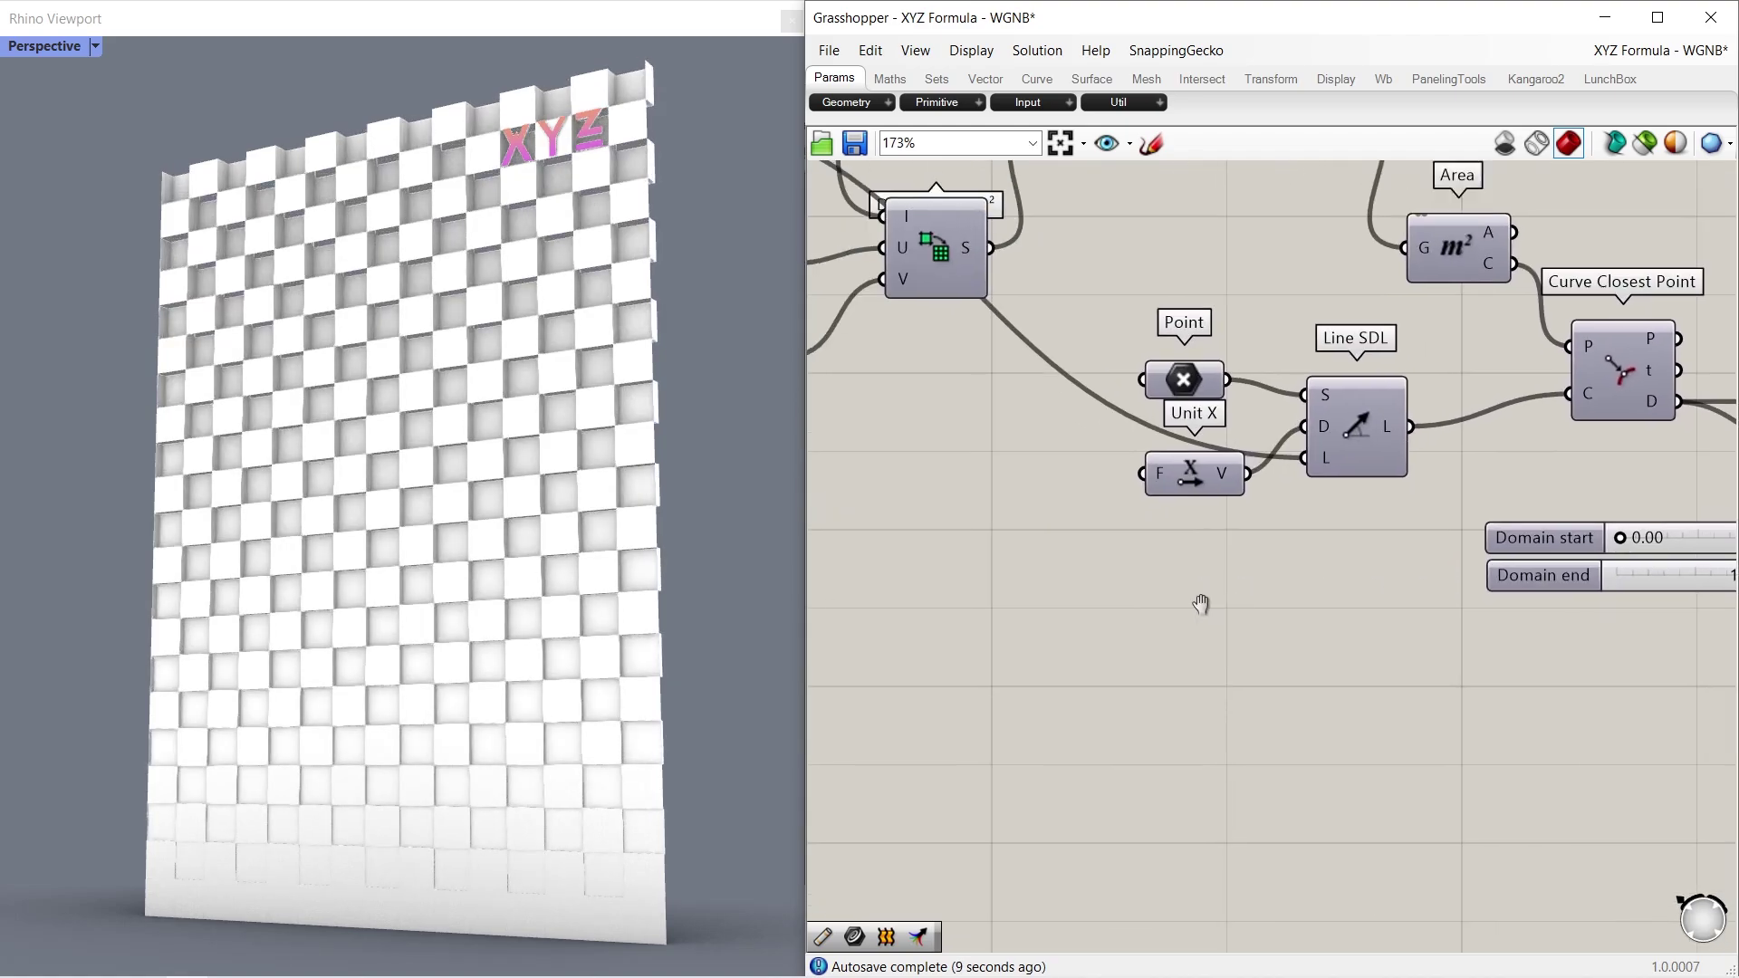
scroll(1204, 606, "down", 2)
scroll(1213, 480, "up", 2)
left_click_drag(1041, 398, 1003, 551)
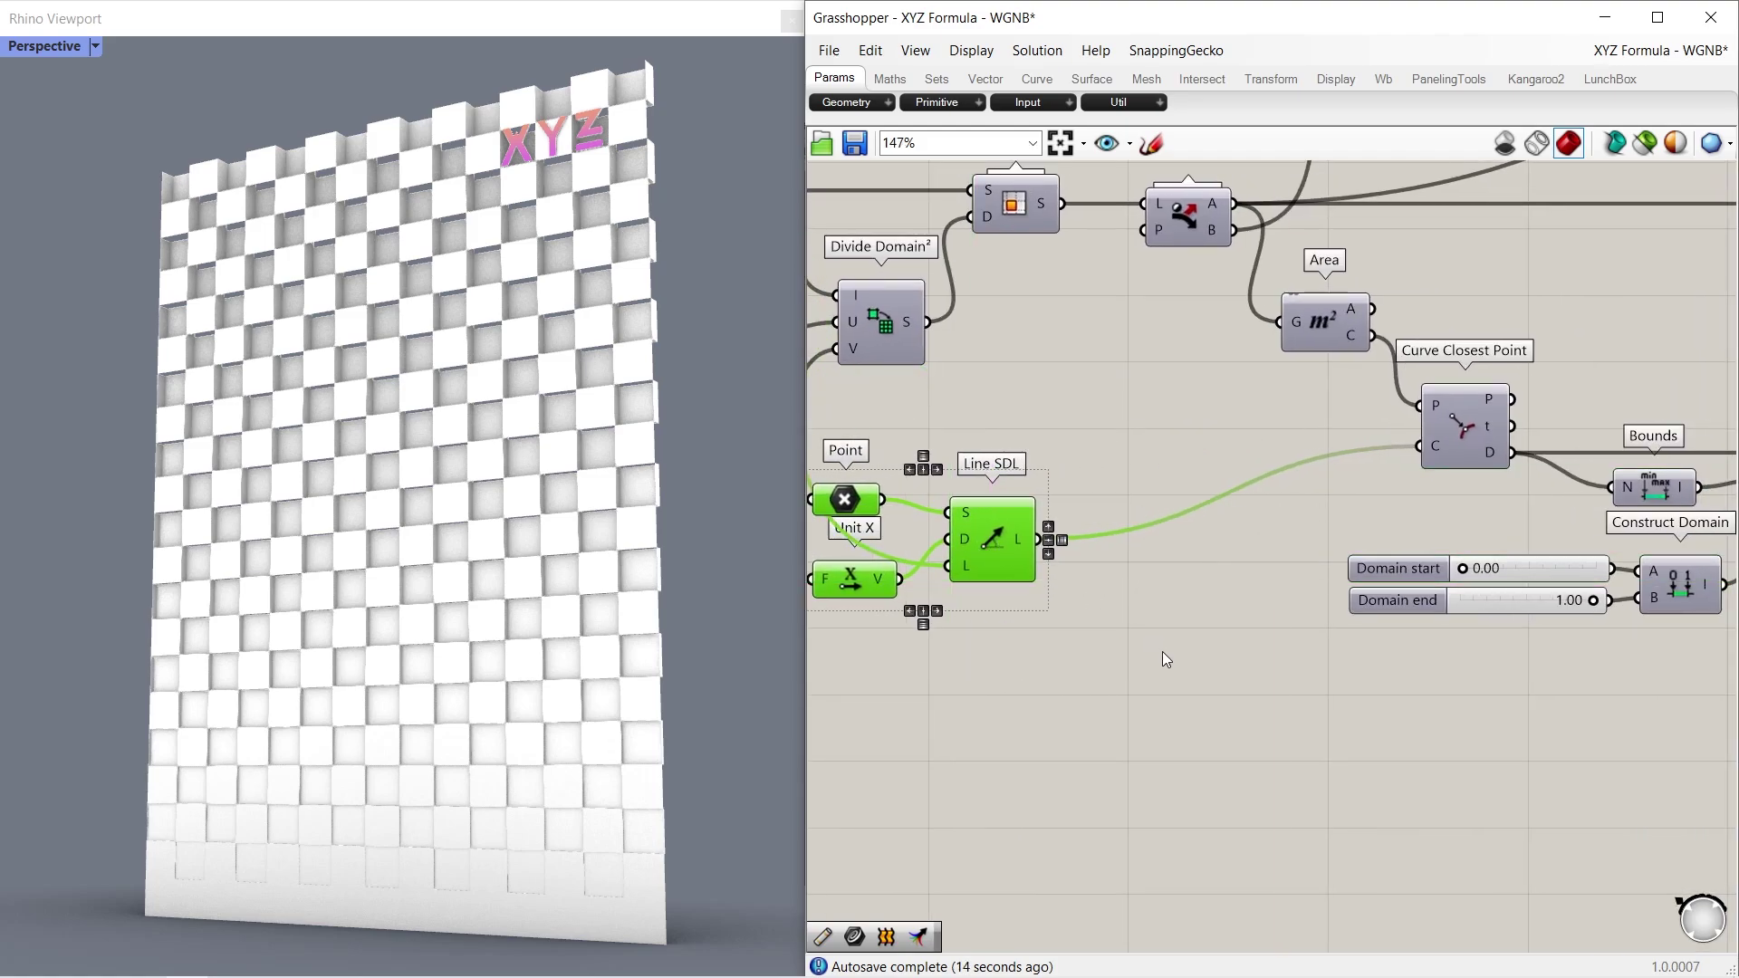
Insert a Move component between Line SDL's L output and Curve Closest Point's C input, using its G input and G output
double_click(1195, 656)
type("move")
left_click(1197, 645)
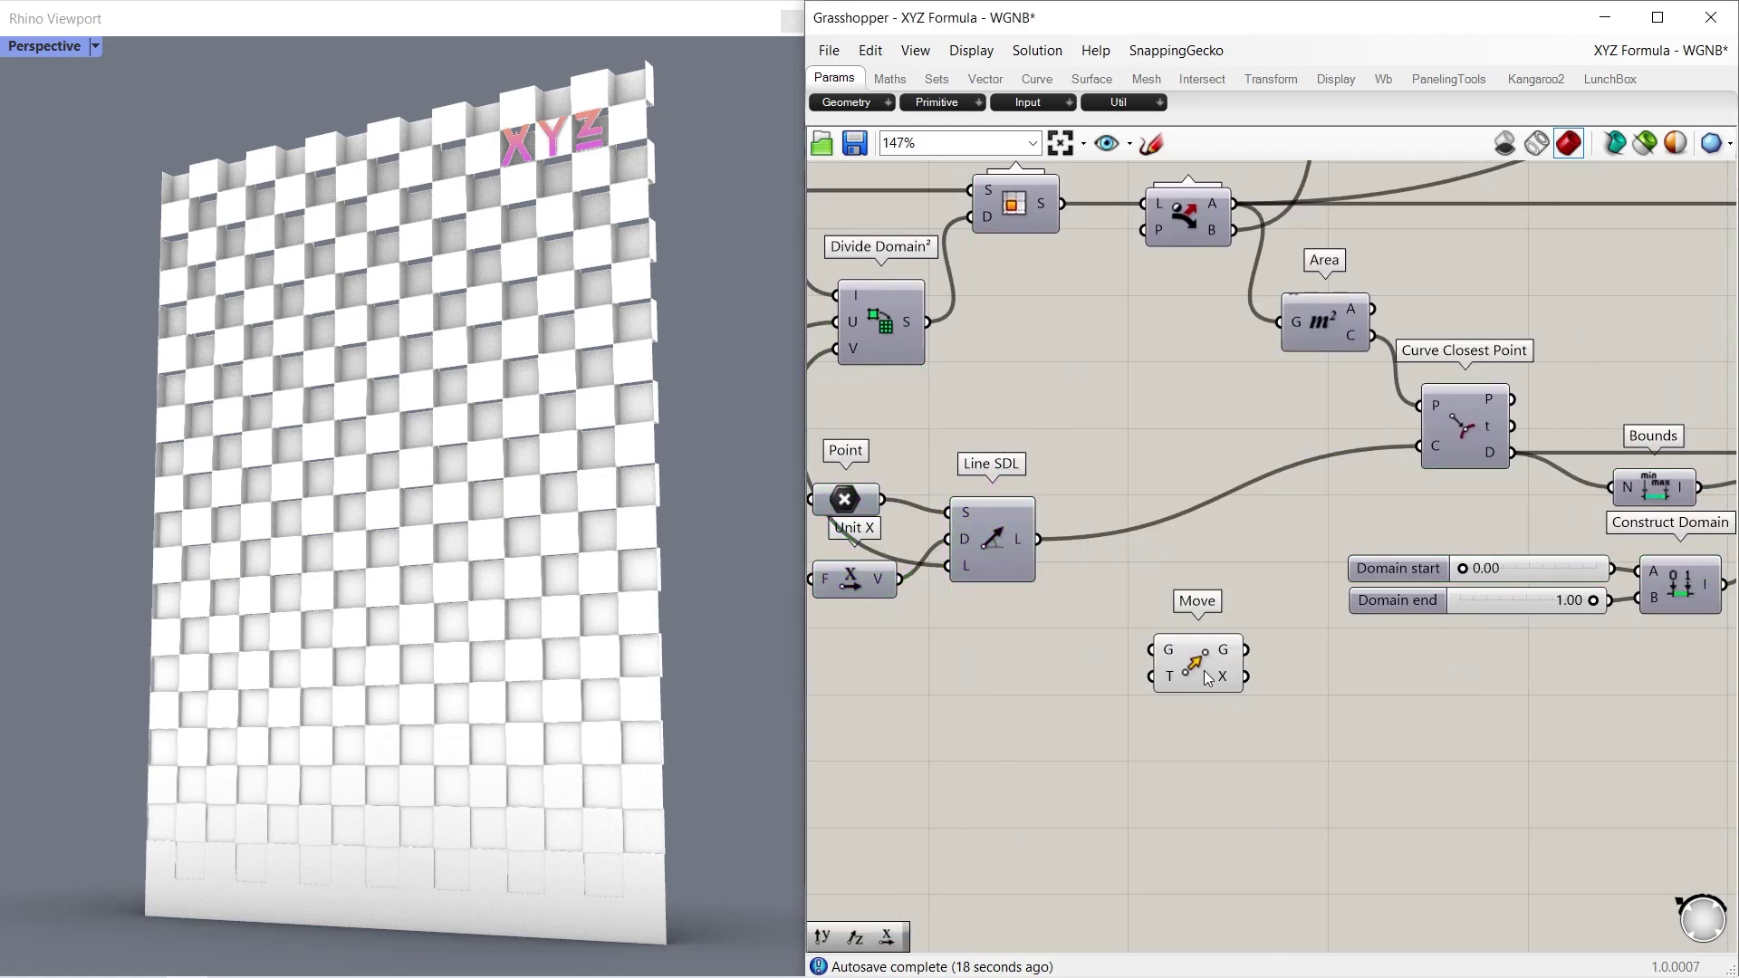
left_click_drag(1211, 668, 1219, 647)
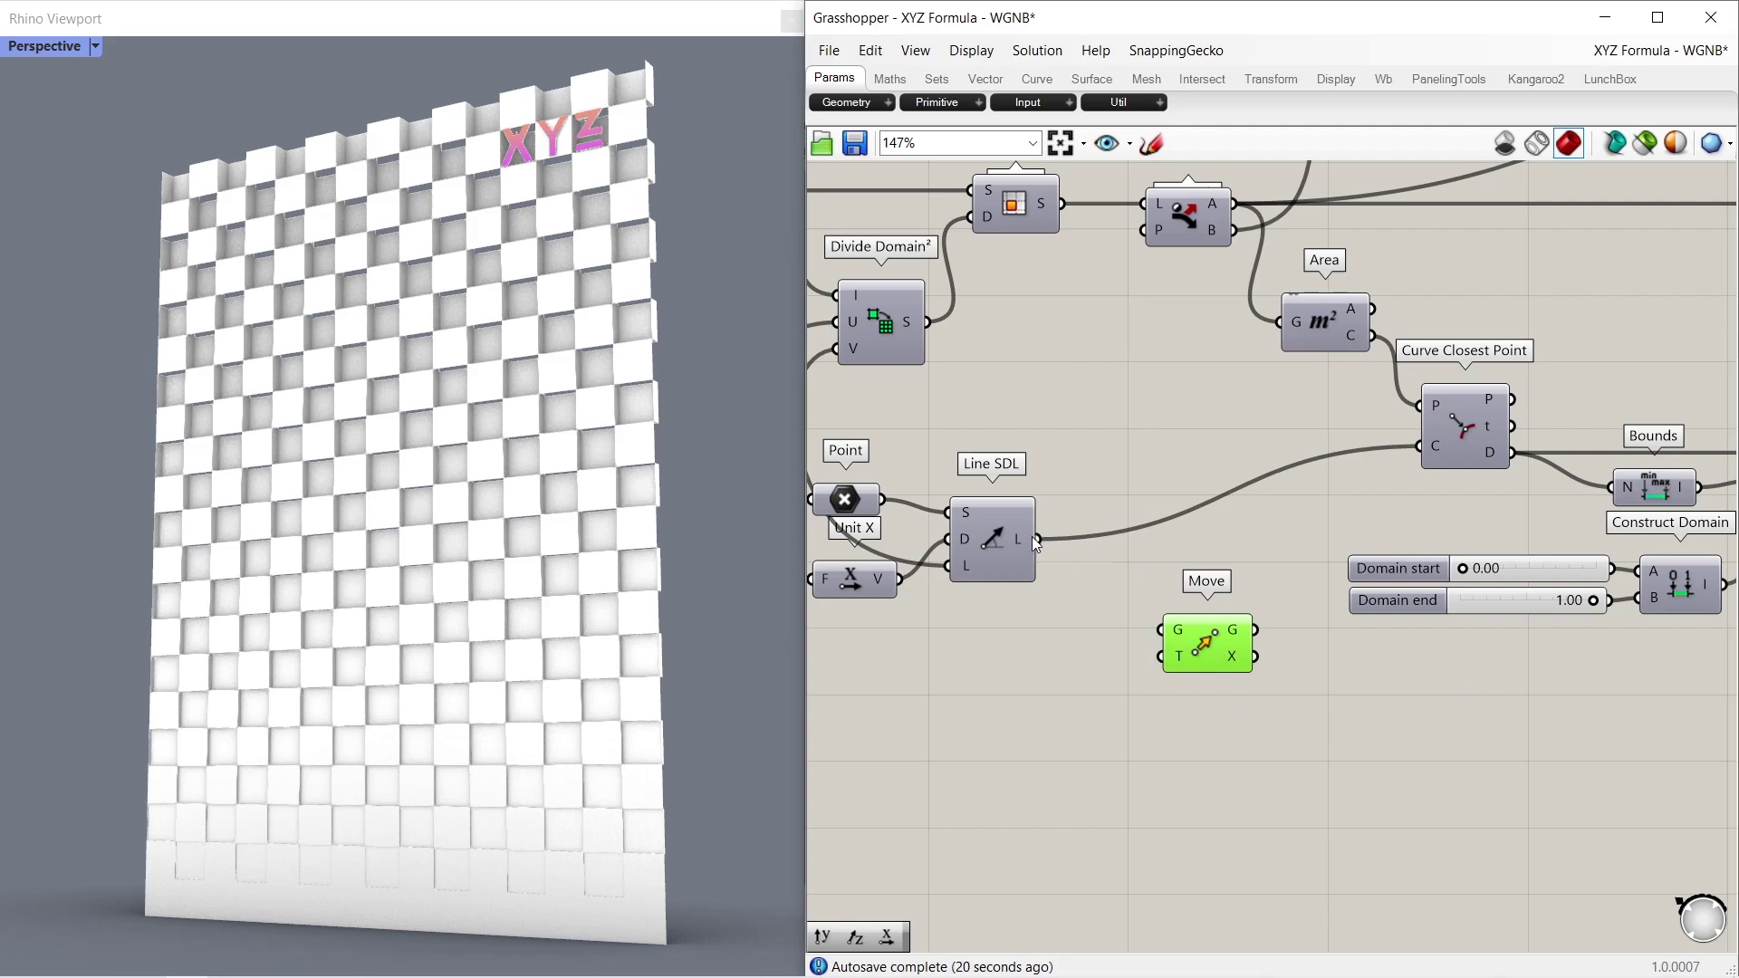
left_click_drag(1038, 540, 1145, 621)
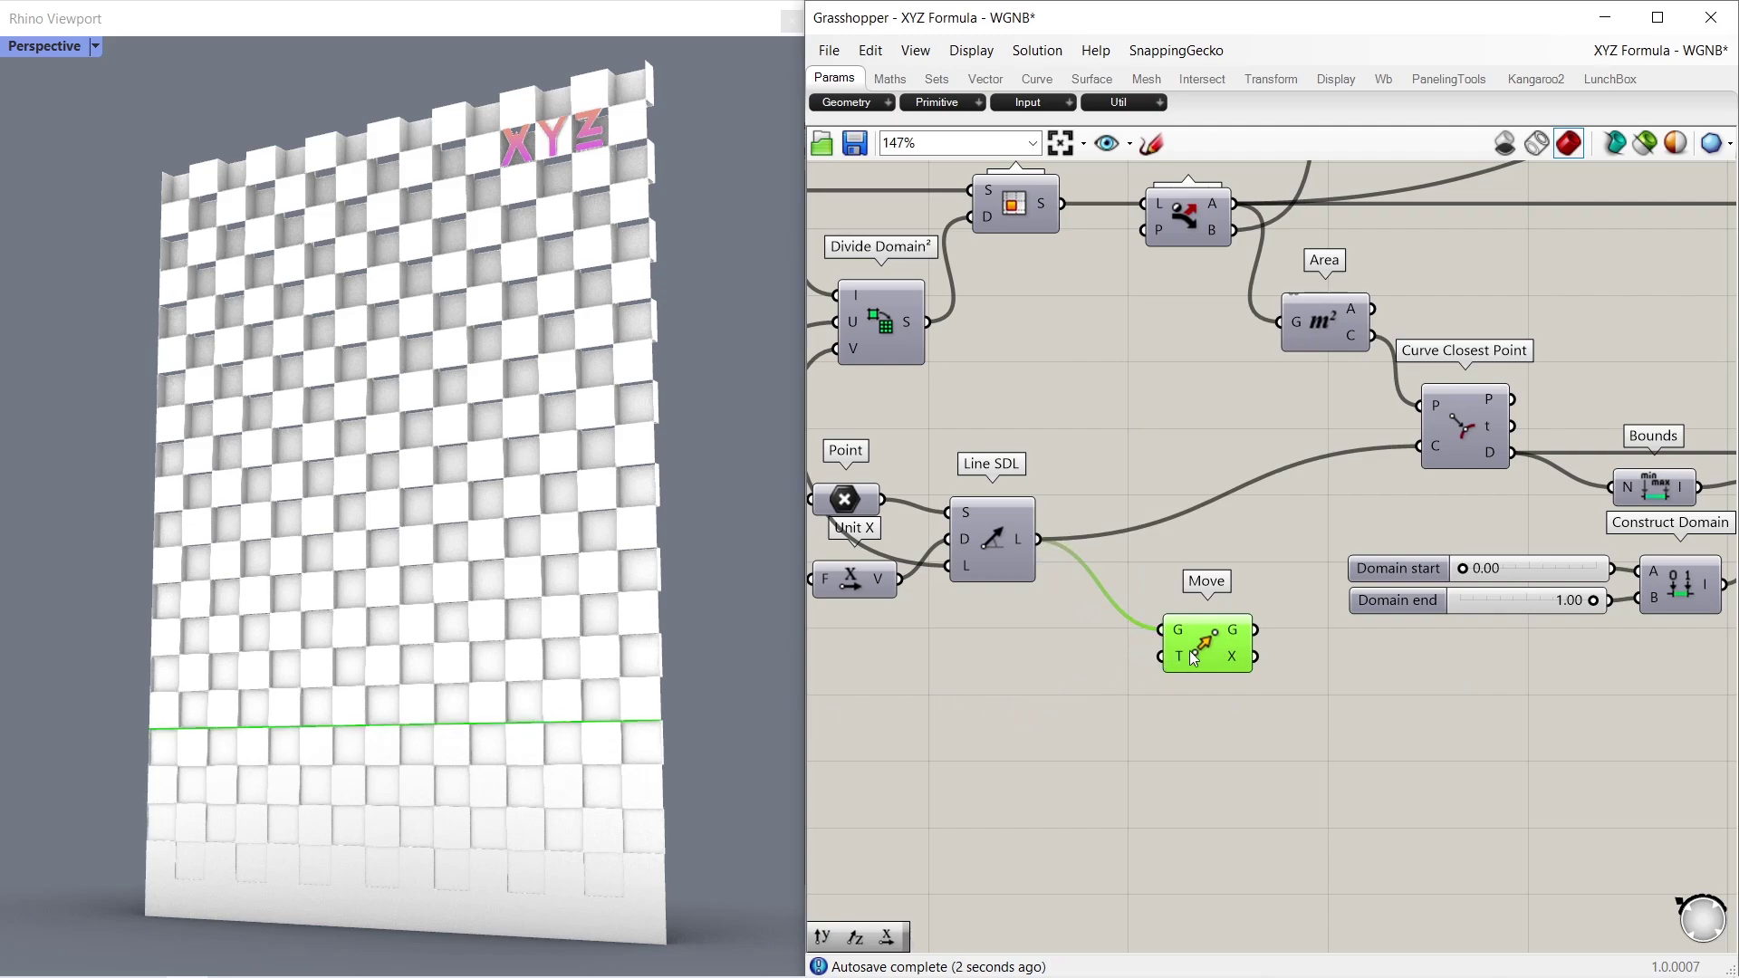
left_click_drag(1253, 630, 1418, 445)
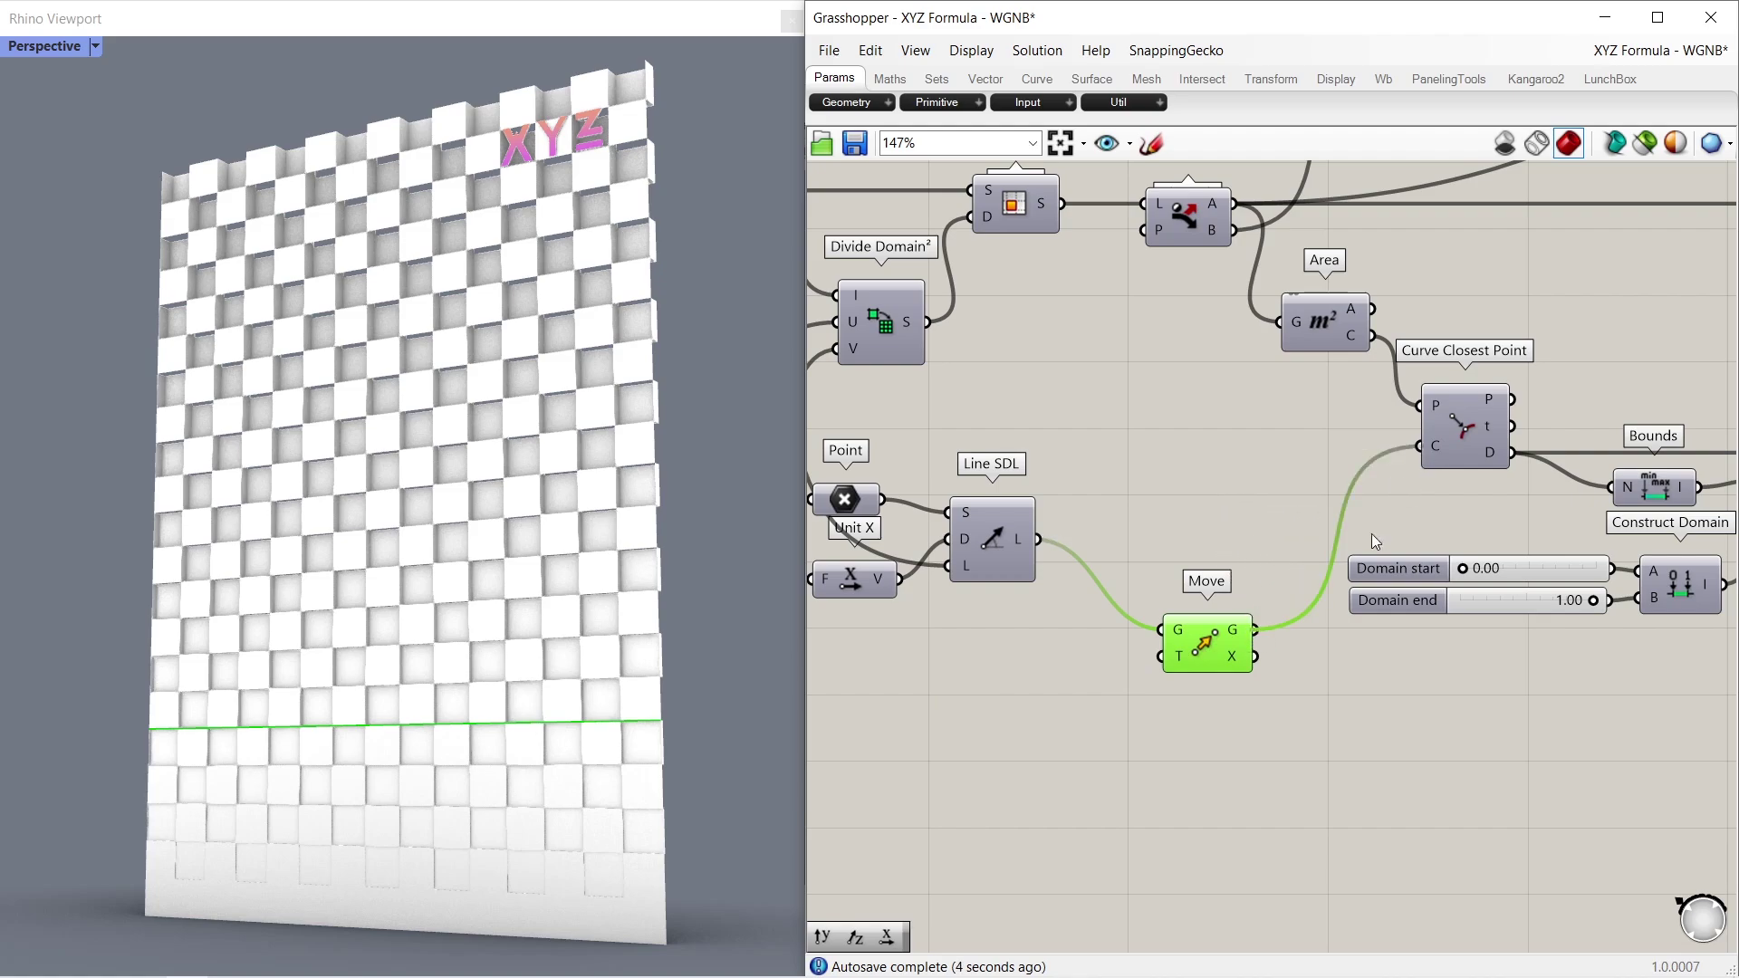
left_click_drag(1194, 659, 1206, 659)
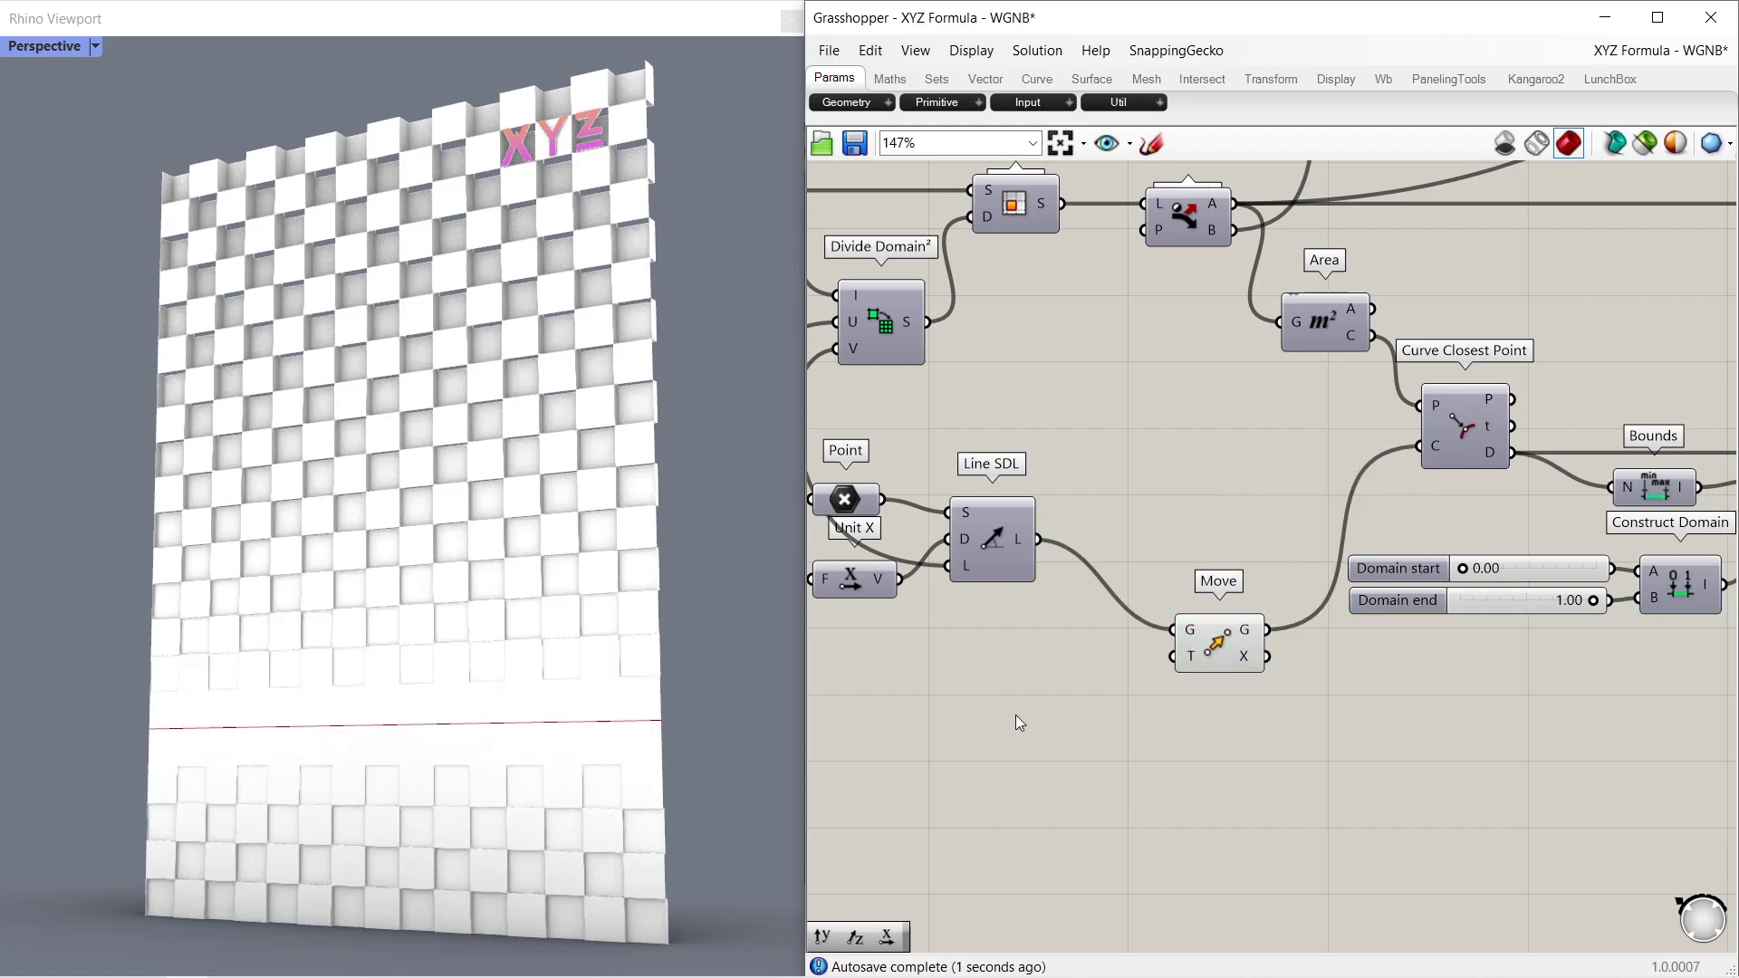
Add a Unit Z component and connect its V output to the new Move's T input
double_click(1014, 714)
type("z")
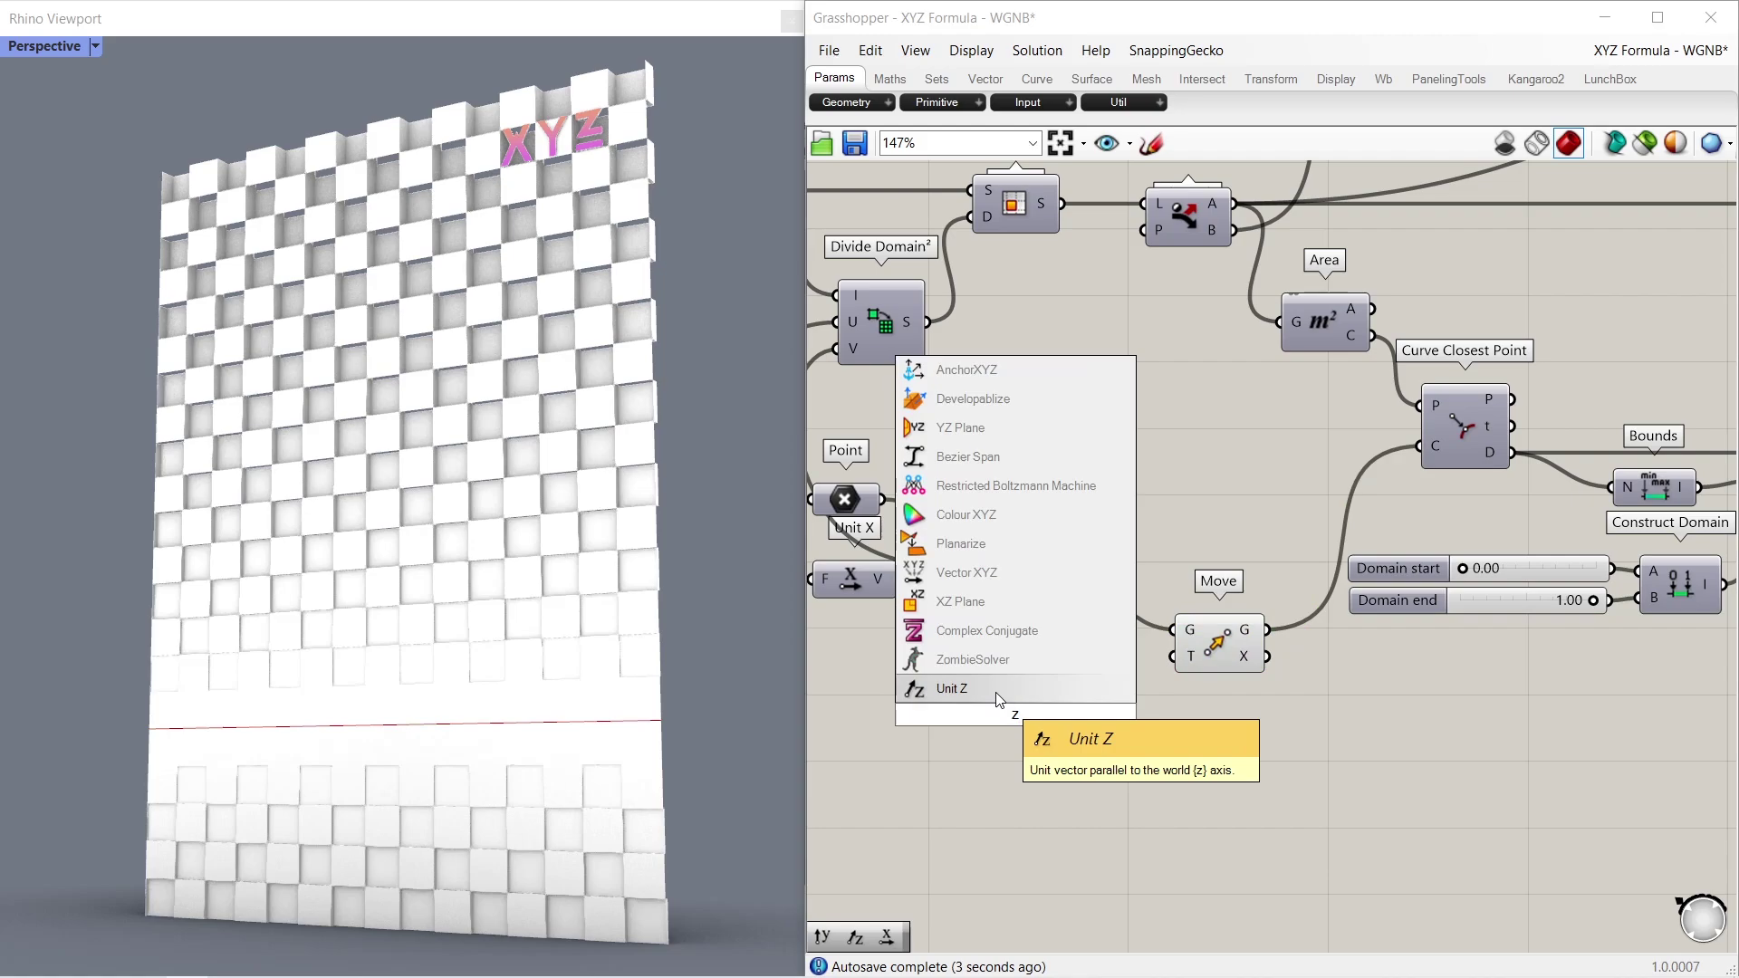
left_click(998, 700)
left_click_drag(1061, 715, 1173, 656)
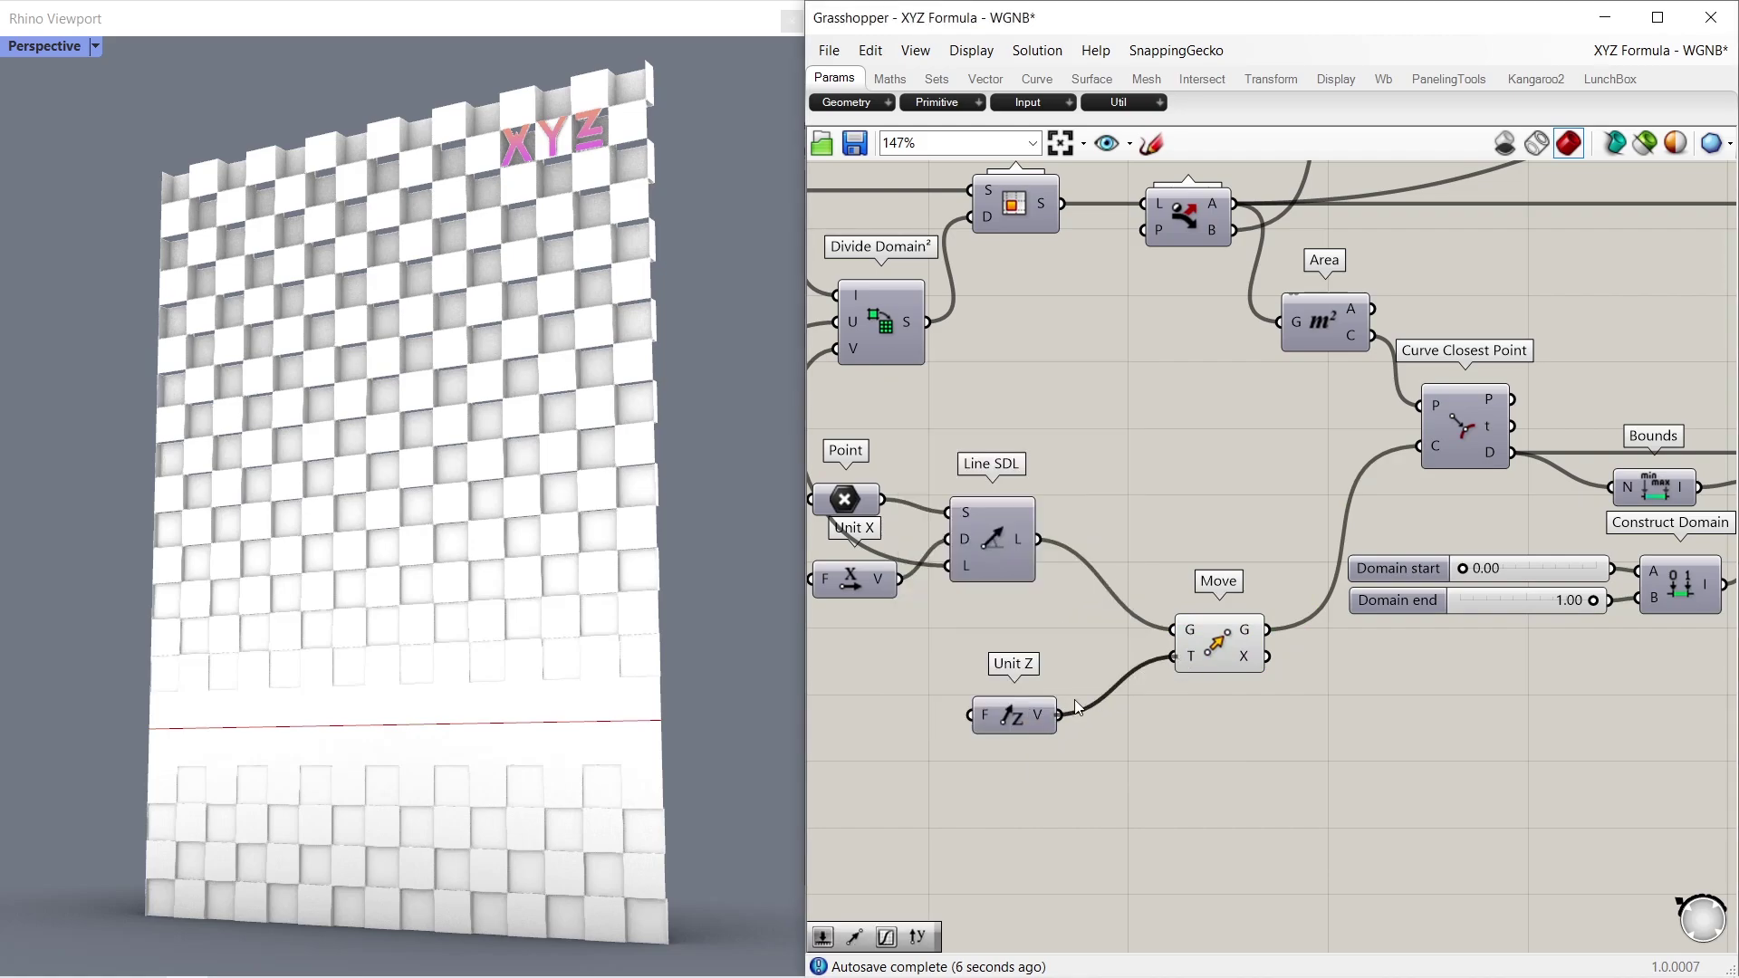
left_click_drag(1012, 715, 1073, 715)
Create a number slider ranging from 0 to 42 and connect it to Unit Z's F input
scroll(1093, 645, "down", 1)
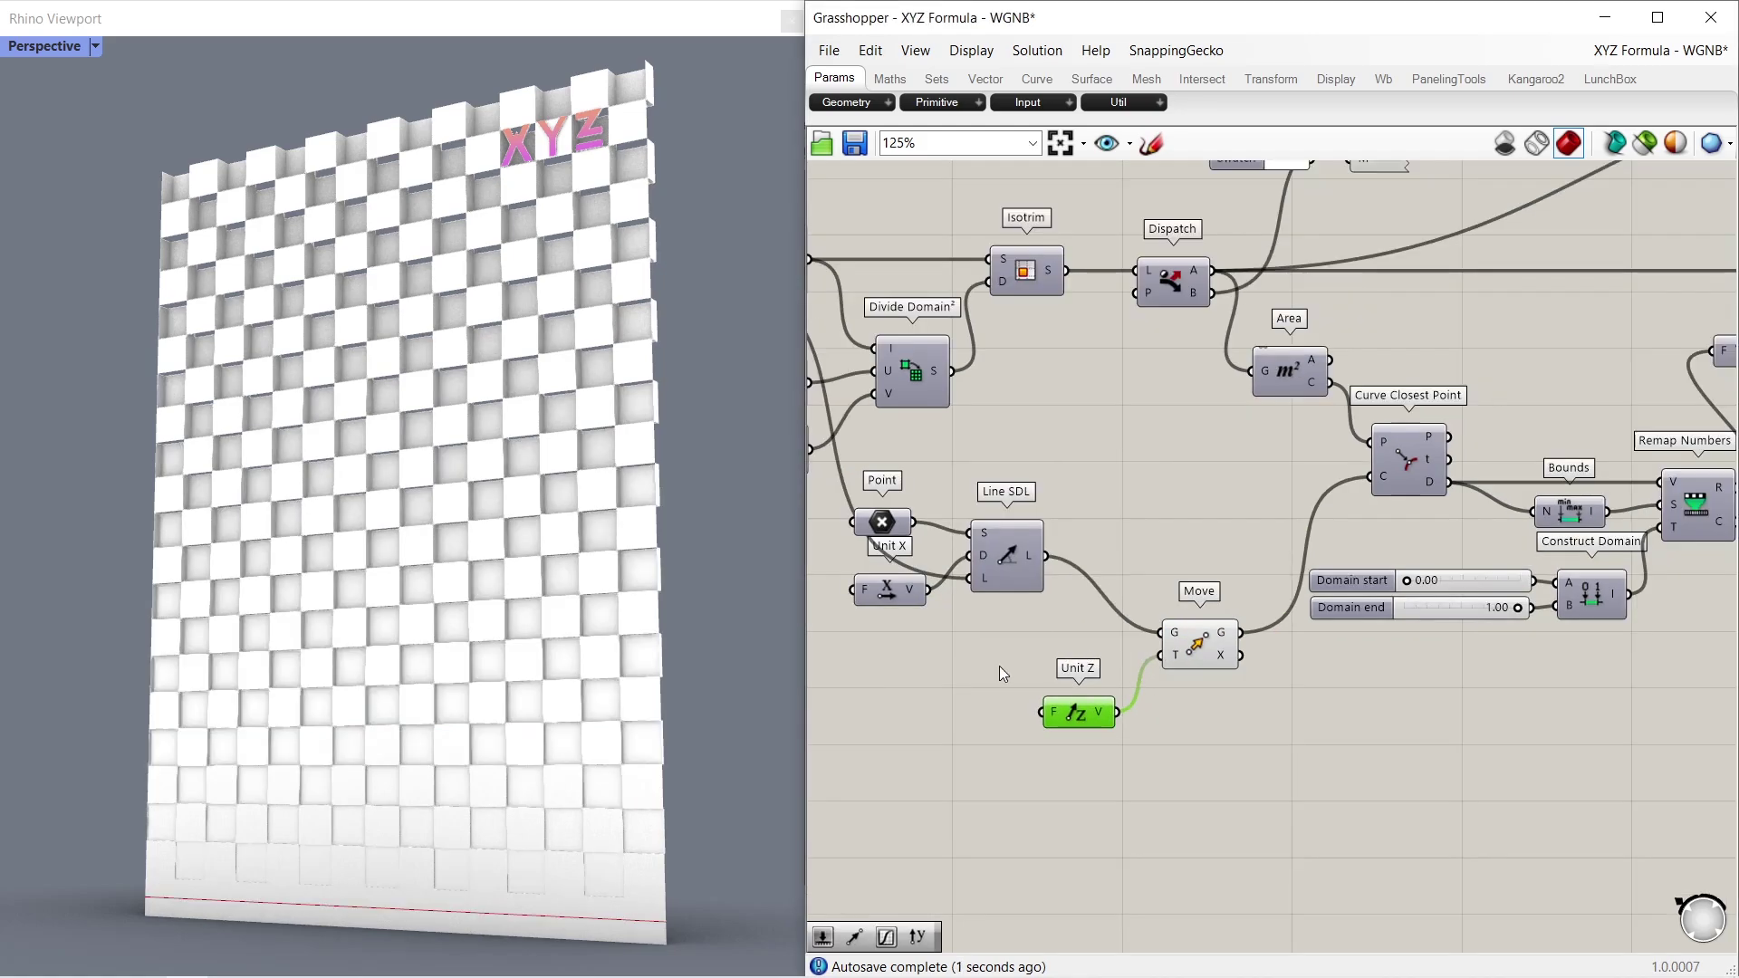
right_click_drag(998, 666, 1177, 680)
right_click_drag(1073, 670, 1186, 683)
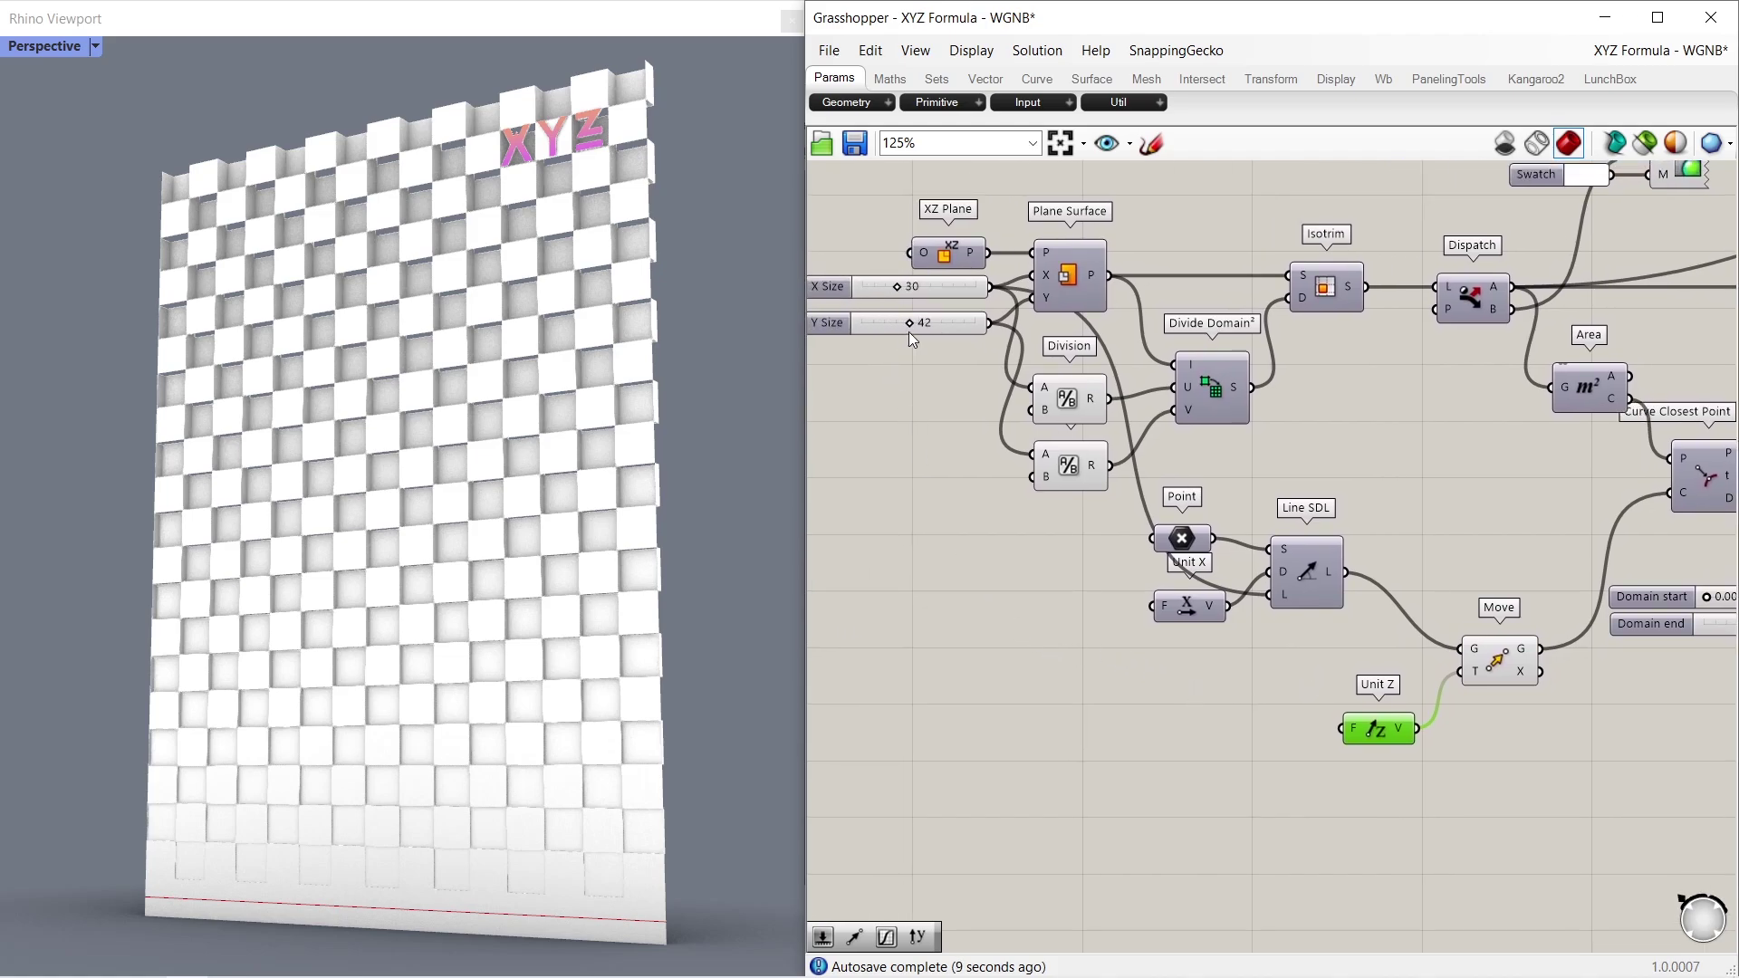
double_click(1121, 744)
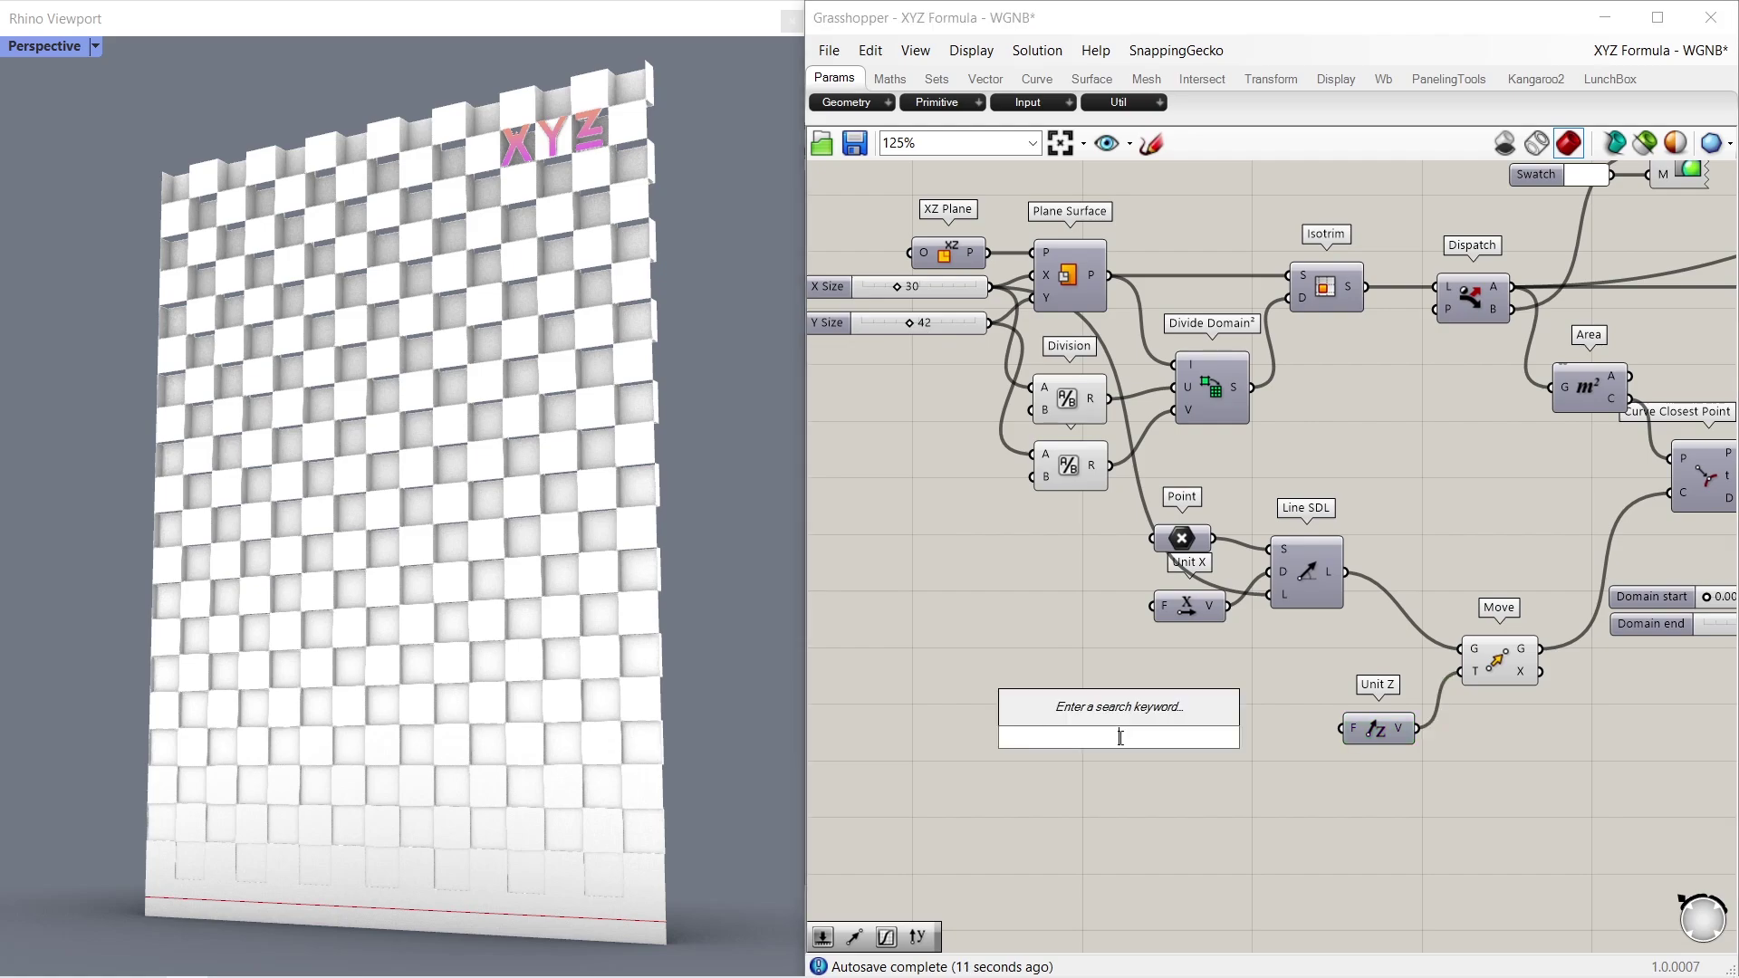
type("0")
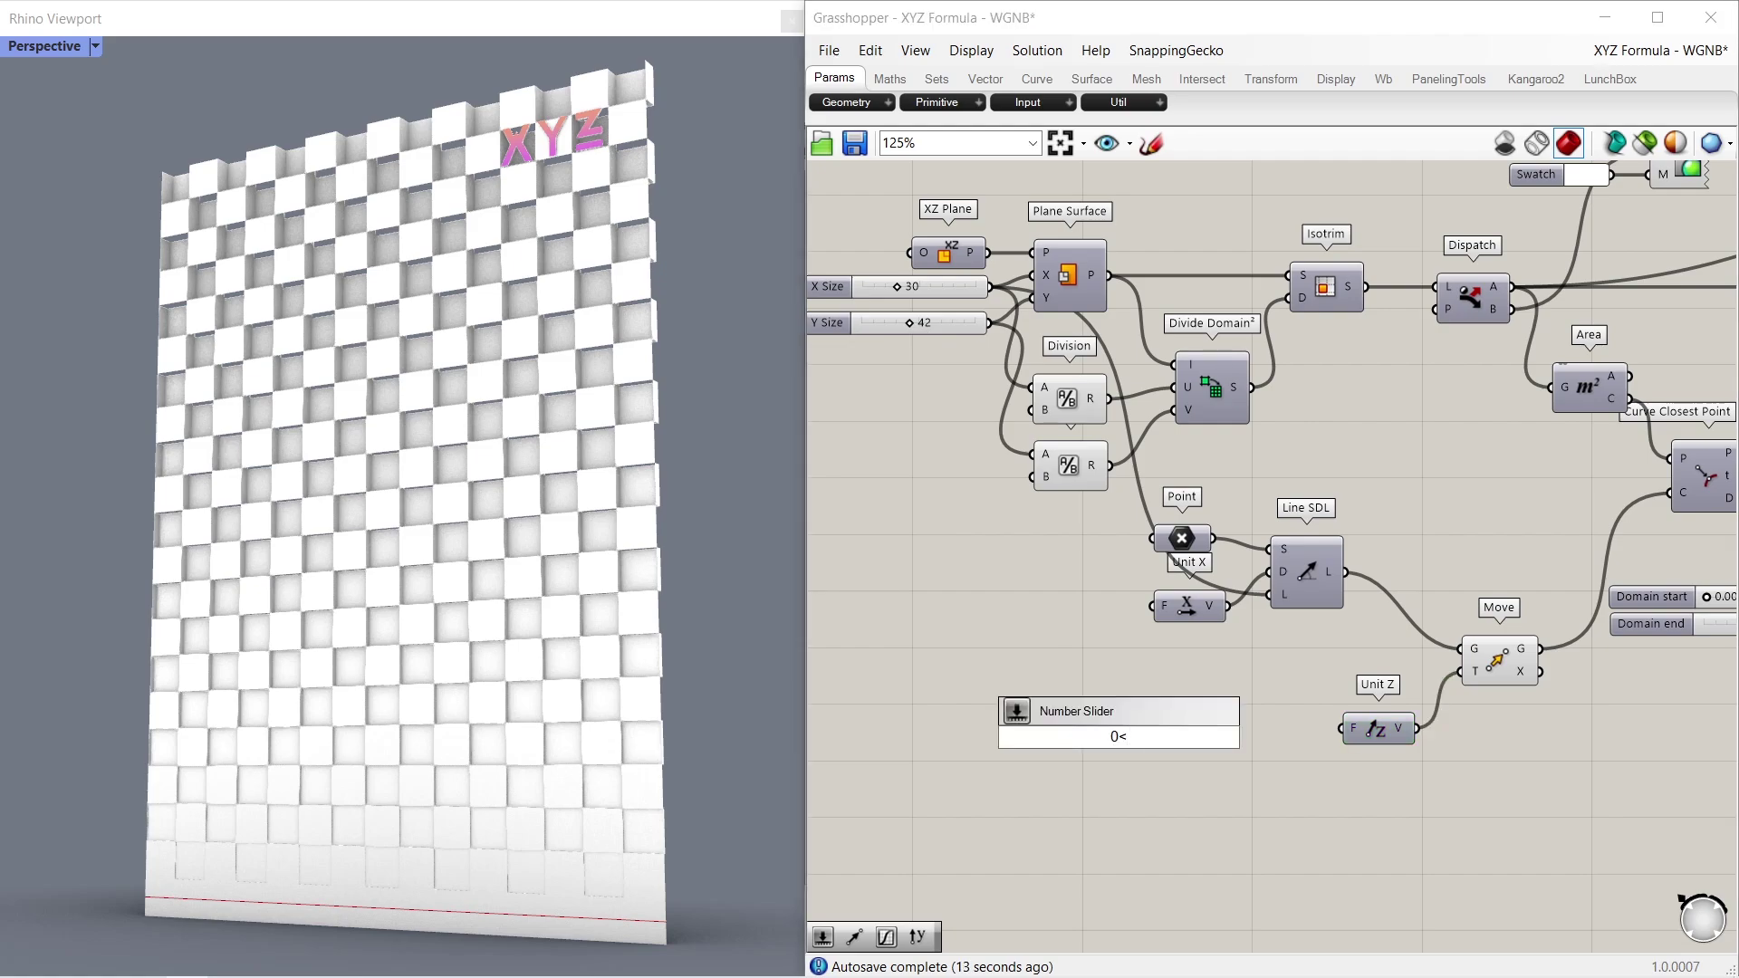
type("<42")
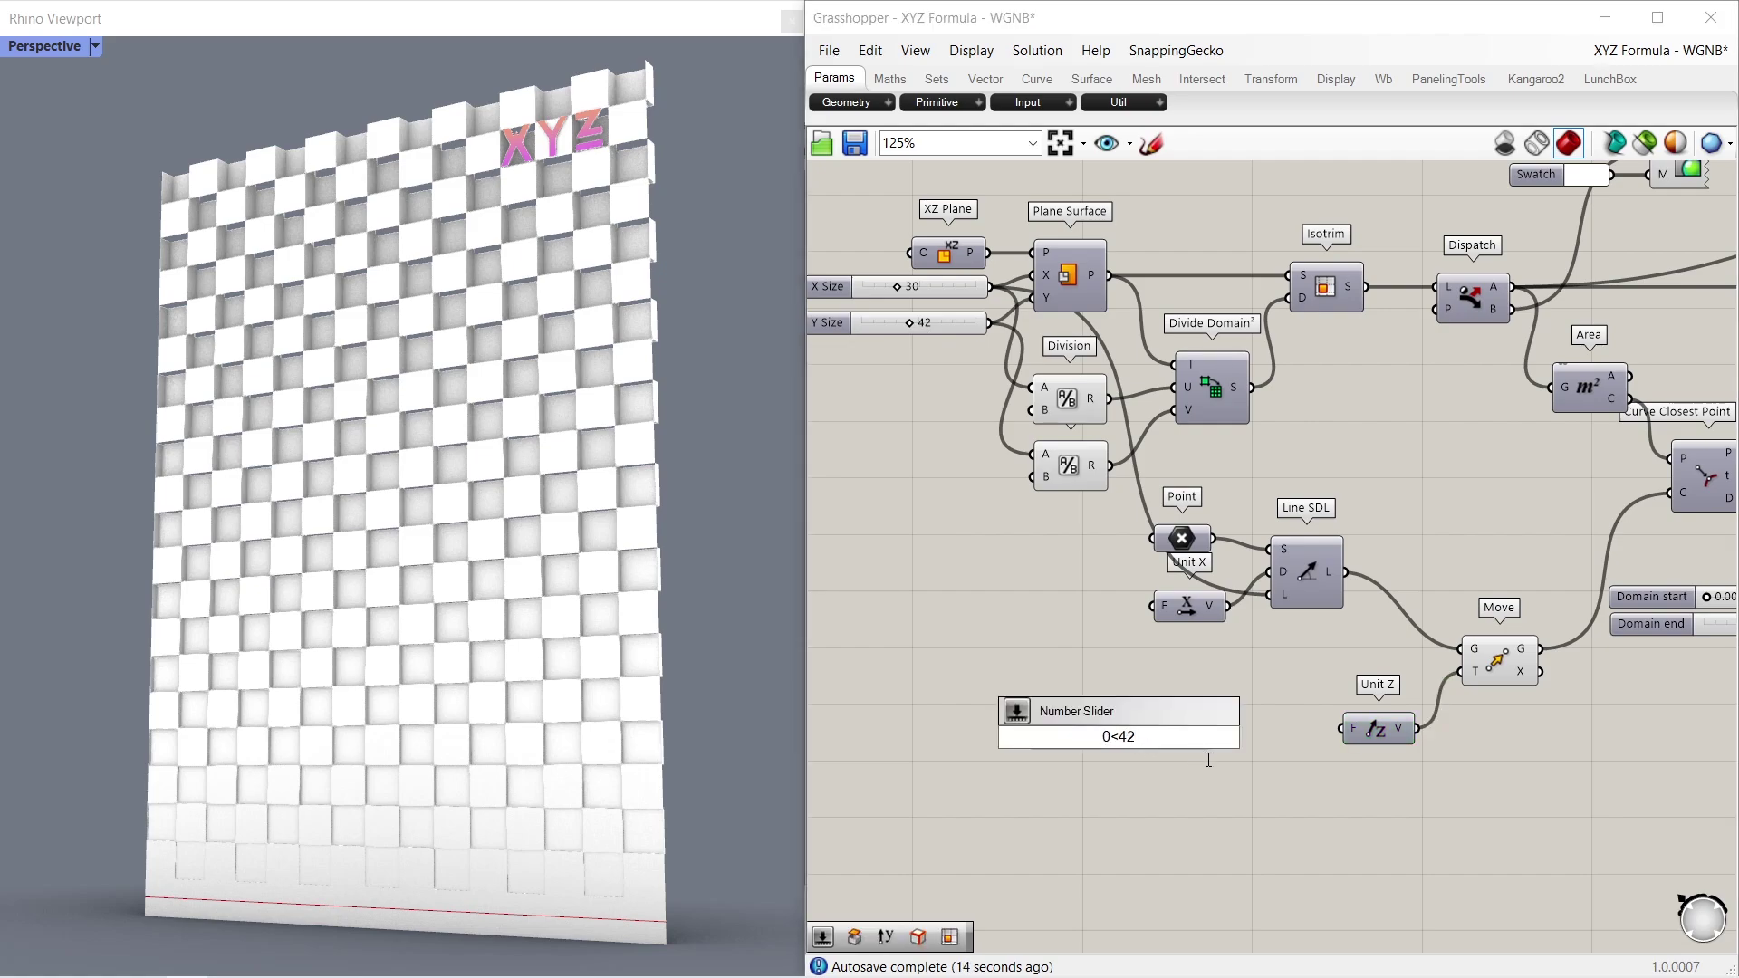
key("Return")
left_click_drag(1214, 737, 1341, 729)
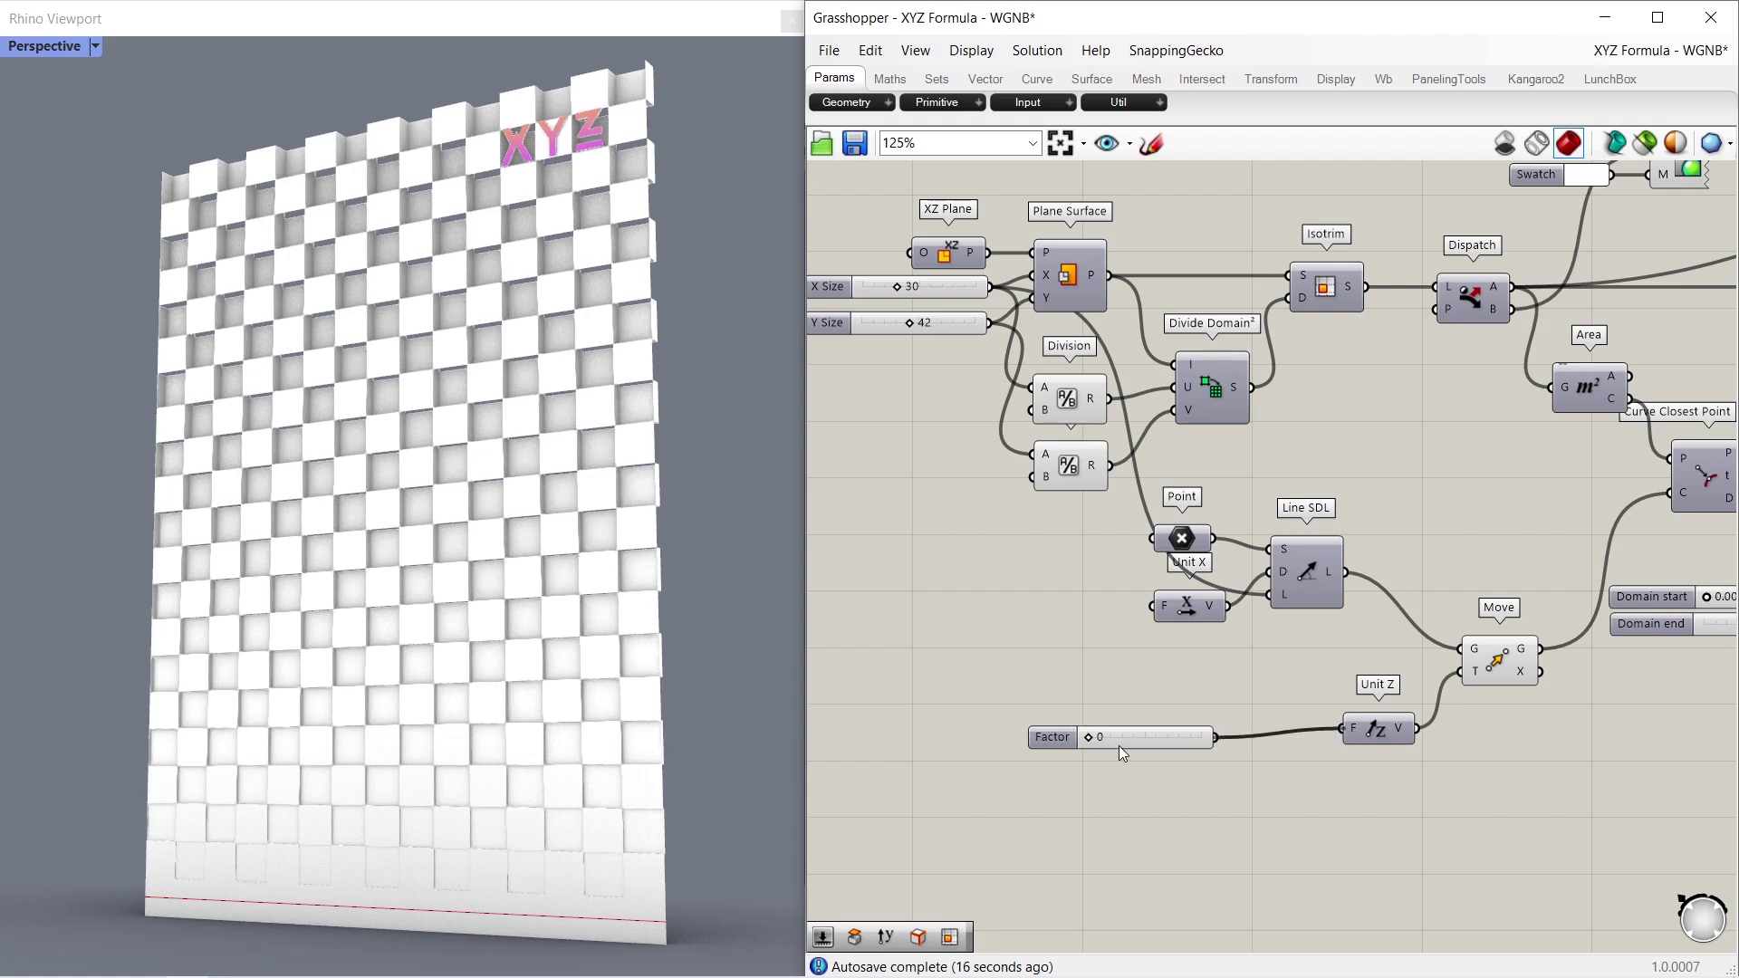
Raise the Factor slider to 27 and turn off the preview of the Move component feeding Curve Closest Point
left_click_drag(1084, 737, 1155, 735)
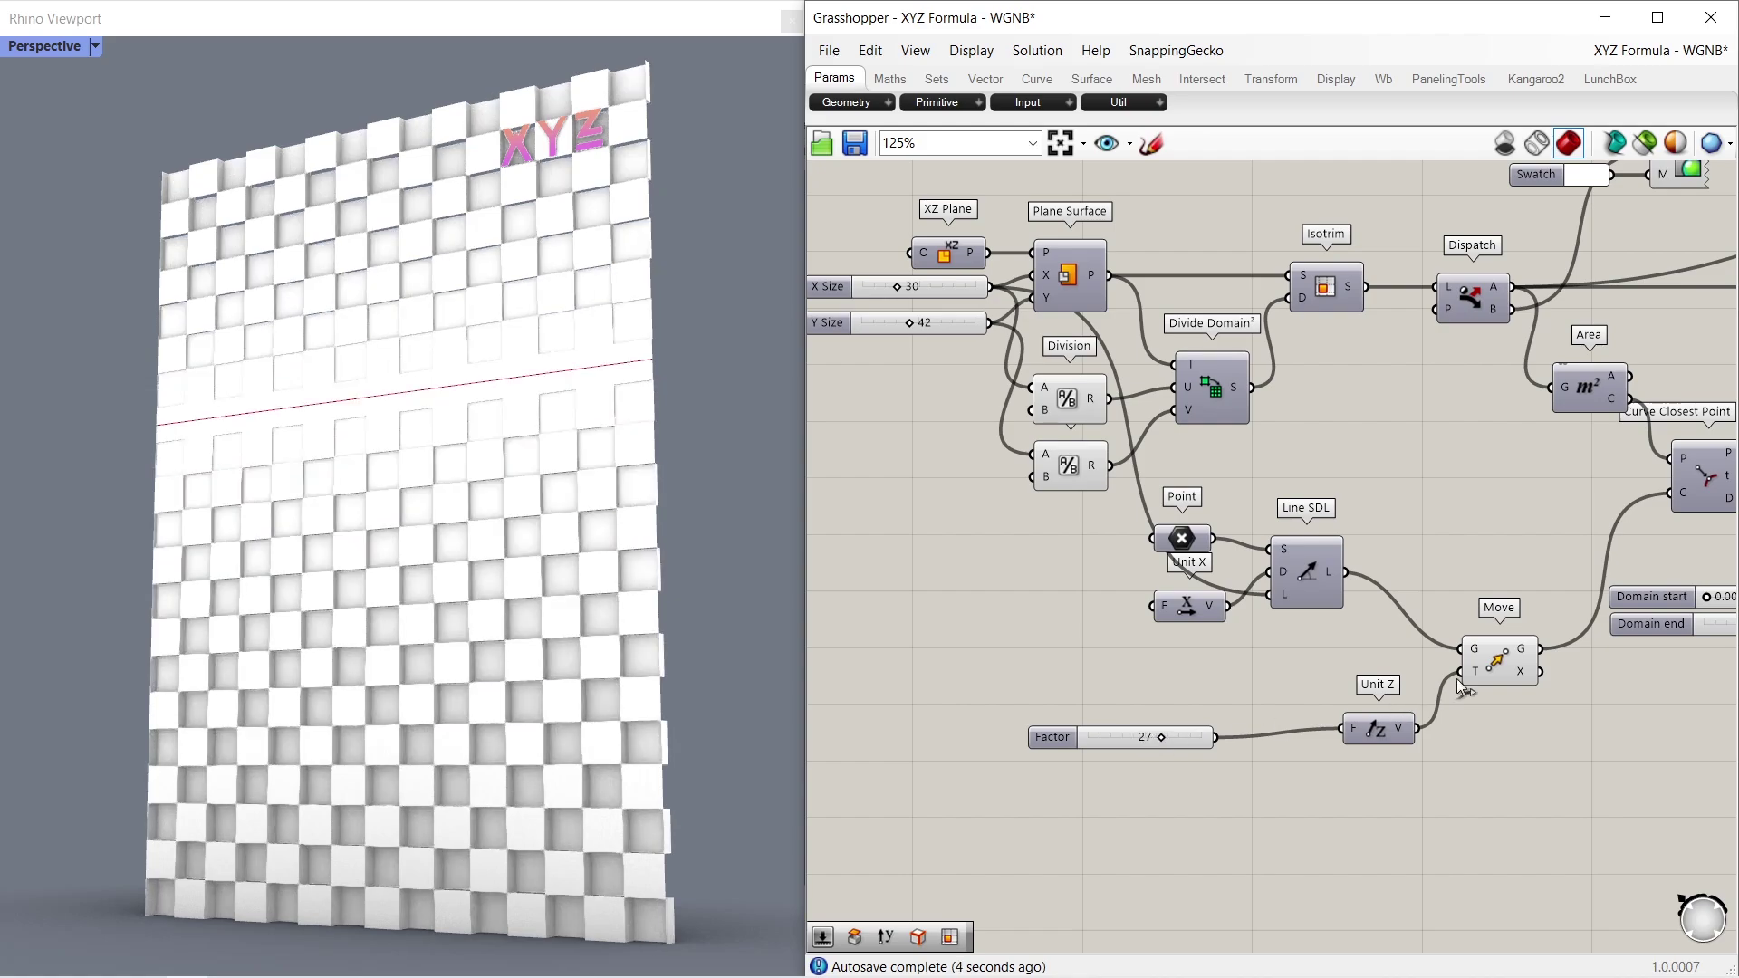
left_click(1512, 667)
middle_click(1510, 667)
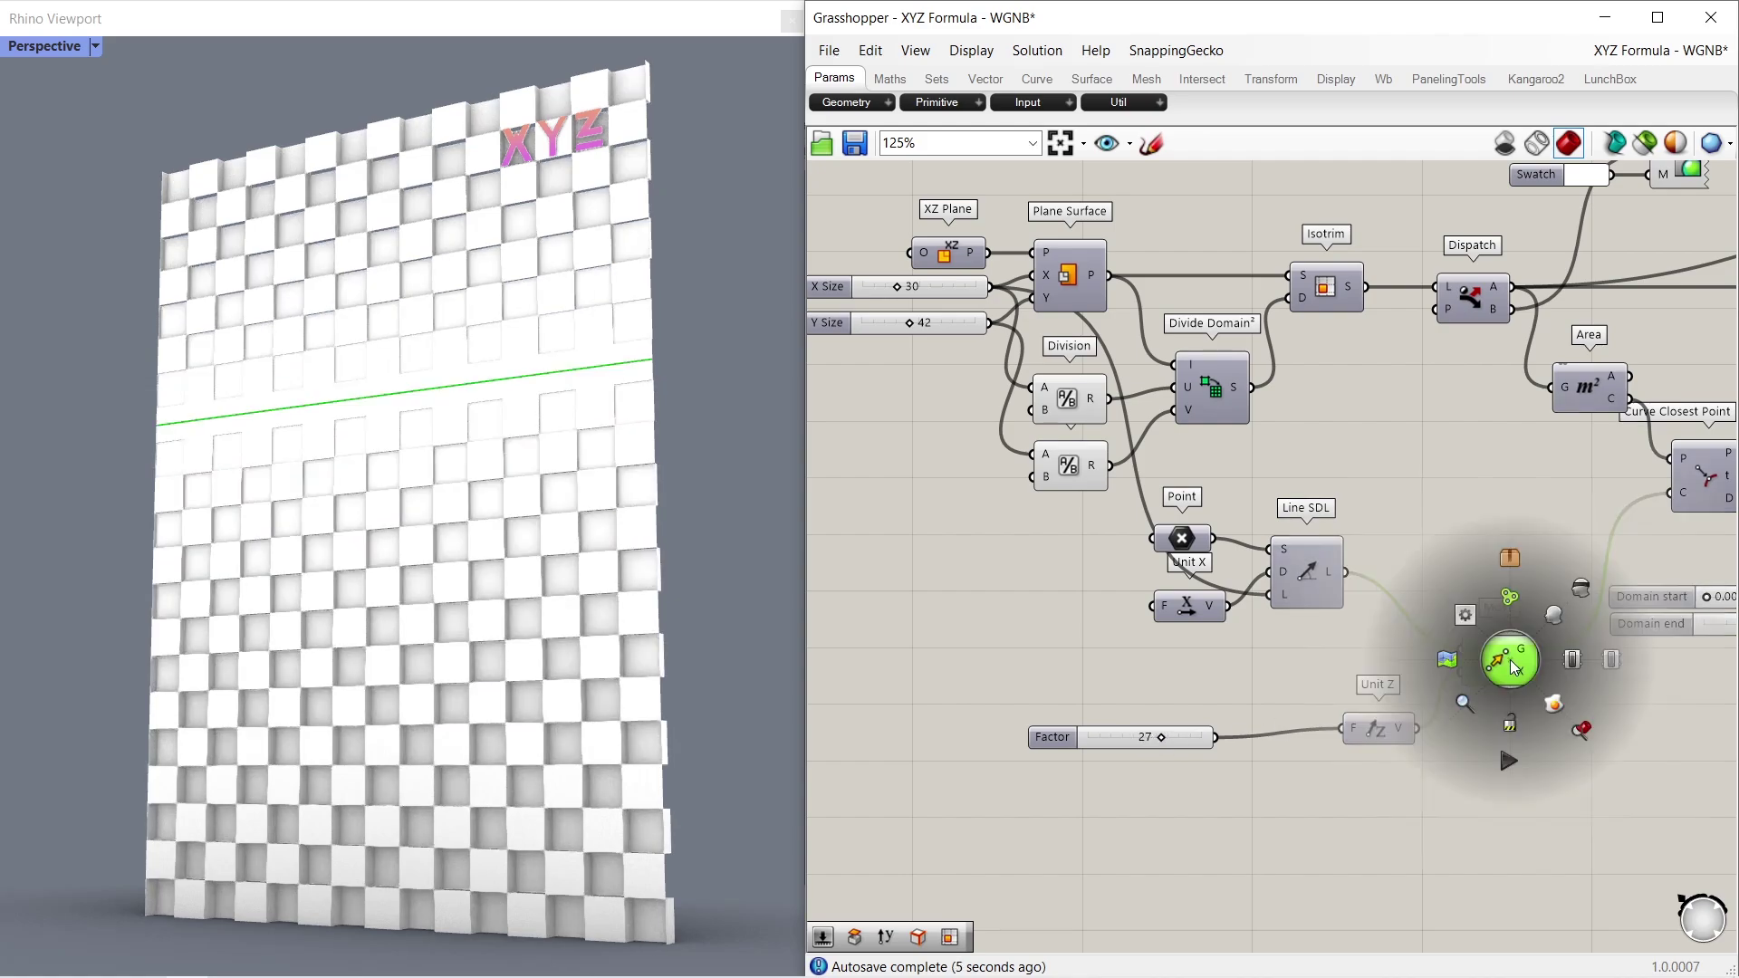
left_click(1578, 592)
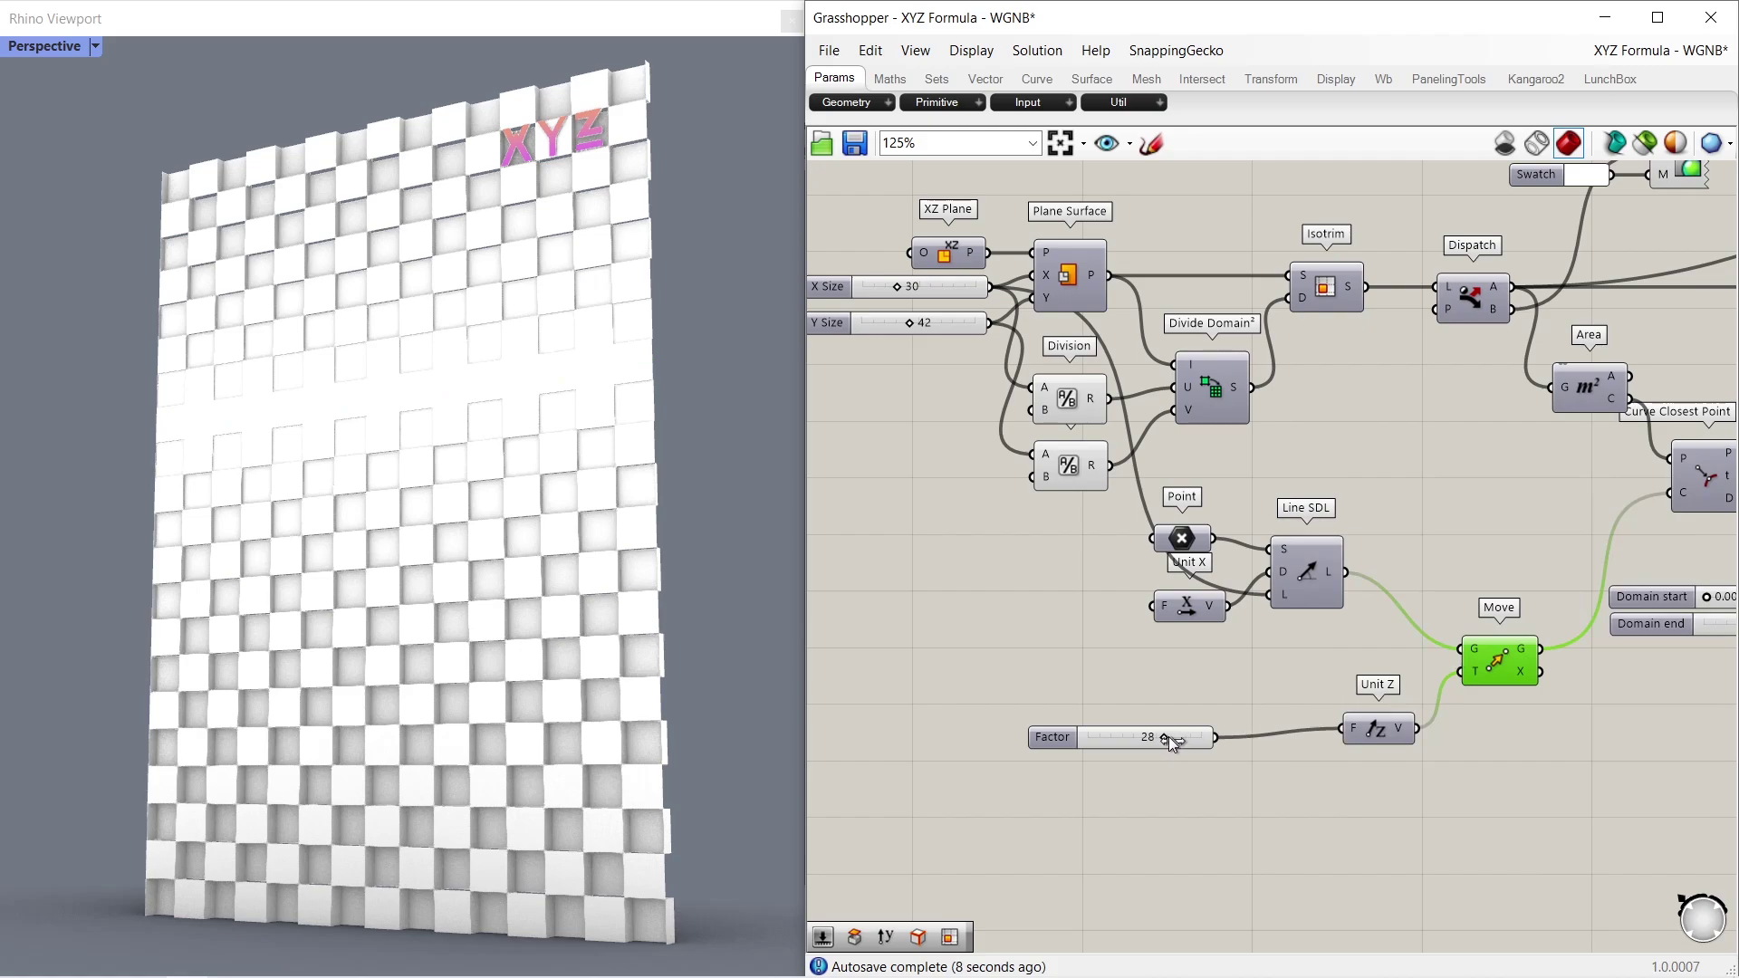
Set the Factor slider that drives Unit Z to 0
mouse_move(1168, 736)
left_mouse_down()
mouse_move(1219, 734)
mouse_move(1077, 741)
mouse_move(1169, 727)
left_mouse_up()
left_click(1244, 777)
scroll(1181, 730, "down", 1)
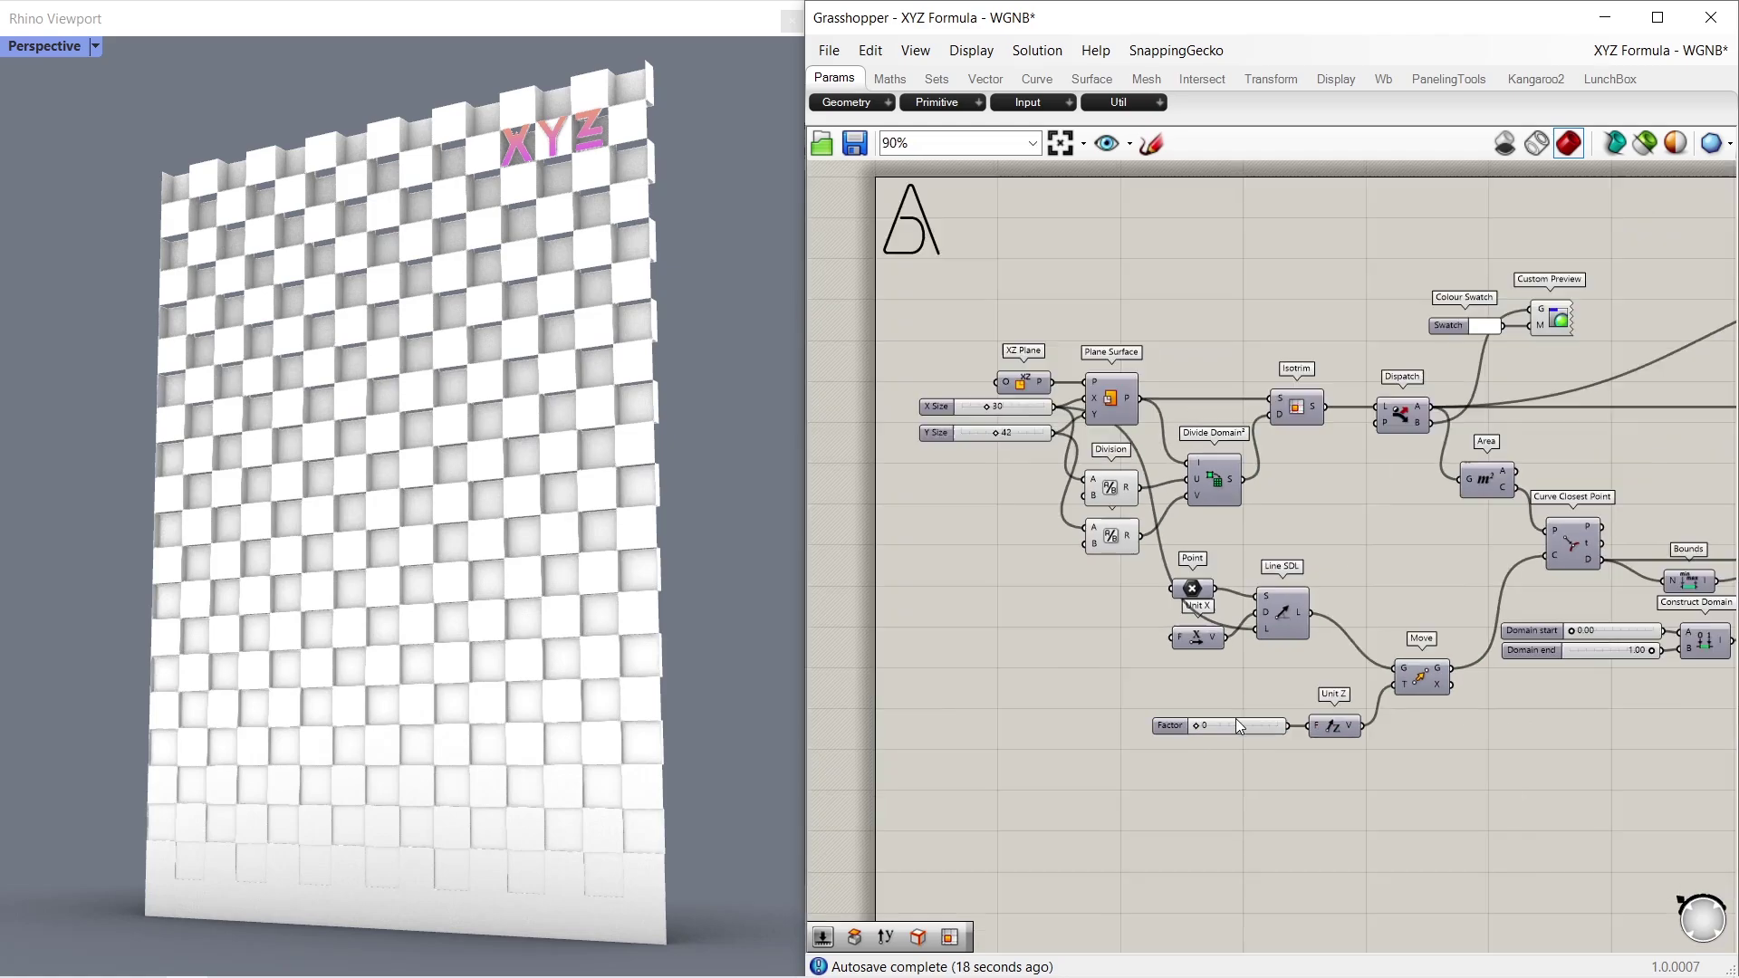
right_click_drag(1388, 764, 1313, 735)
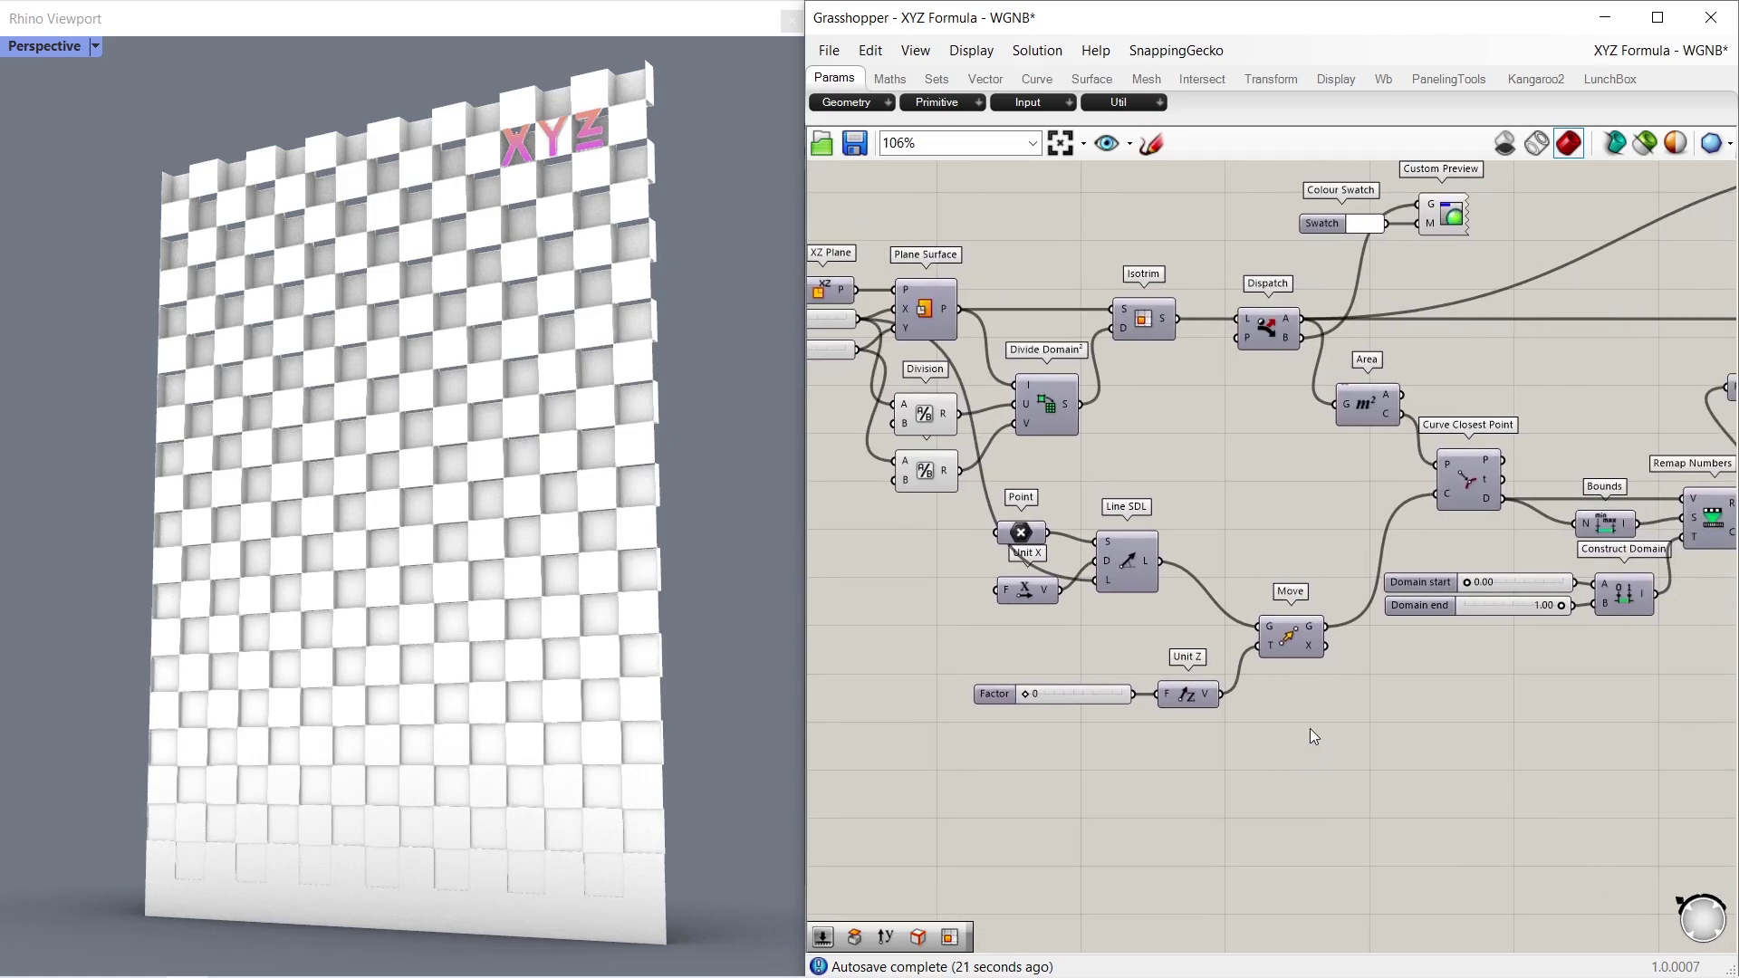
Add a Rectangle component, the one that creates a rectangle on a plane, below the Division components
scroll(1307, 730, "up", 1)
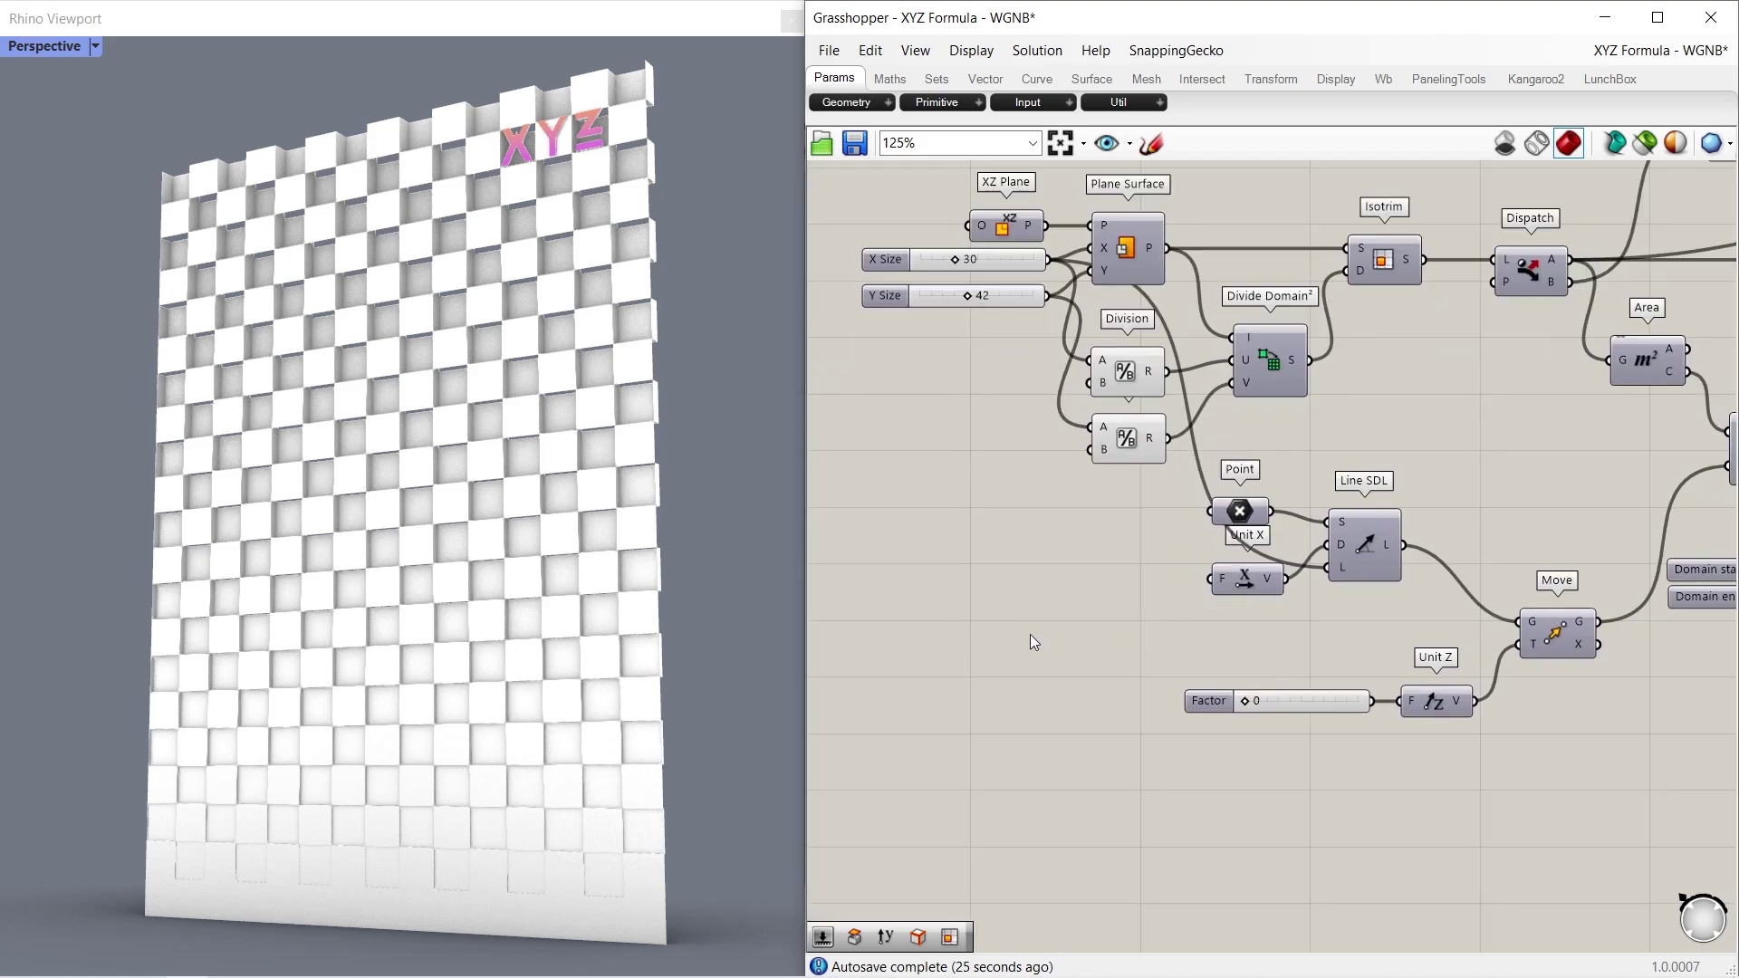
double_click(1008, 606)
type("rect")
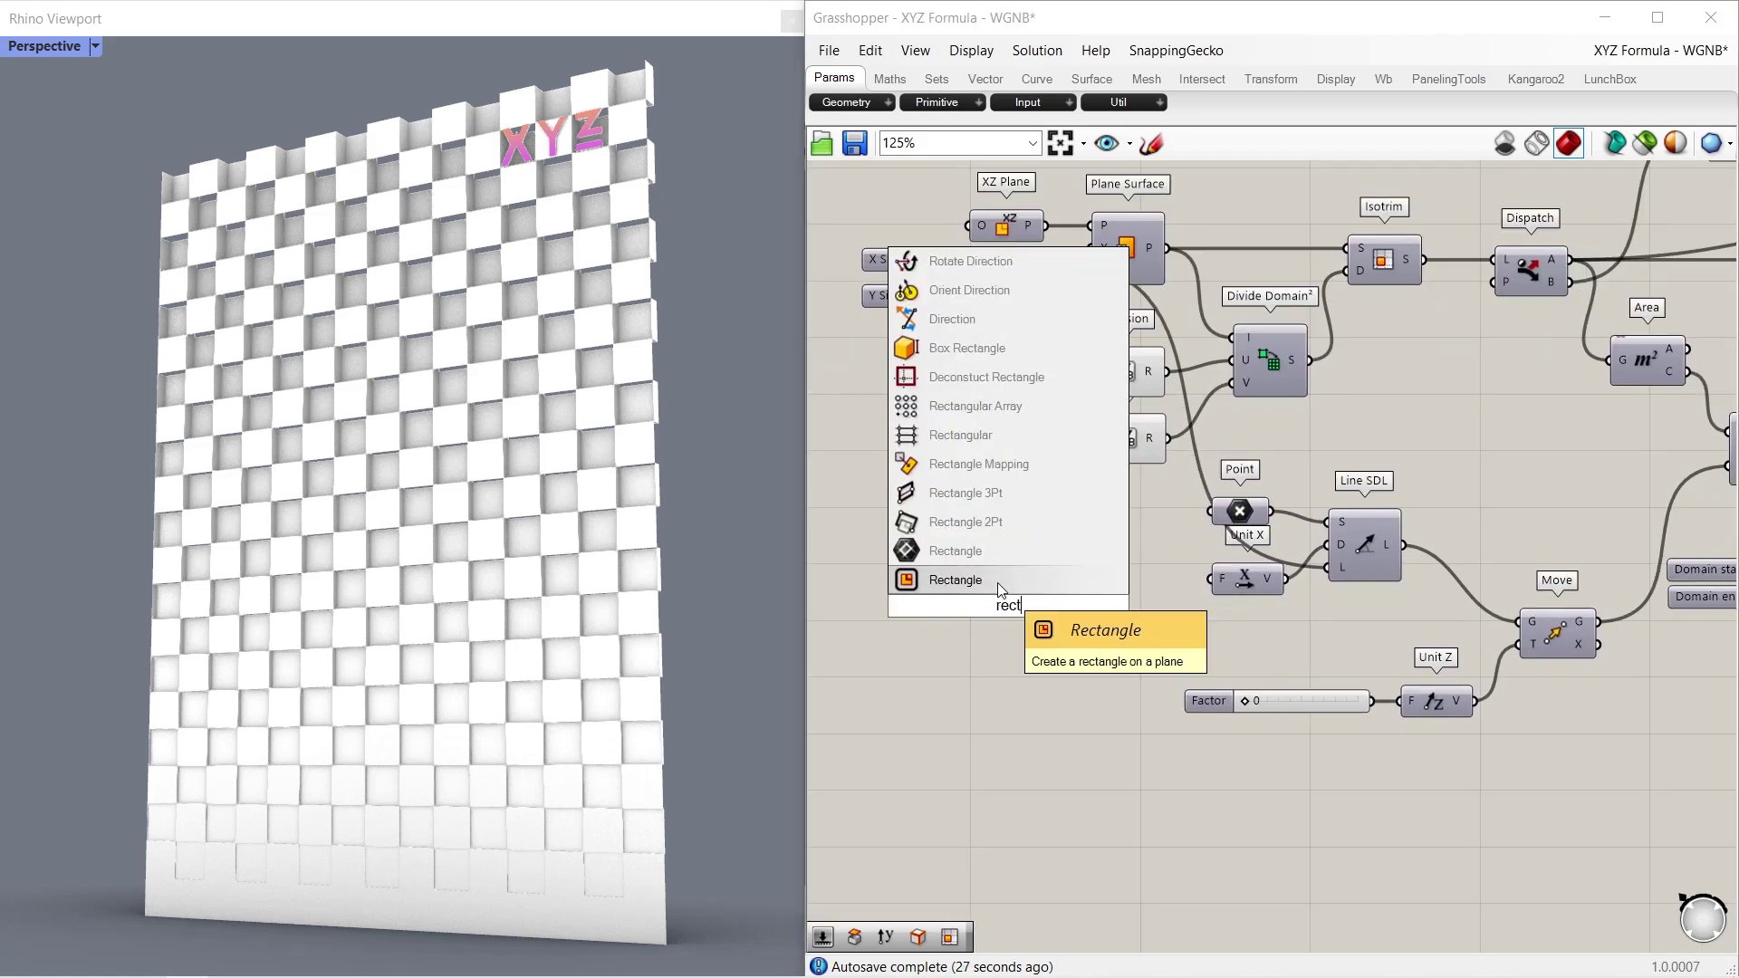
left_click(955, 579)
left_click_drag(998, 623, 1045, 609)
right_click_drag(984, 565, 1057, 632)
Add a Deconstruct Domain² component fed by Plane Surface's P output and connect its U and V outputs to Rectangle's X and Y inputs
double_click(1038, 537)
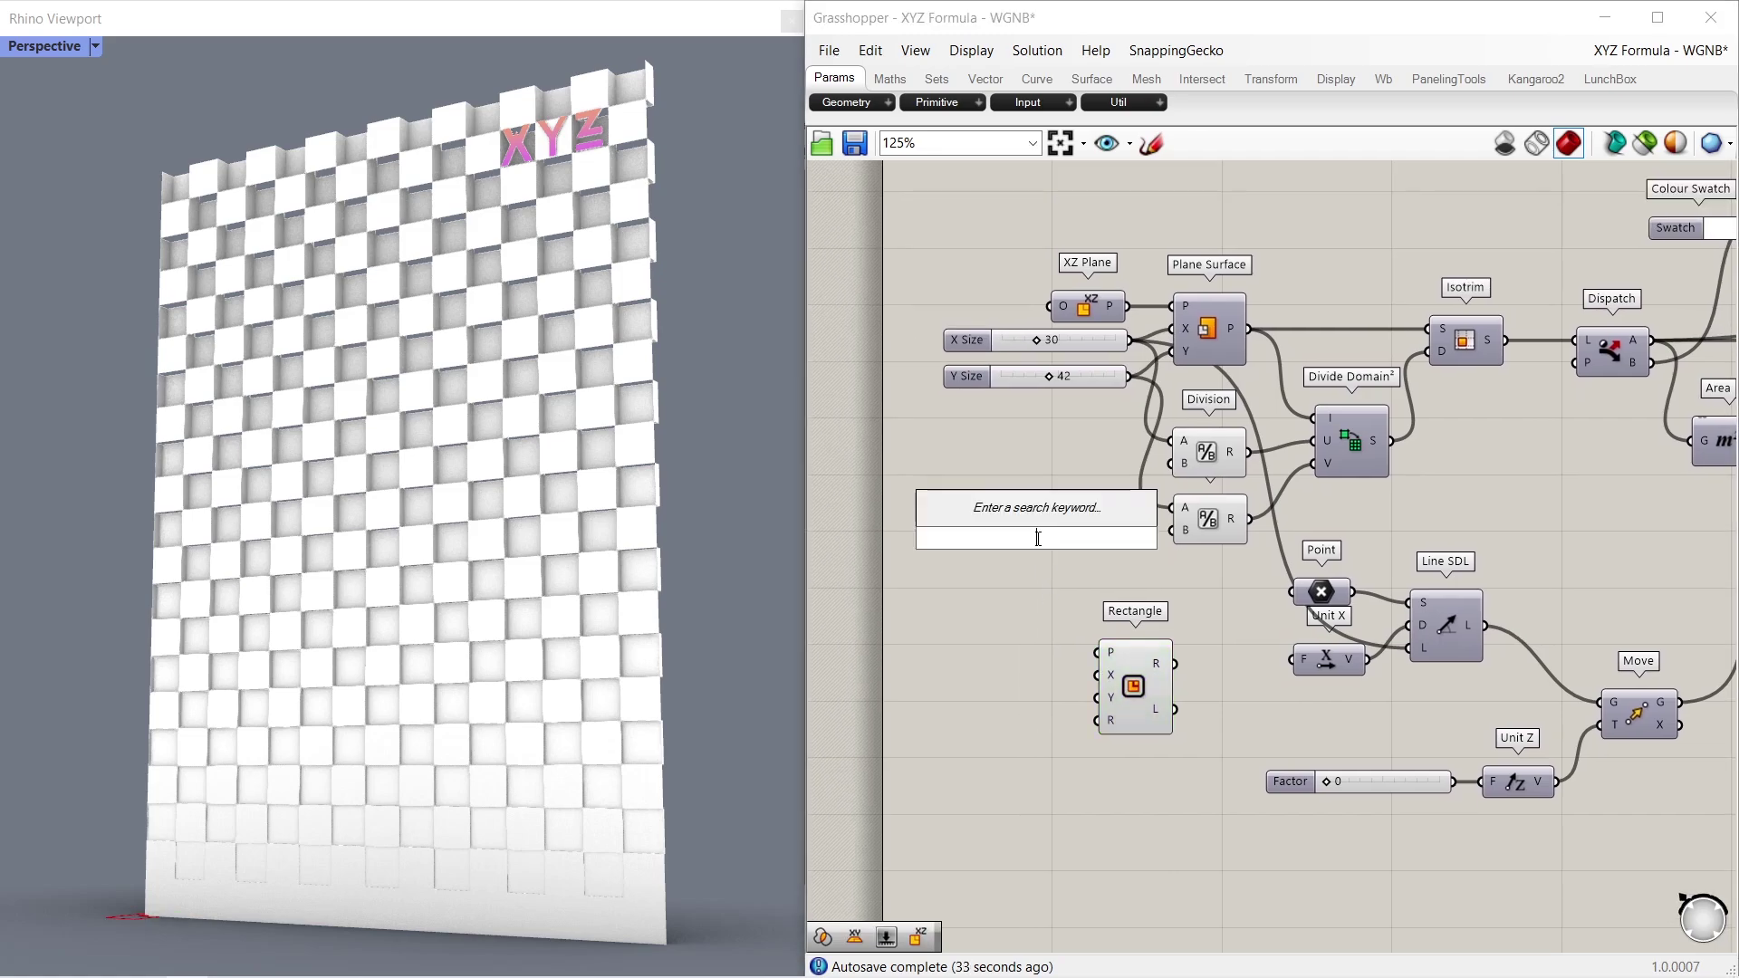
type("deconst")
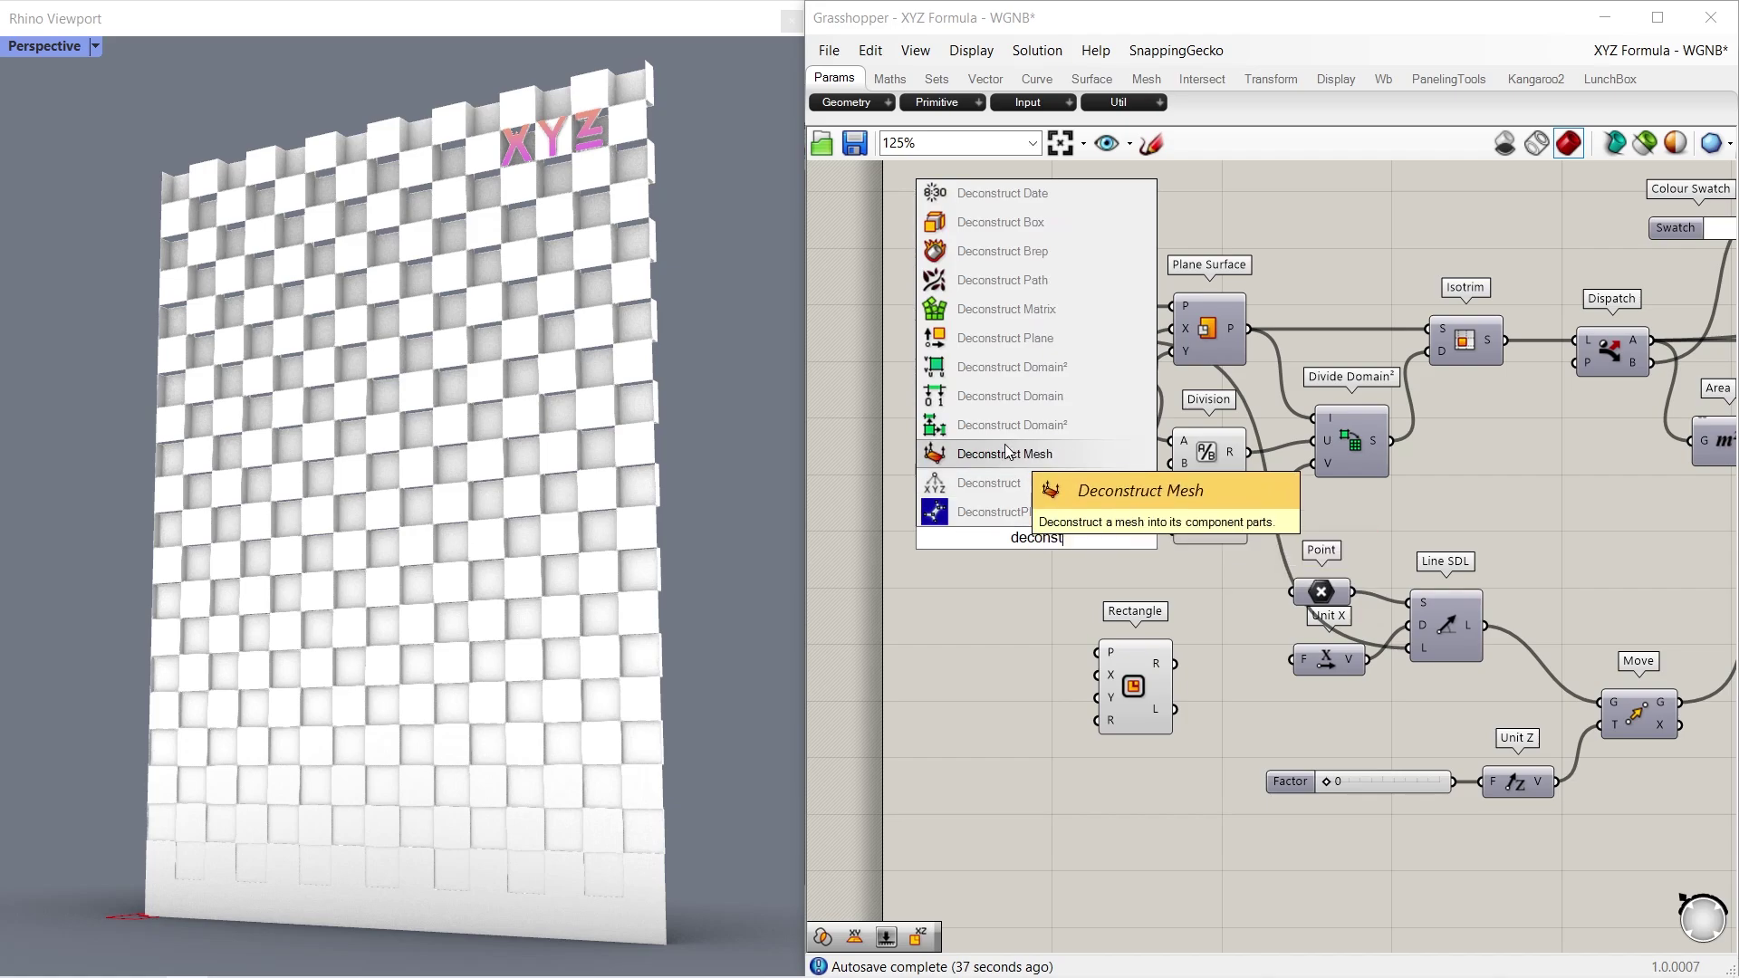
left_click(1069, 424)
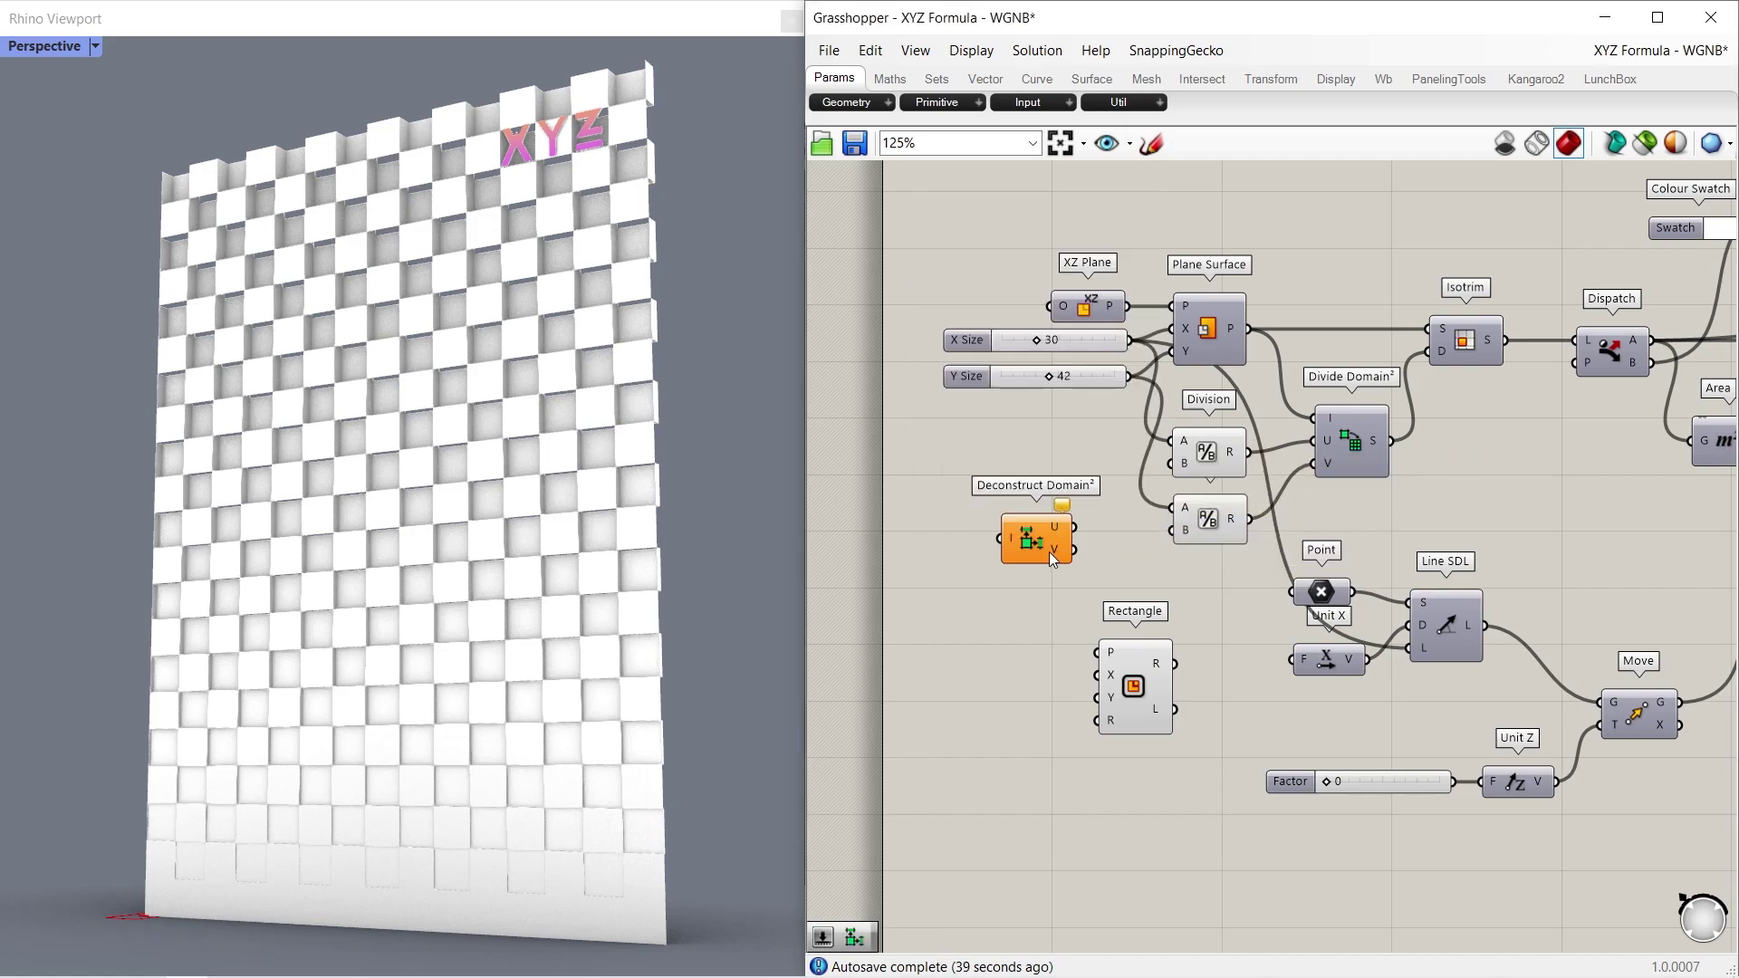
left_click_drag(1047, 551, 1057, 566)
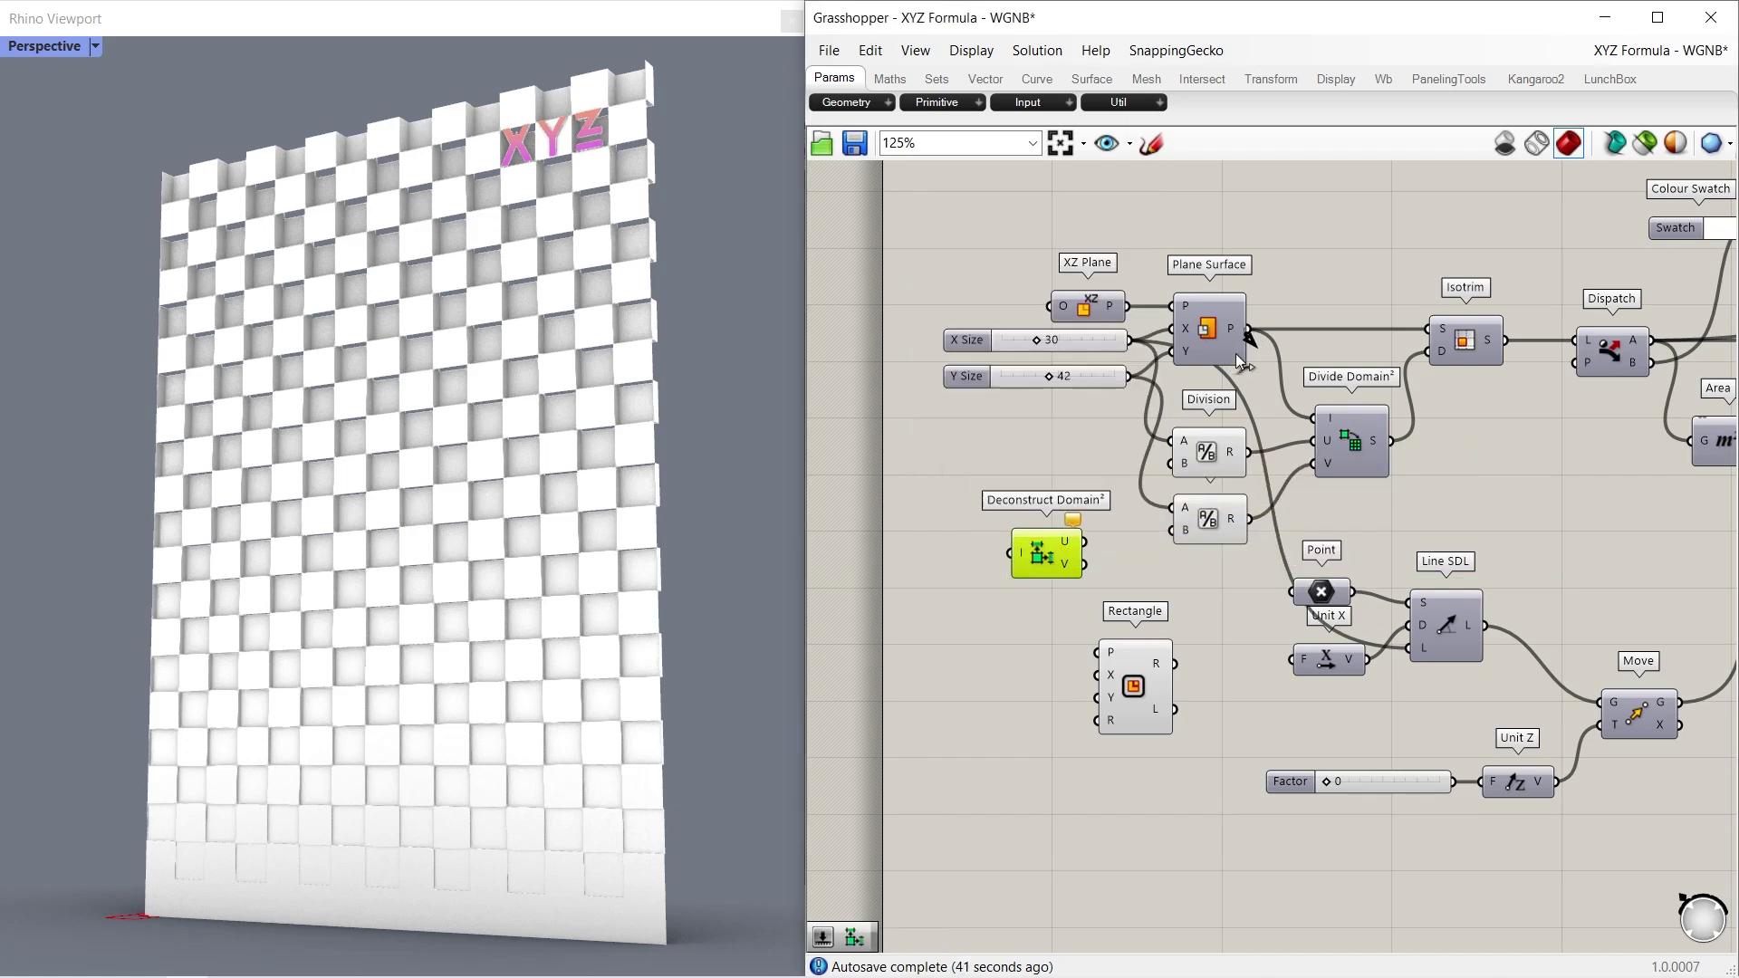
left_click_drag(1248, 330, 1102, 699)
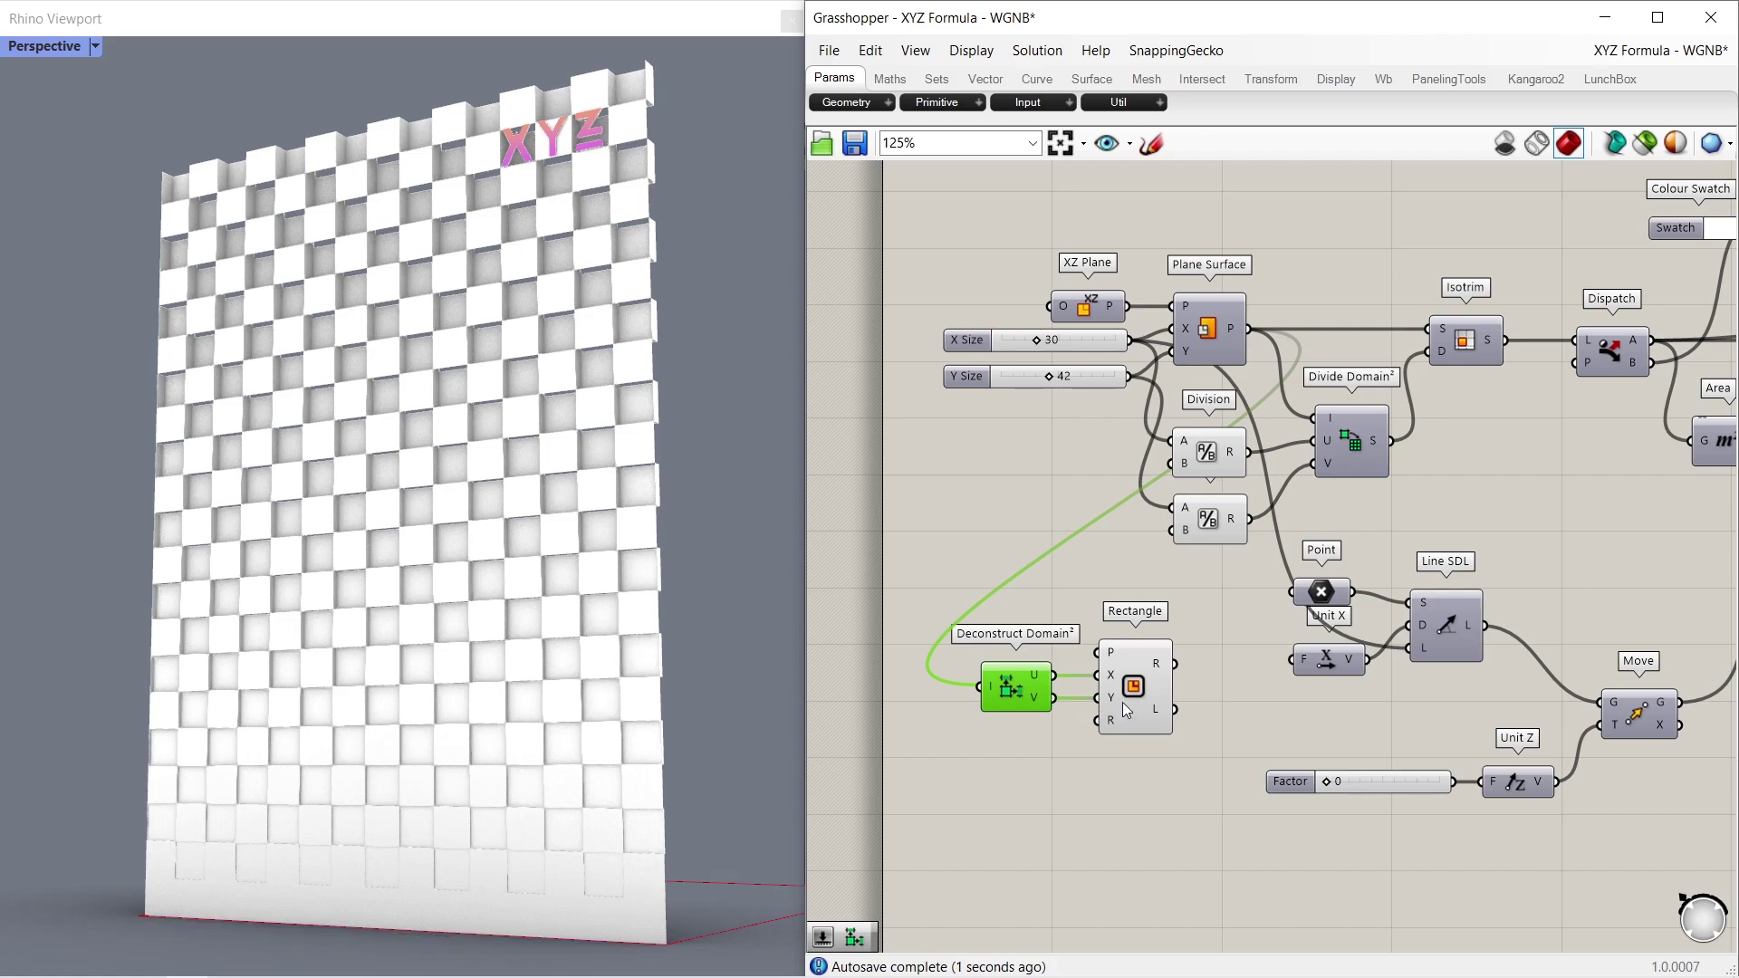
Connect the XZ Plane's P output to the Rectangle's P input so the rectangle lies on the facade plane
left_click(1132, 691)
scroll(1214, 686, "down", 2)
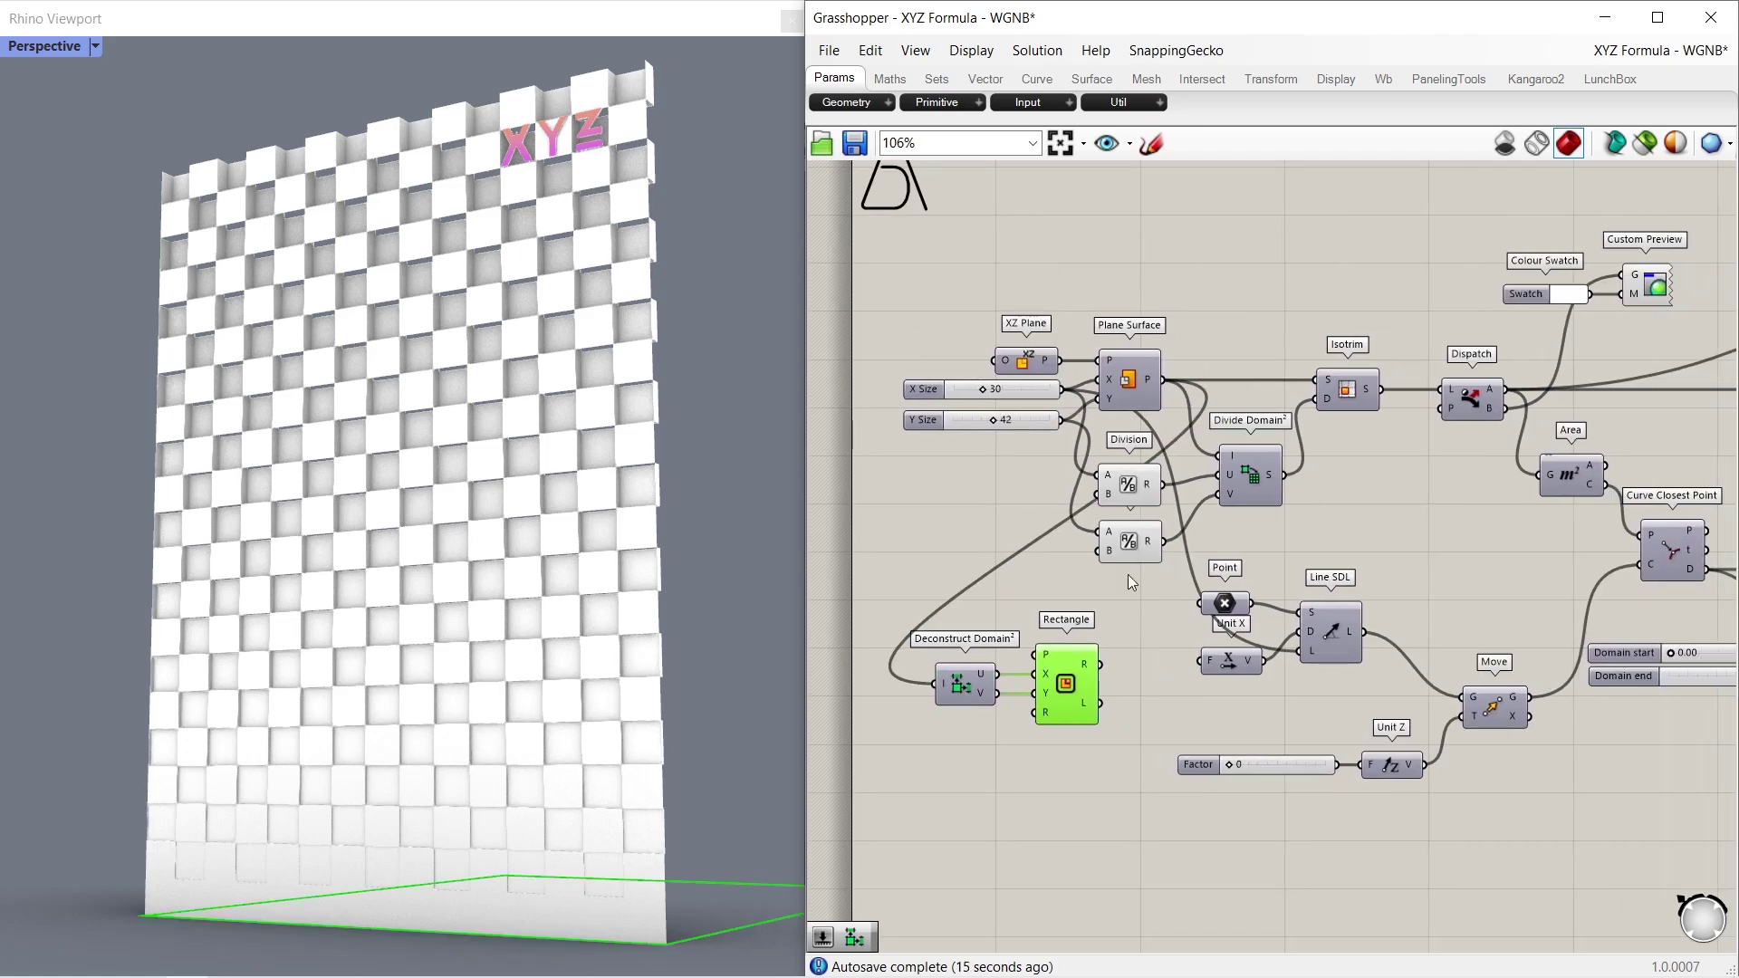
left_click_drag(1059, 360, 1036, 655)
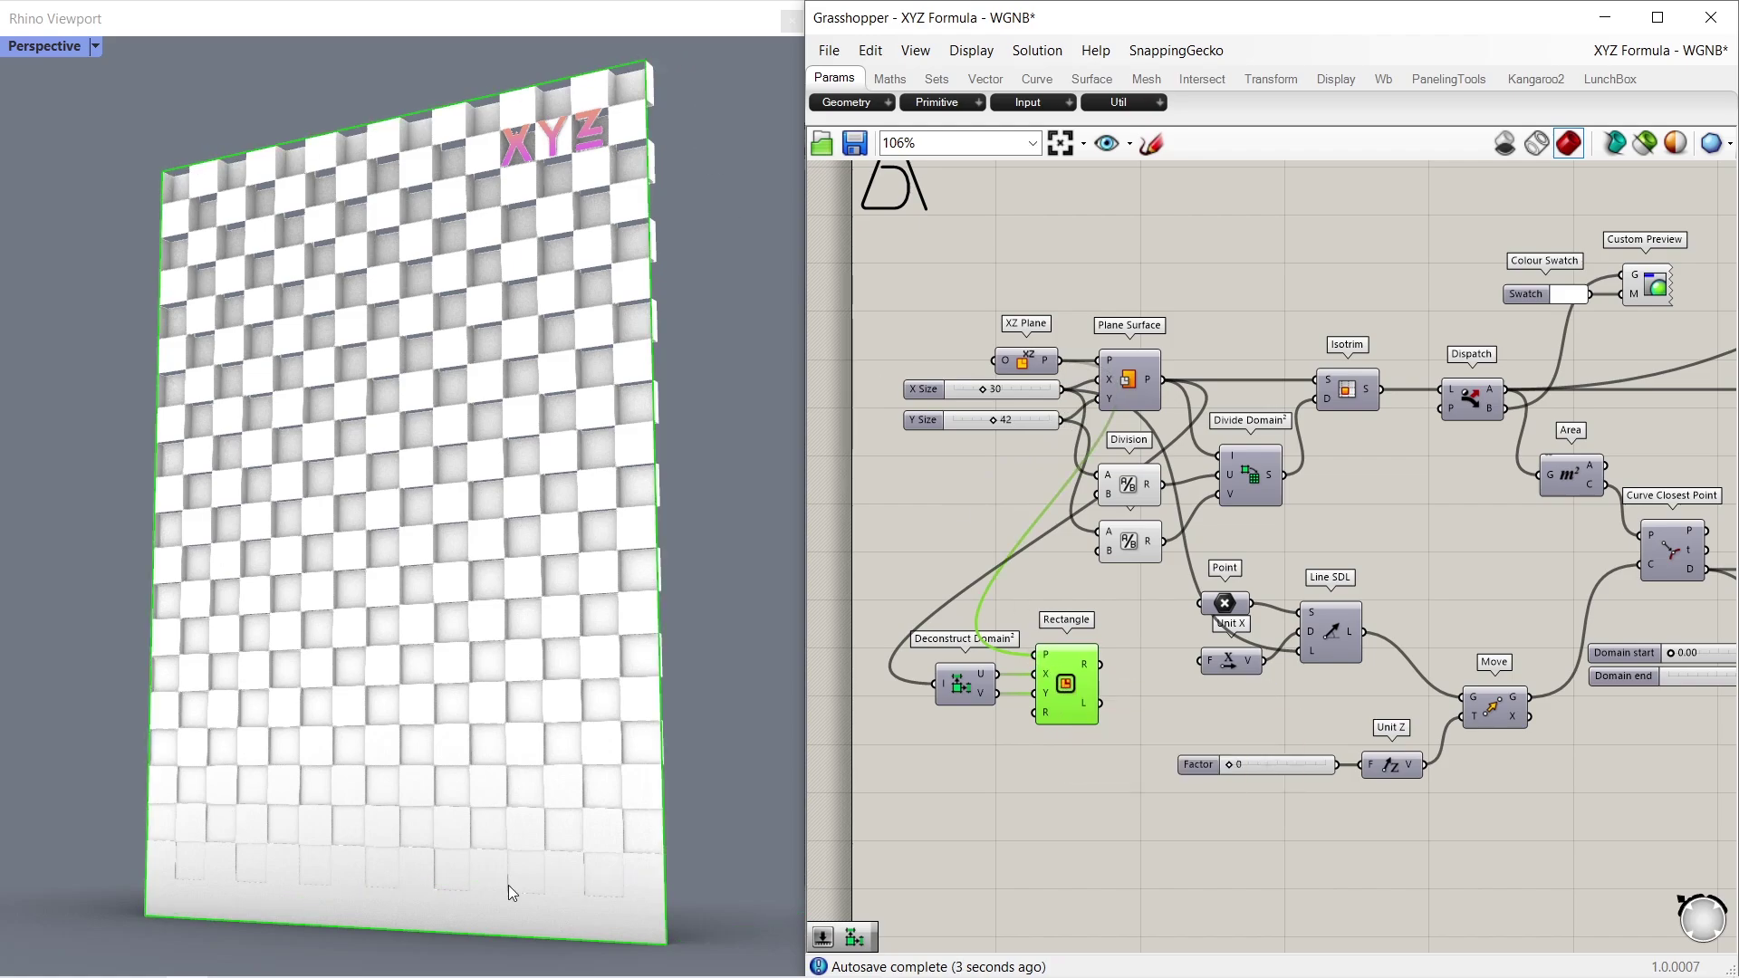
Connect the Rectangle's R output to Curve Closest Point's C input to test the facade outline as the attractor
right_click_drag(1149, 645, 1082, 666)
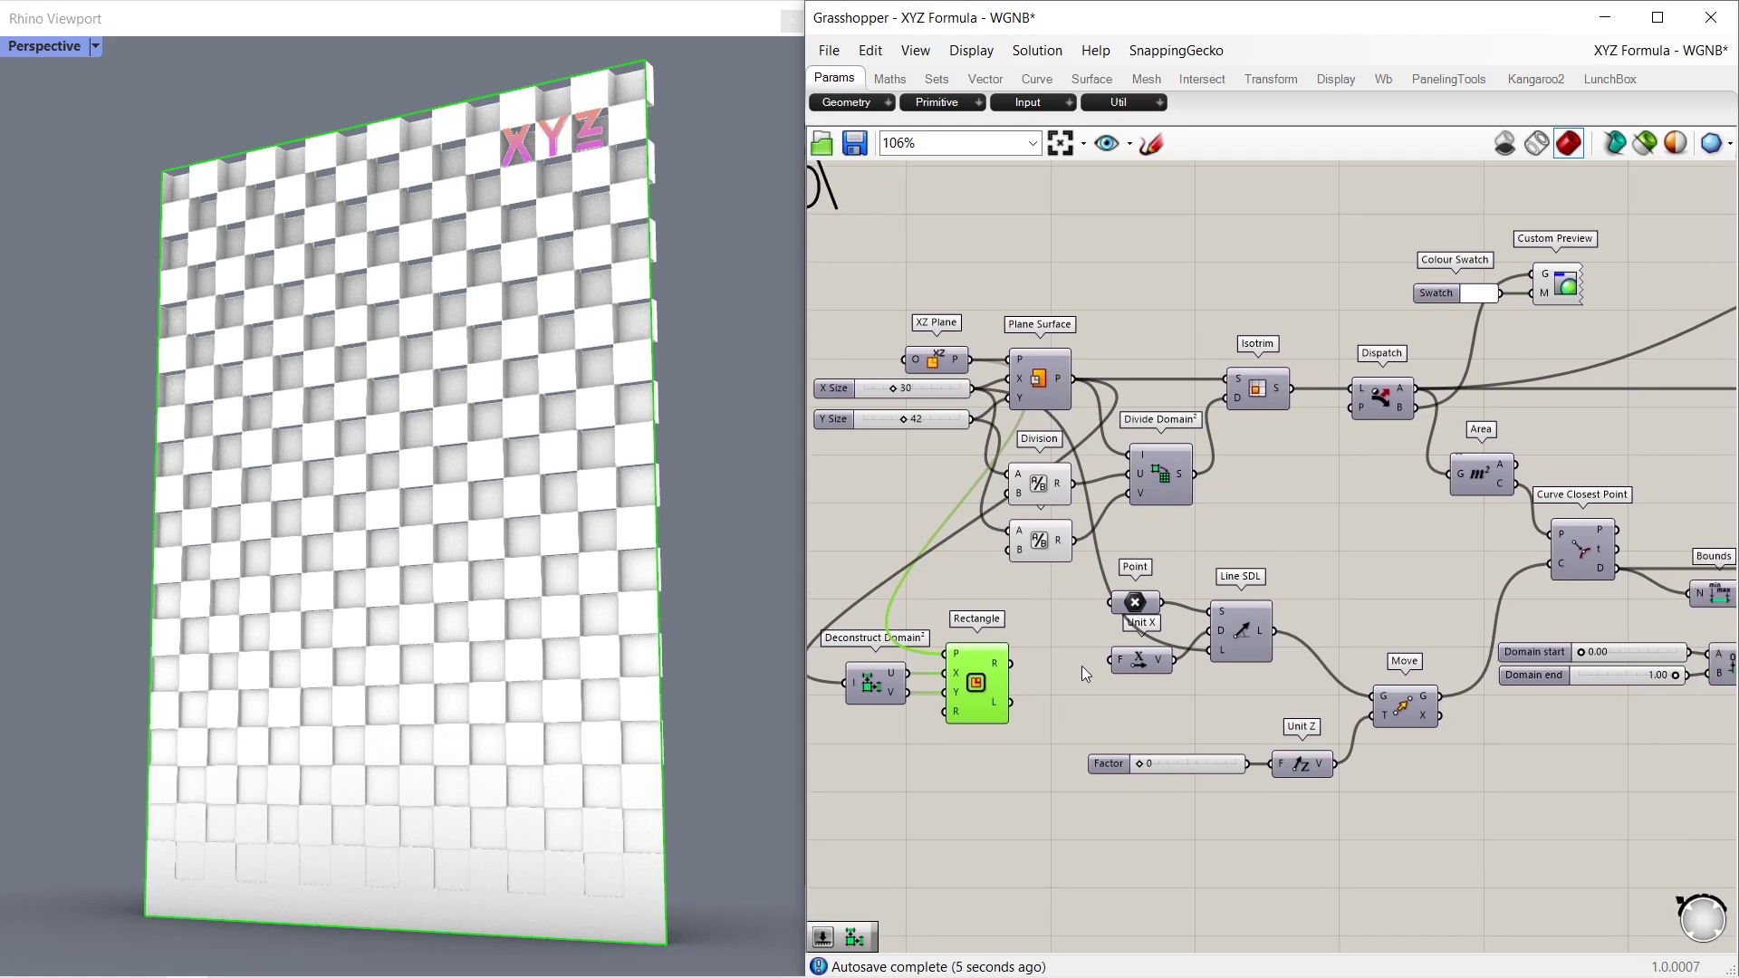
left_click_drag(1010, 664, 1552, 565)
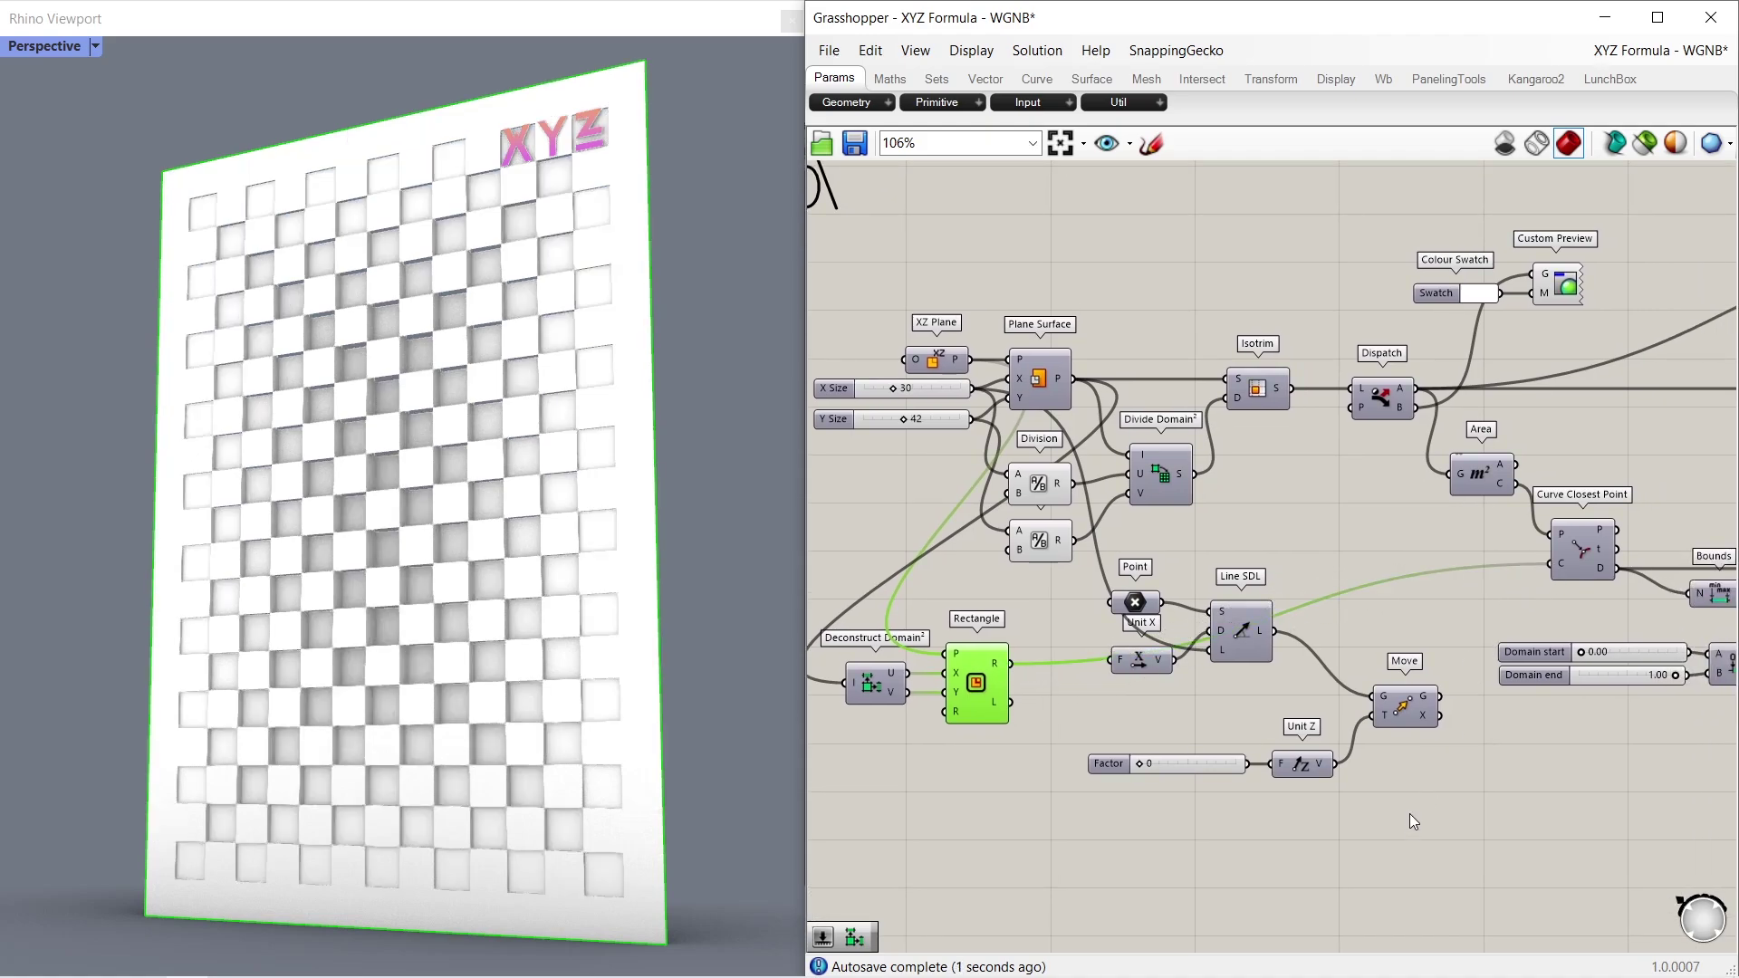
left_click(1405, 820)
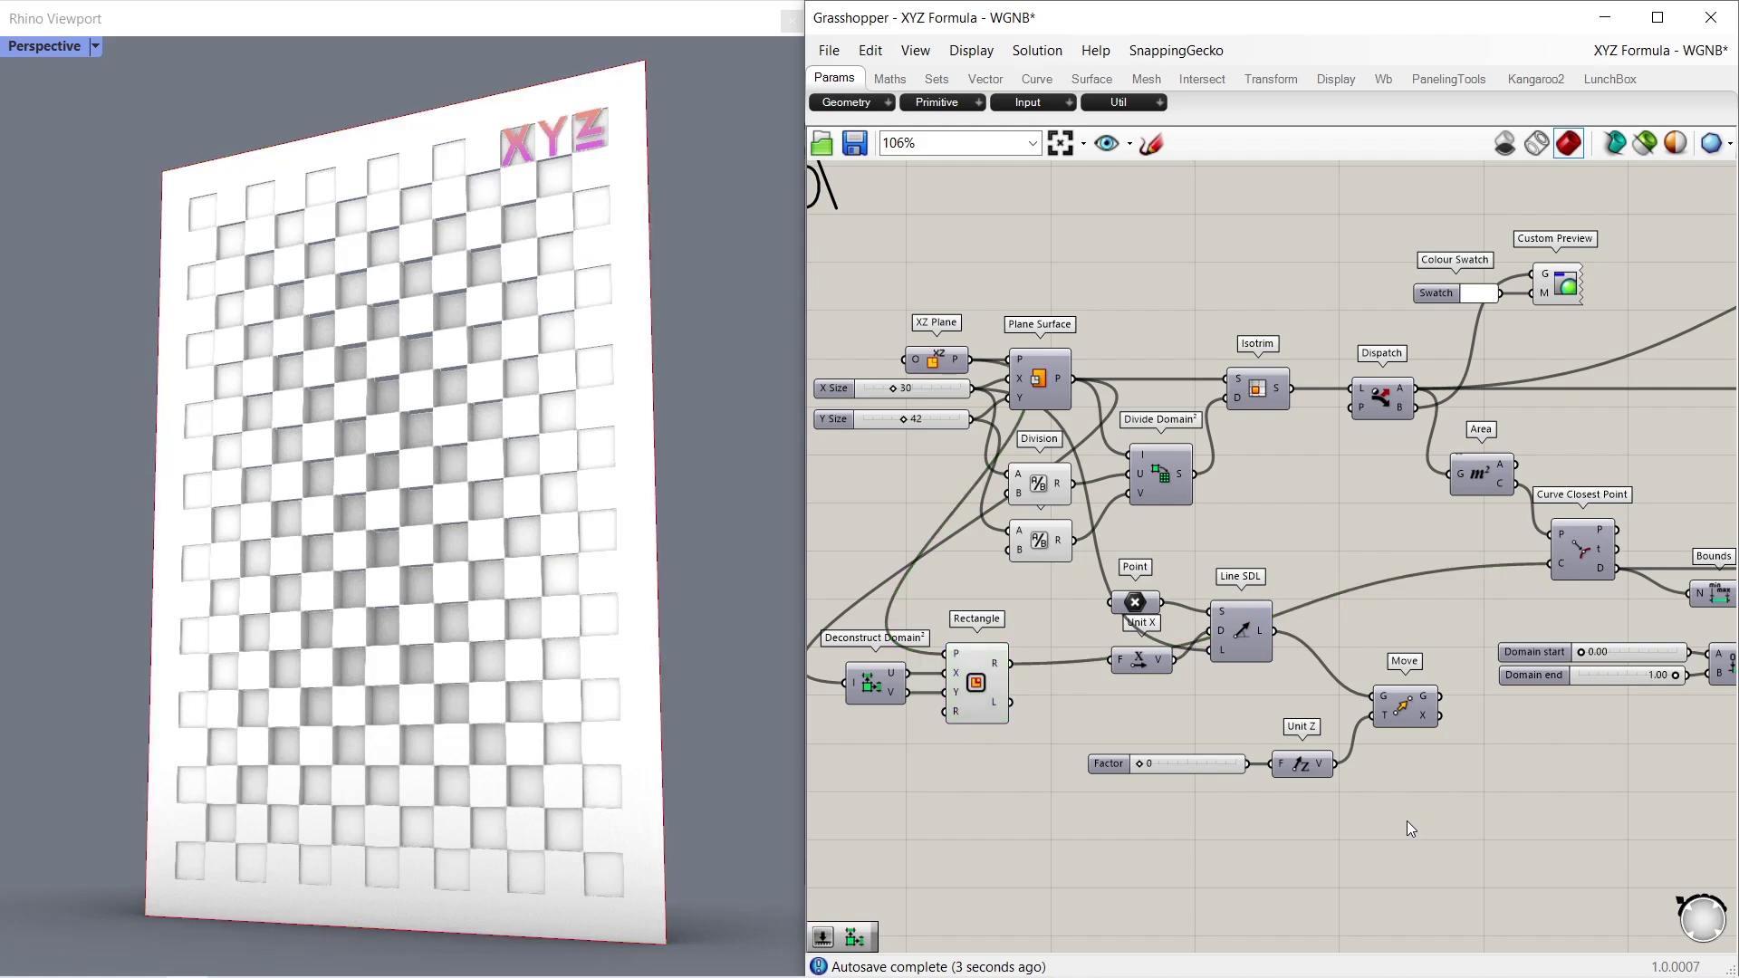
Try a reversed remap domain with start 1.00 and end 0.01, and return the sliders to 0.00 and 1.00
scroll(1402, 690, "up", 5)
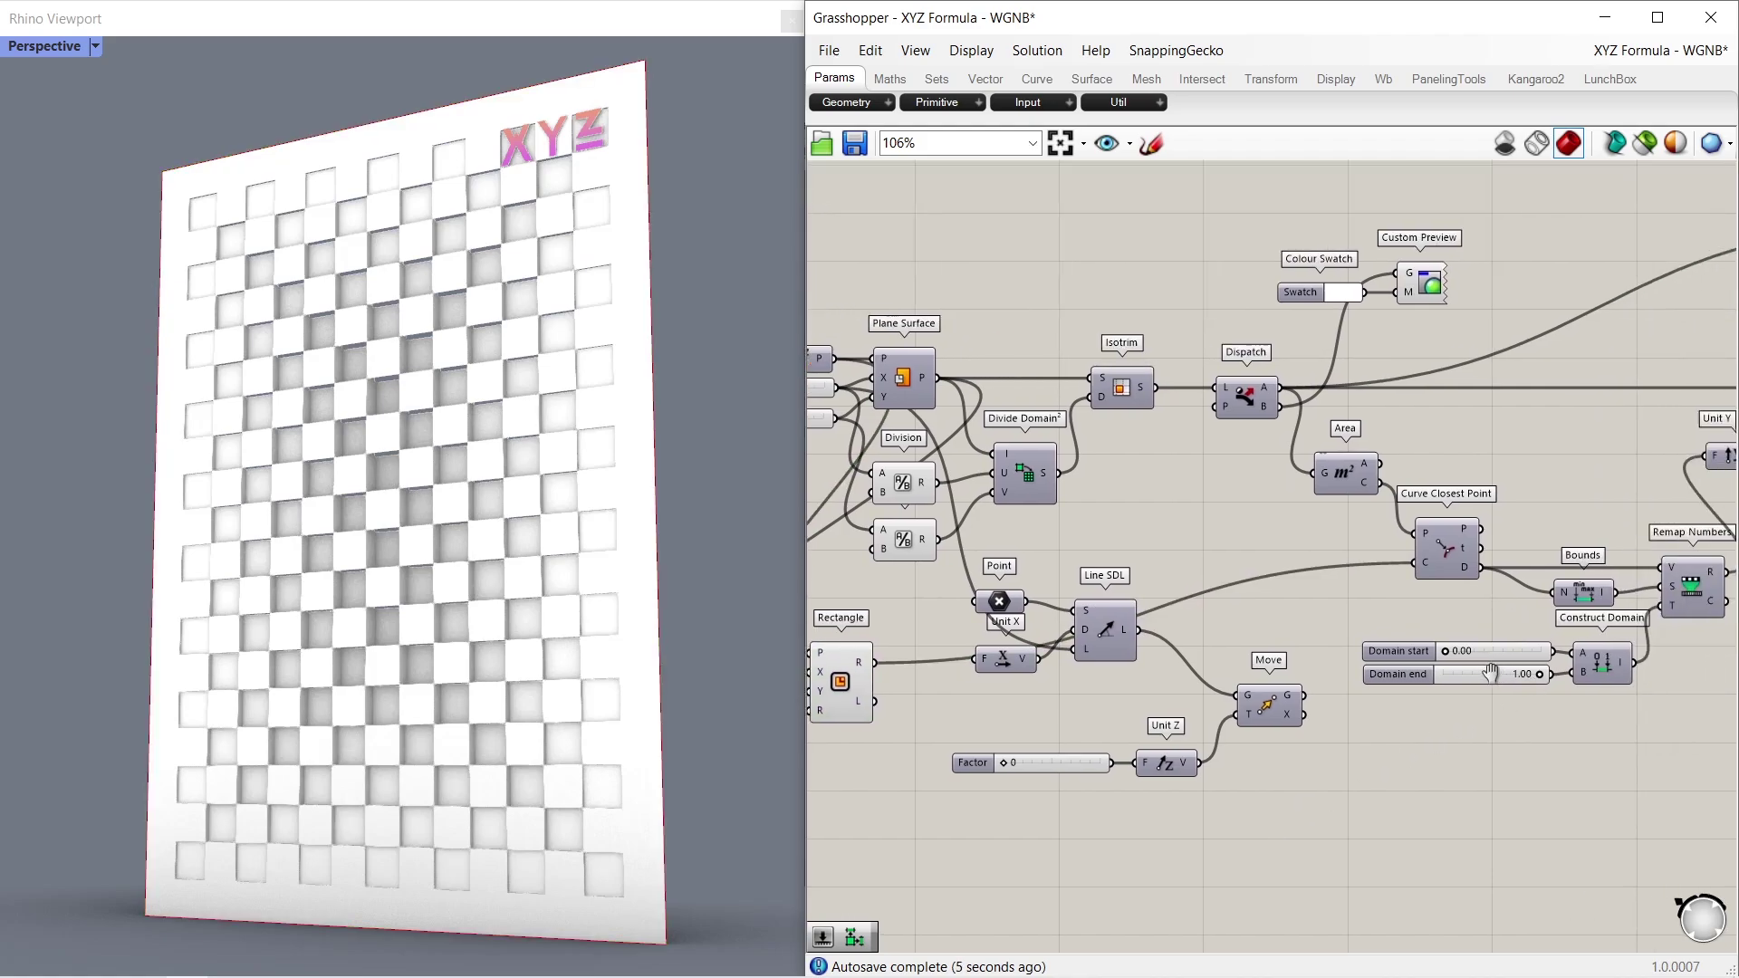
left_click_drag(1298, 647, 1240, 694)
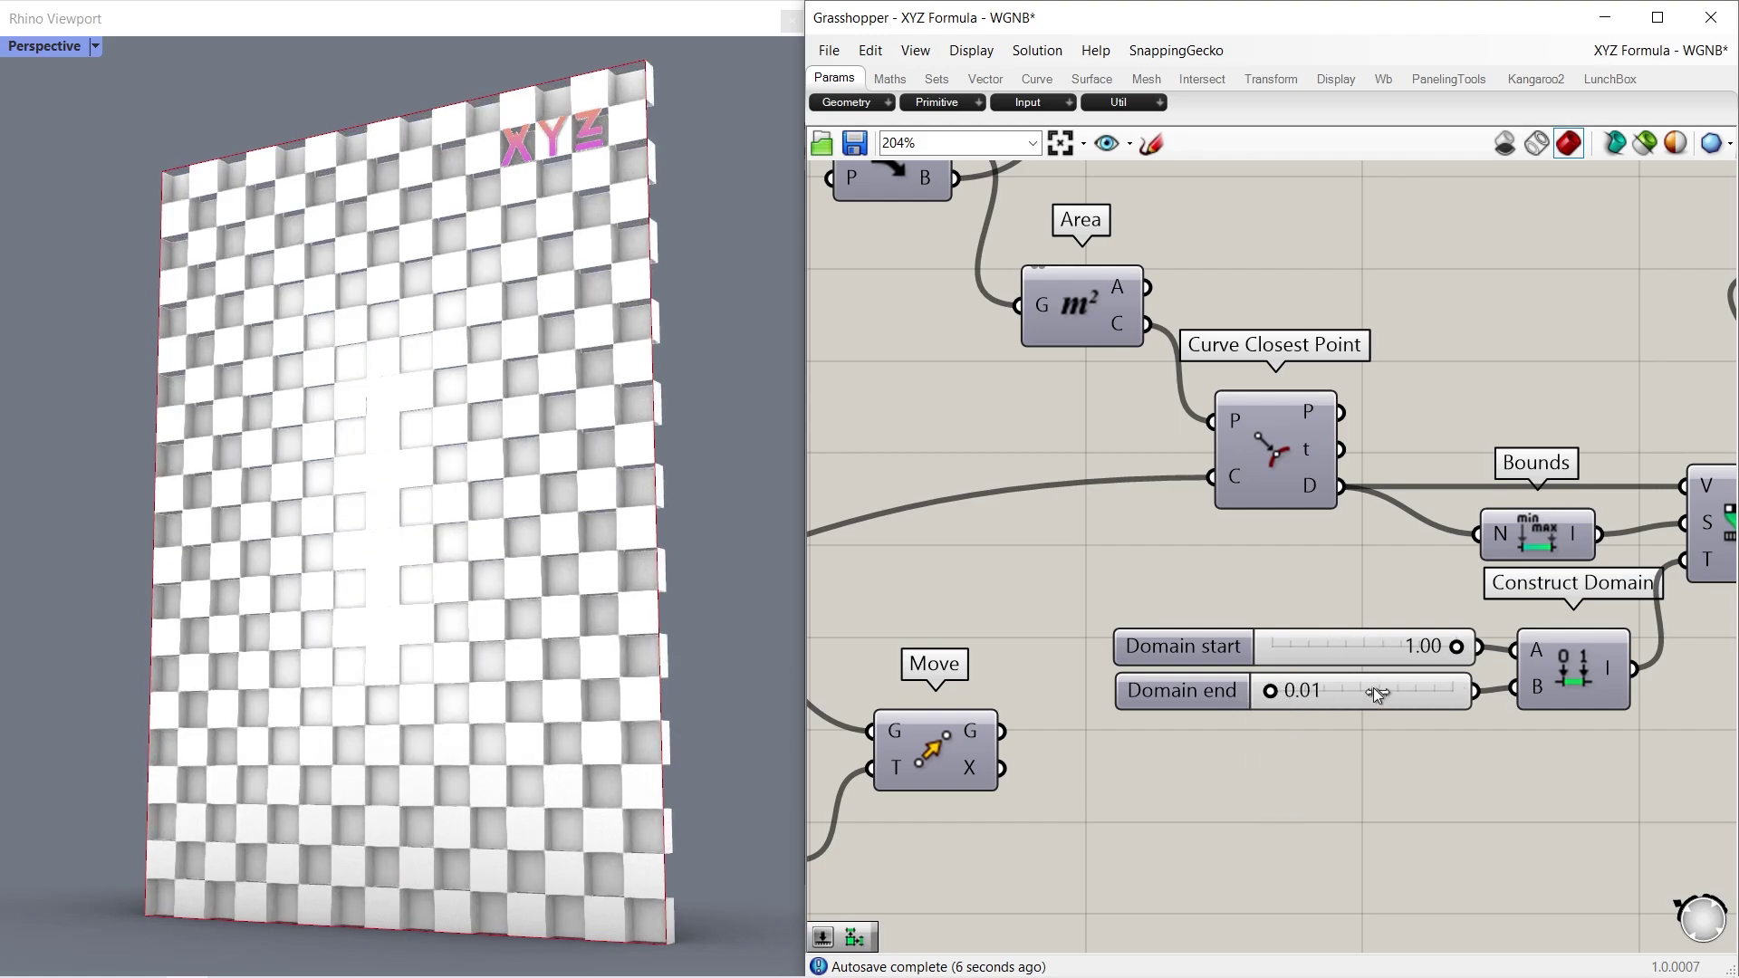
left_click_drag(1372, 687, 1213, 670)
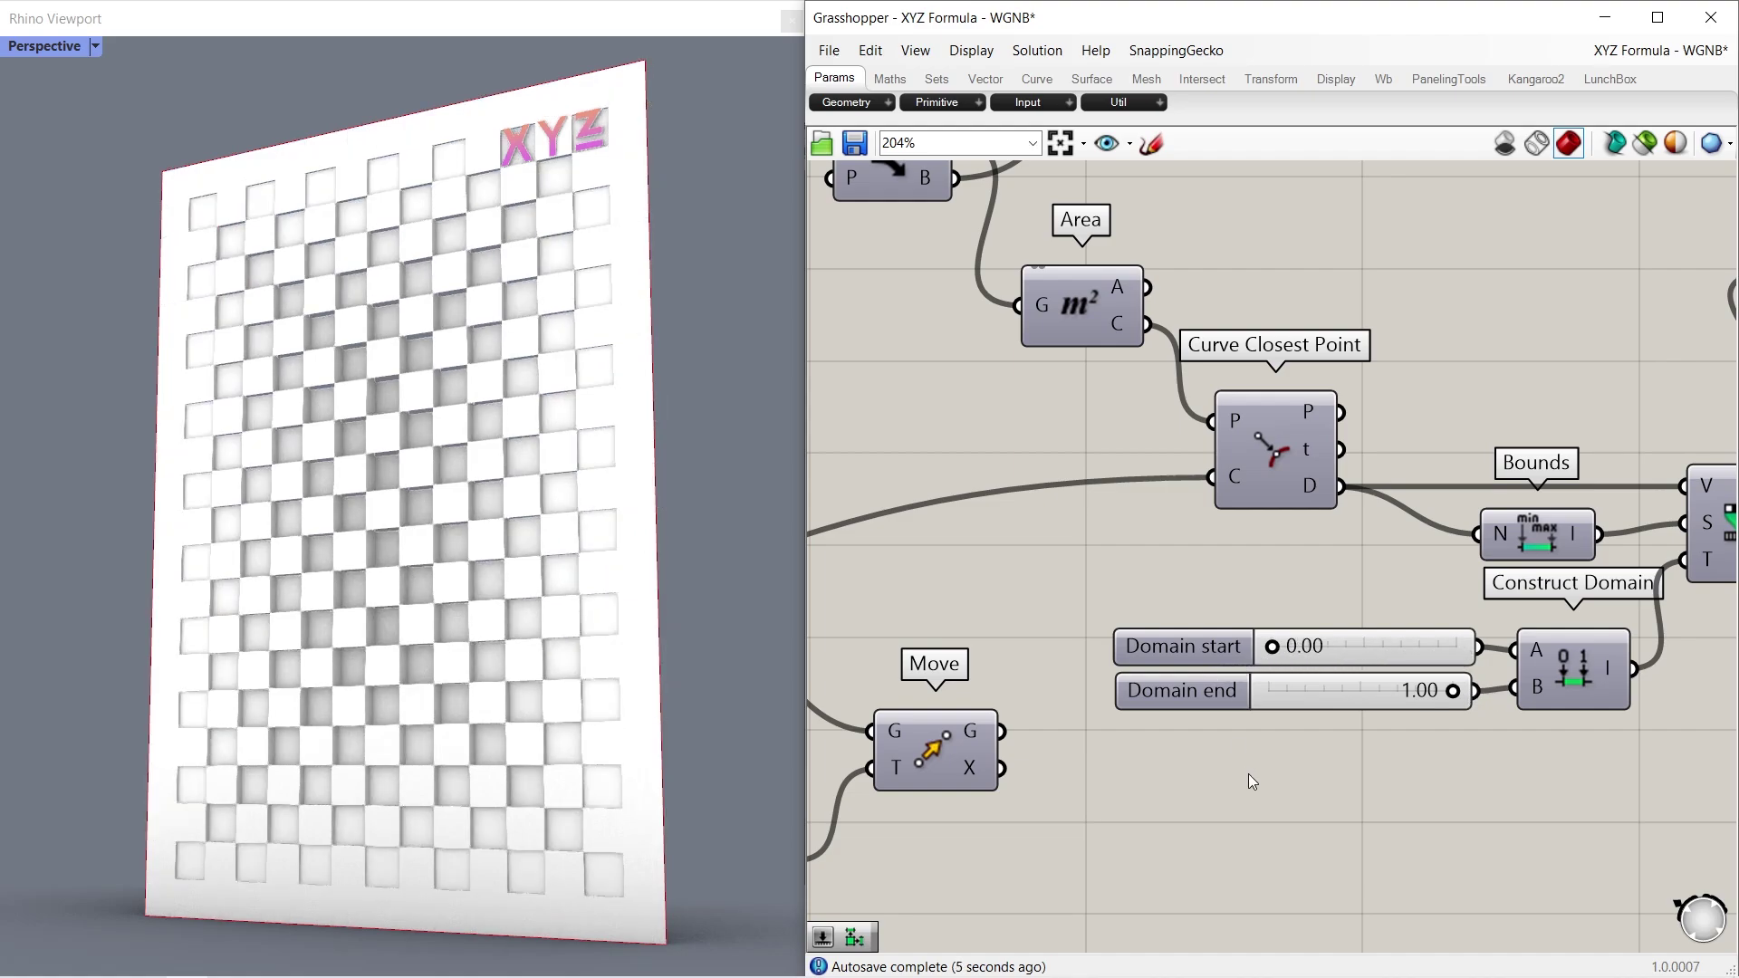
Connect Line SDL's L output to Curve Closest Point's C input, replacing the rectangle as the attractor curve
scroll(1275, 735, "down", 2)
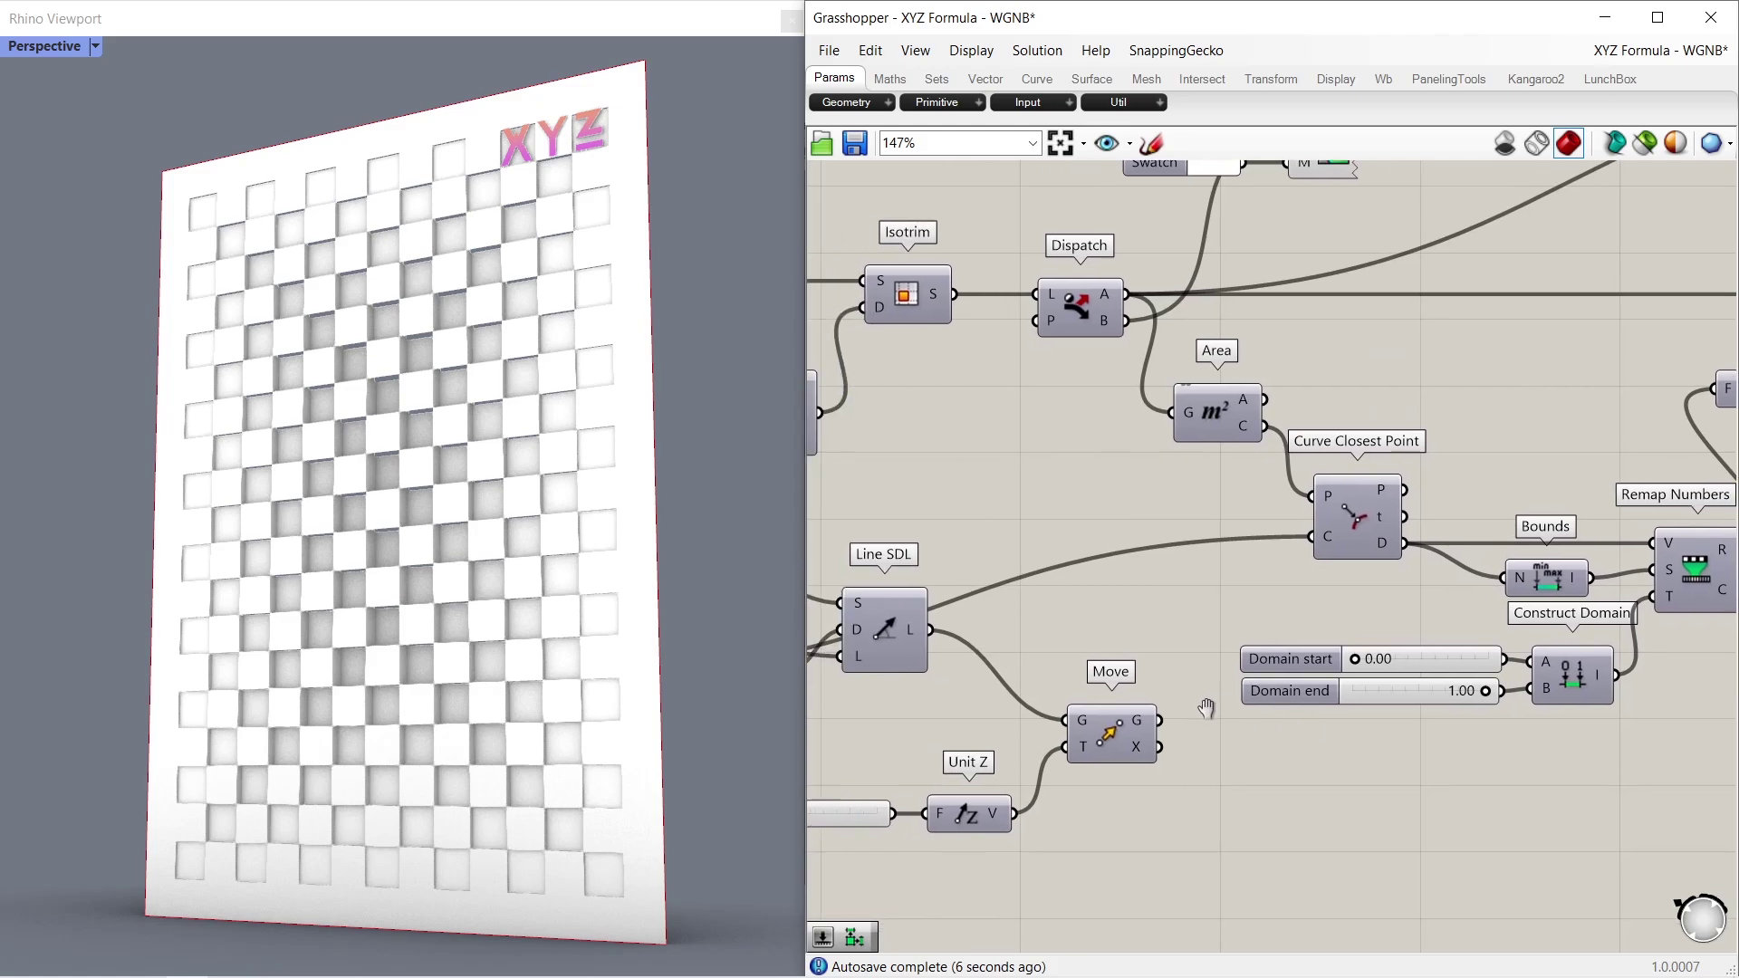
right_click_drag(1247, 737, 1331, 745)
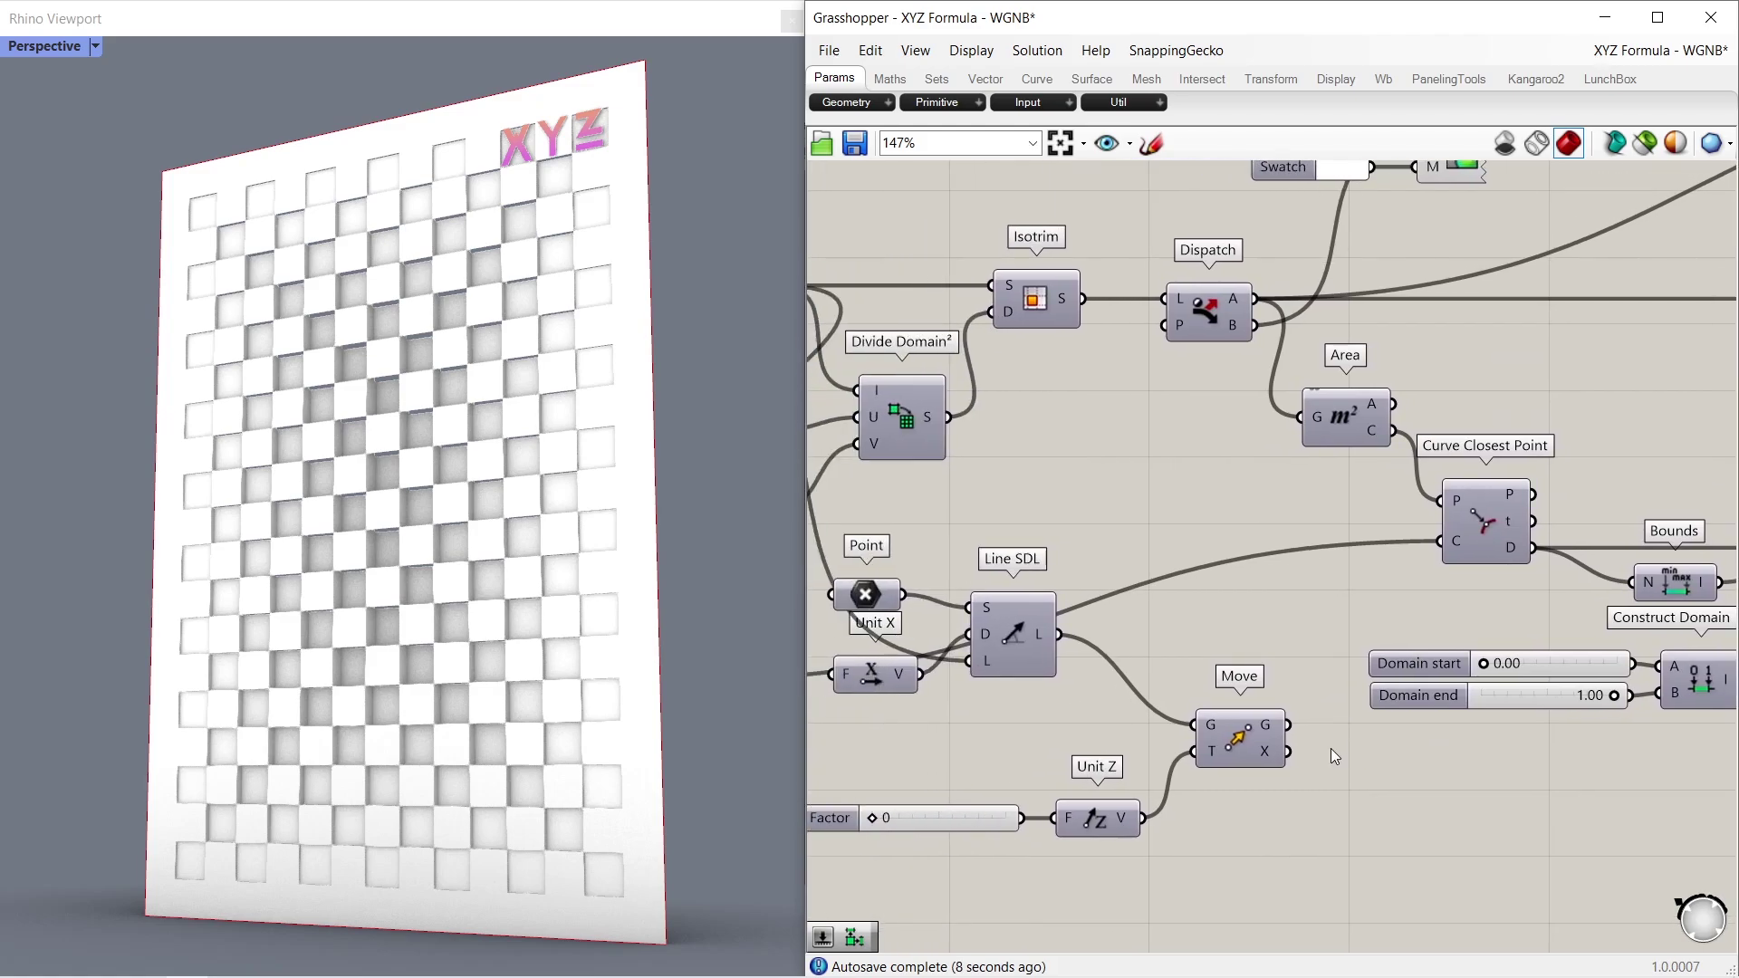
left_click_drag(1059, 635, 1439, 541)
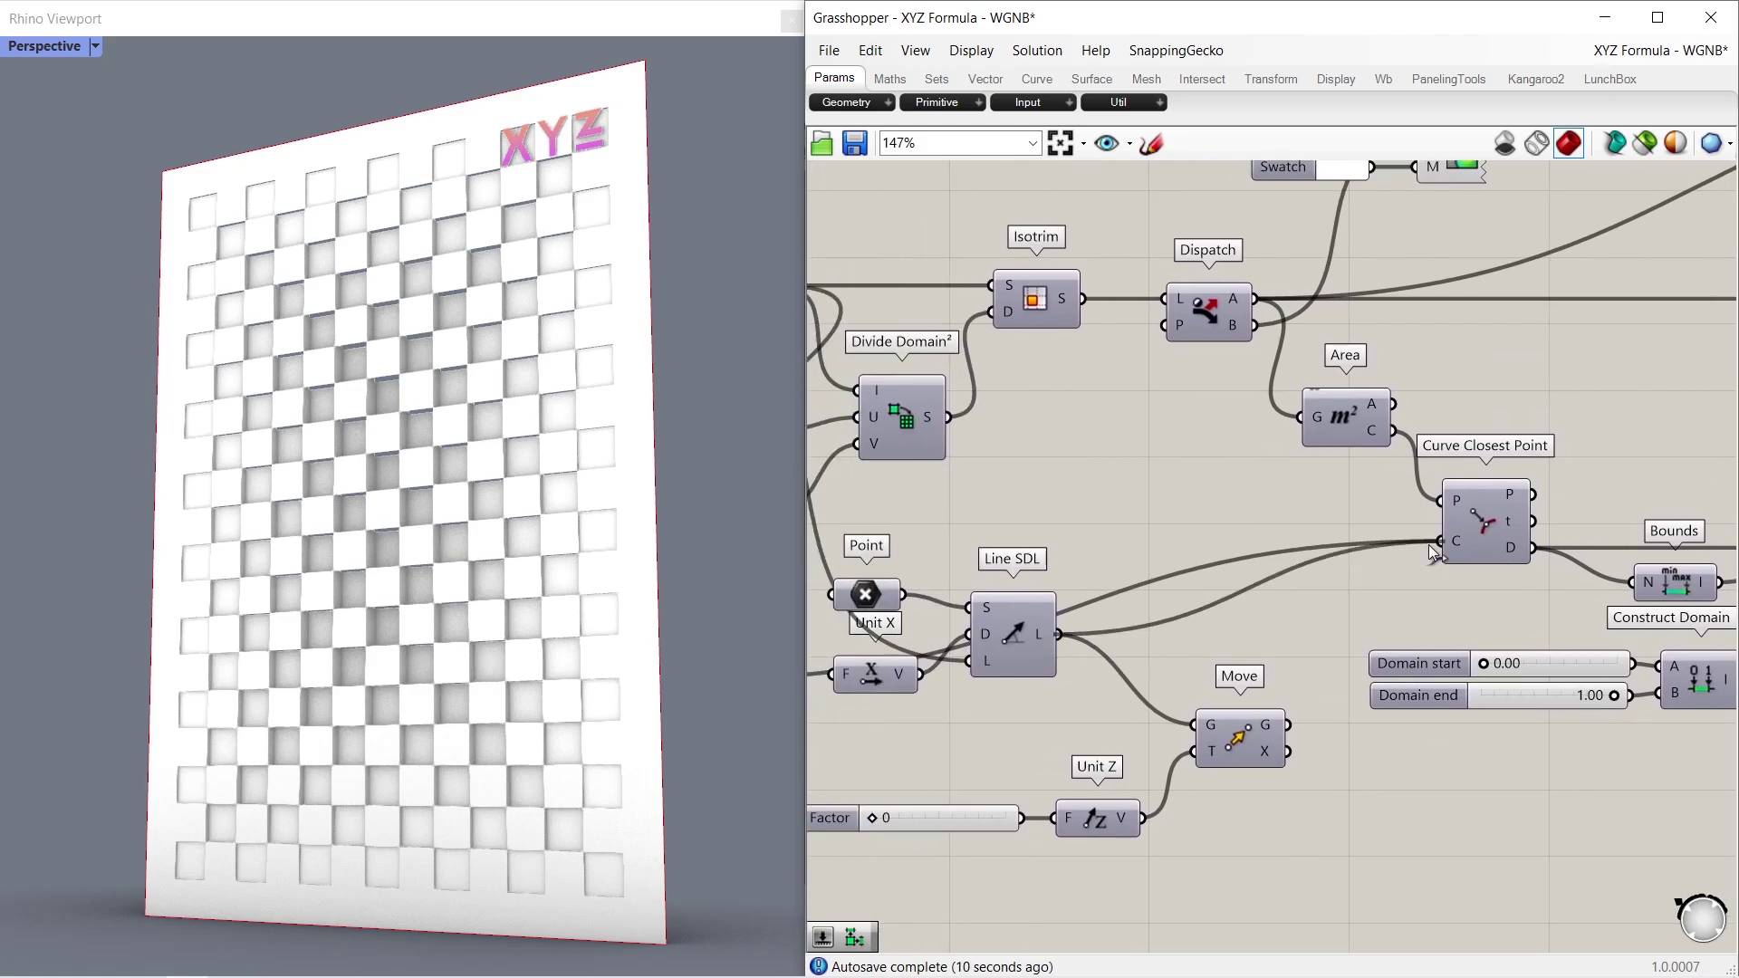
Turn off the preview of the Rectangle component
scroll(1317, 671, "down", 3)
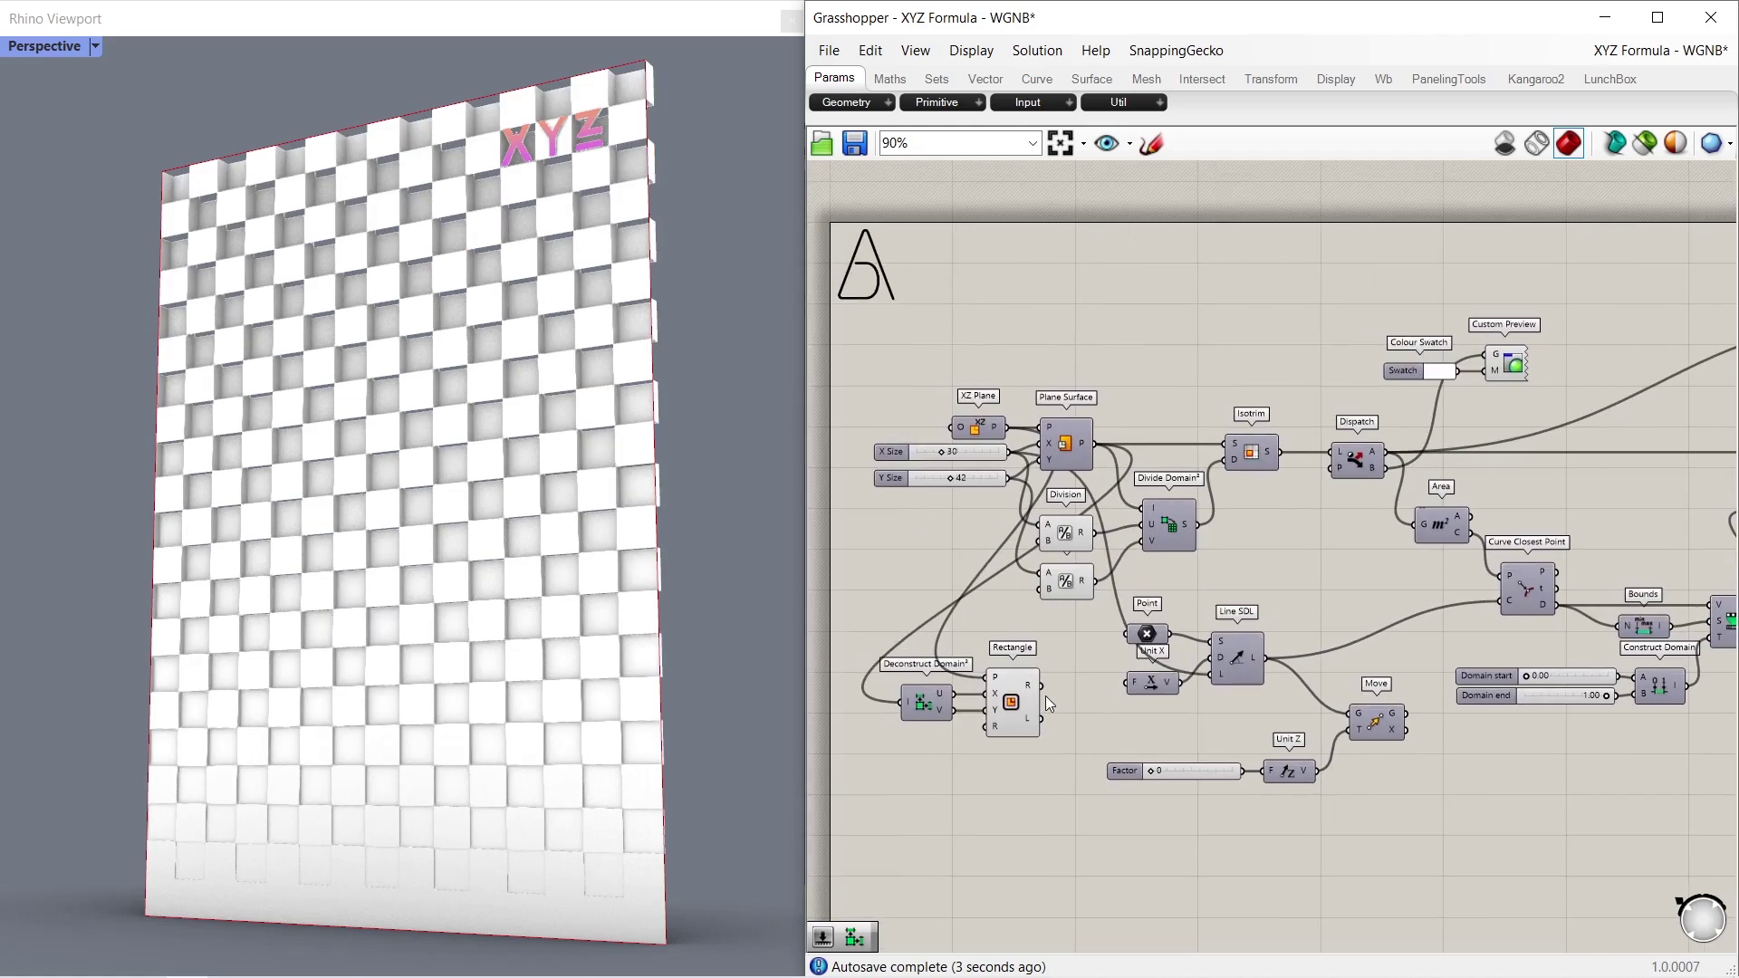
left_click(1019, 700)
left_click(1404, 823)
scroll(1313, 632, "down", 3)
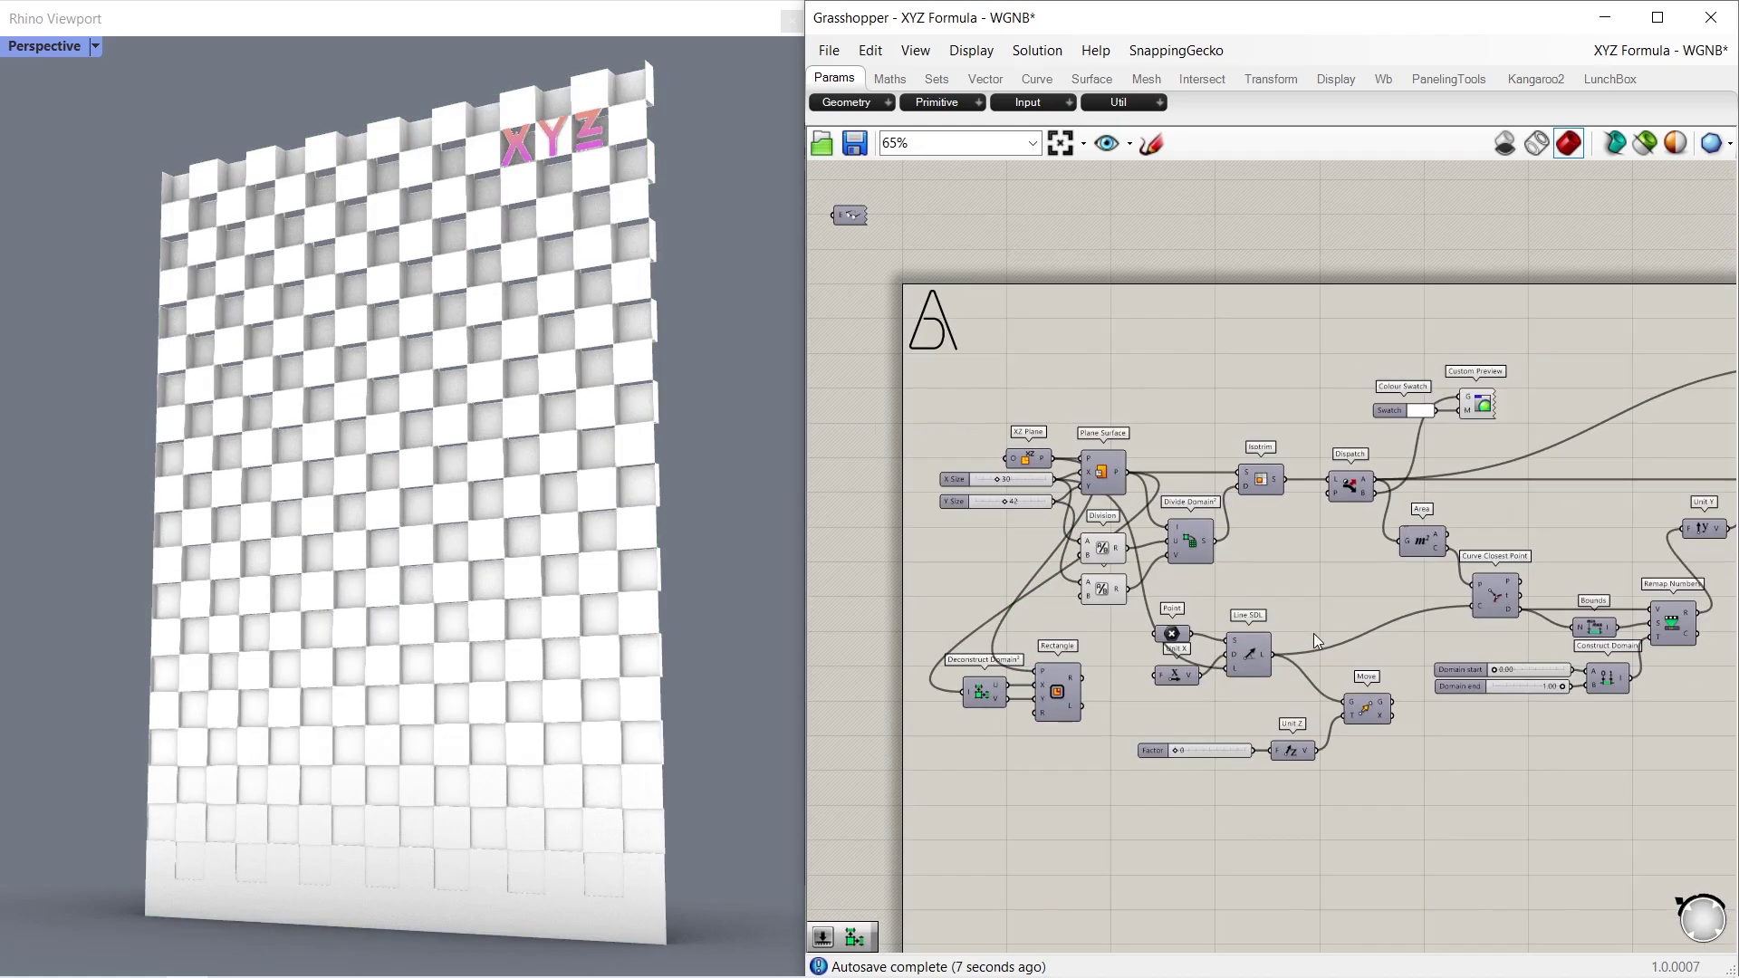
right_click_drag(1299, 652, 1275, 657)
right_click_drag(715, 550, 388, 476)
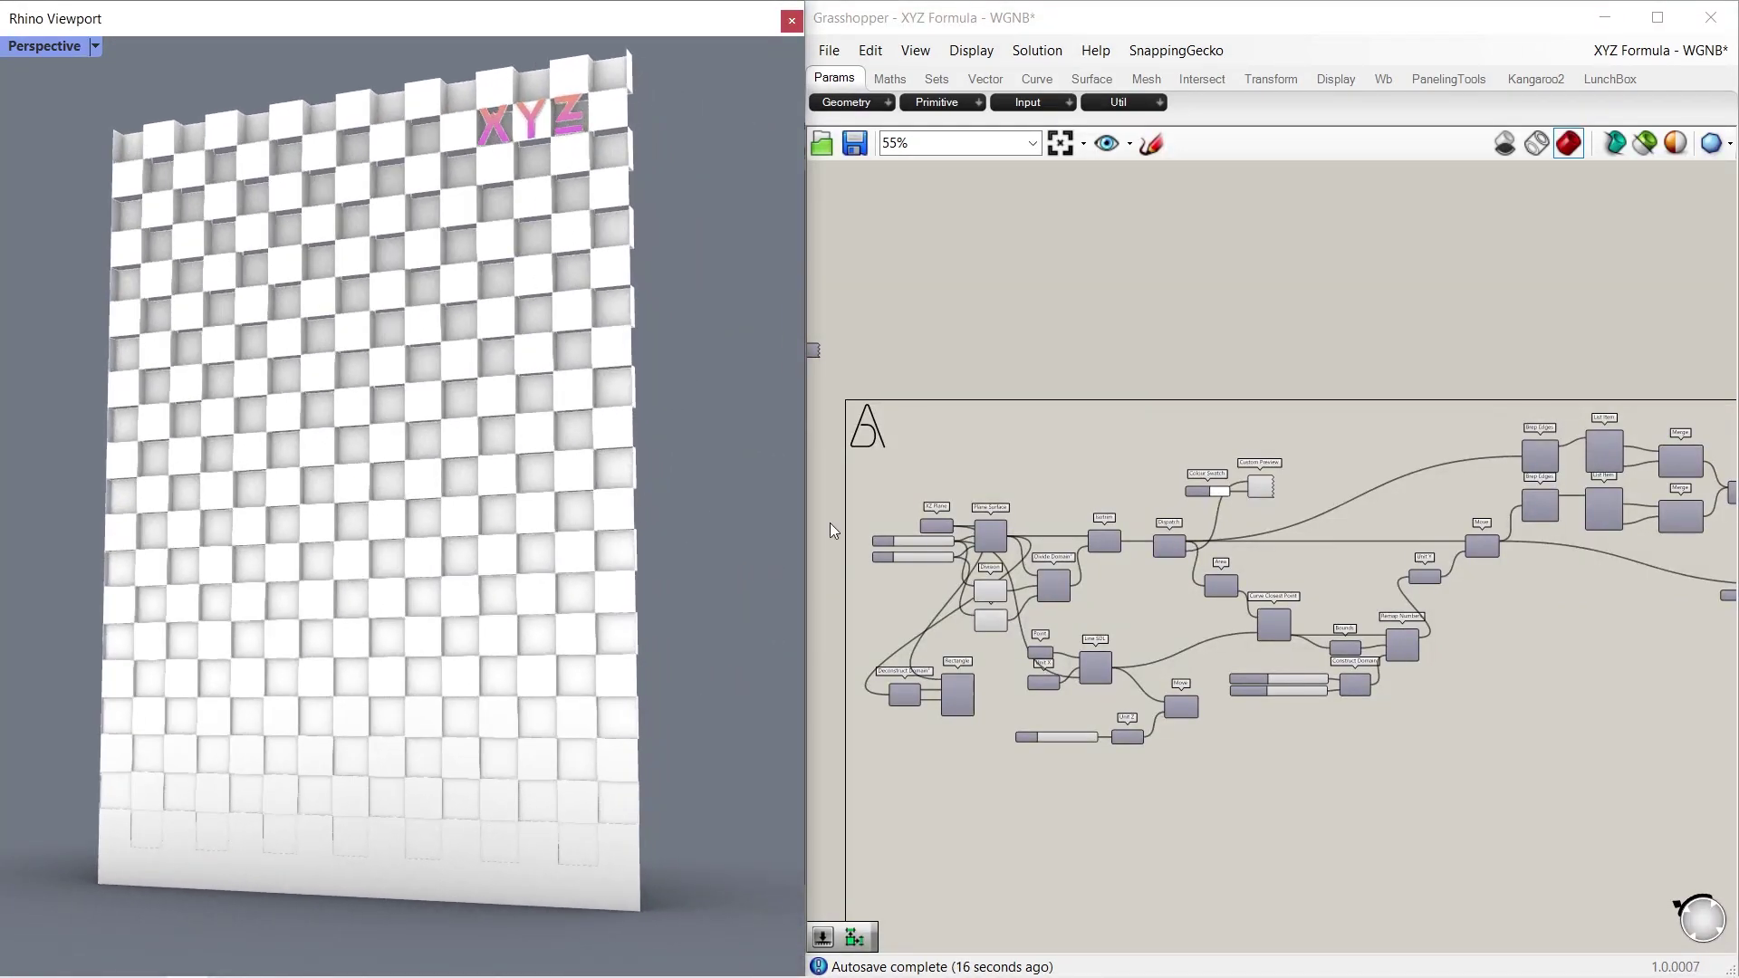